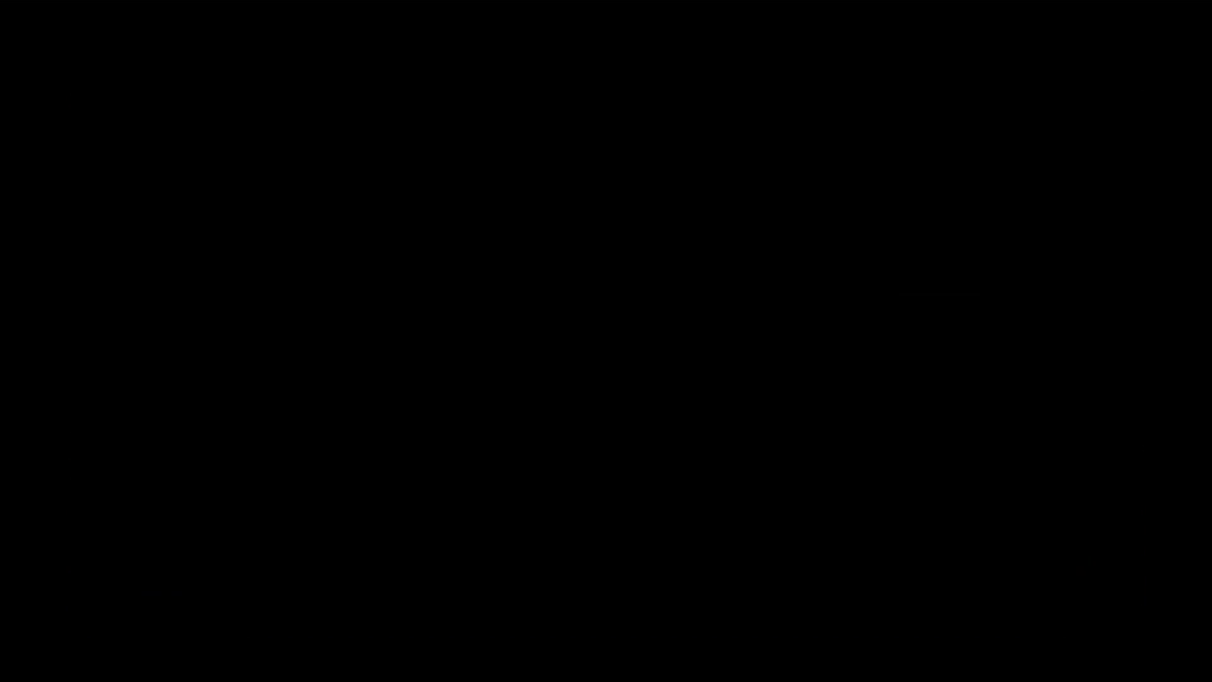
# - Place MVI_4842.MOV in the sequence and move it well past the end of the music track
pyautogui.moveTo(102, 124); pyautogui.dragTo(282, 408)
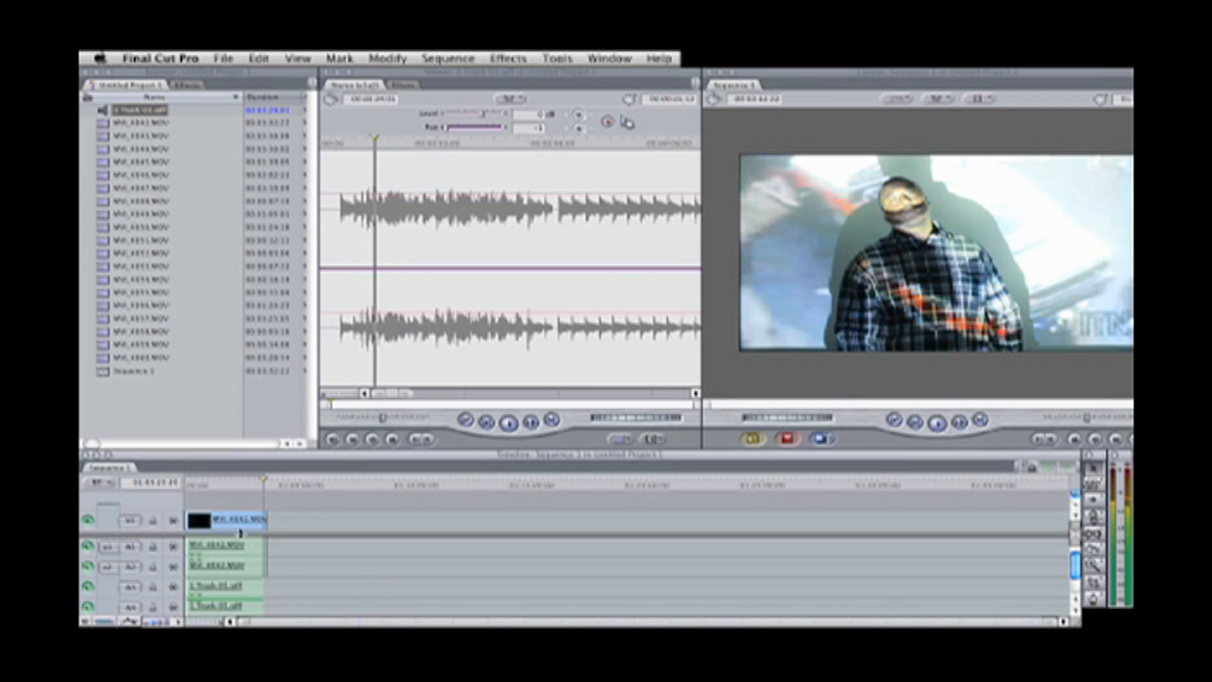
pyautogui.moveTo(238, 527); pyautogui.dragTo(490, 522)
pyautogui.click(213, 486)
pyautogui.moveTo(213, 486); pyautogui.dragTo(185, 487)
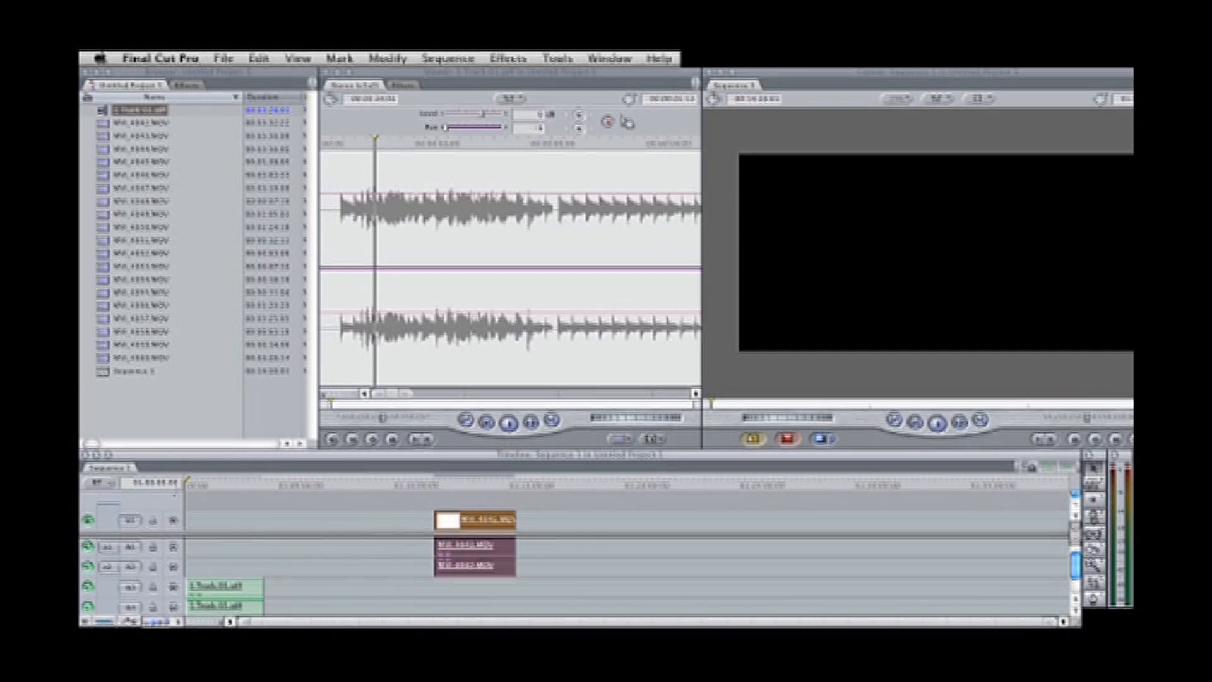
# - Split both channels of the 1 Track 01.aiff music track at the audible sync point about 11 seconds in
pyautogui.press('super+equal')
pyautogui.press('super+equal')
pyautogui.press('super+equal')
pyautogui.press('super+equal')
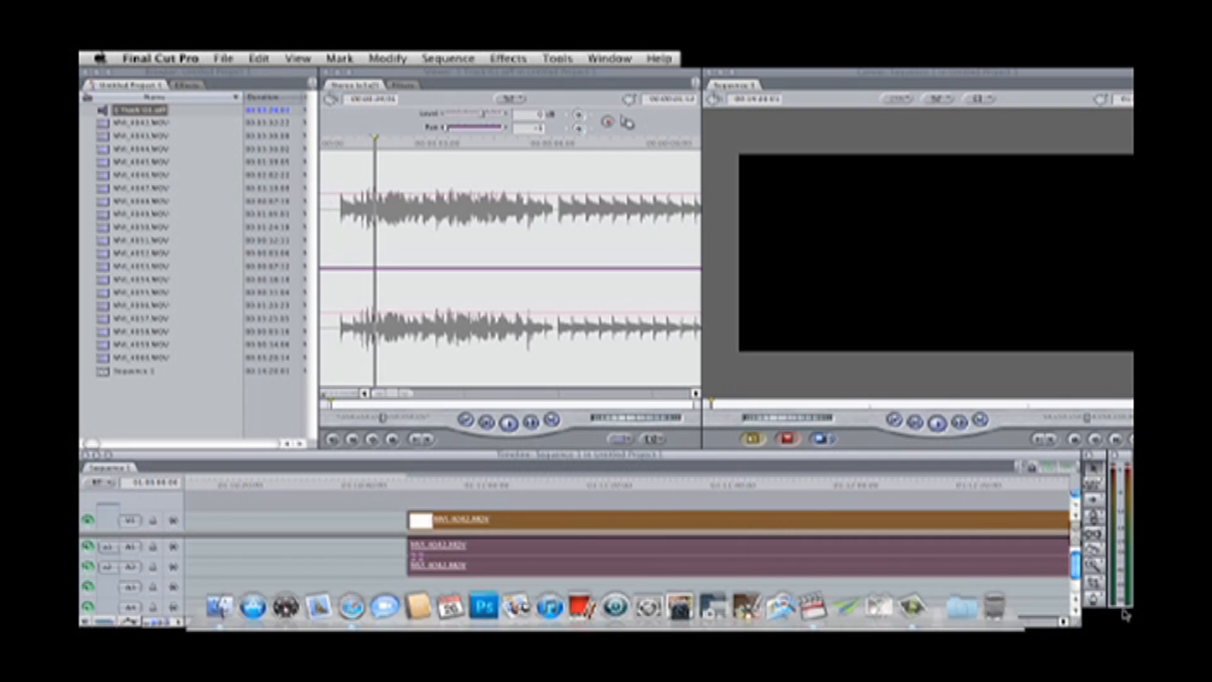
pyautogui.moveTo(1077, 566); pyautogui.dragTo(1079, 600)
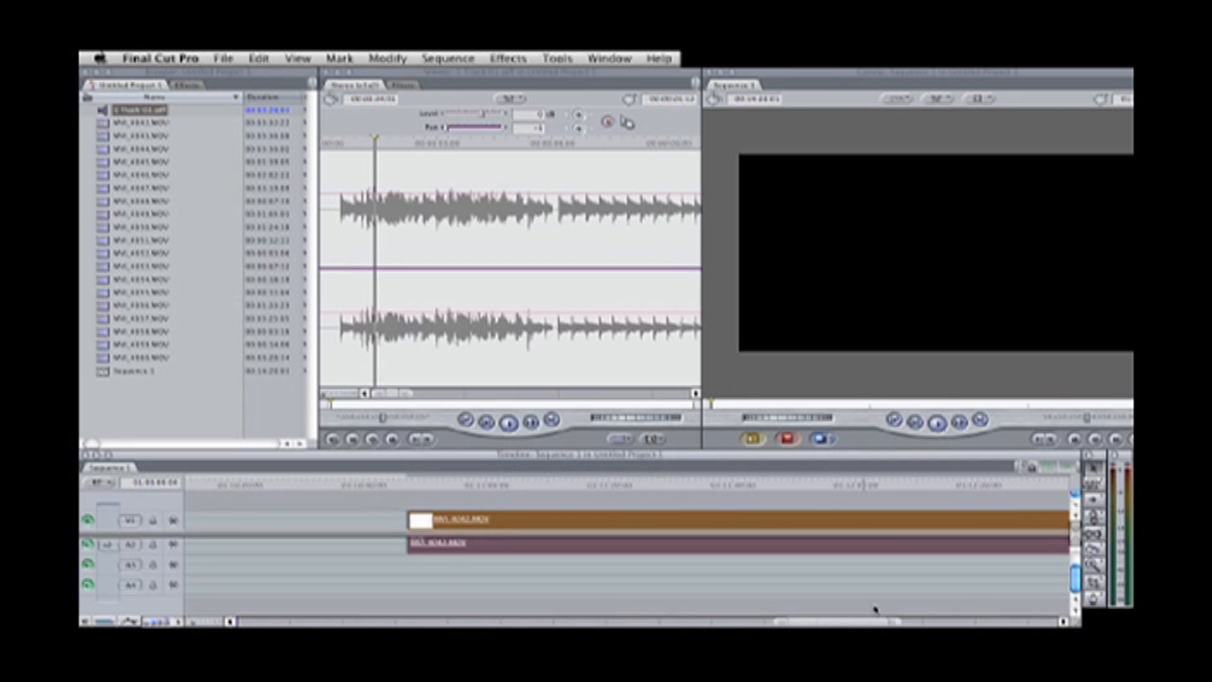
pyautogui.moveTo(858, 623); pyautogui.dragTo(325, 627)
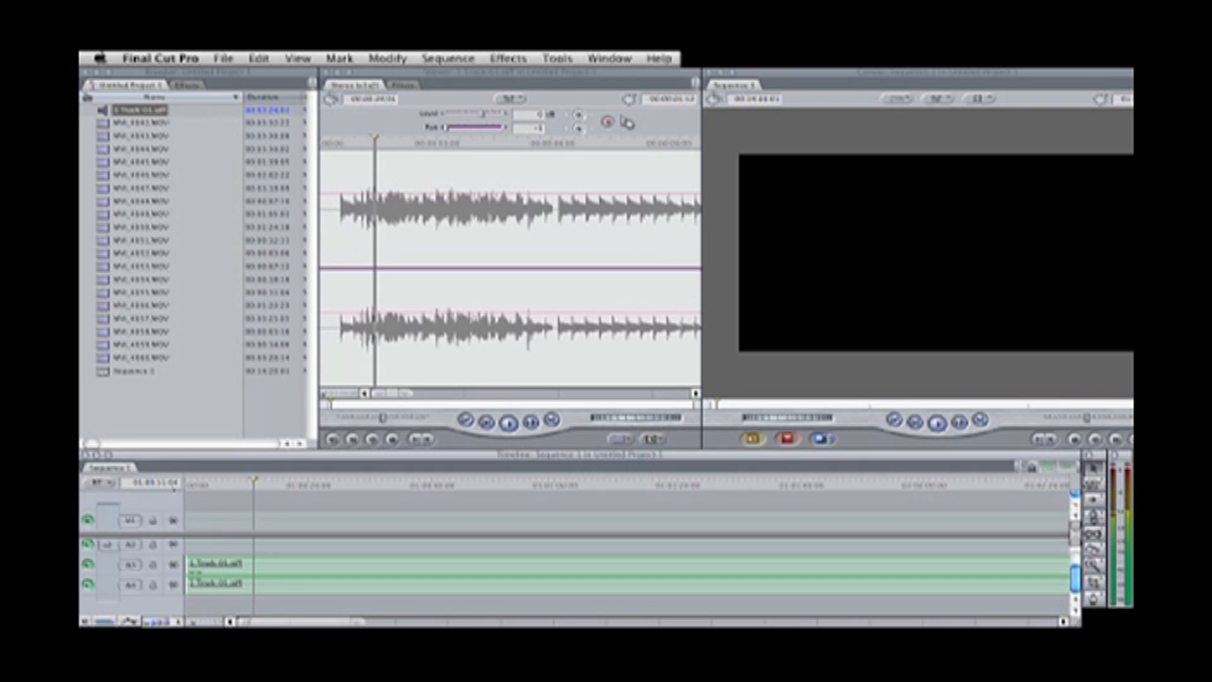
pyautogui.press('space')
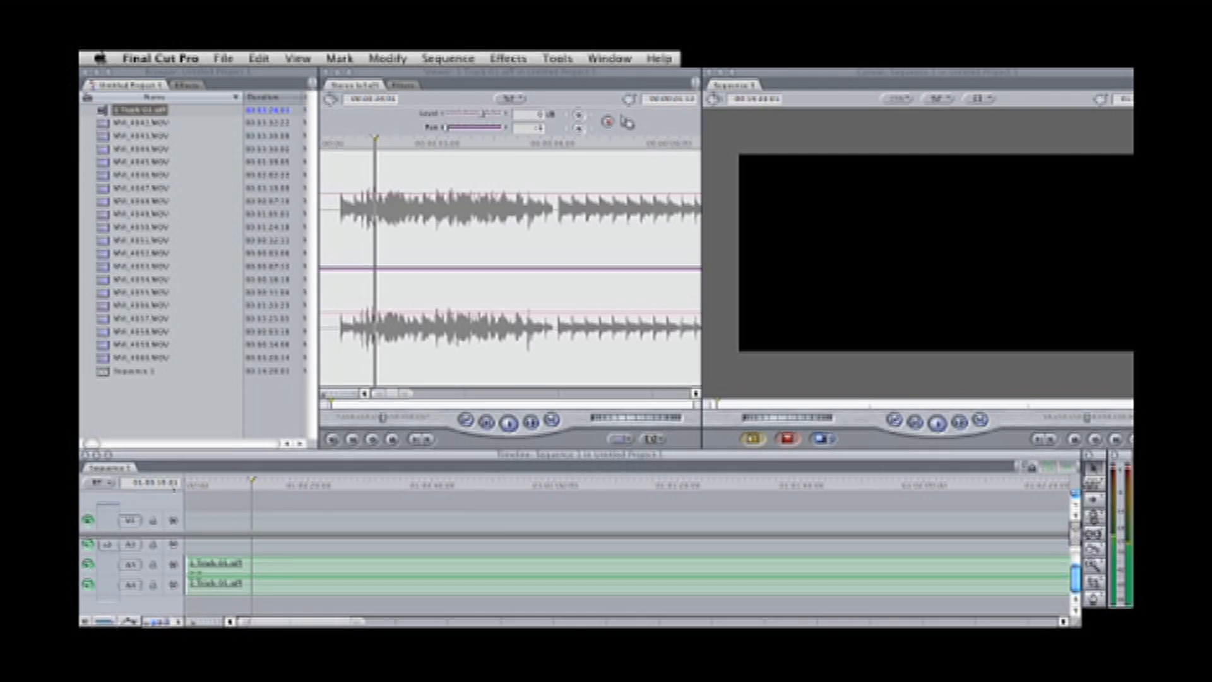
pyautogui.press('Right')
pyautogui.click(1093, 551)
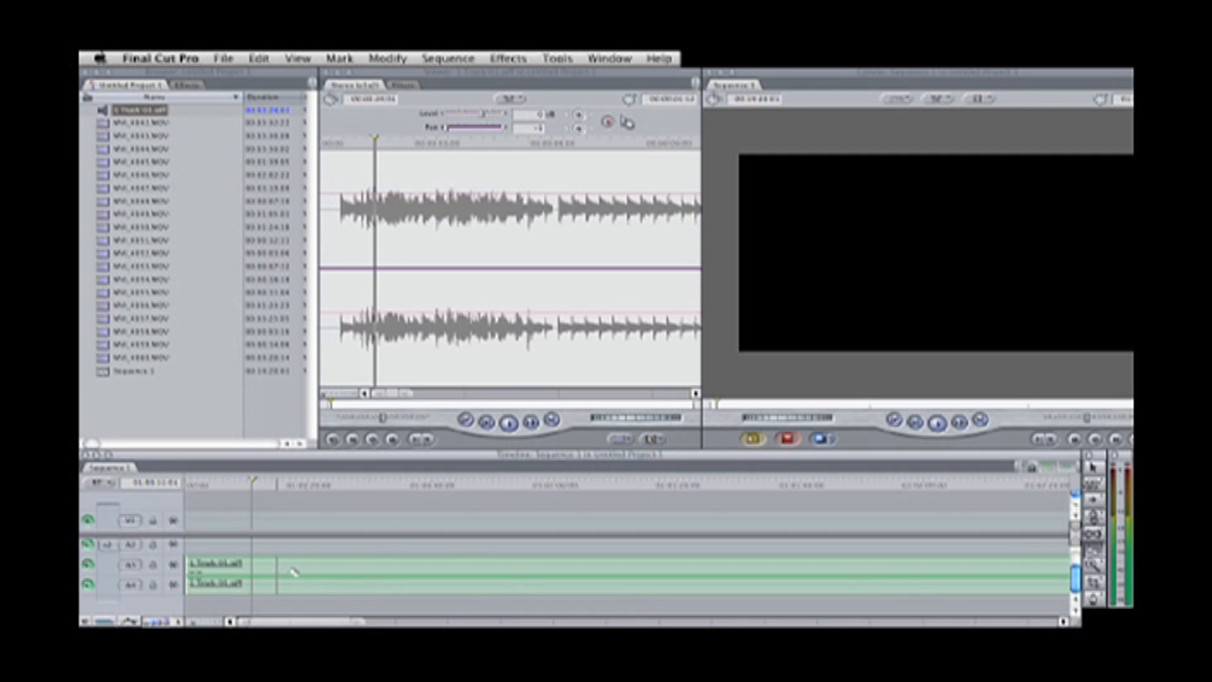
pyautogui.click(252, 572)
pyautogui.click(1094, 468)
# - Preview MVI_4842.MOV in the viewer and rename the clip in the browser as "film on jay"
pyautogui.click(107, 125)
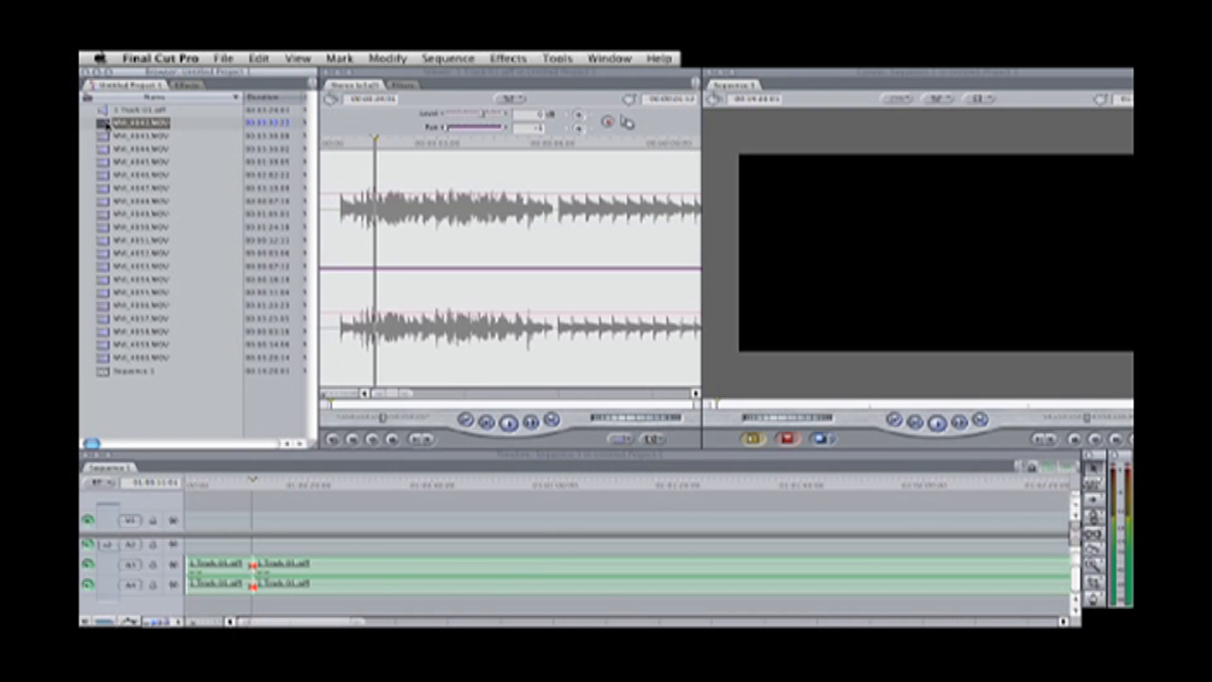
pyautogui.press('Return')
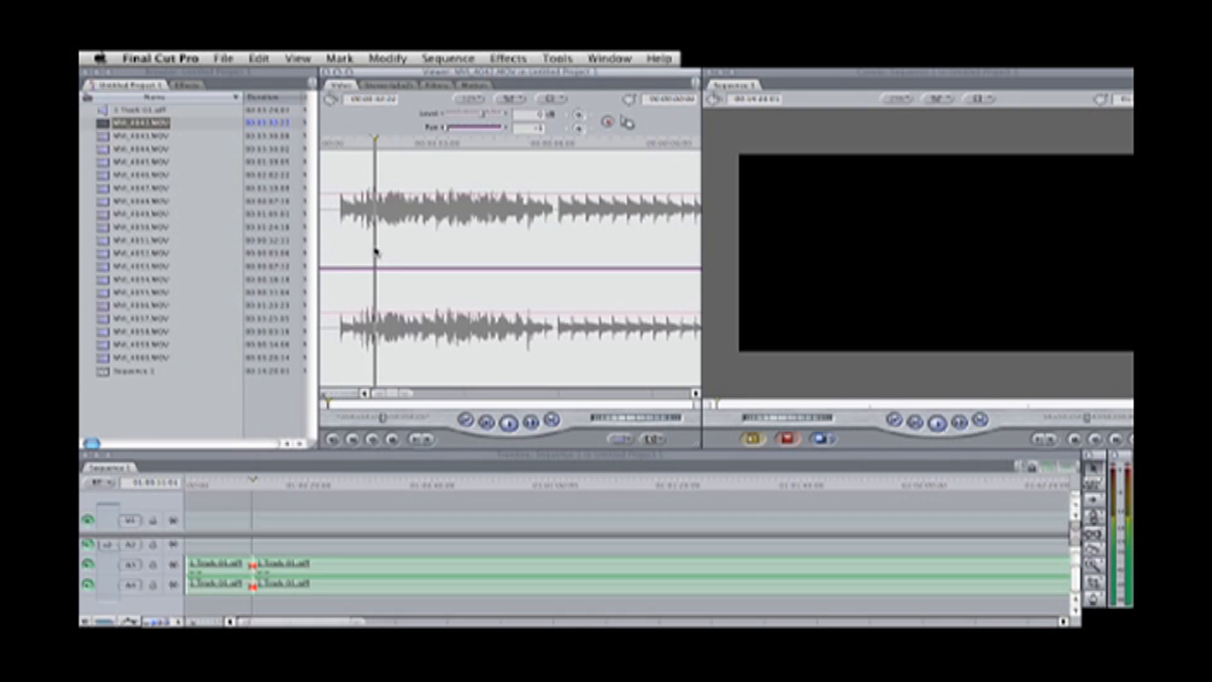
pyautogui.moveTo(336, 407); pyautogui.dragTo(505, 419)
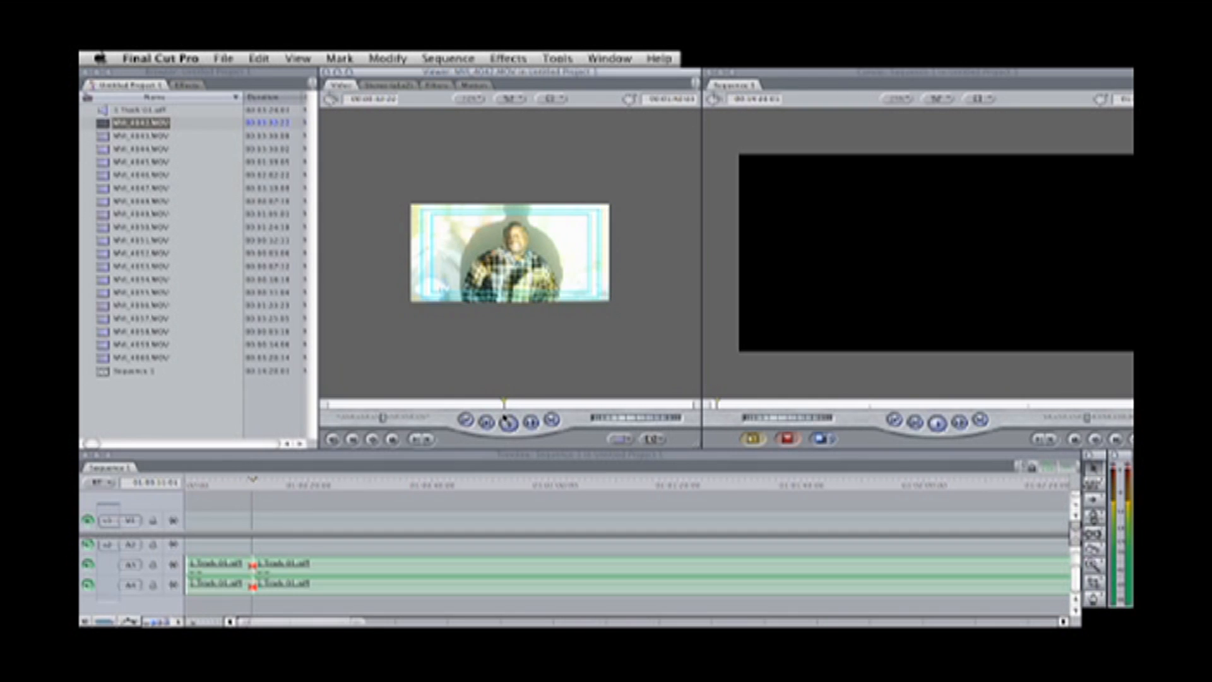
pyautogui.click(136, 124)
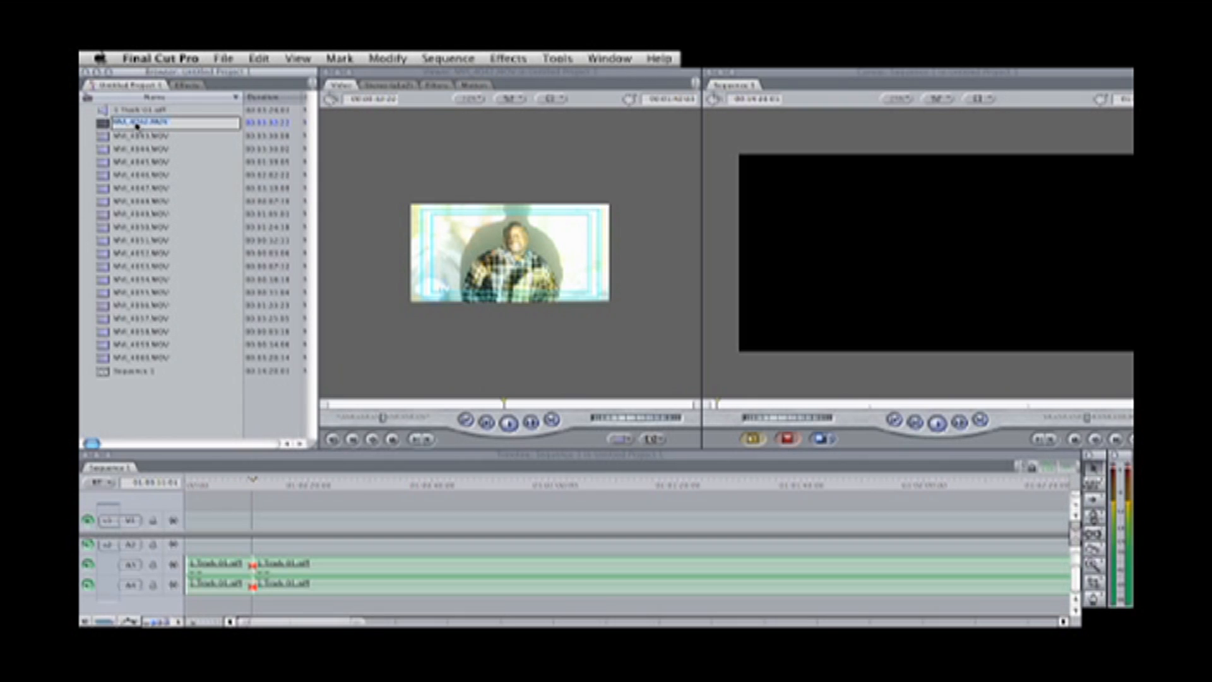
pyautogui.write('t')
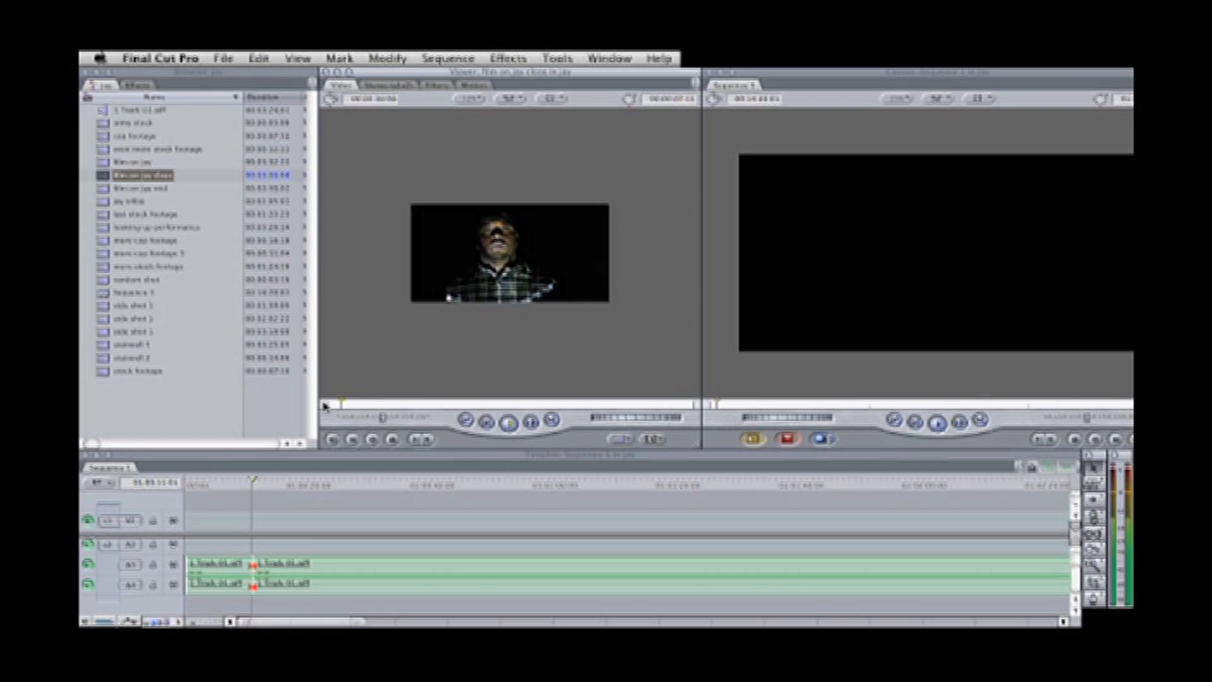
# - Play the film on jay close clip and mark in and out points around a section just under 3 seconds long
pyautogui.press('space')
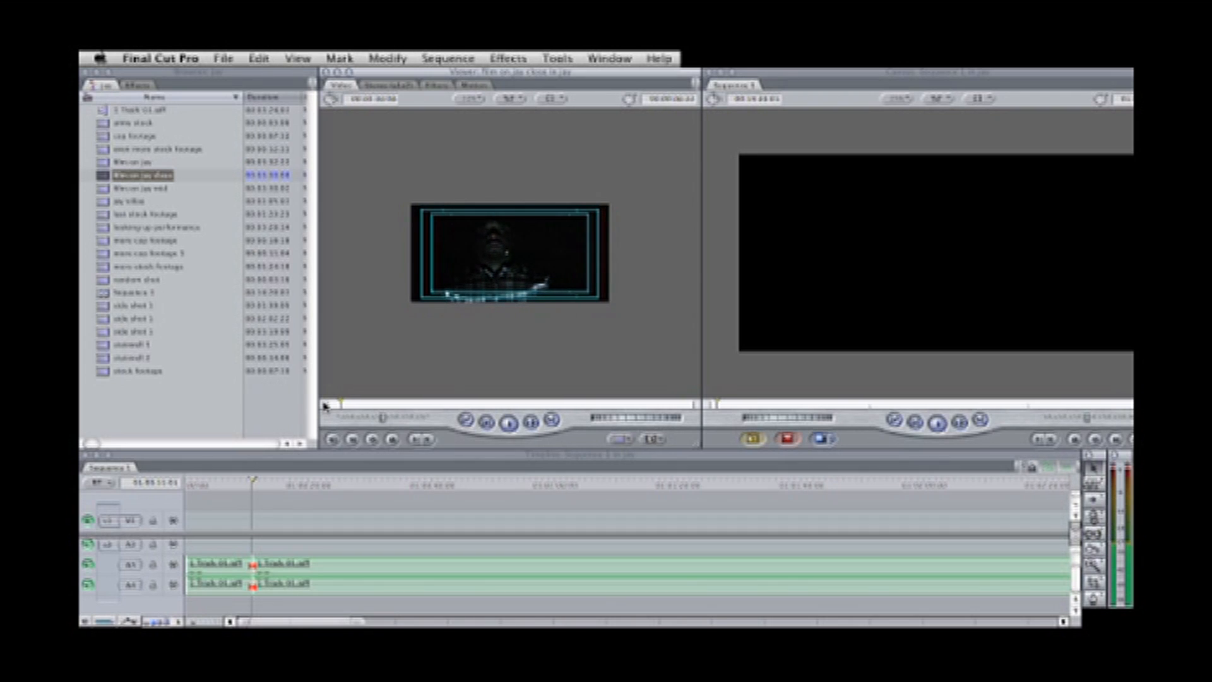
pyautogui.click(416, 439)
pyautogui.press('space')
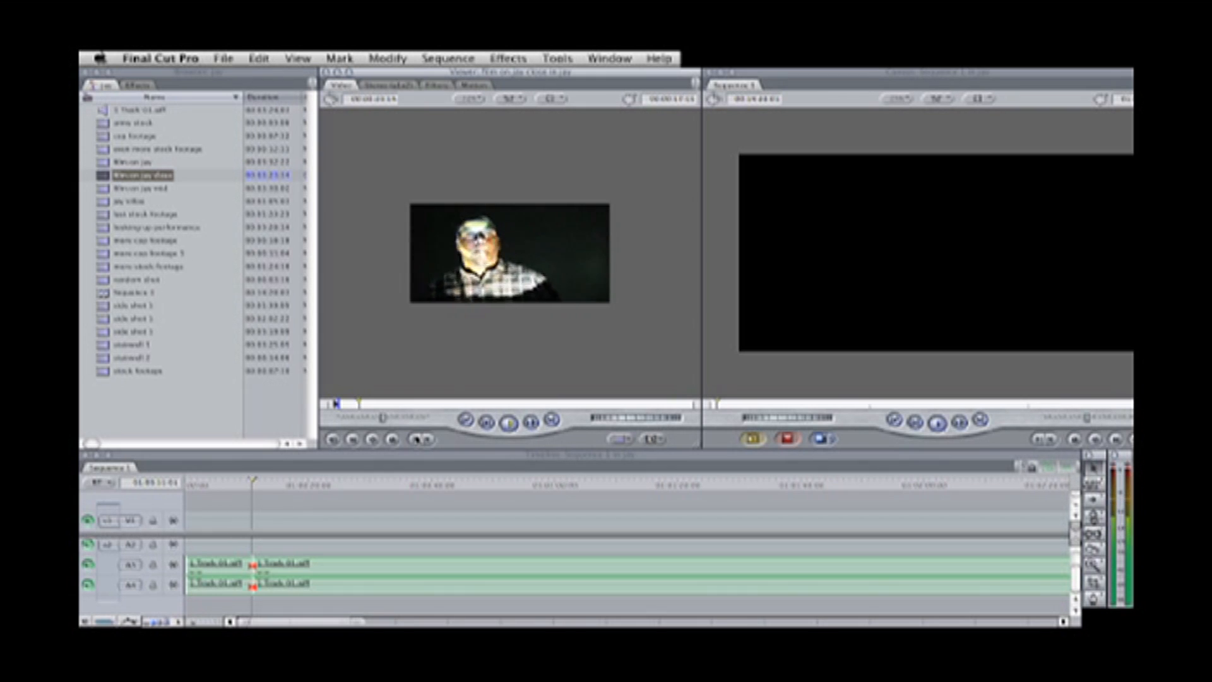
pyautogui.press('space')
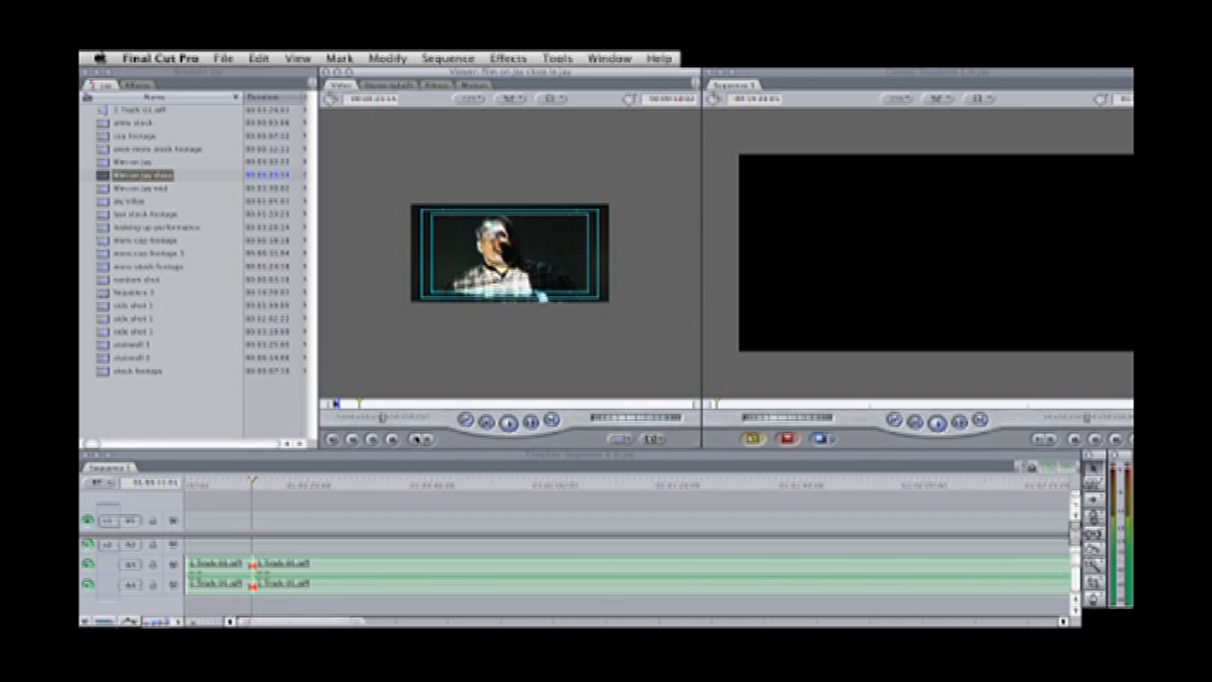
pyautogui.click(417, 439)
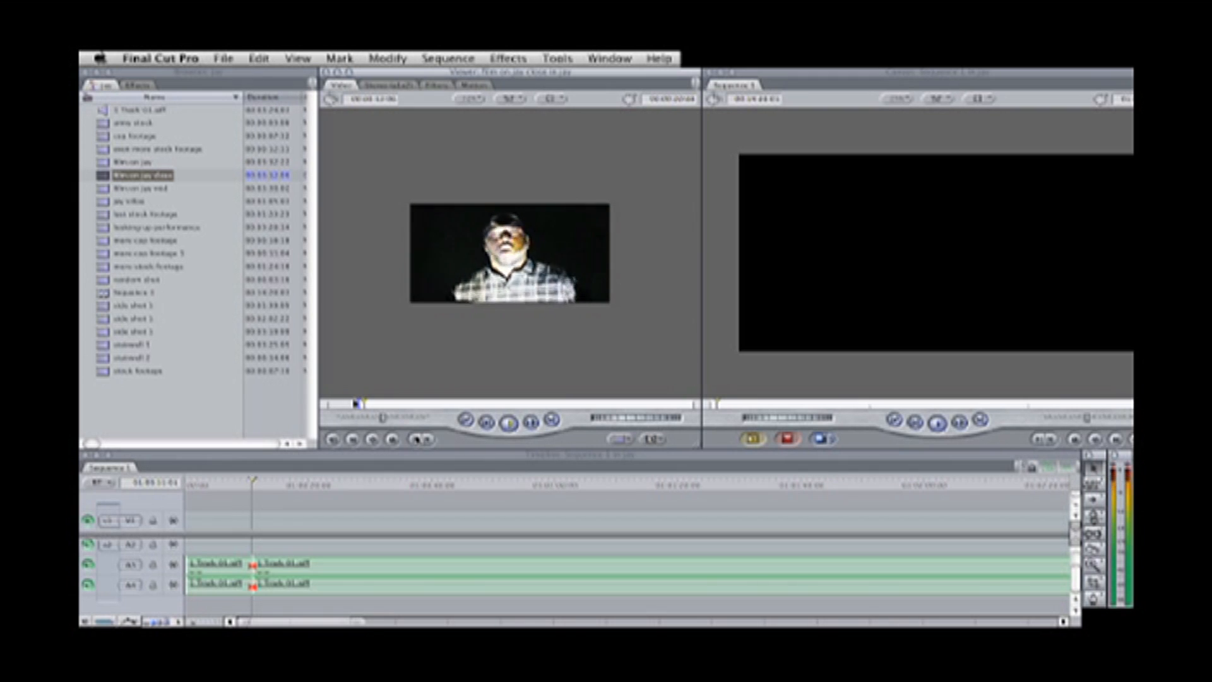
pyautogui.press('space')
pyautogui.click(434, 439)
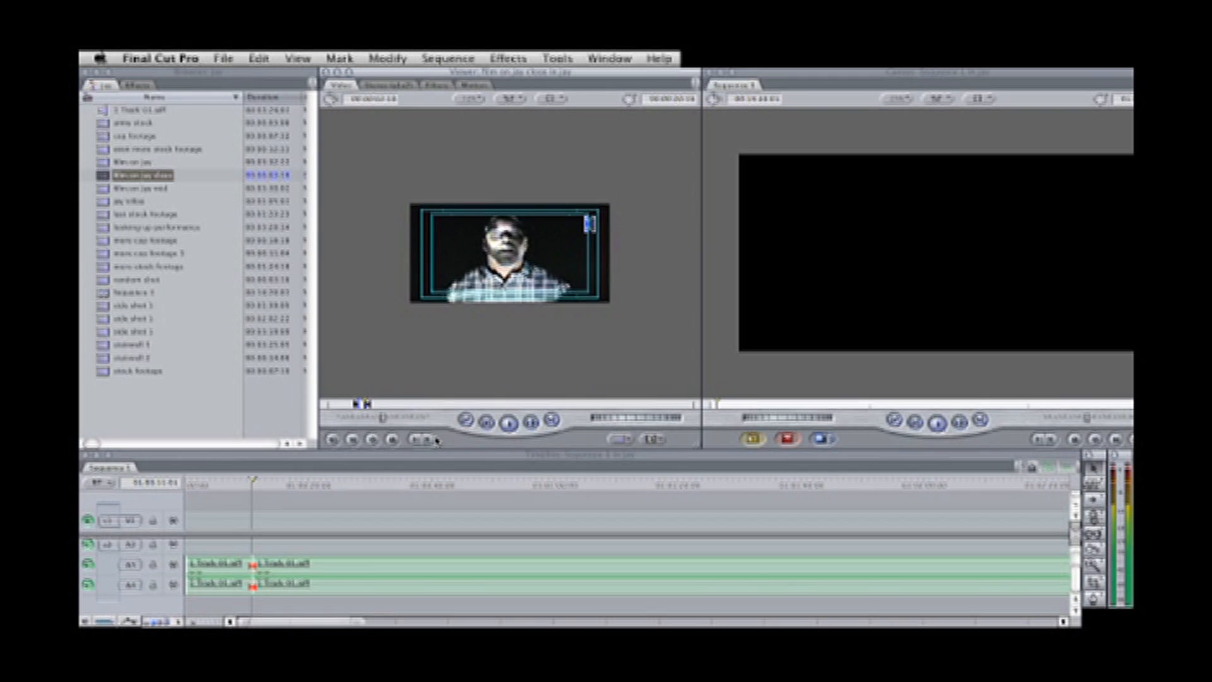
# - Place the marked film on jay close section on V1 at the music cut and delete only its own audio
pyautogui.moveTo(498, 243); pyautogui.dragTo(269, 527)
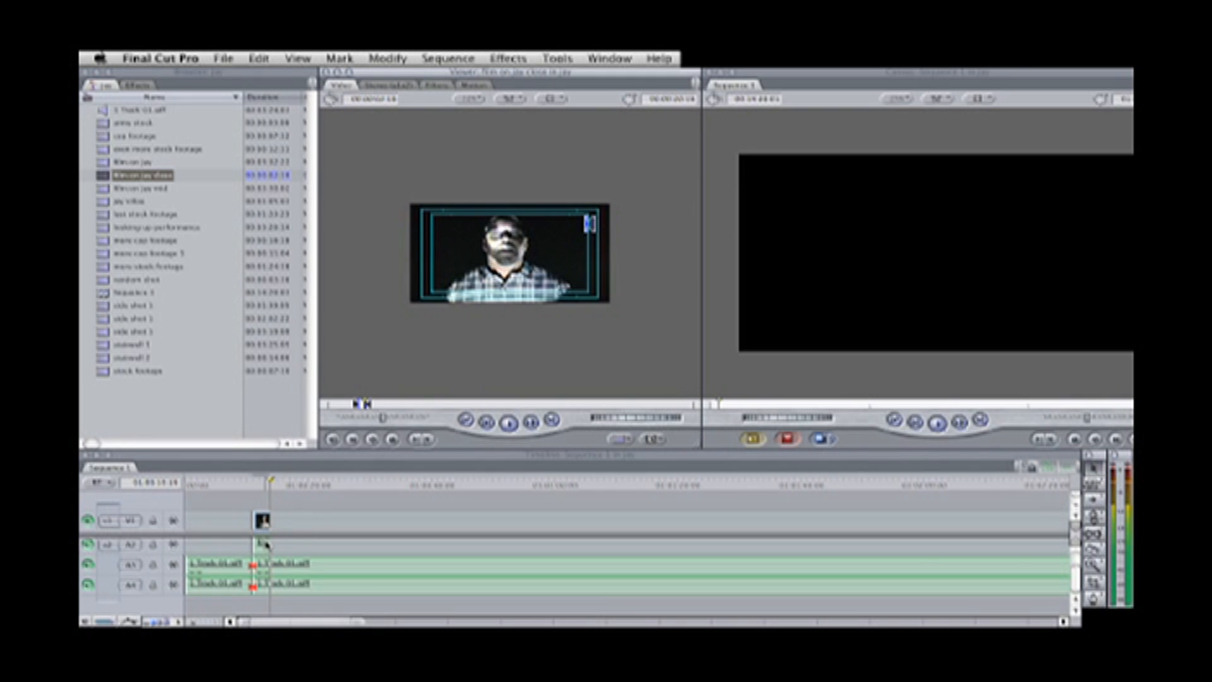
pyautogui.click(265, 544)
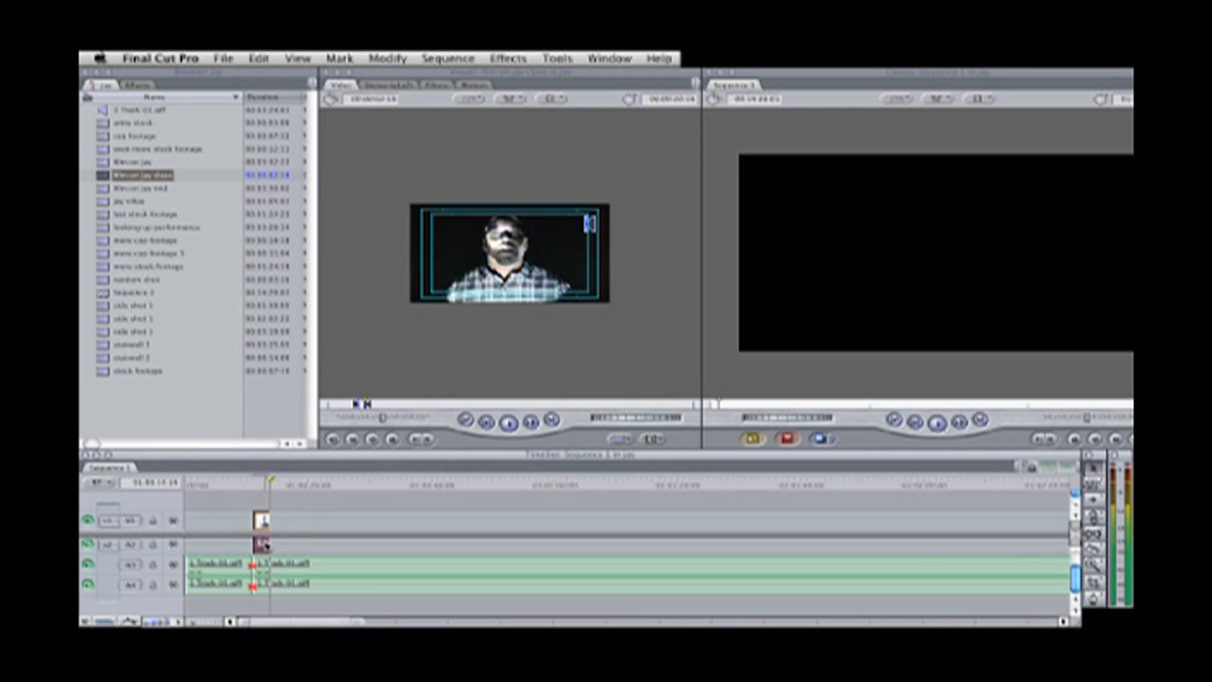
pyautogui.click(290, 545)
pyautogui.keyDown('alt'); pyautogui.click(259, 547); pyautogui.keyUp('alt')
pyautogui.press('Delete')
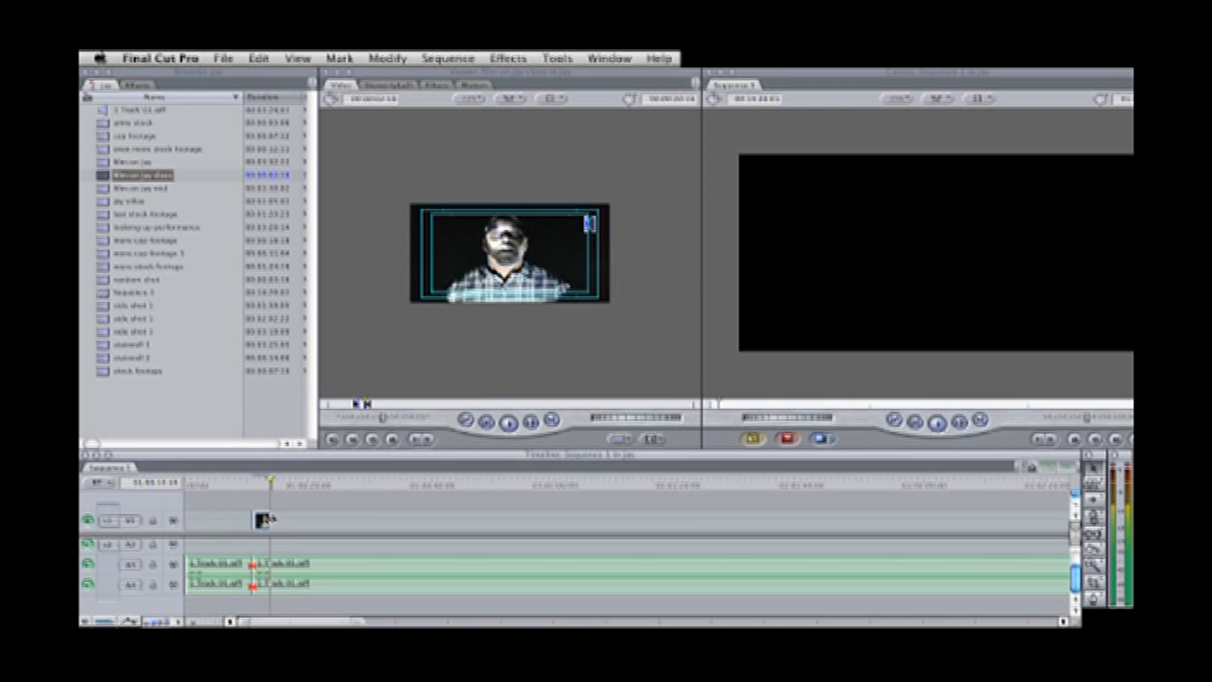
# - Extend the film on jay close clip to about 01:01:04 and back to the sequence start, playing it to check sync
pyautogui.moveTo(270, 519); pyautogui.dragTo(579, 525)
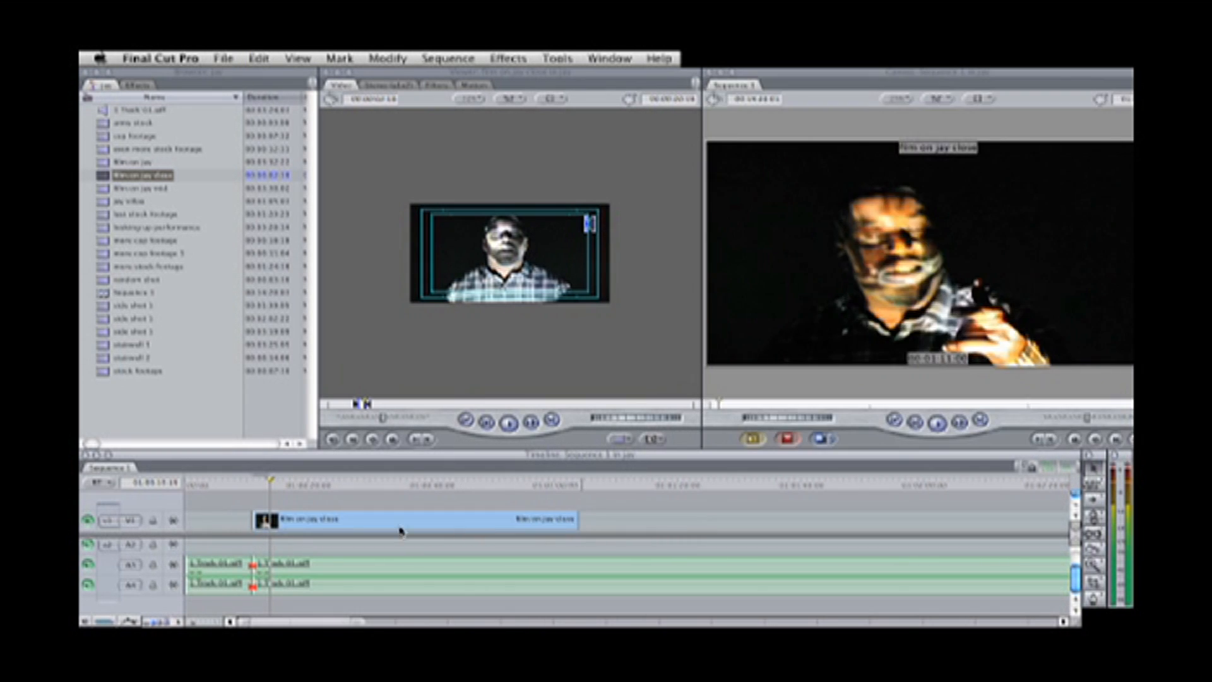
pyautogui.click(251, 486)
pyautogui.press('space')
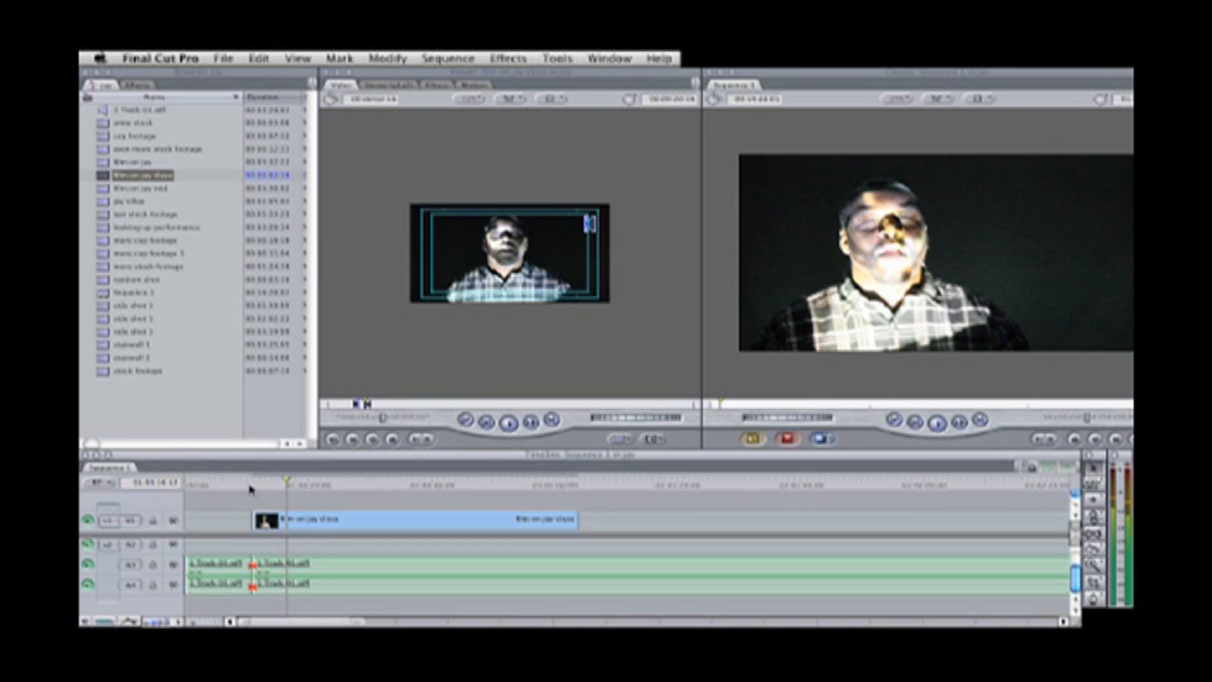
pyautogui.moveTo(248, 518); pyautogui.dragTo(186, 518)
pyautogui.press('Home')
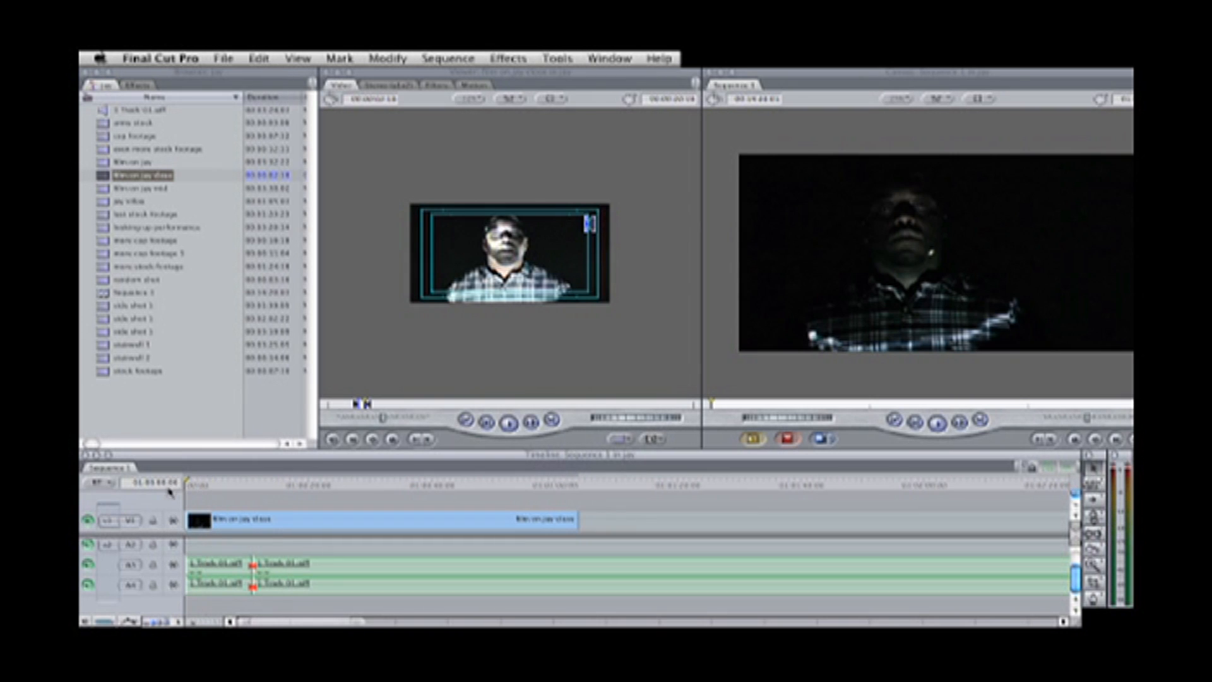
pyautogui.press('space')
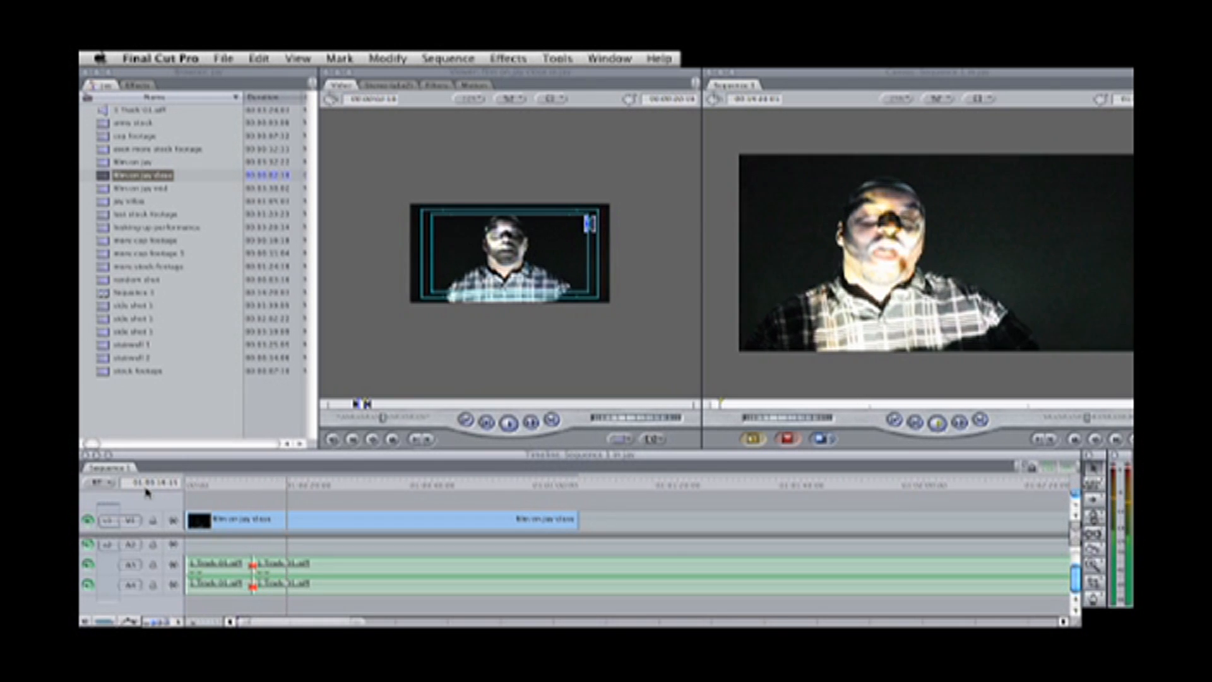
# - Lengthen the end of the film on jay close clip to match the end of the music track
pyautogui.press('super+minus')
pyautogui.press('super+minus')
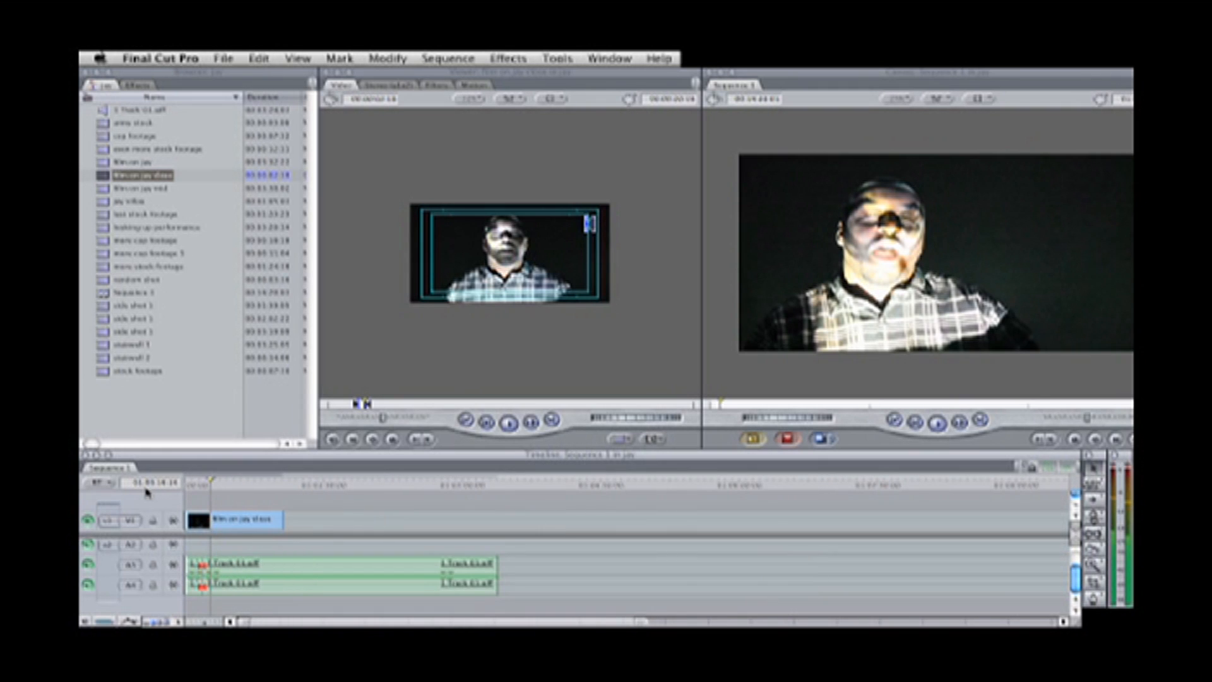
pyautogui.moveTo(283, 523); pyautogui.dragTo(548, 533)
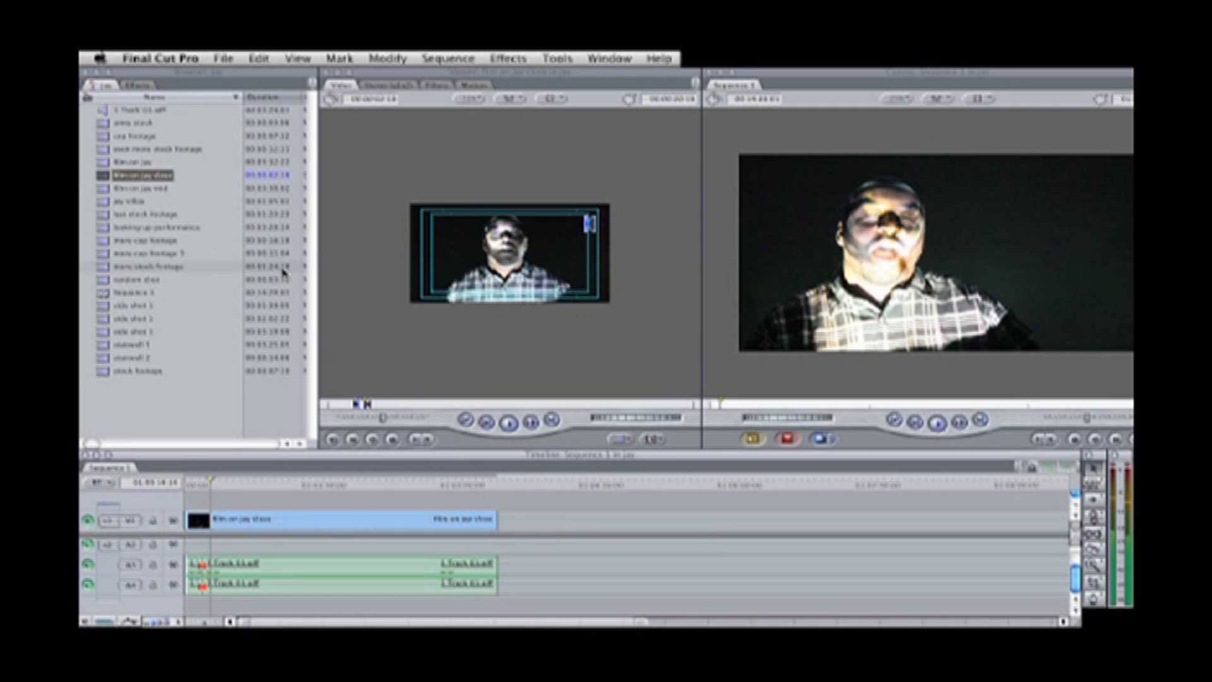
# - Play the film on jay clip in the viewer and mark in and out points around a section just under 3 seconds long
pyautogui.click(103, 163)
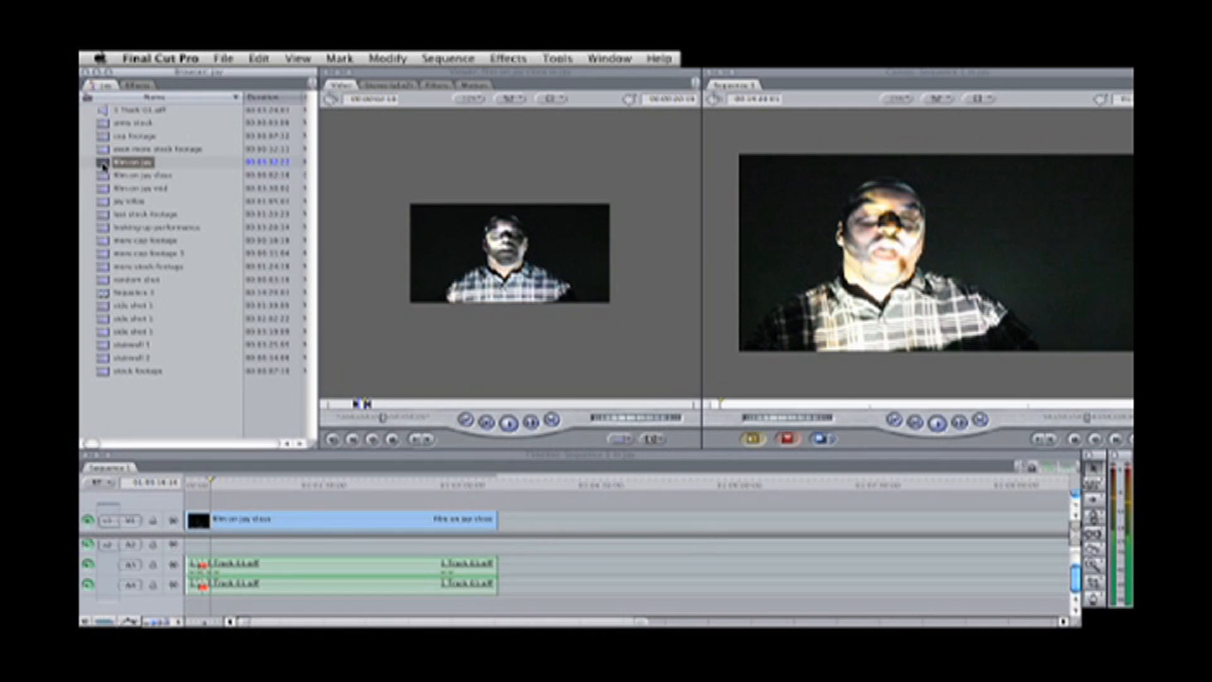
pyautogui.click(345, 404)
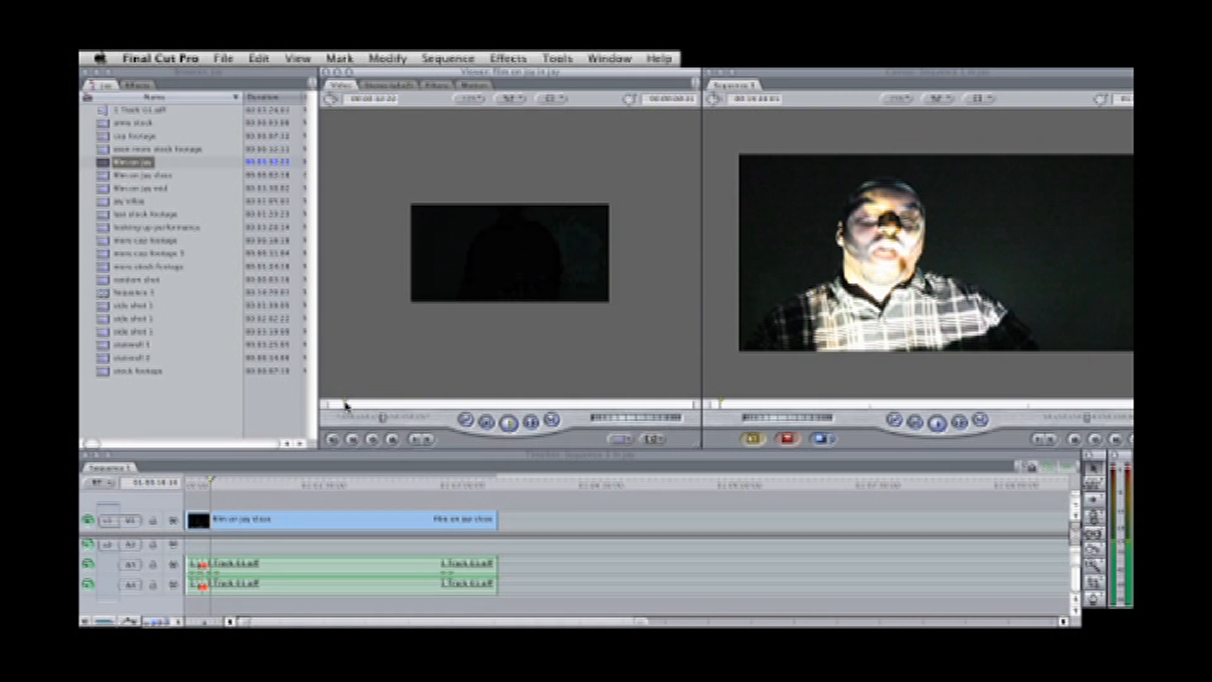
pyautogui.press('space')
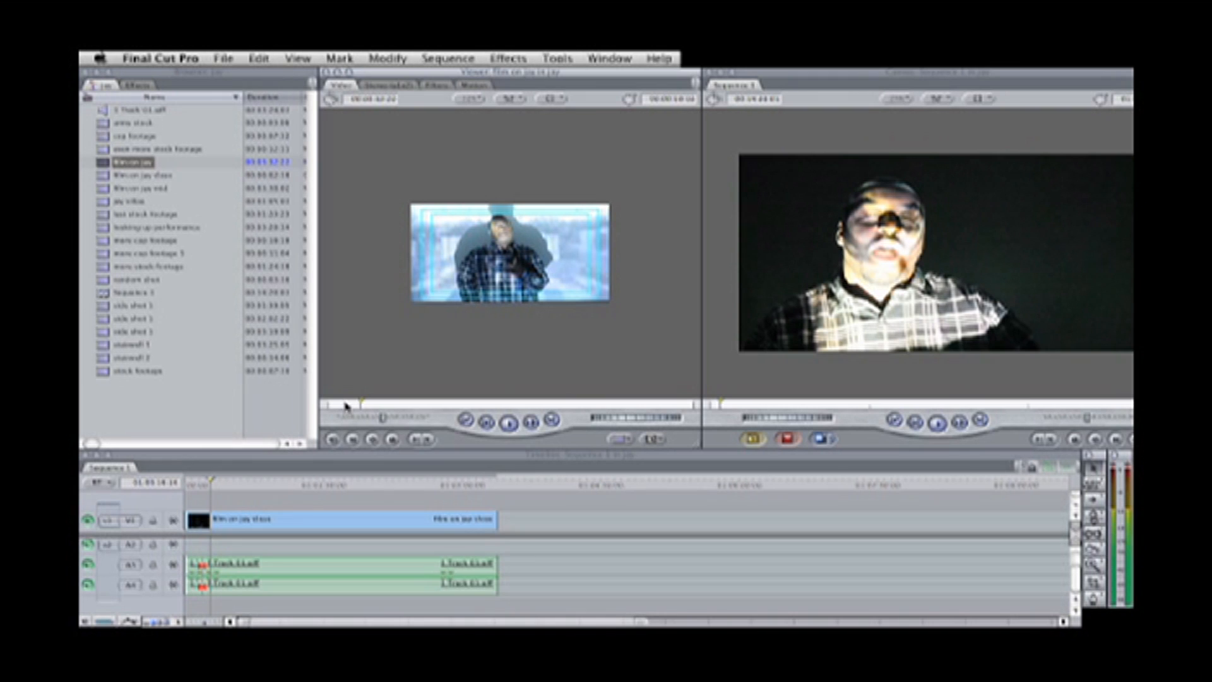
pyautogui.click(414, 440)
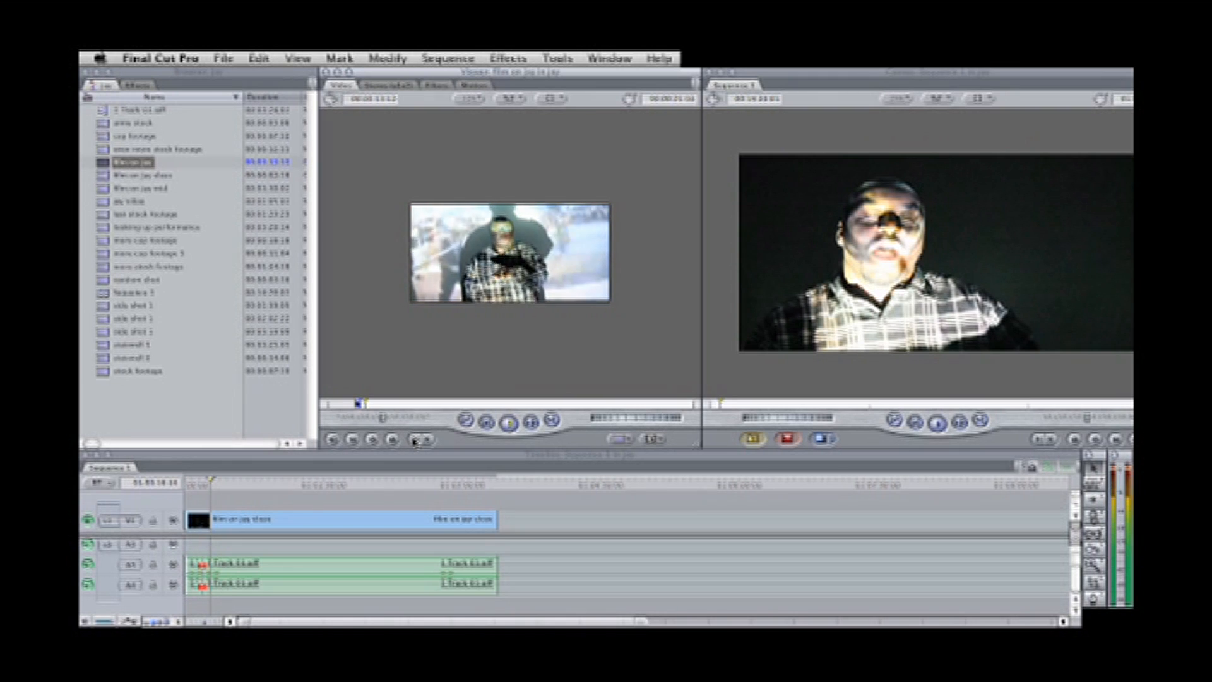
pyautogui.click(428, 440)
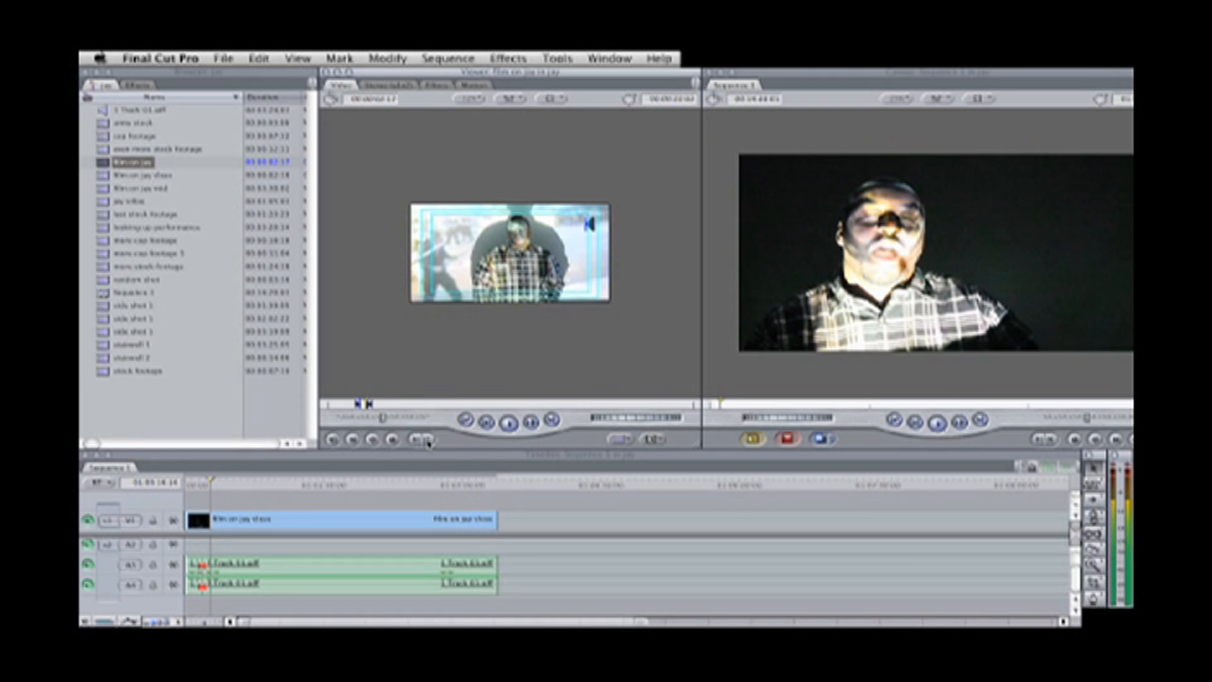
# - Place the marked film on jay section after the music's end, lengthen it, and delete its own audio
pyautogui.moveTo(471, 239); pyautogui.dragTo(546, 513)
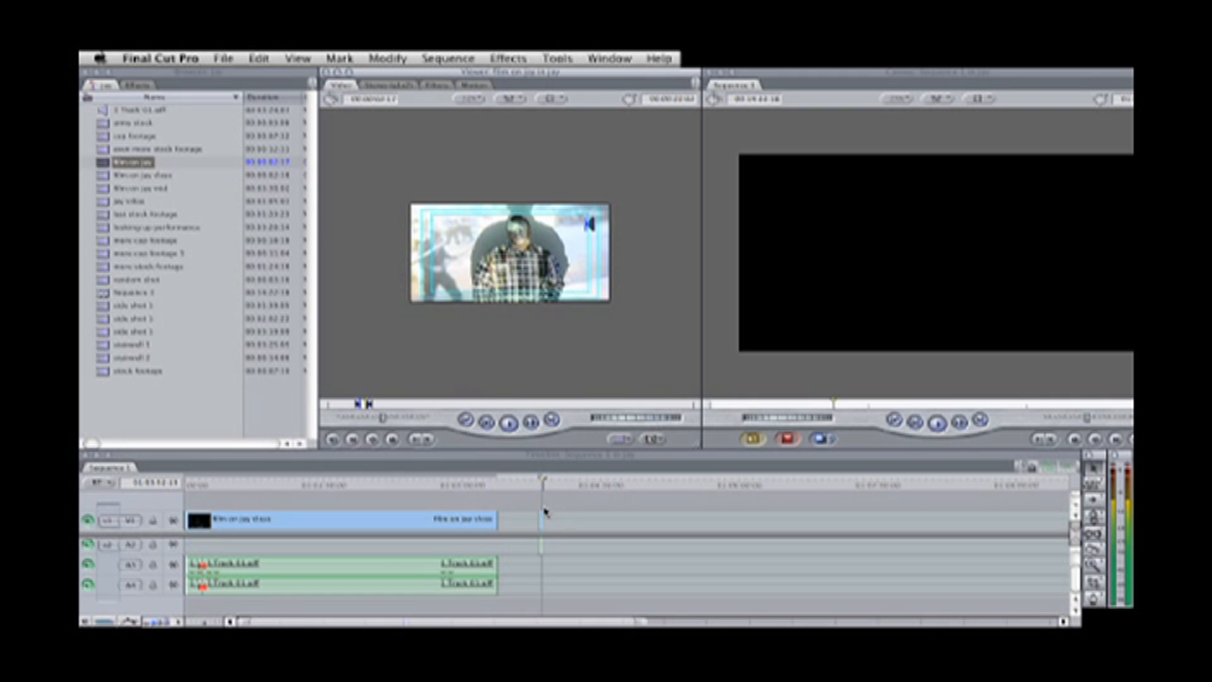
pyautogui.moveTo(543, 522); pyautogui.dragTo(678, 527)
pyautogui.click(610, 524)
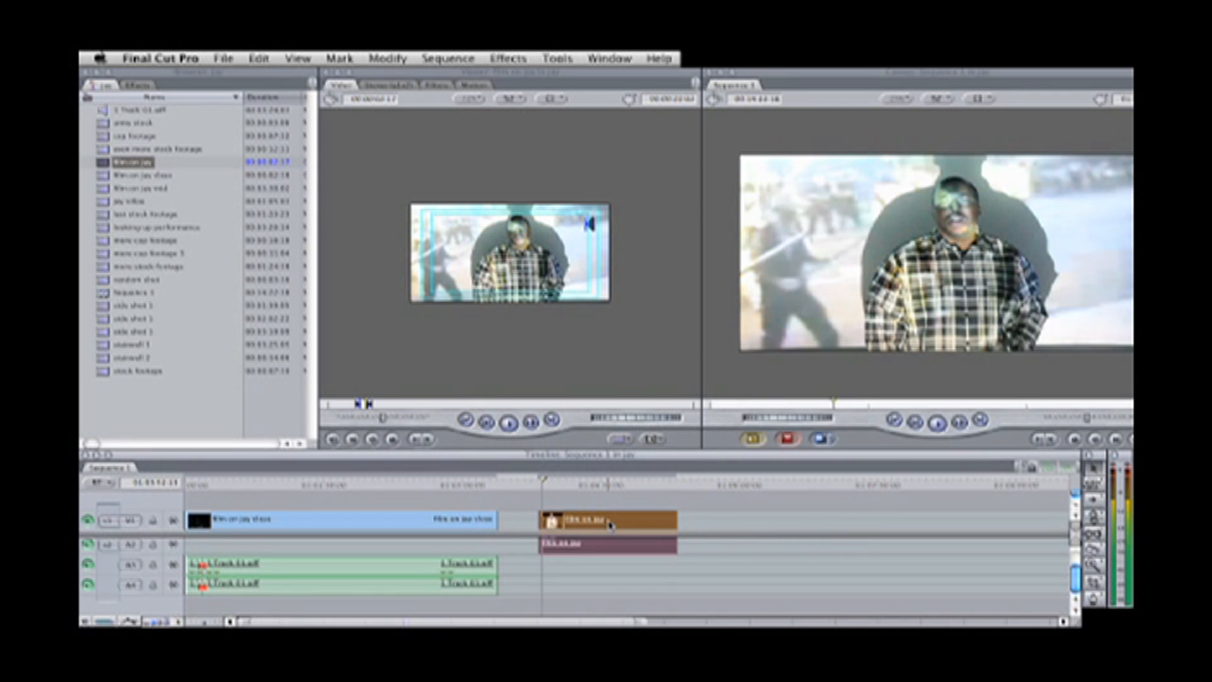
pyautogui.click(698, 547)
pyautogui.press('Delete')
# - Move the film on jay clip onto V2 starting at the music cut and extend it to the end of the music
pyautogui.moveTo(561, 519); pyautogui.dragTo(201, 490)
pyautogui.click(200, 485)
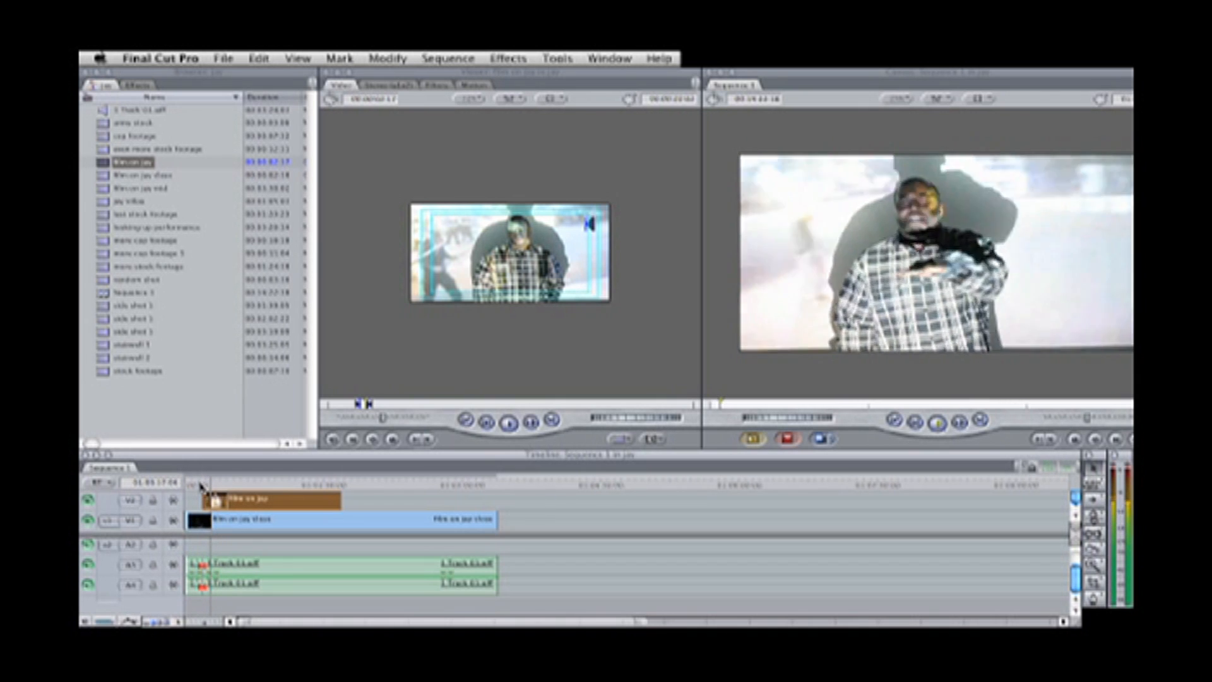
pyautogui.moveTo(339, 503); pyautogui.dragTo(497, 505)
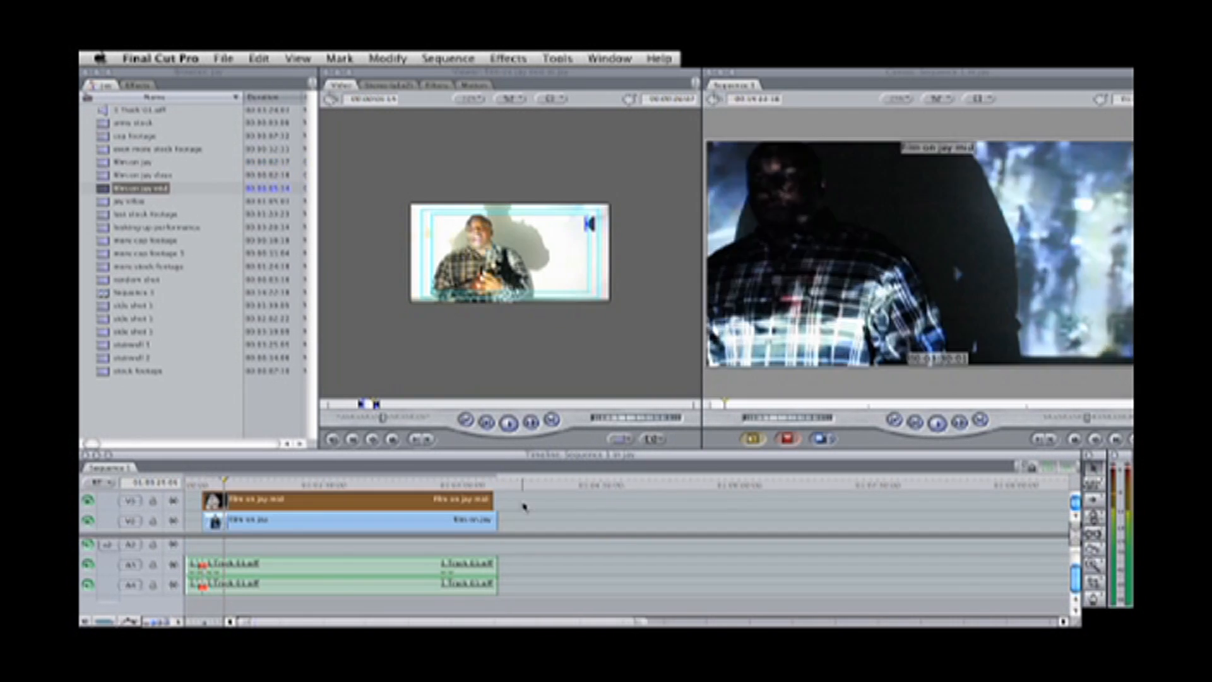
# - Save the project and mark an in point near the end of the selected jay clip in the viewer
pyautogui.click(223, 58)
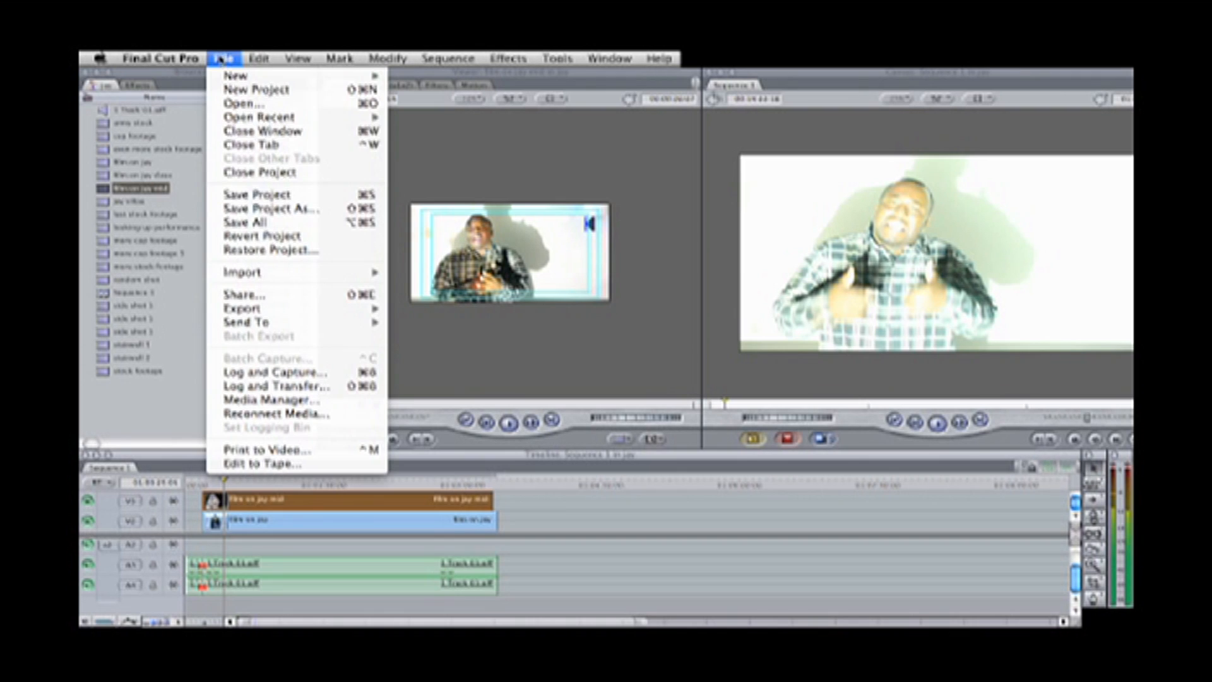
pyautogui.click(280, 195)
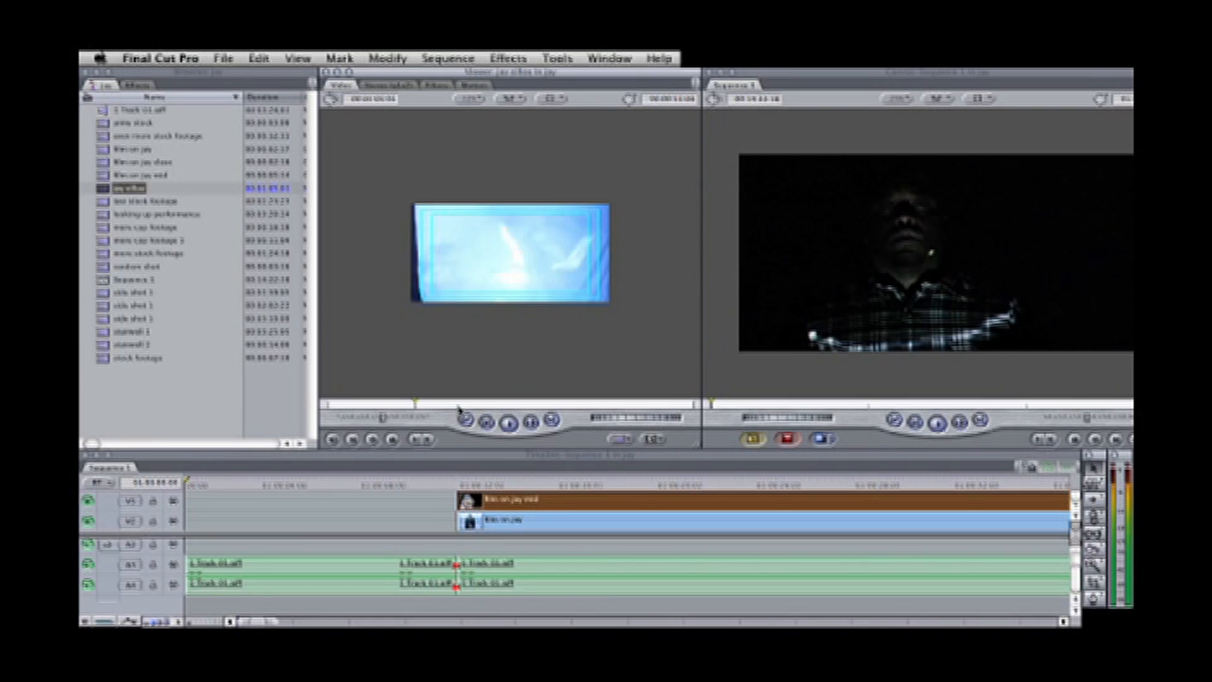
pyautogui.moveTo(459, 407); pyautogui.dragTo(629, 409)
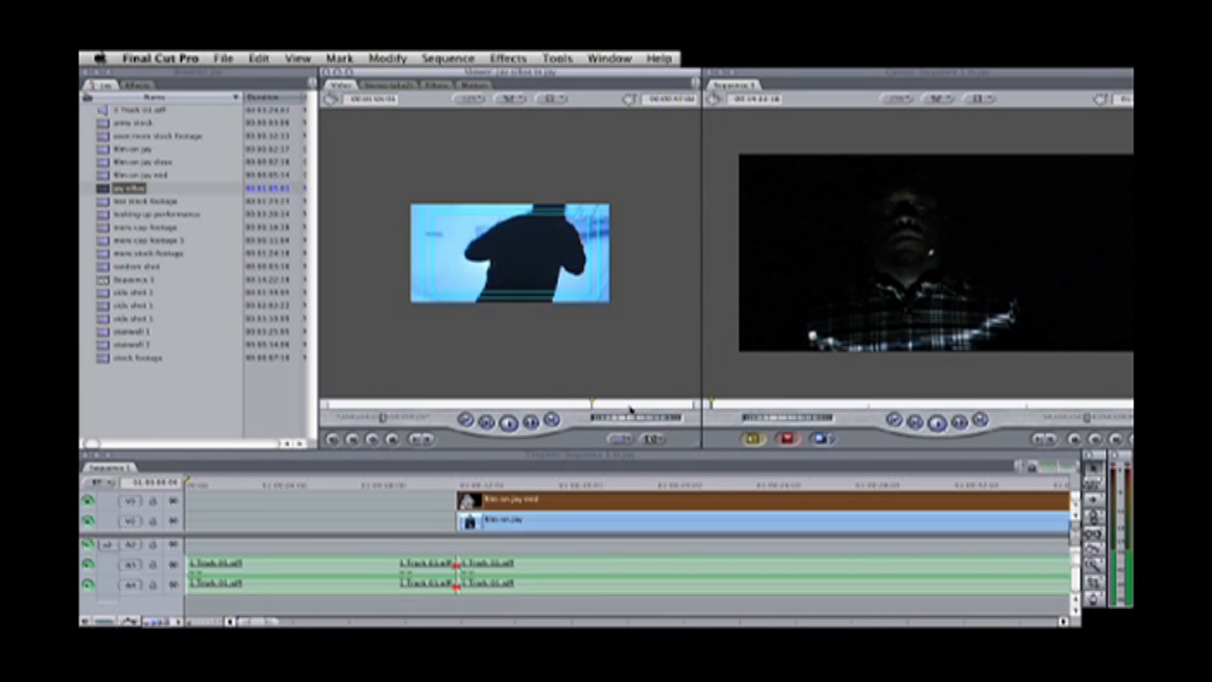
pyautogui.click(644, 405)
pyautogui.click(634, 407)
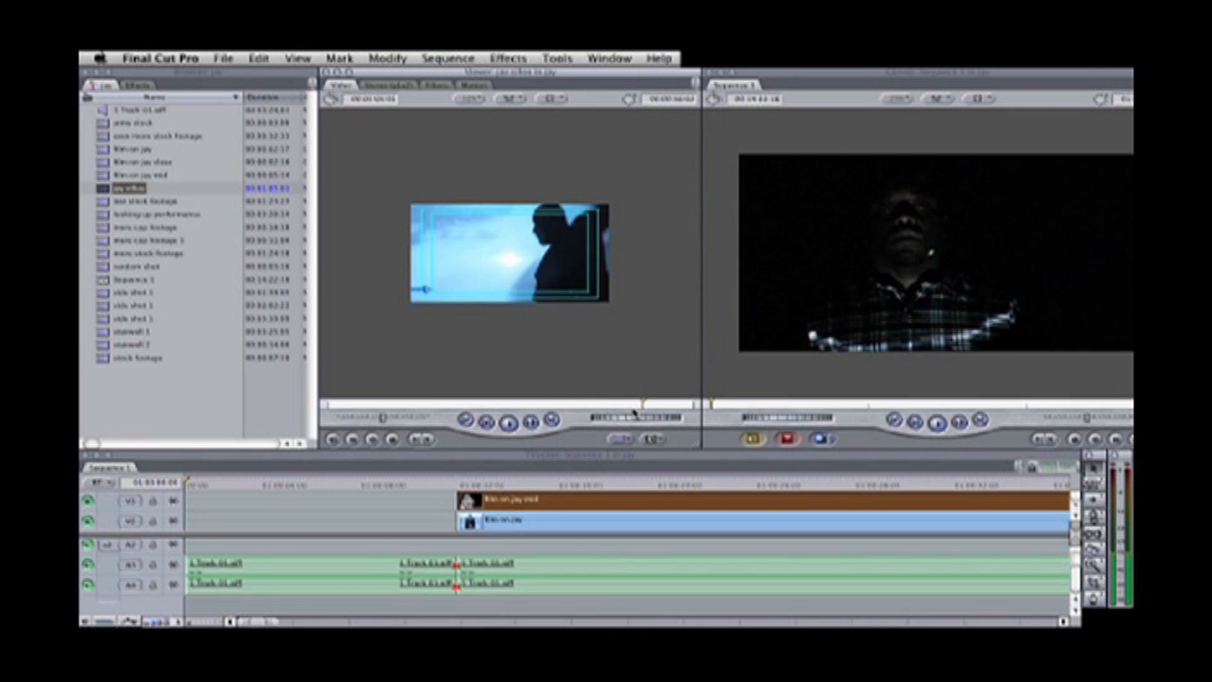
pyautogui.click(417, 442)
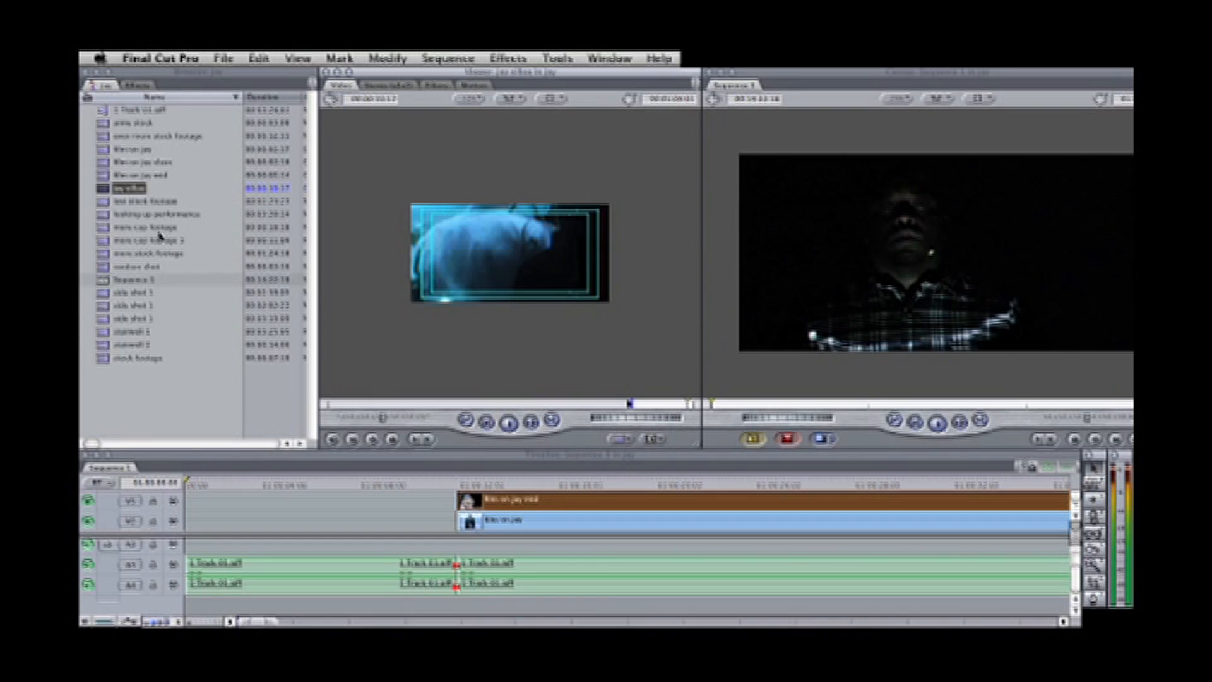
# - Open the last stock footage clip, find the street crowd section near its start, and mark an in point there
pyautogui.doubleClick(104, 203)
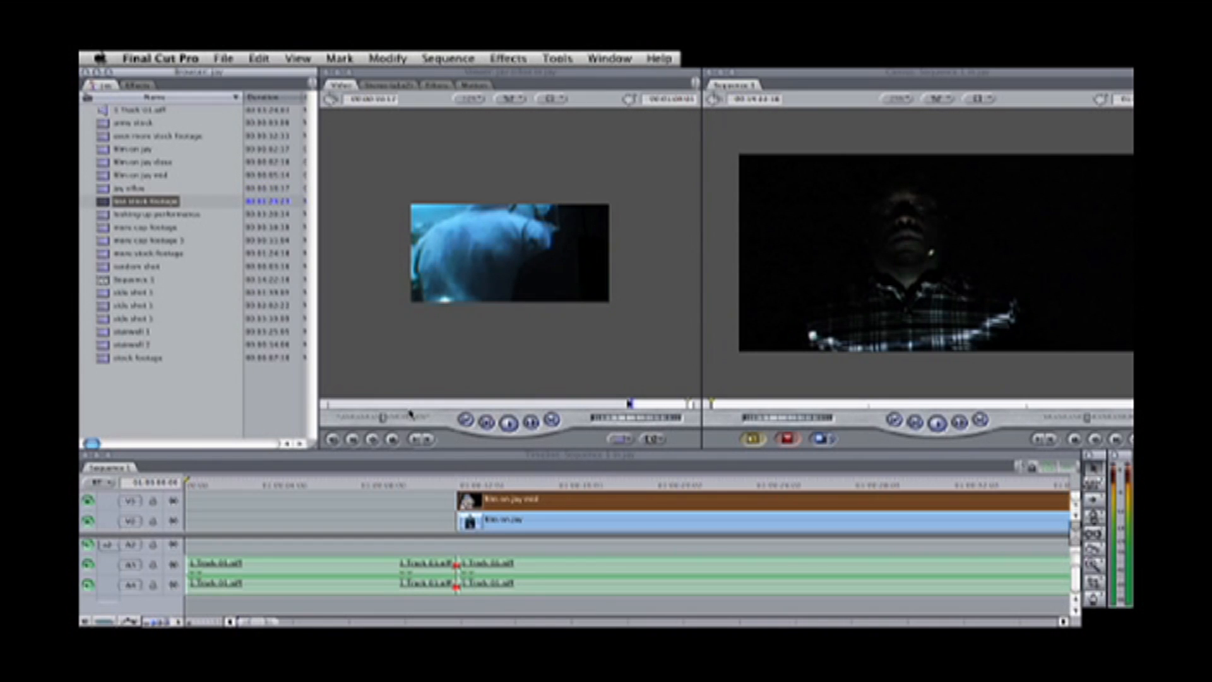
pyautogui.click(473, 422)
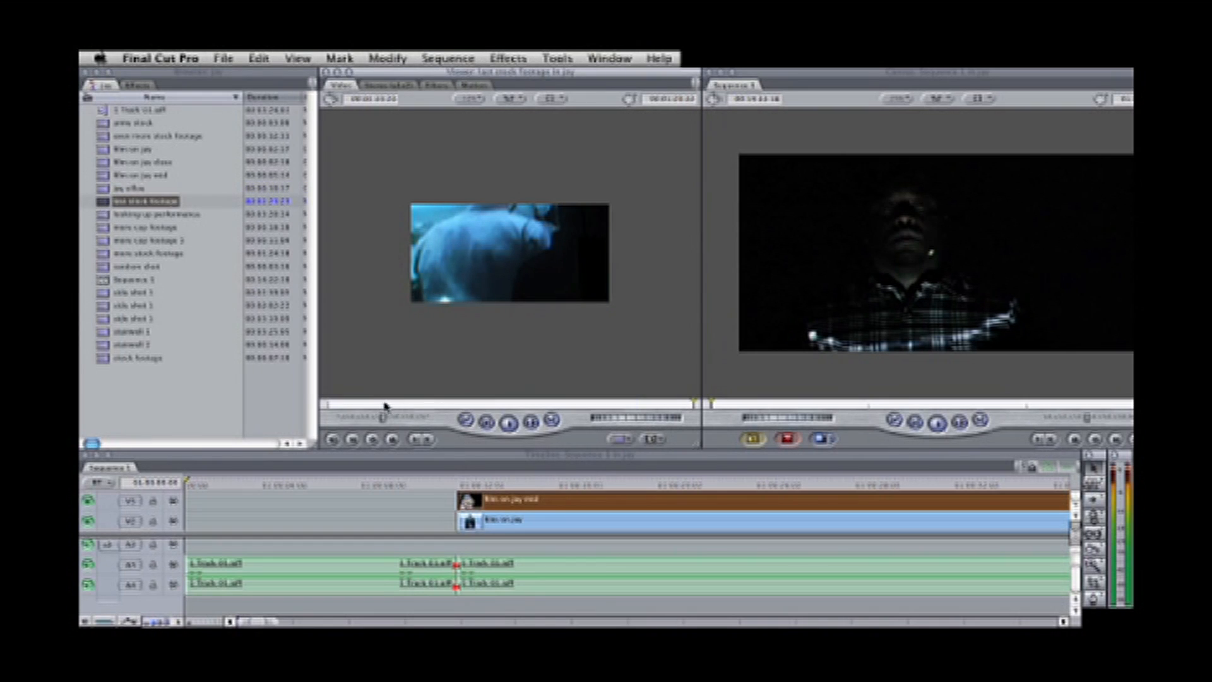
pyautogui.moveTo(378, 405)
pyautogui.mouseDown()
pyautogui.moveTo(341, 405)
pyautogui.moveTo(359, 405)
pyautogui.mouseUp()
pyautogui.press('space')
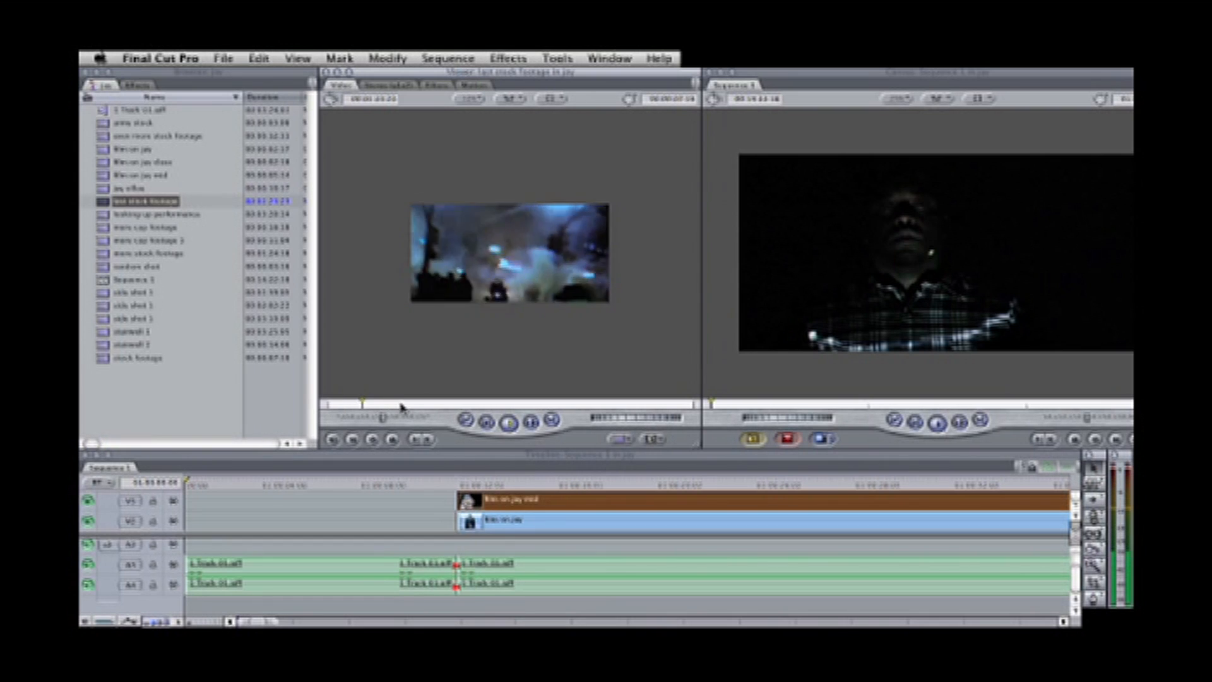
pyautogui.moveTo(371, 404); pyautogui.dragTo(366, 405)
pyautogui.press('space')
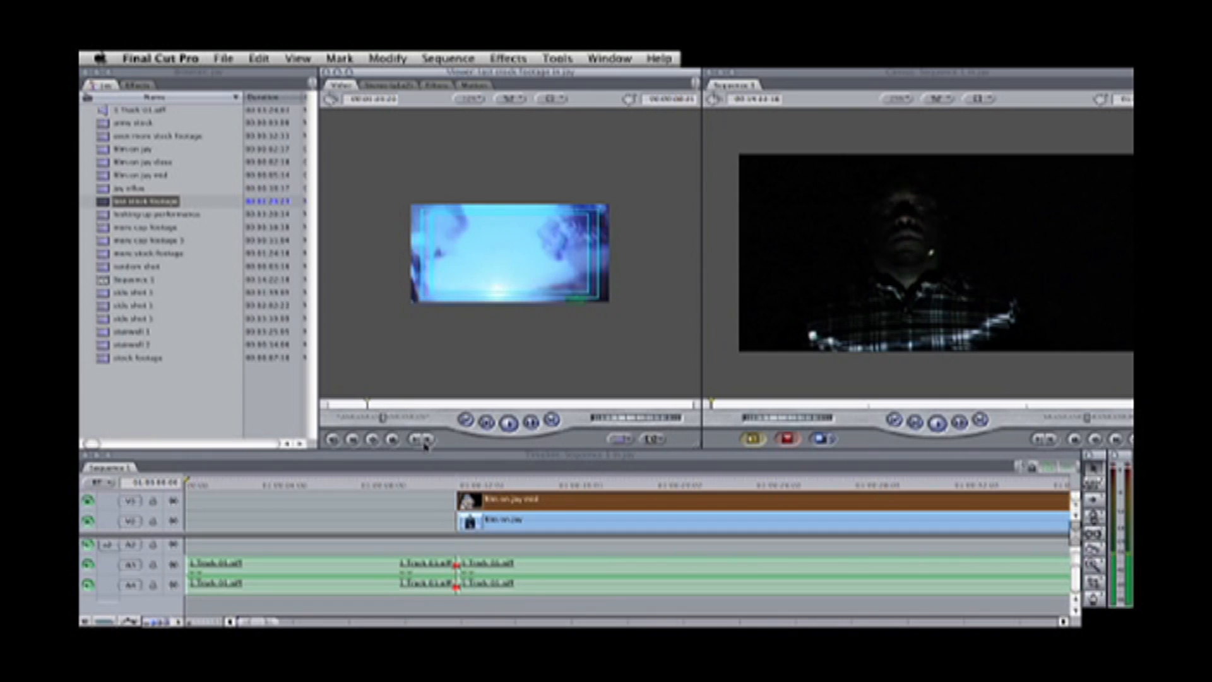
pyautogui.click(420, 443)
pyautogui.press('space')
pyautogui.click(416, 441)
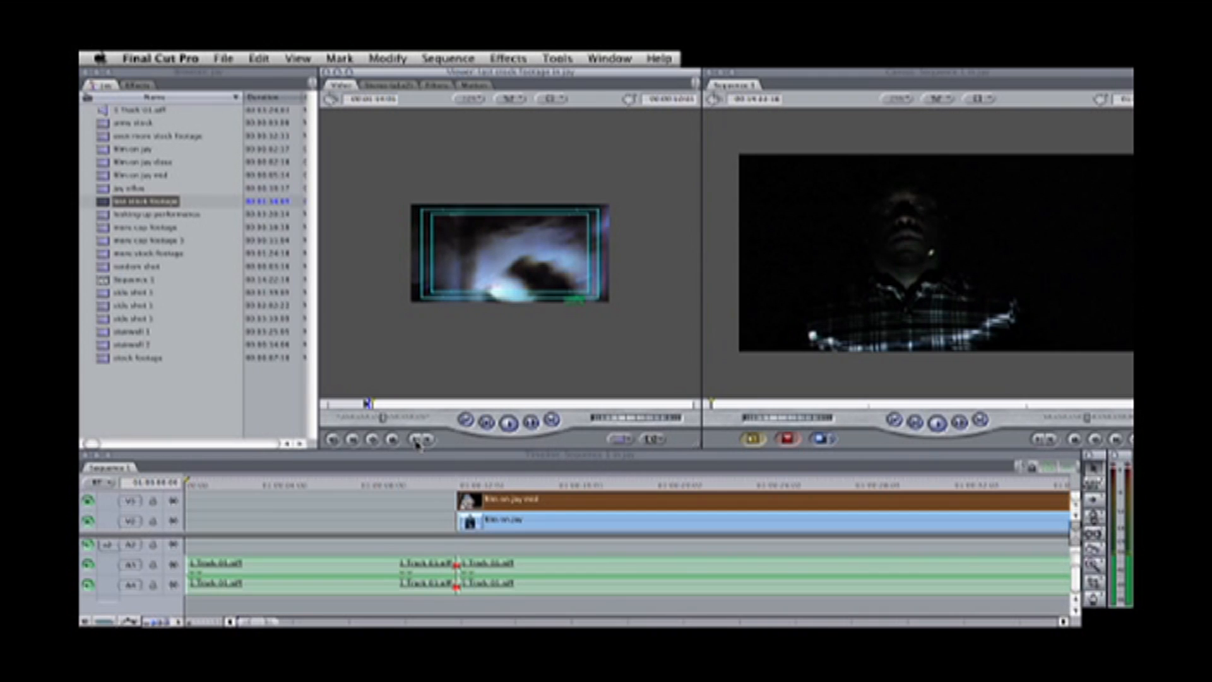
# - Save the project and mark an out point on last stock footage for a section 4 seconds 22 frames long
pyautogui.click(509, 423)
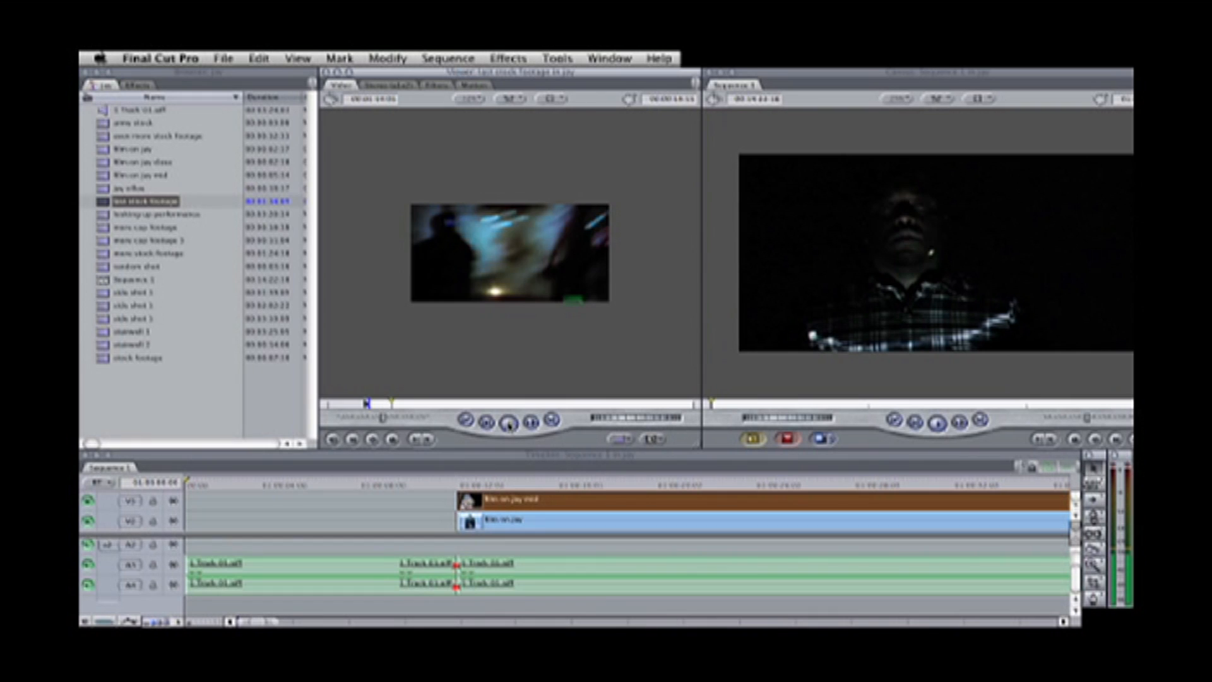
pyautogui.click(509, 424)
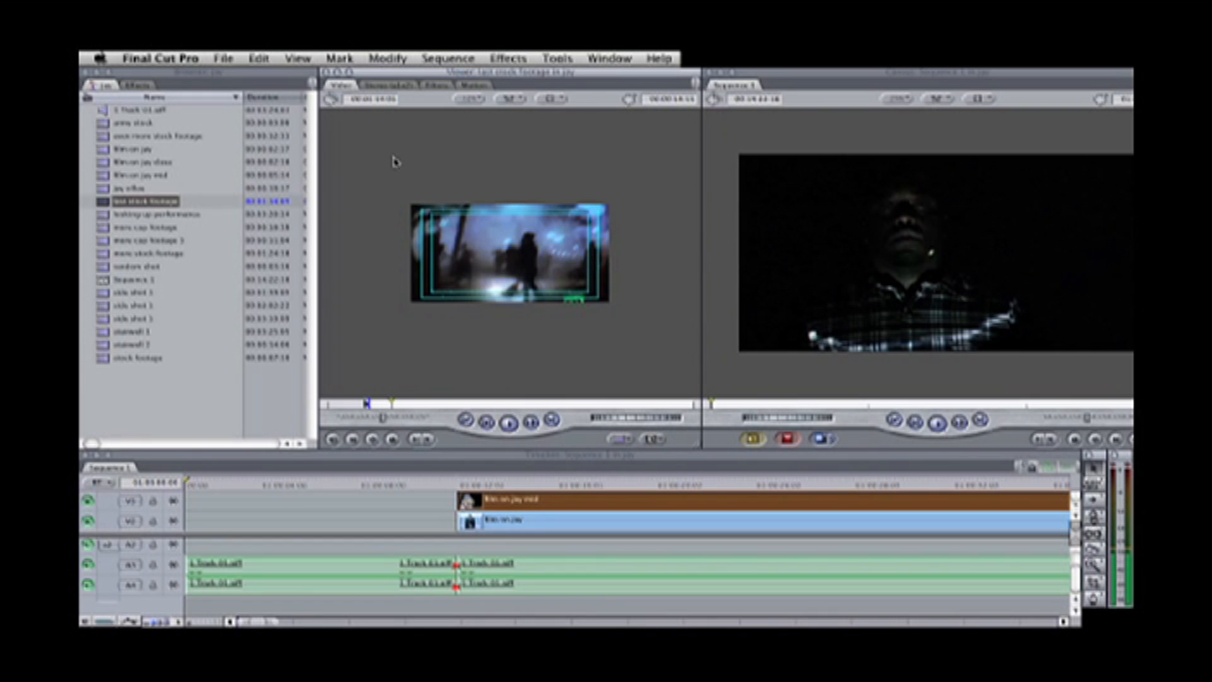
pyautogui.click(225, 59)
pyautogui.click(267, 196)
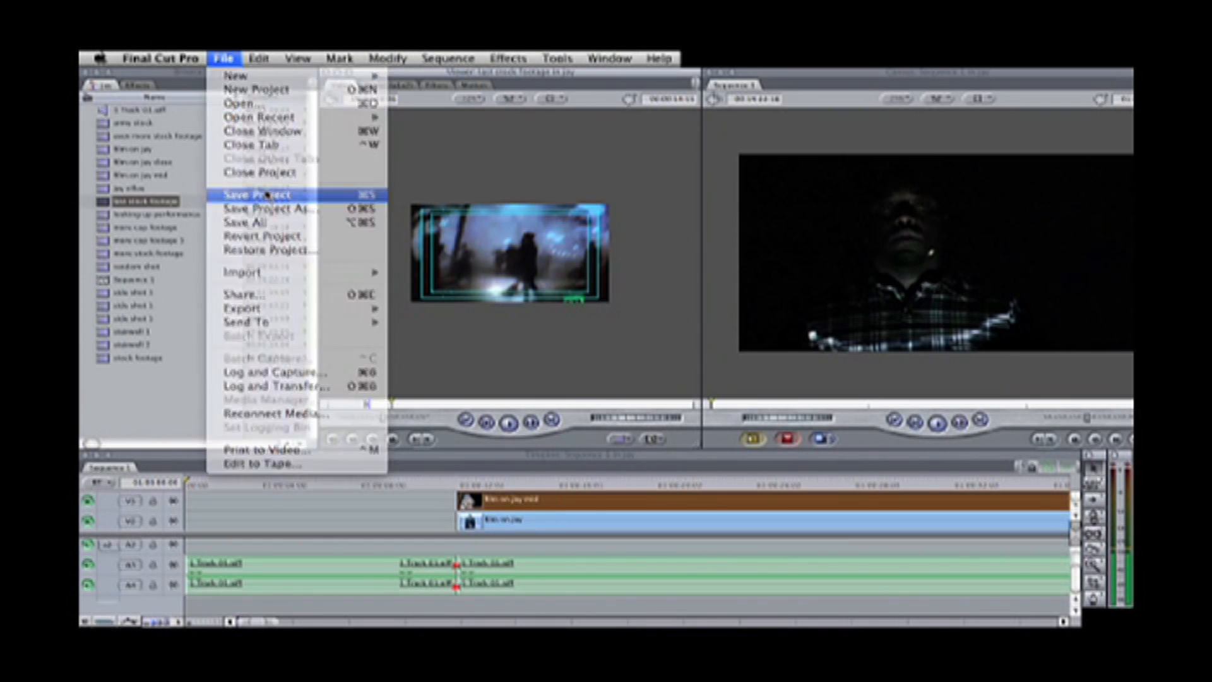
pyautogui.click(431, 442)
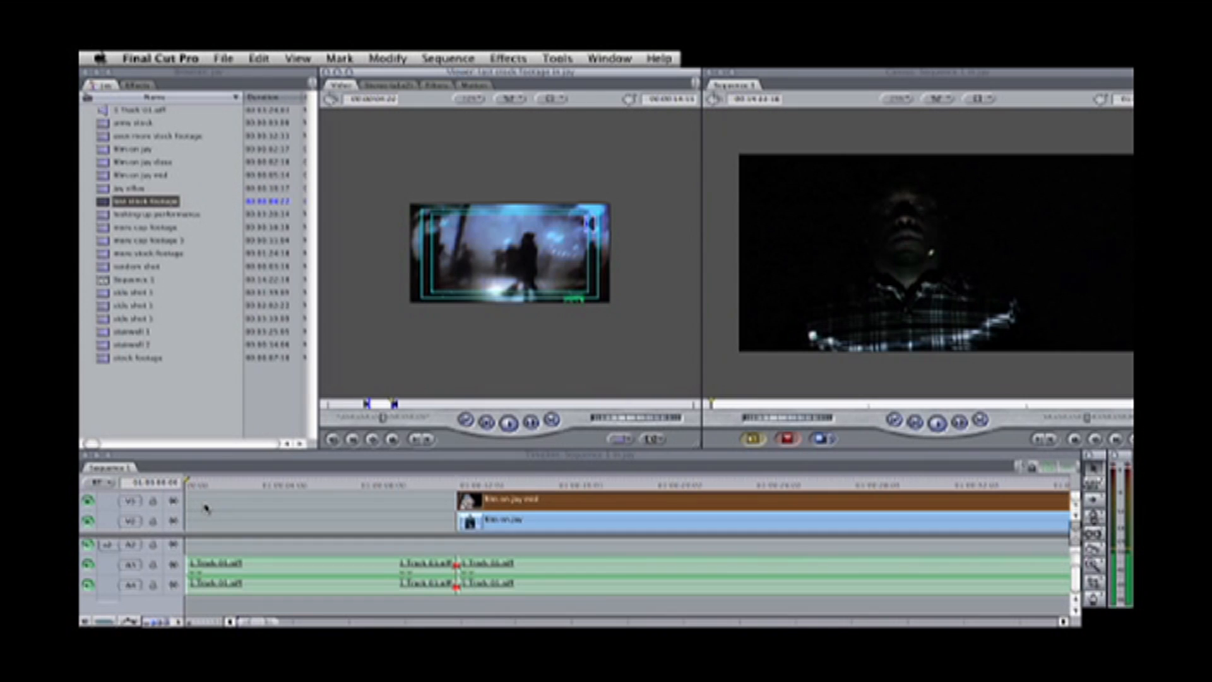
# - Place the marked last stock footage section on V3 at the start of the sequence and delete its own audio
pyautogui.moveTo(515, 256); pyautogui.dragTo(225, 521)
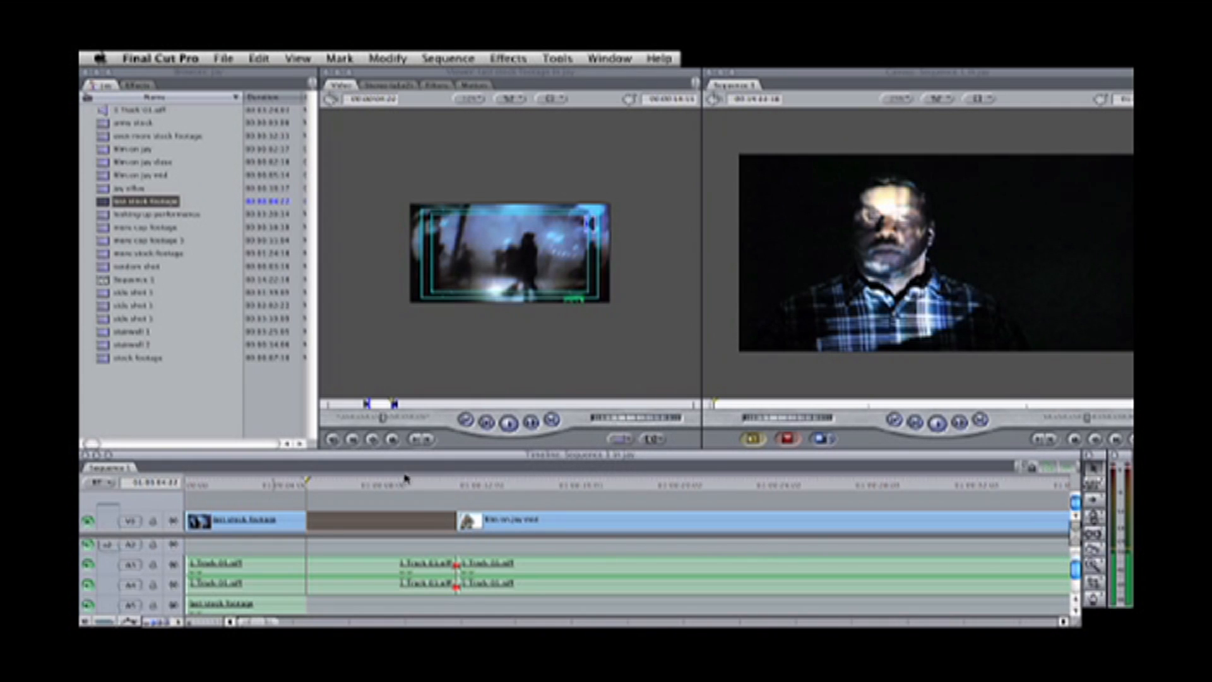
pyautogui.click(273, 605)
pyautogui.press('super+l')
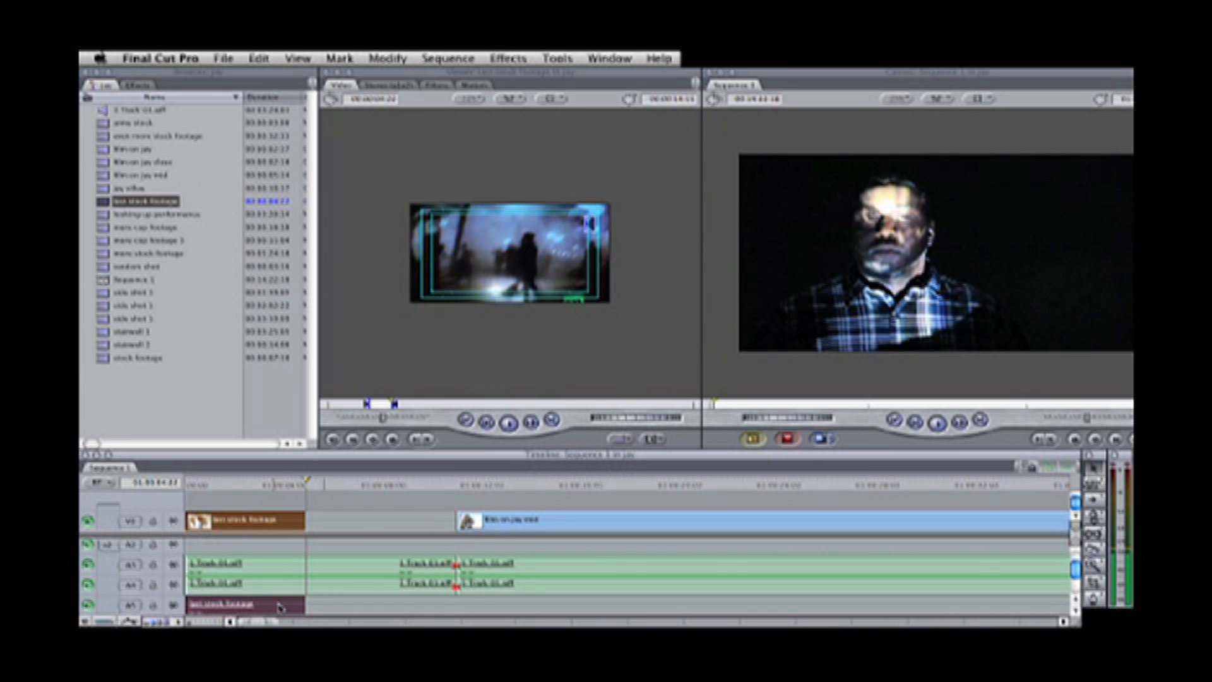
pyautogui.press('super+shift+a')
pyautogui.click(280, 607)
pyautogui.press('Delete')
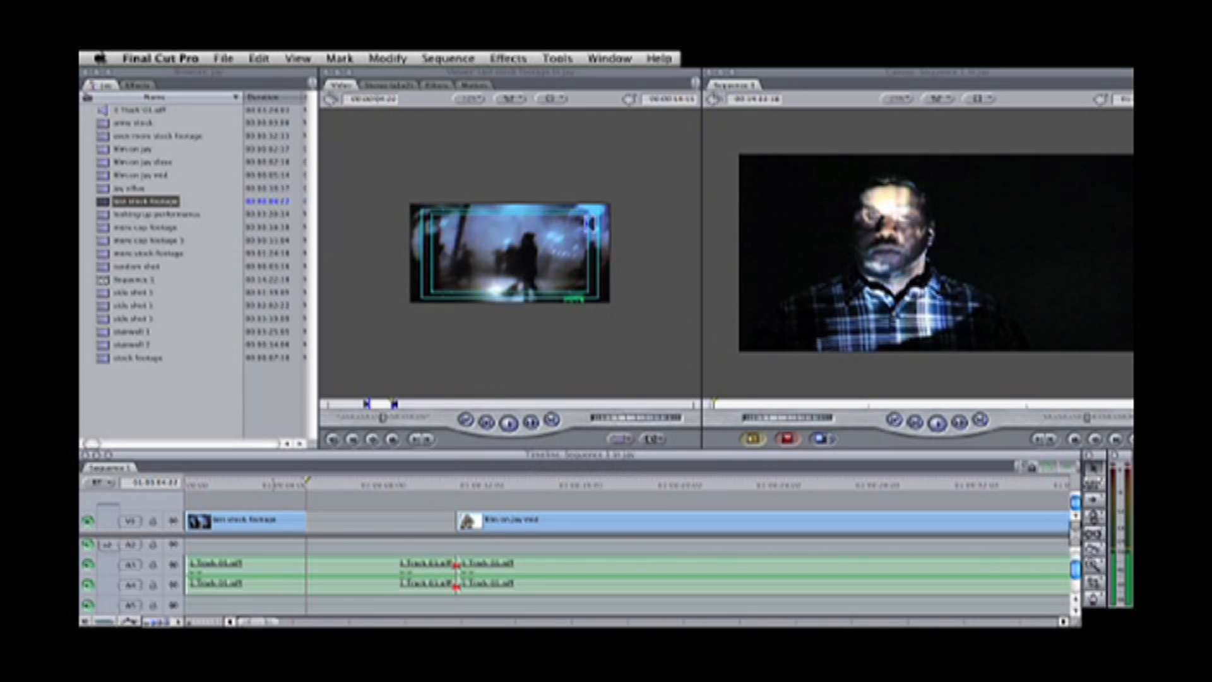
# - Save the project and lengthen the last stock footage clip to just past the point where playback from the start stops
pyautogui.click(224, 58)
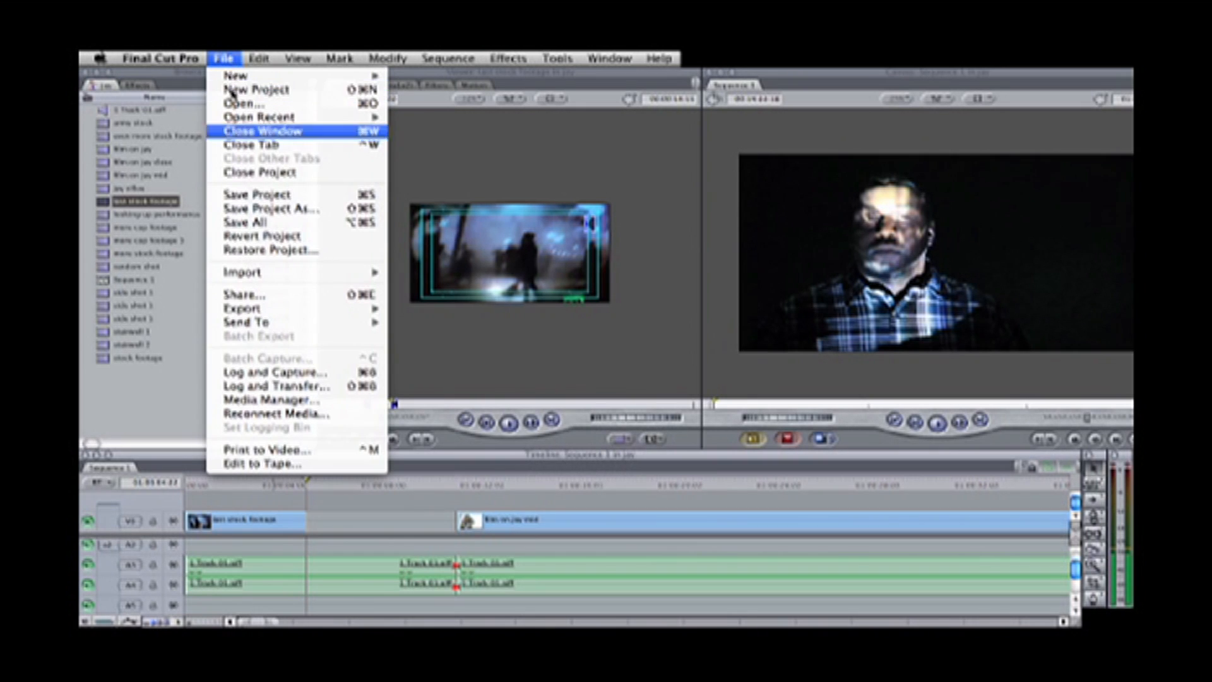
pyautogui.click(252, 195)
pyautogui.moveTo(200, 490); pyautogui.dragTo(173, 490)
pyautogui.press('space')
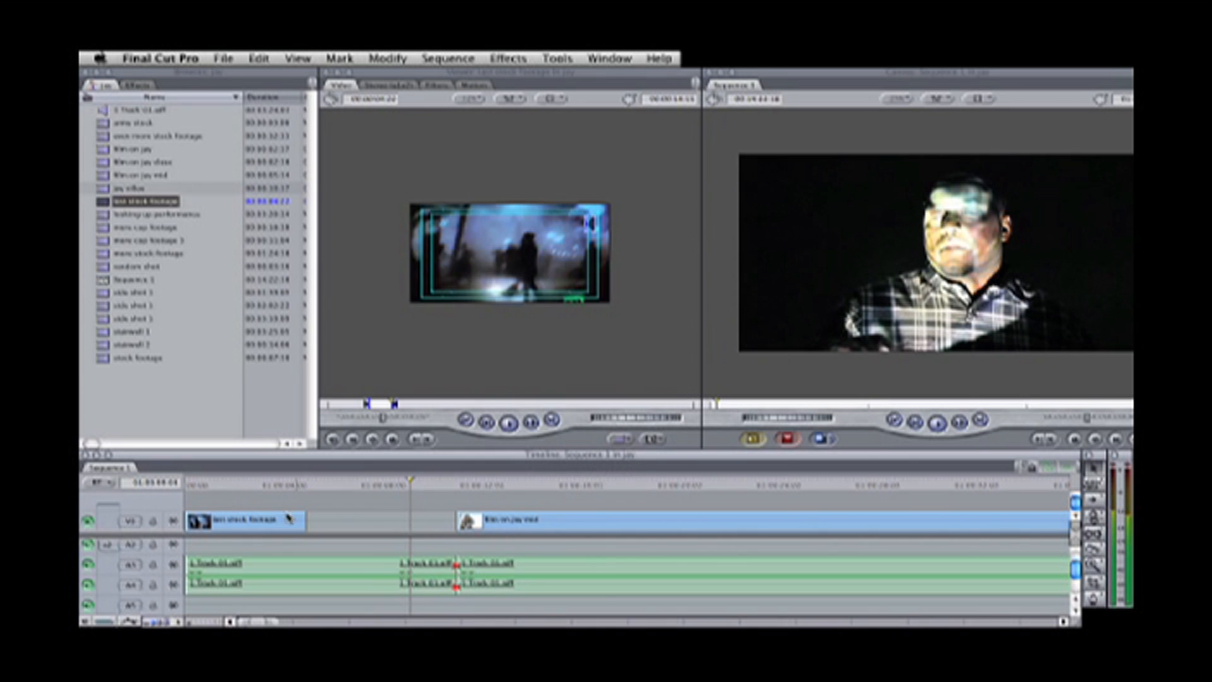
pyautogui.moveTo(306, 519); pyautogui.dragTo(412, 524)
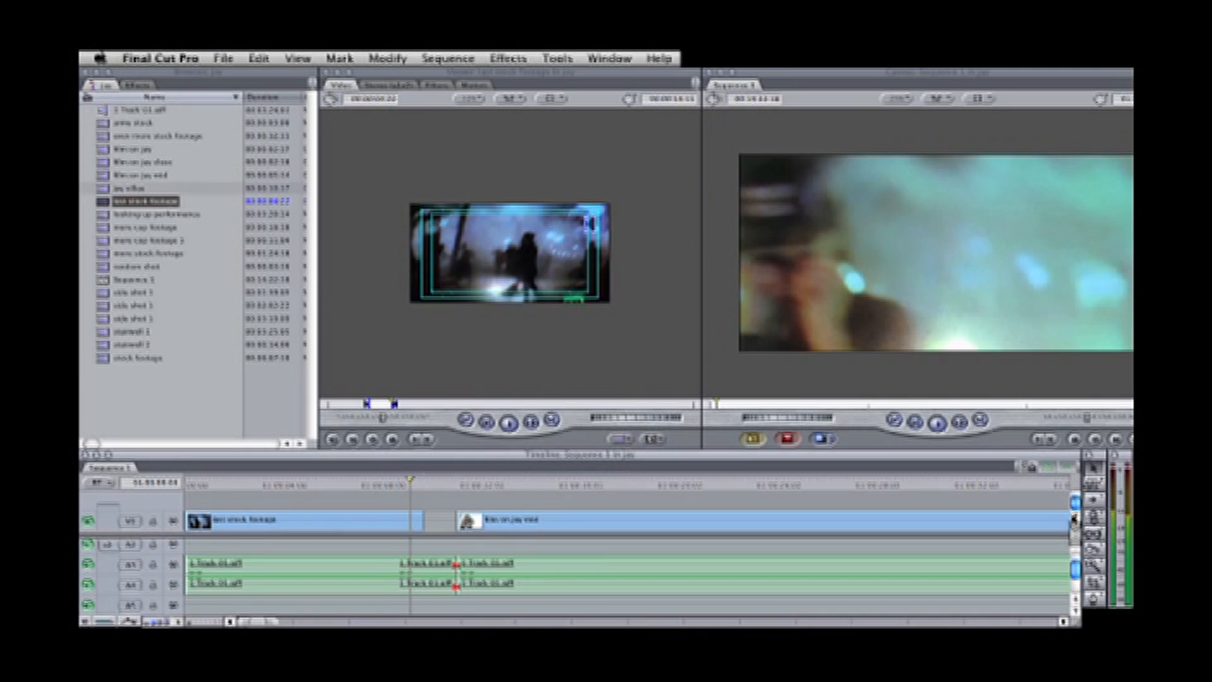
# - Lower the opacity of the last stock footage clip on V3 to roughly half, blending it over the performance
pyautogui.click(1073, 519)
pyautogui.click(272, 481)
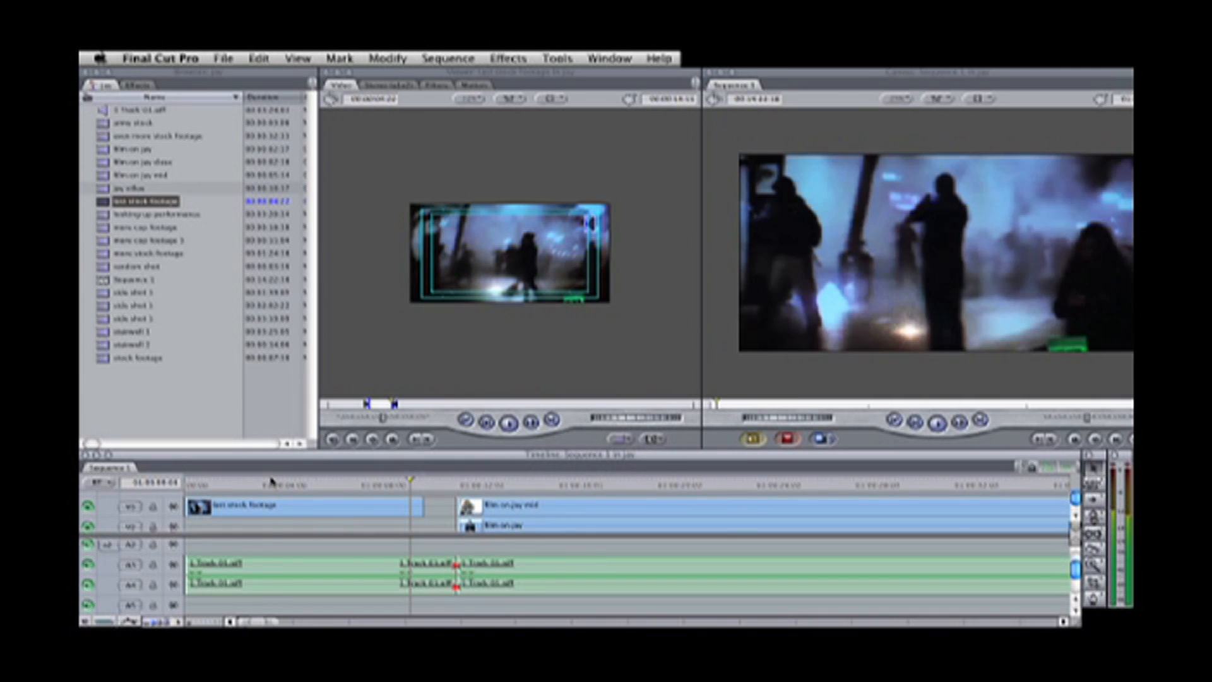
pyautogui.click(301, 510)
pyautogui.doubleClick(301, 510)
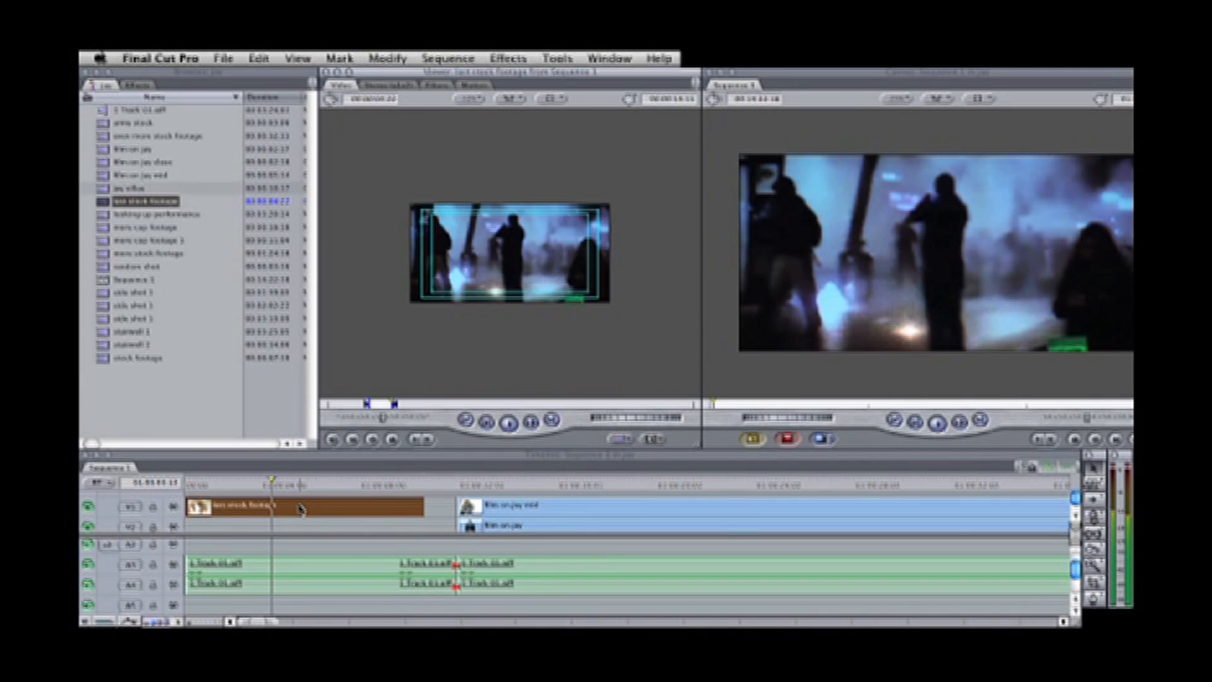
pyautogui.click(415, 85)
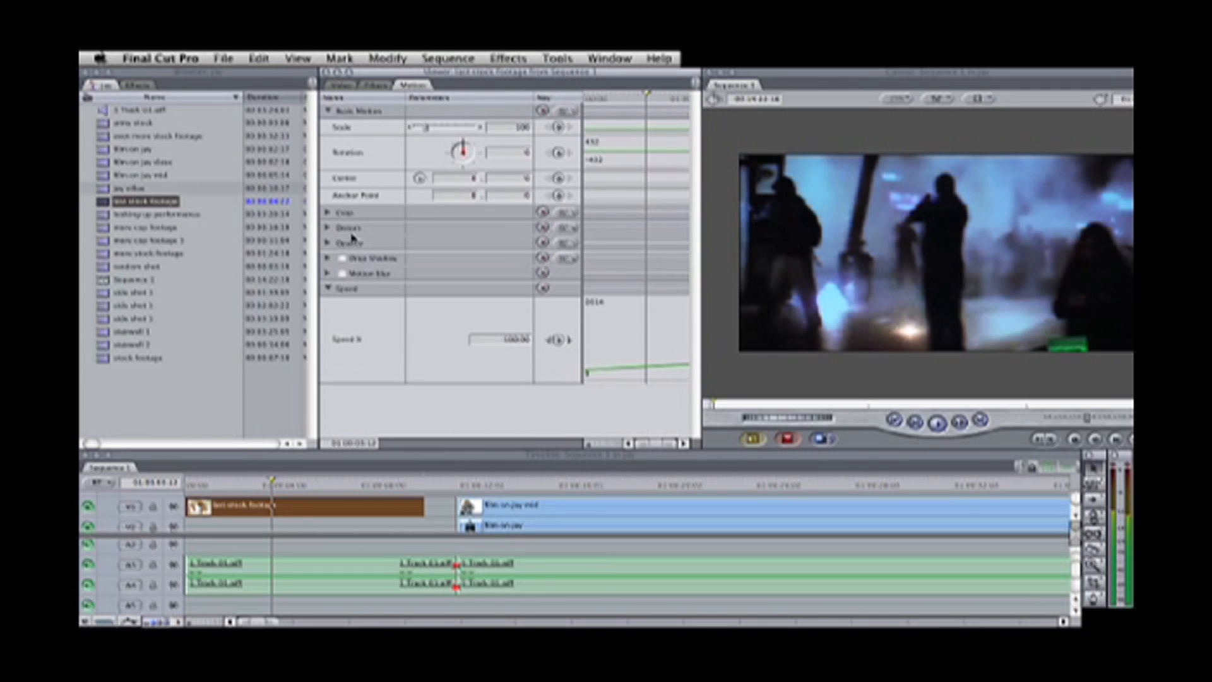
pyautogui.click(328, 243)
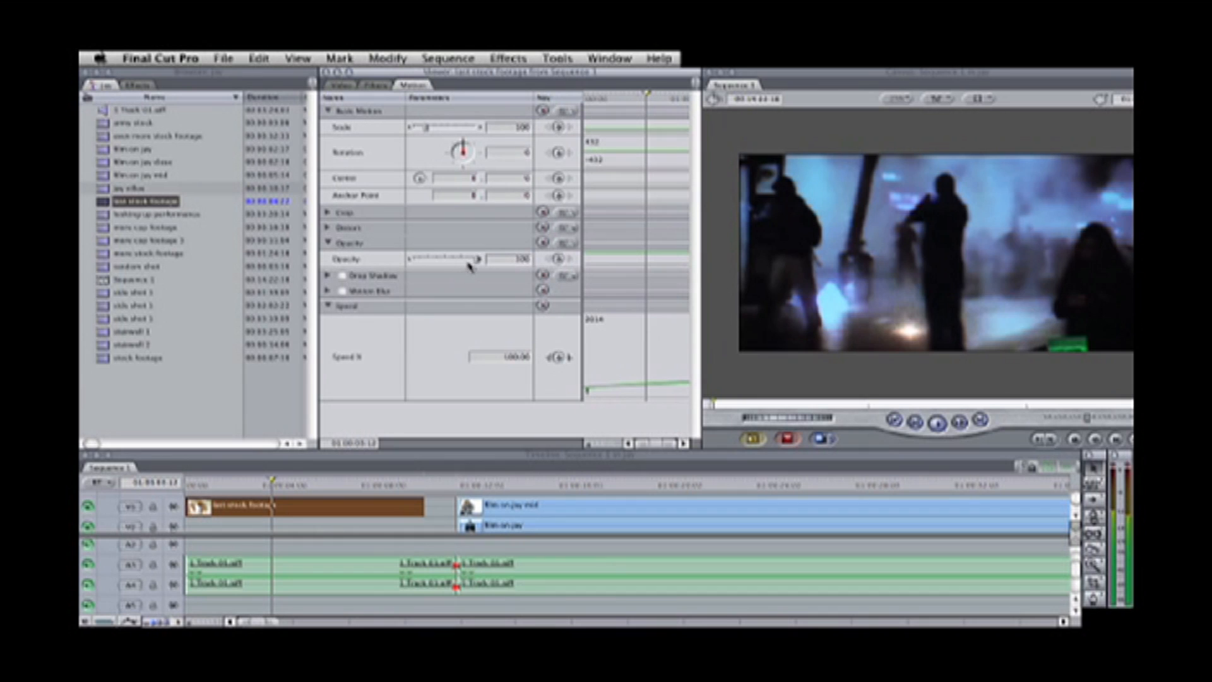
pyautogui.moveTo(477, 259); pyautogui.dragTo(445, 264)
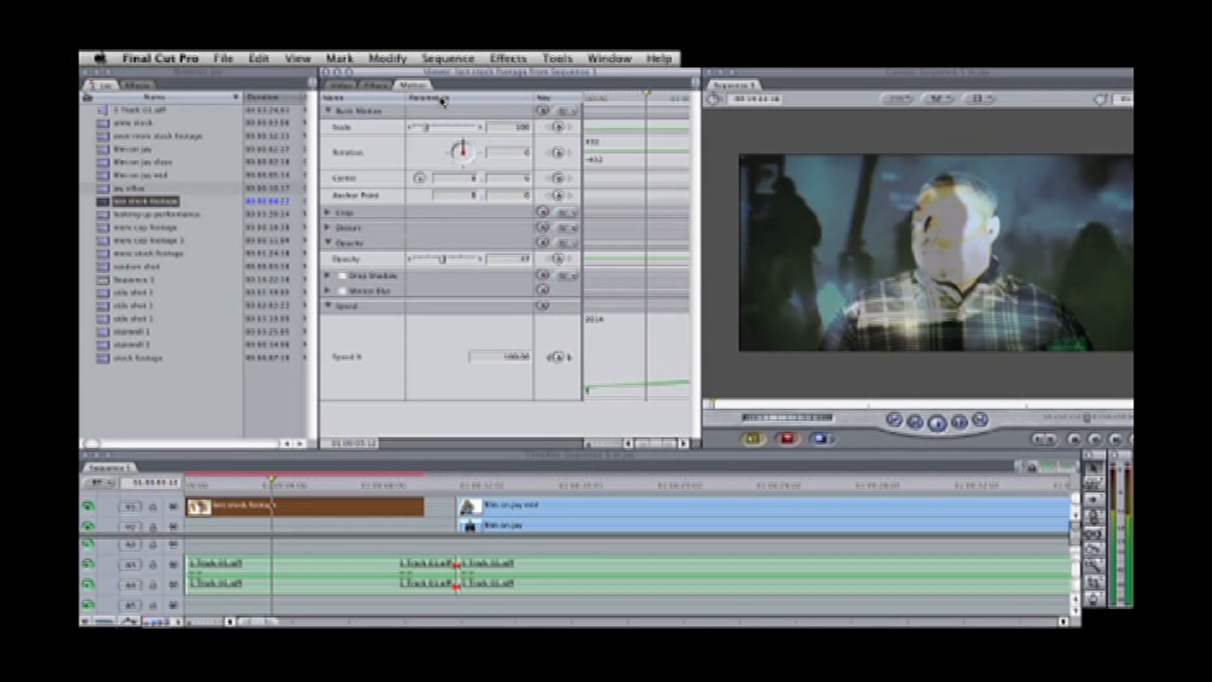
# - Apply the MisFire video filter to the last stock footage clip on V3
pyautogui.click(141, 88)
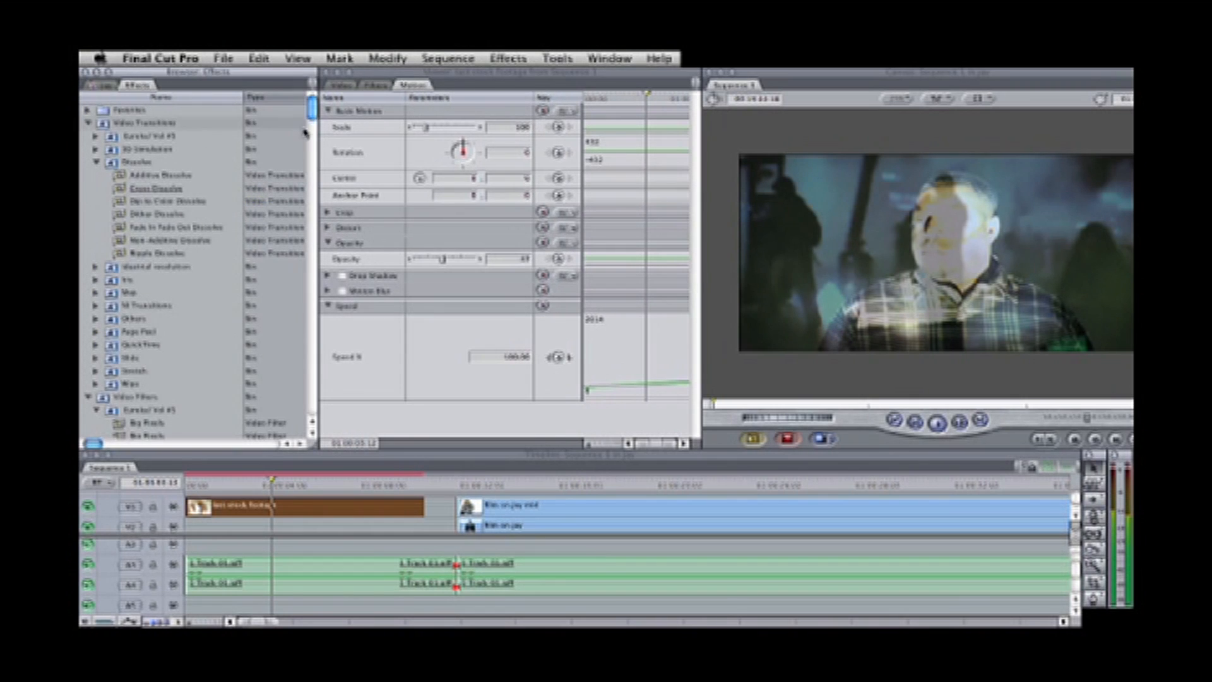
pyautogui.moveTo(316, 117); pyautogui.dragTo(327, 282)
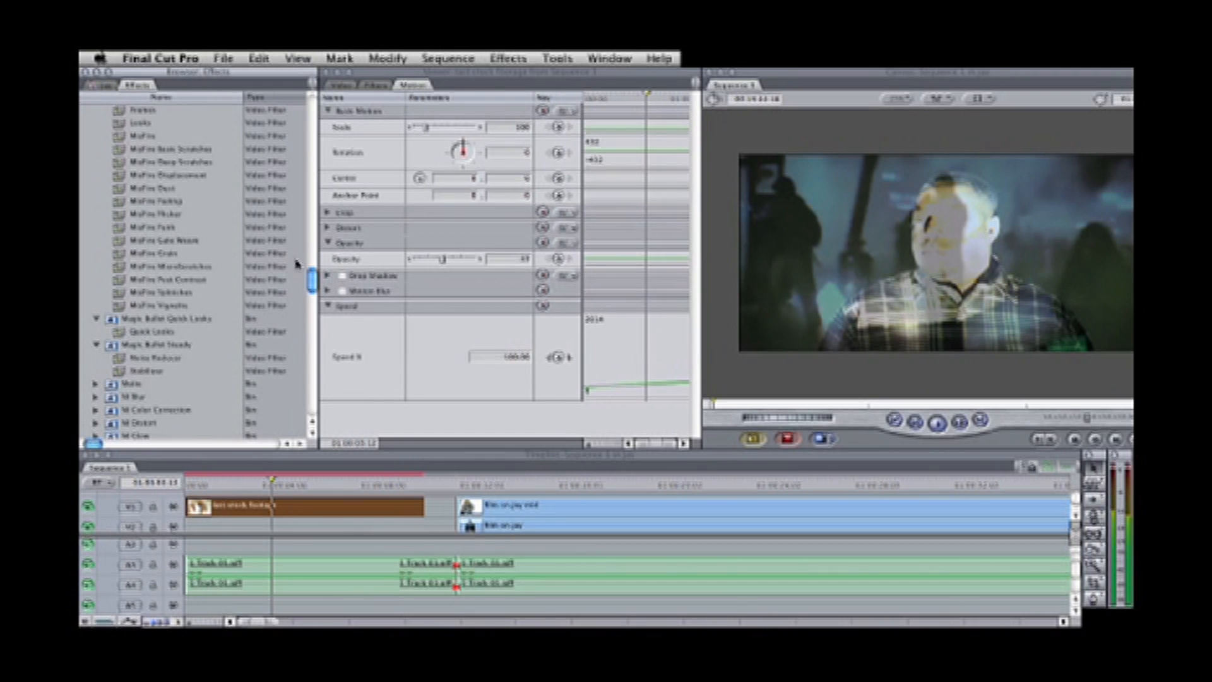
pyautogui.click(119, 126)
pyautogui.moveTo(120, 136); pyautogui.dragTo(318, 503)
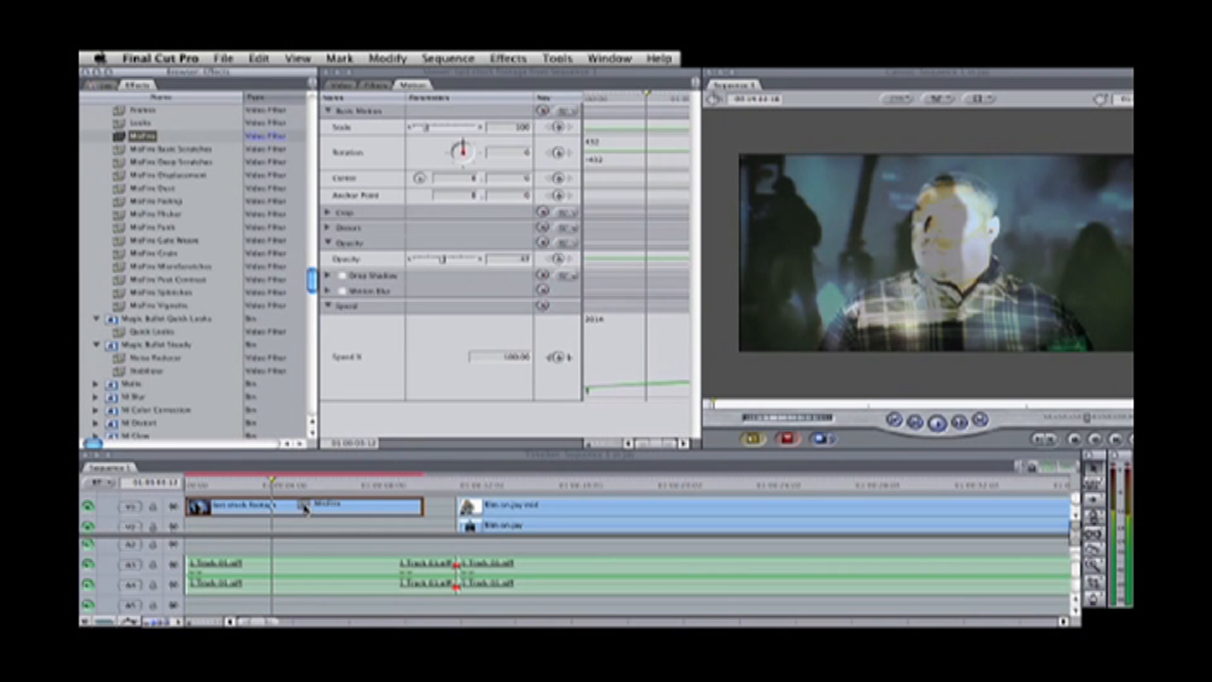
pyautogui.click(301, 508)
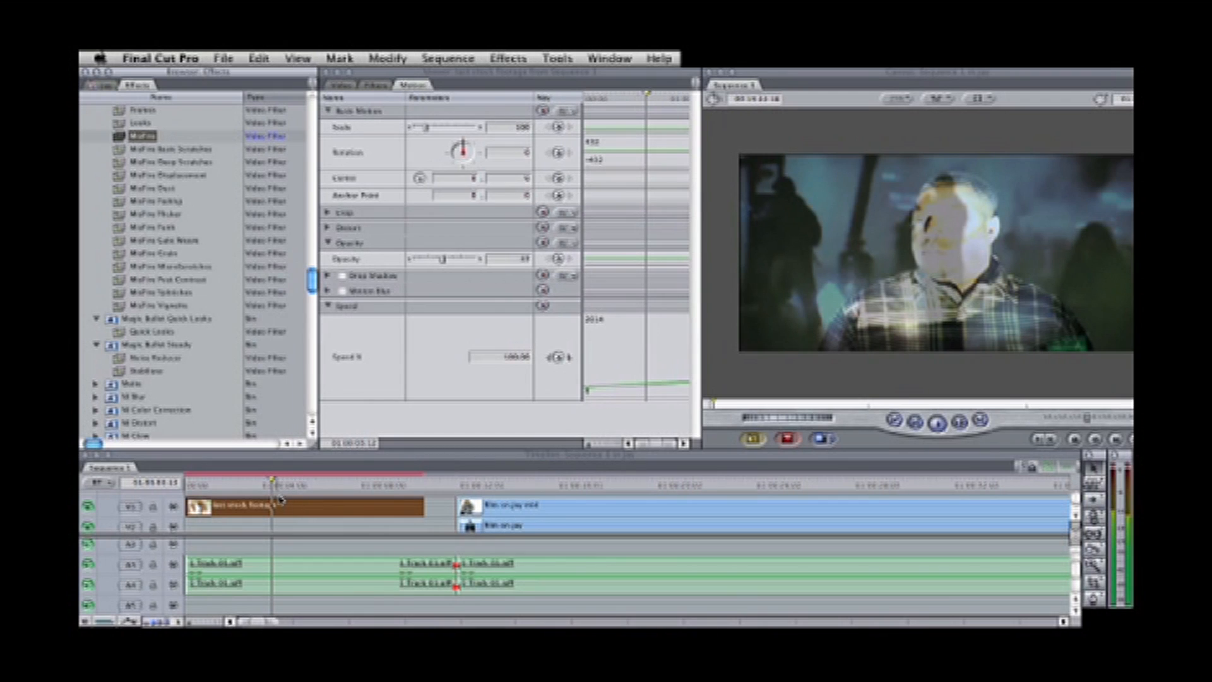
# - Split the film on jay close clip on V1 at the cut in the music
pyautogui.scroll(-1, 1077, 518)
pyautogui.click(1075, 506)
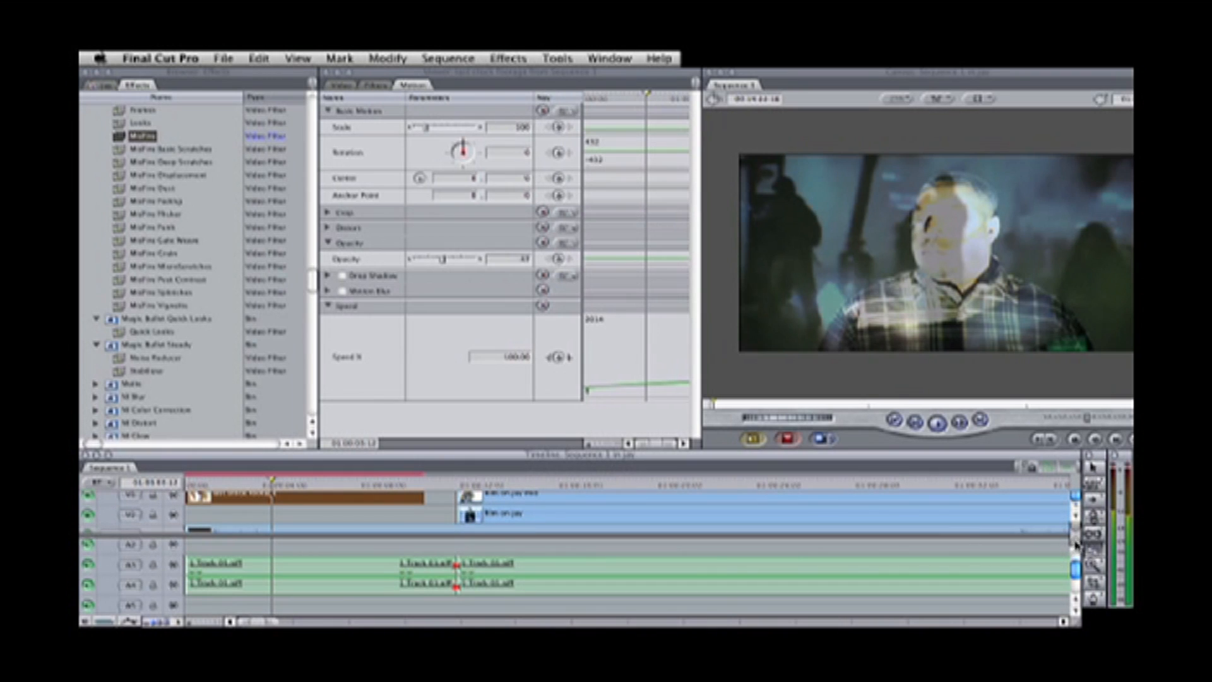
pyautogui.click(1075, 515)
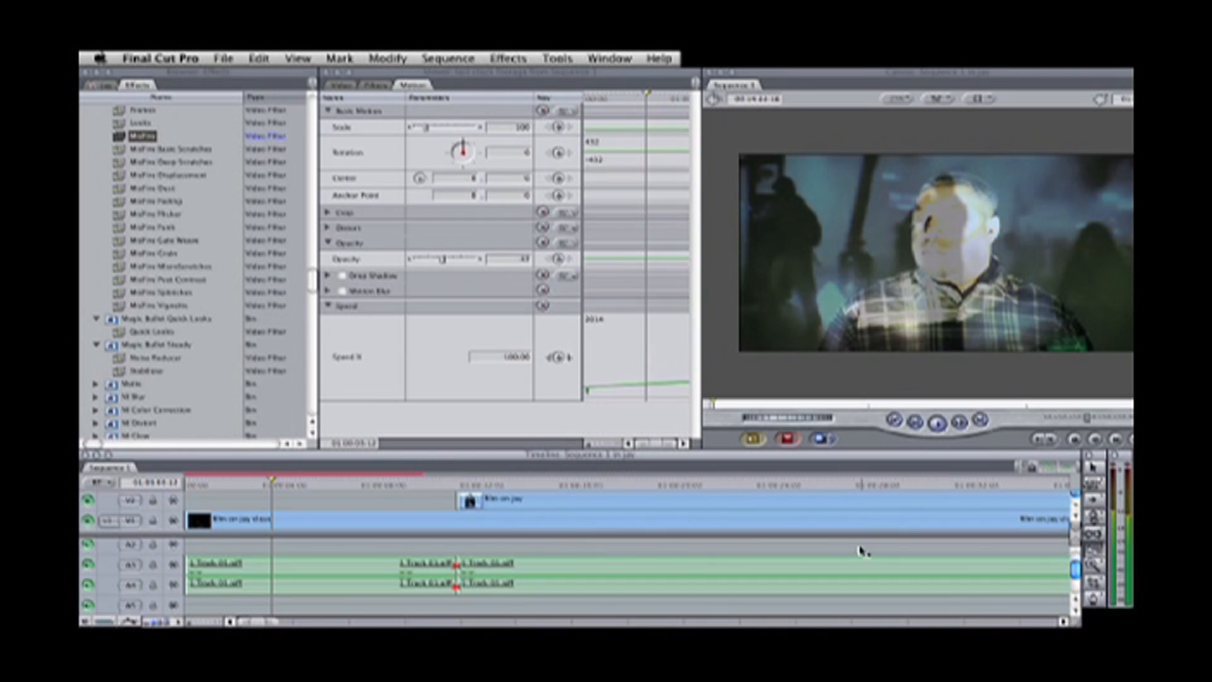
pyautogui.click(457, 519)
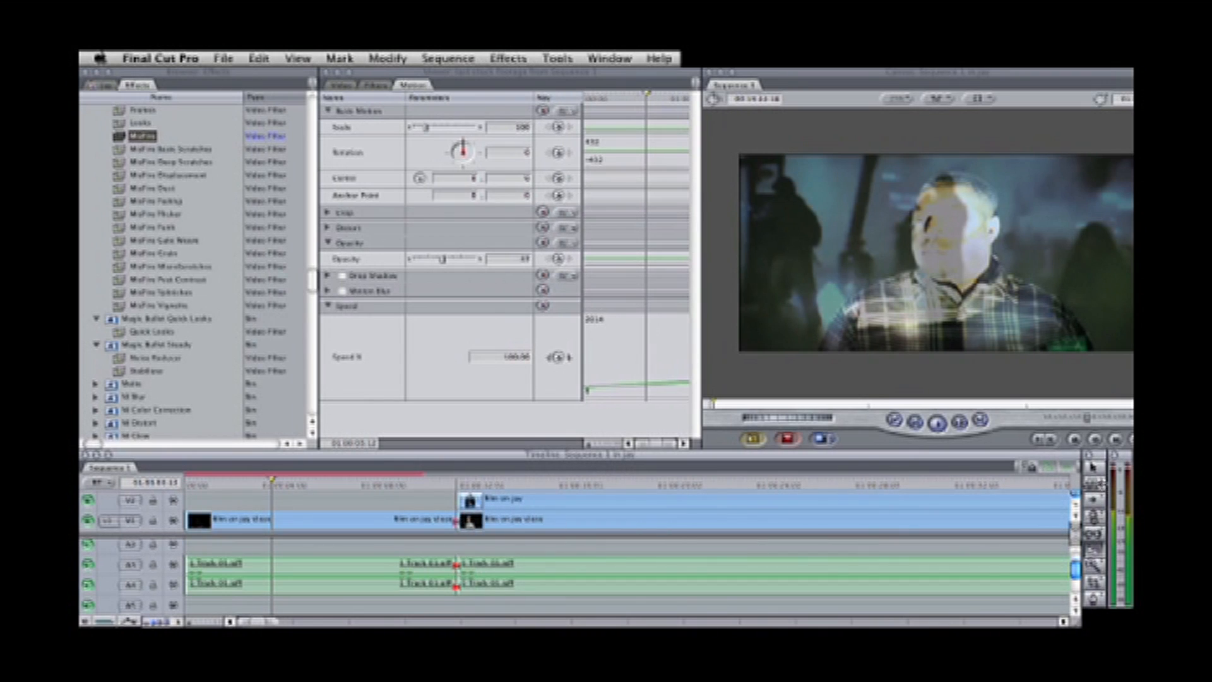
pyautogui.click(1076, 506)
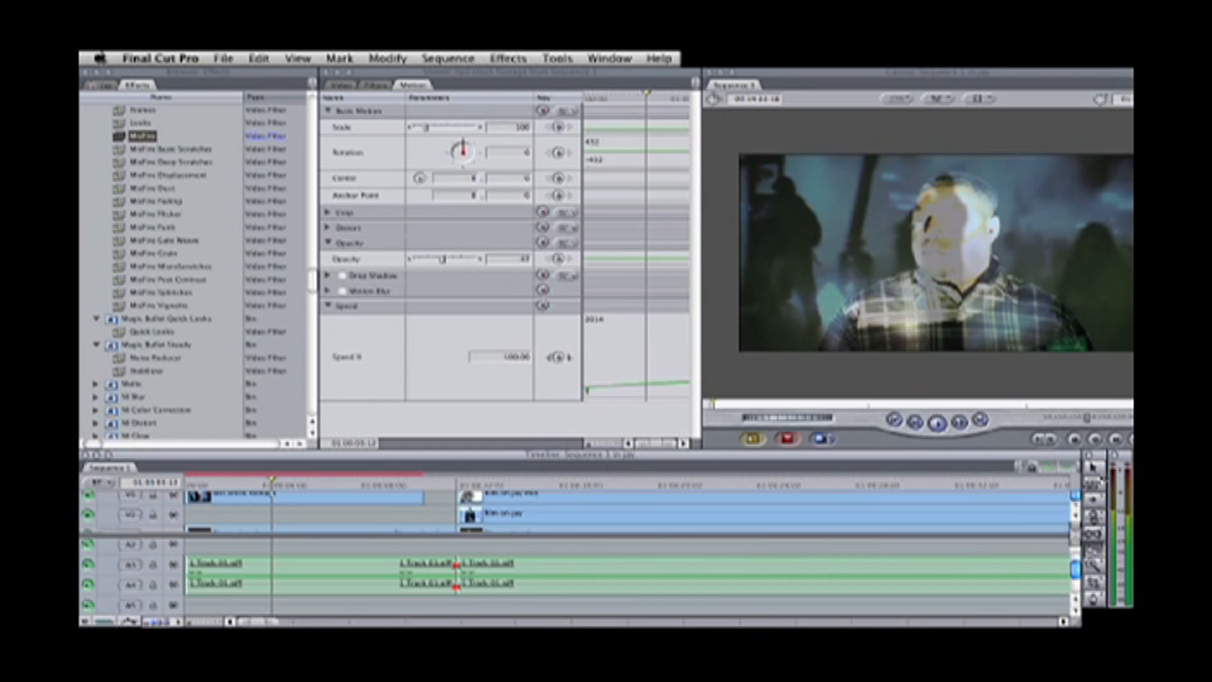
# - Apply the MisFire Dust filter to the intro film on jay close clip on V1, before the music cut
pyautogui.click(197, 134)
pyautogui.click(135, 201)
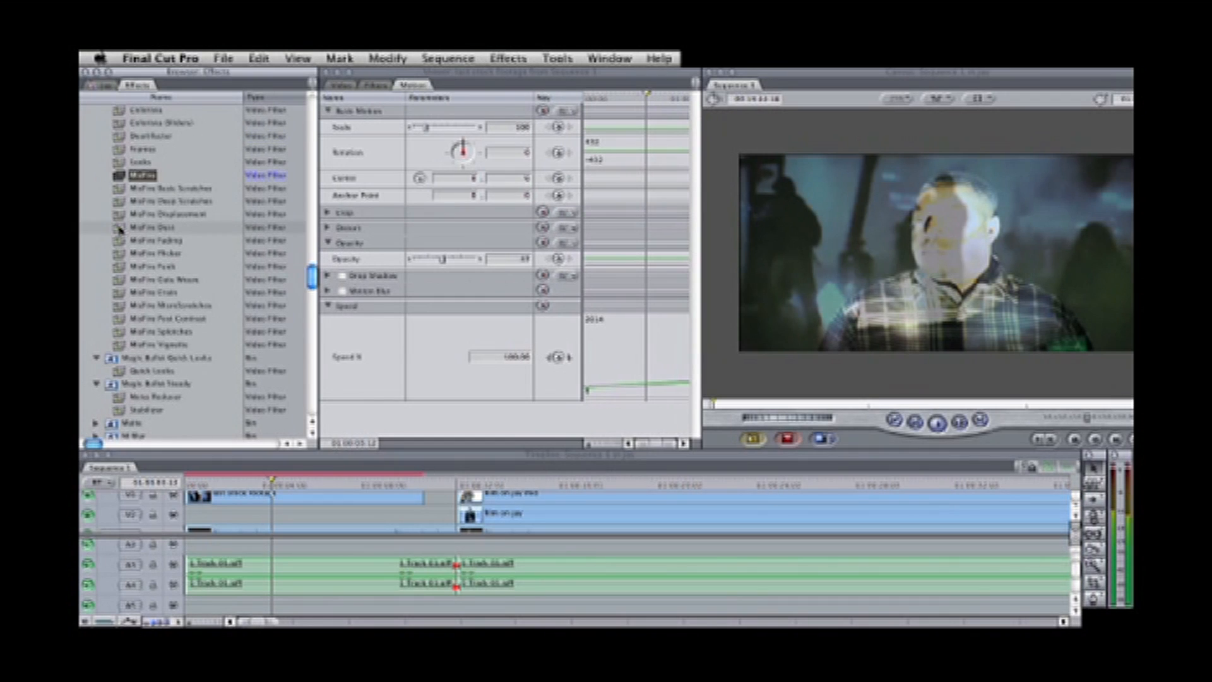
pyautogui.click(119, 227)
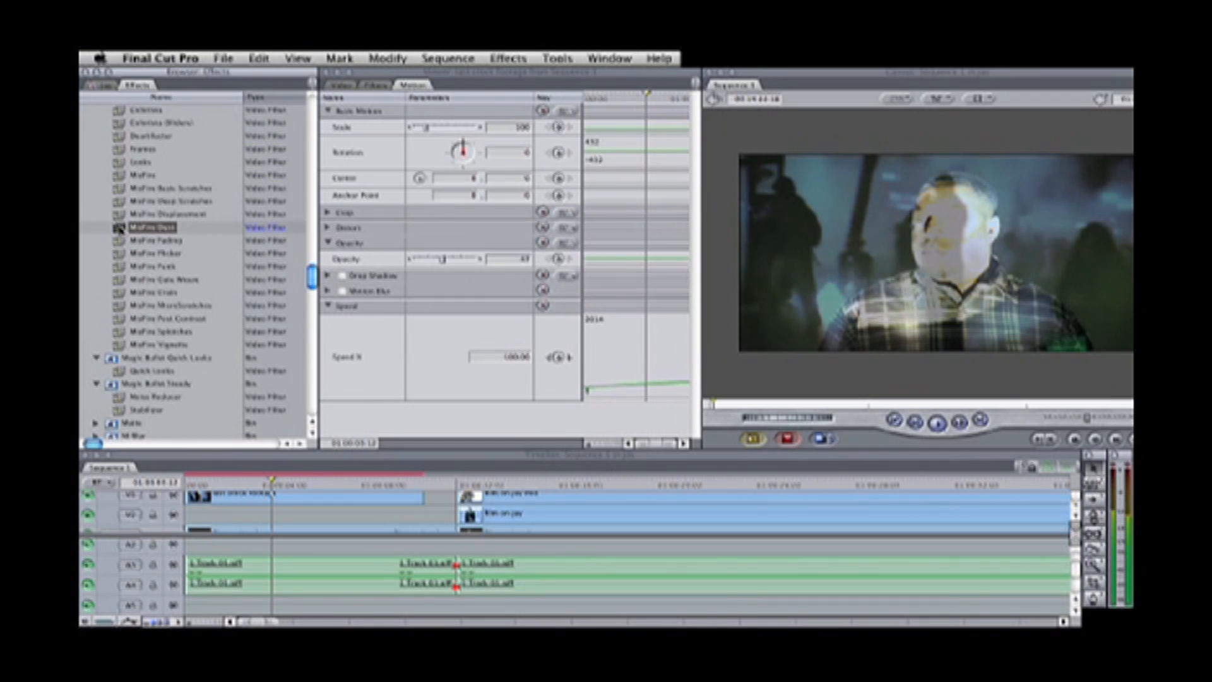
pyautogui.moveTo(119, 227); pyautogui.dragTo(308, 525)
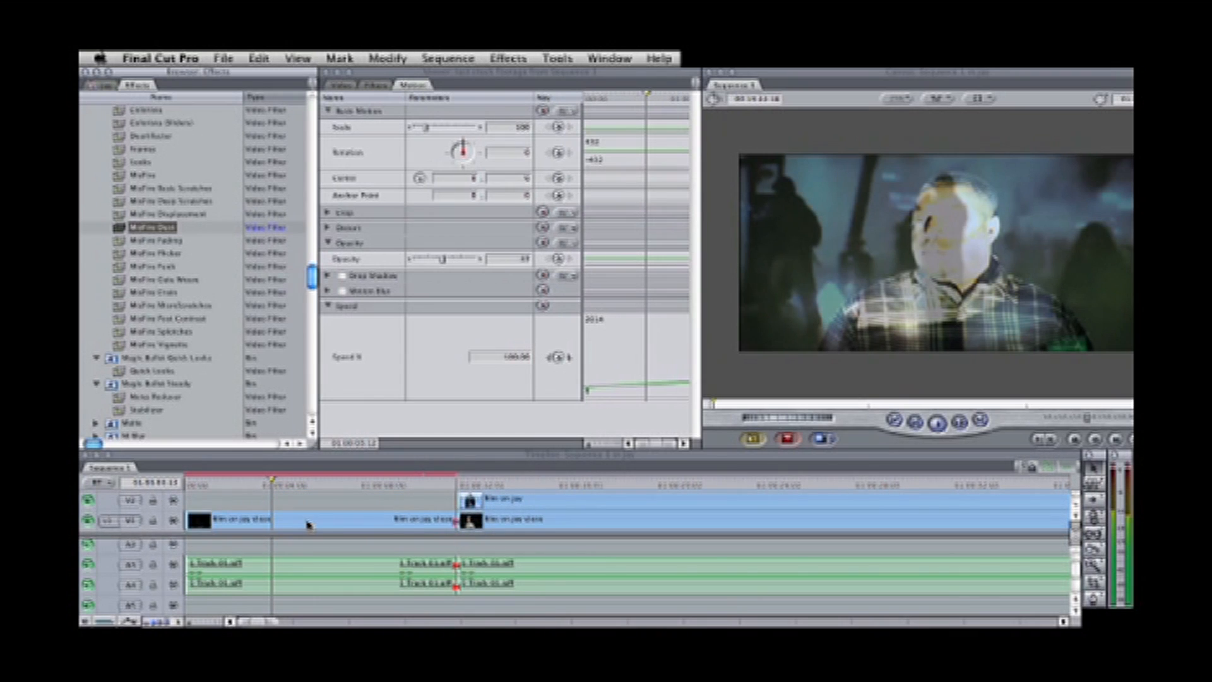
# - Set the V1 intro clip's MisFire Dust black and white dust amounts to 1000, and its opacity and frequency to 100
pyautogui.click(308, 524)
pyautogui.doubleClick(308, 524)
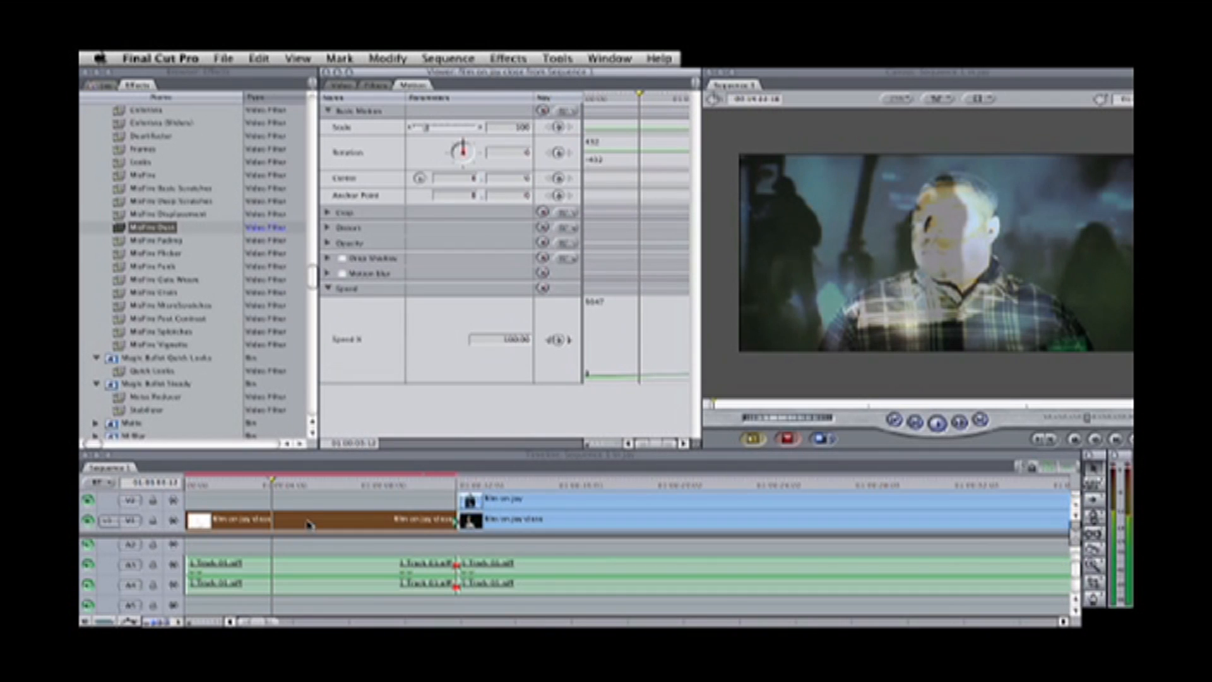
pyautogui.click(378, 86)
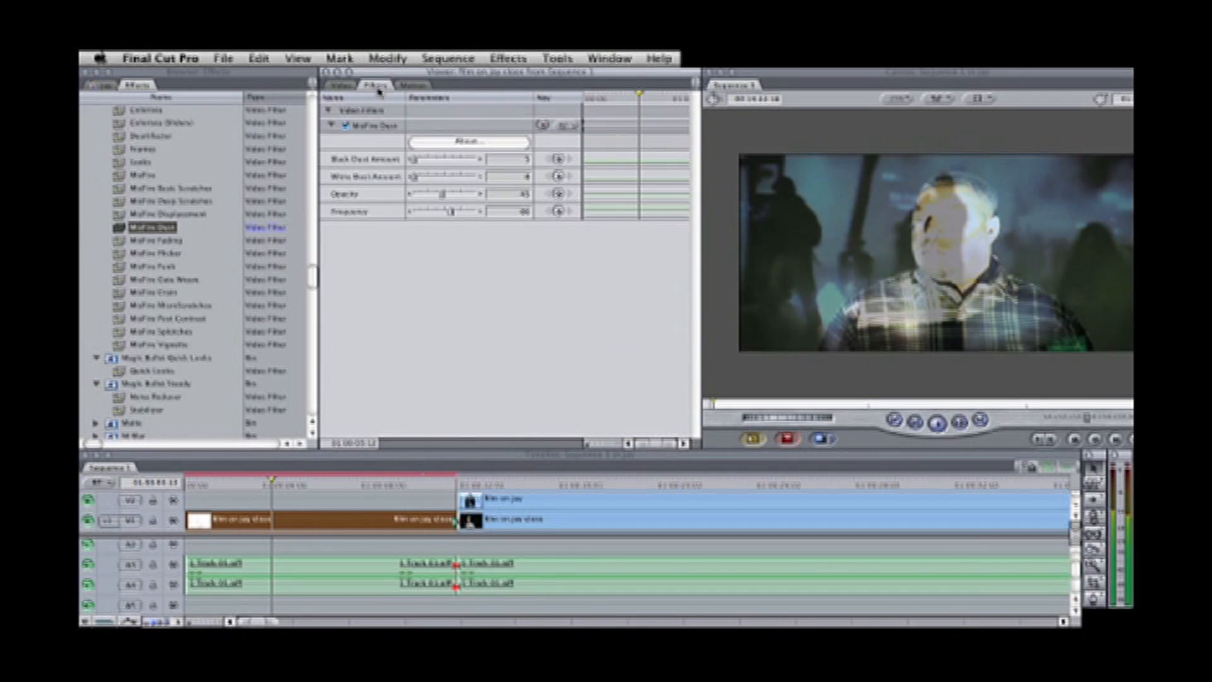
pyautogui.moveTo(416, 162); pyautogui.dragTo(498, 221)
# - Duplicate the dusted intro clip so that identical copies sit on V1 and V2 before the music cut
pyautogui.moveTo(418, 521); pyautogui.dragTo(408, 531)
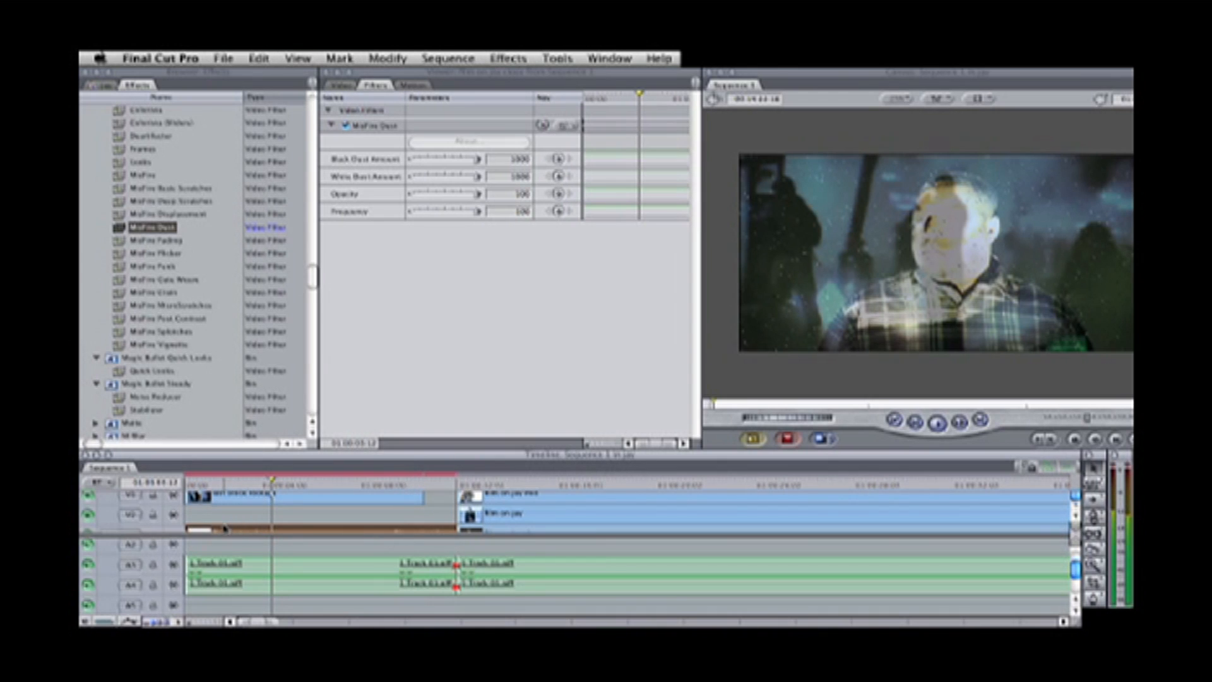
pyautogui.moveTo(224, 528); pyautogui.dragTo(217, 499)
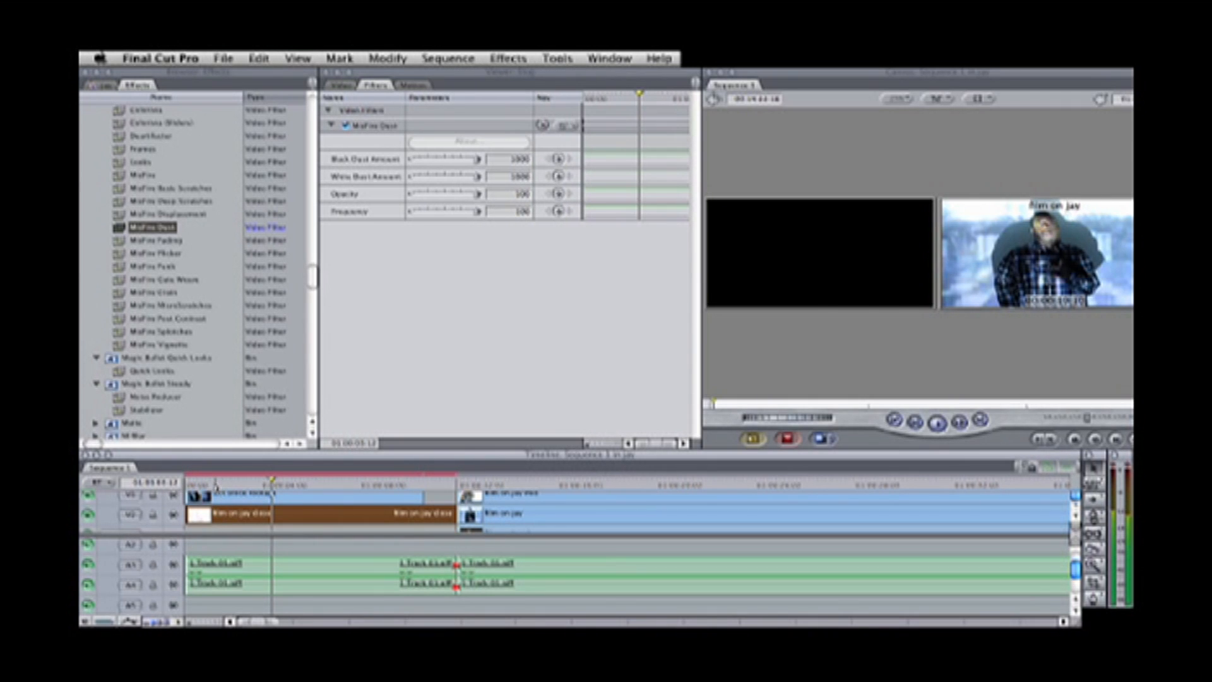
pyautogui.moveTo(216, 486); pyautogui.dragTo(172, 488)
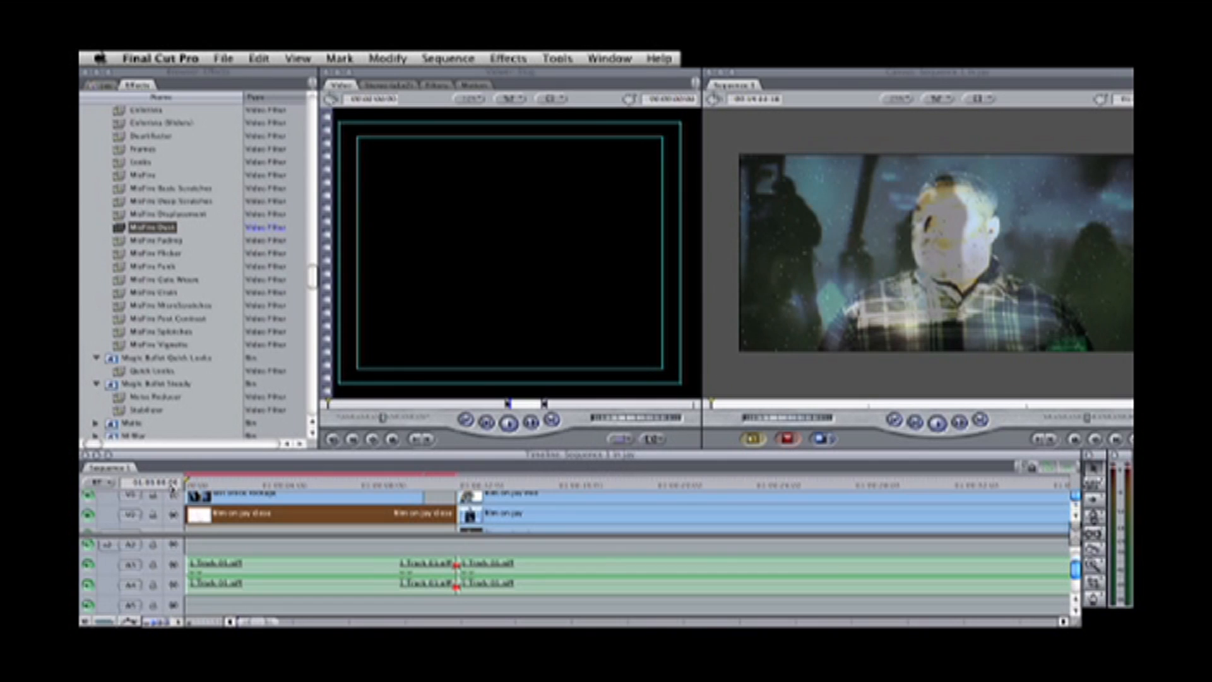
pyautogui.press('super+z')
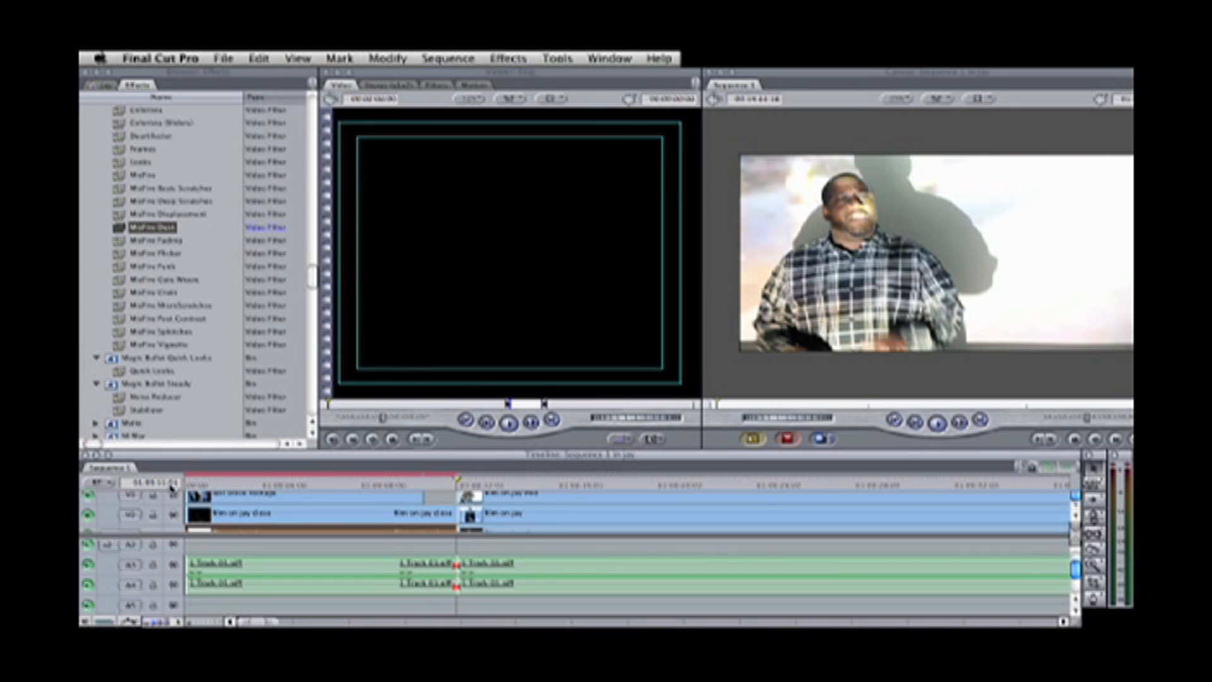
# - Lower the opacity of the intro film on jay close clip on V2 to about 60 and more than triple its scale
pyautogui.click(362, 522)
pyautogui.doubleClick(363, 523)
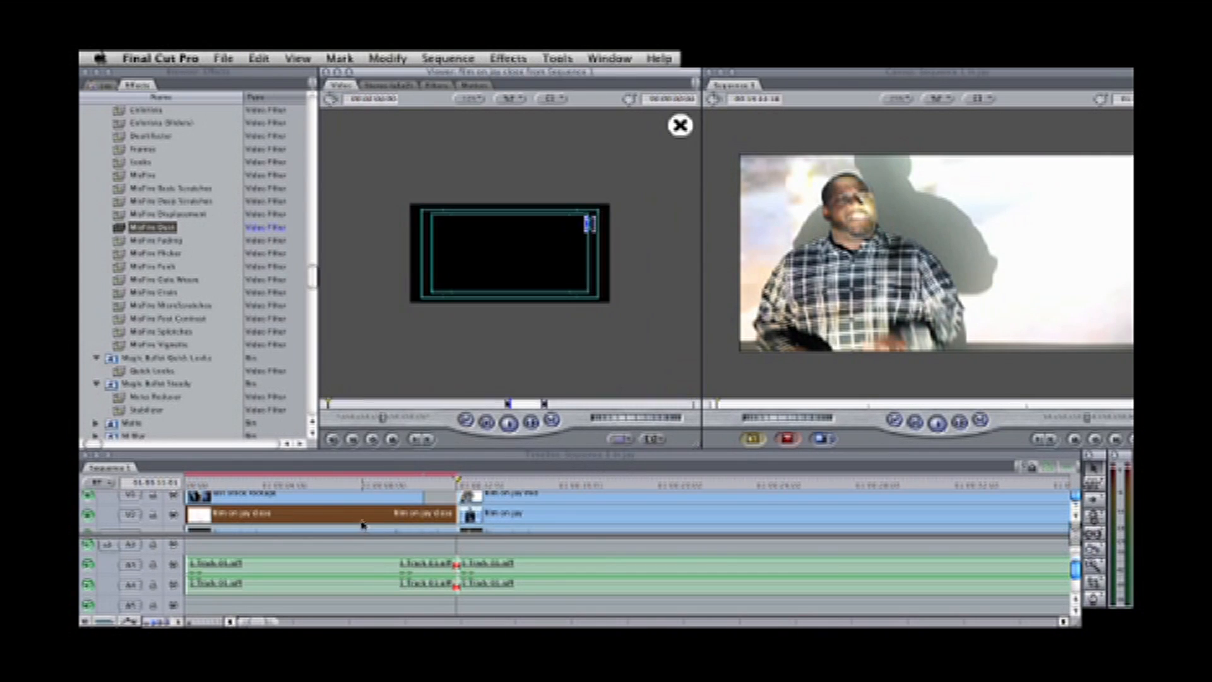
pyautogui.click(397, 481)
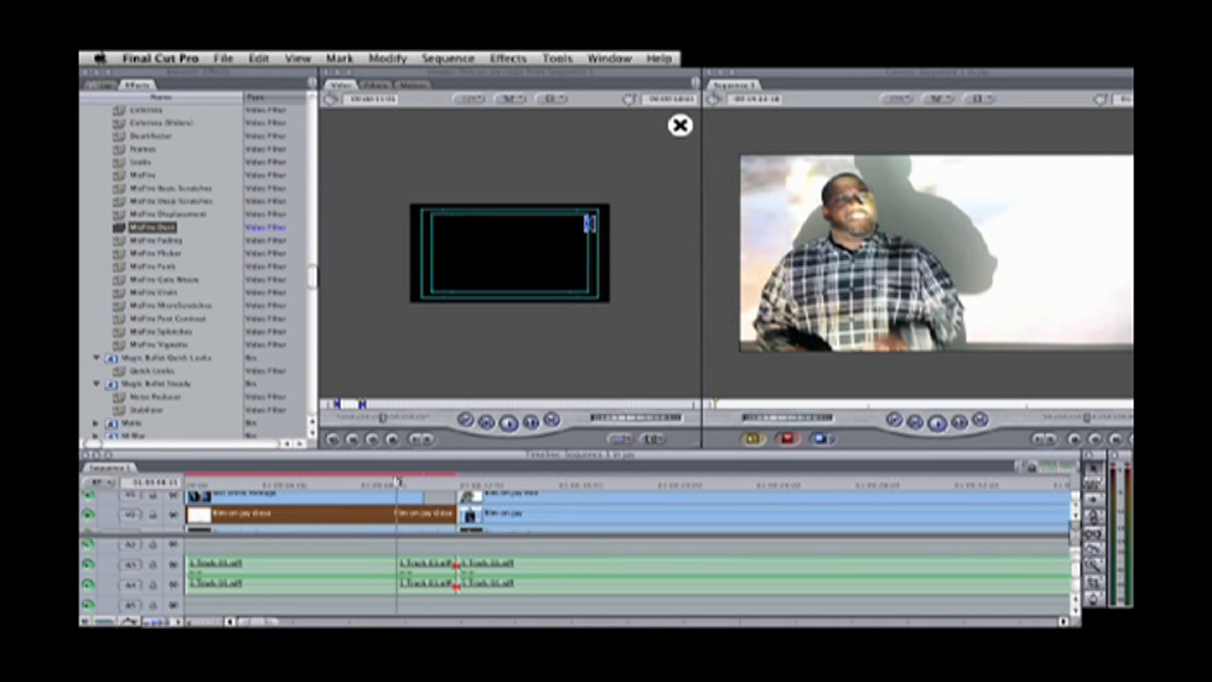
pyautogui.click(413, 85)
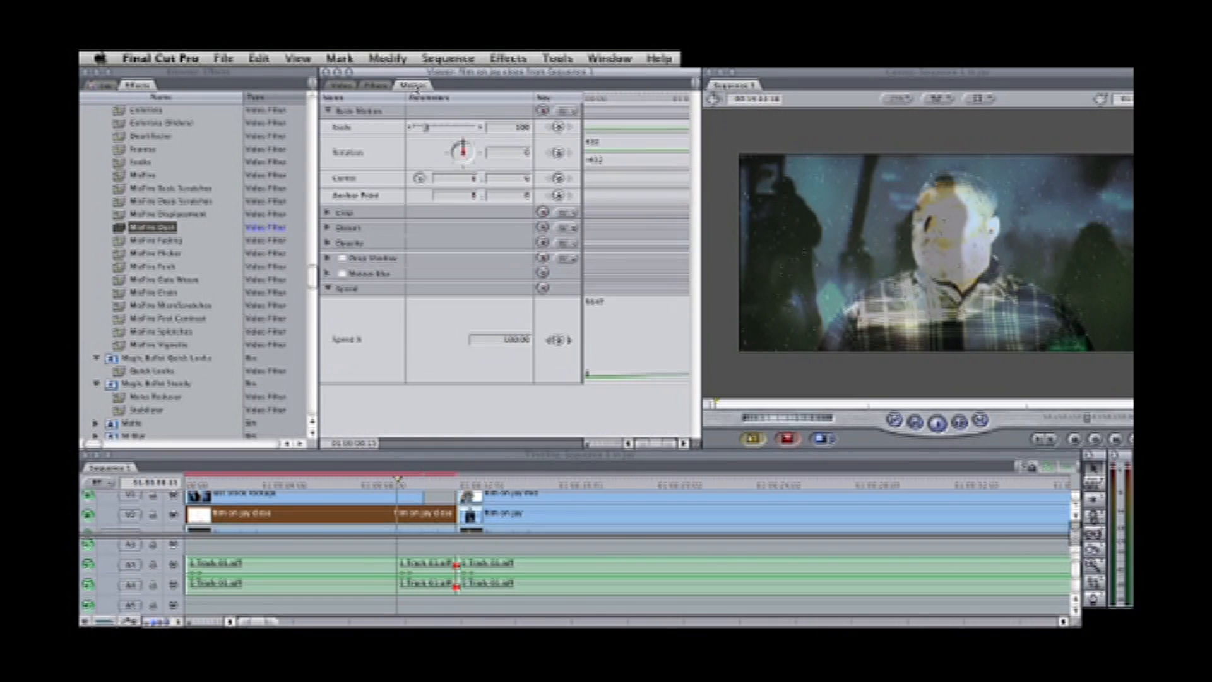
pyautogui.click(328, 243)
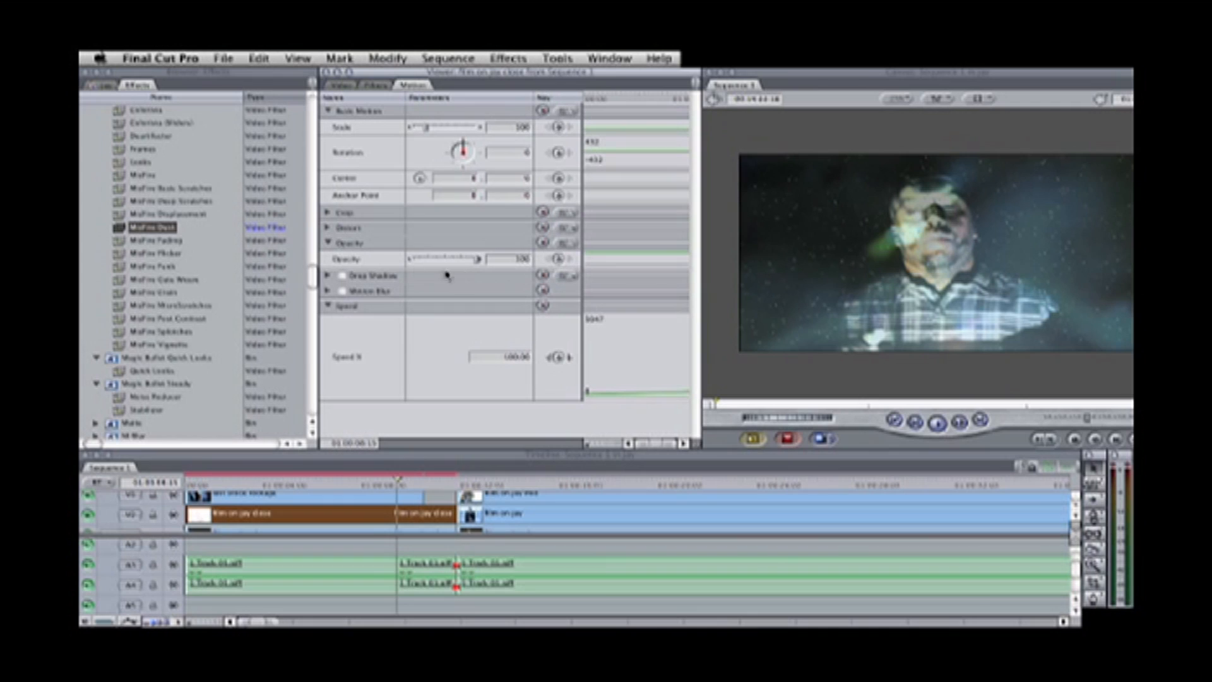
pyautogui.click(460, 260)
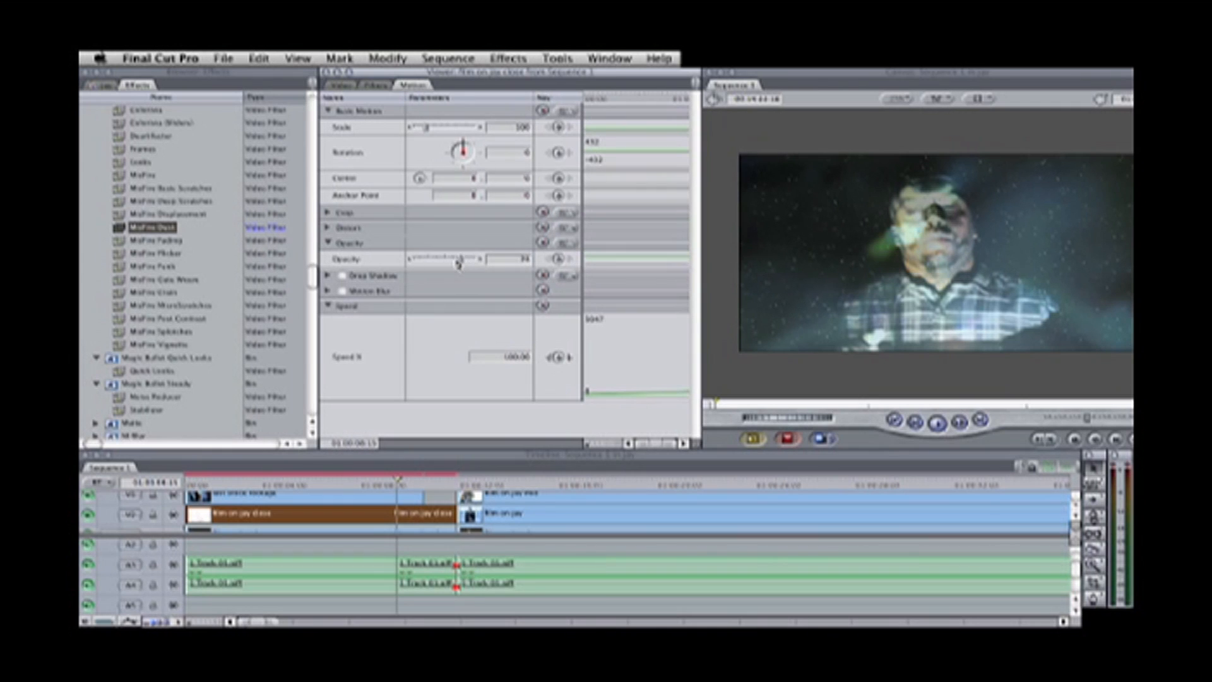
pyautogui.moveTo(453, 262); pyautogui.dragTo(452, 263)
pyautogui.moveTo(426, 130); pyautogui.dragTo(452, 130)
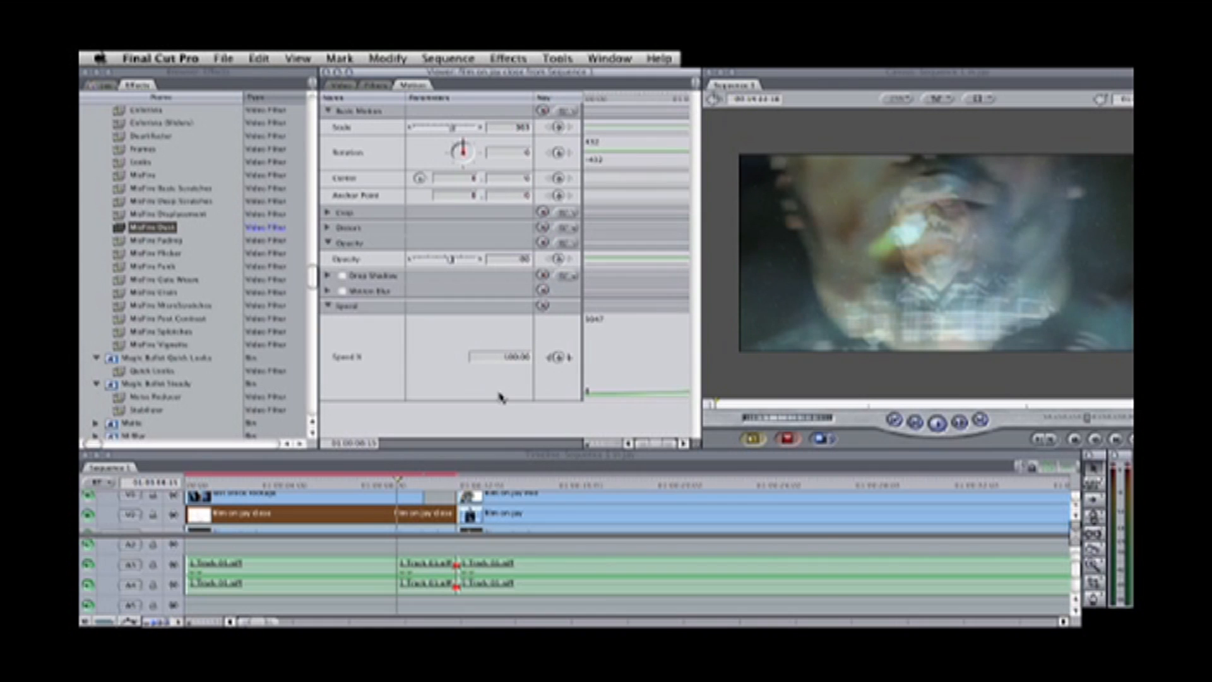
# - Save the project and render both video and audio for the whole sequence
pyautogui.click(335, 487)
pyautogui.moveTo(335, 486); pyautogui.dragTo(171, 495)
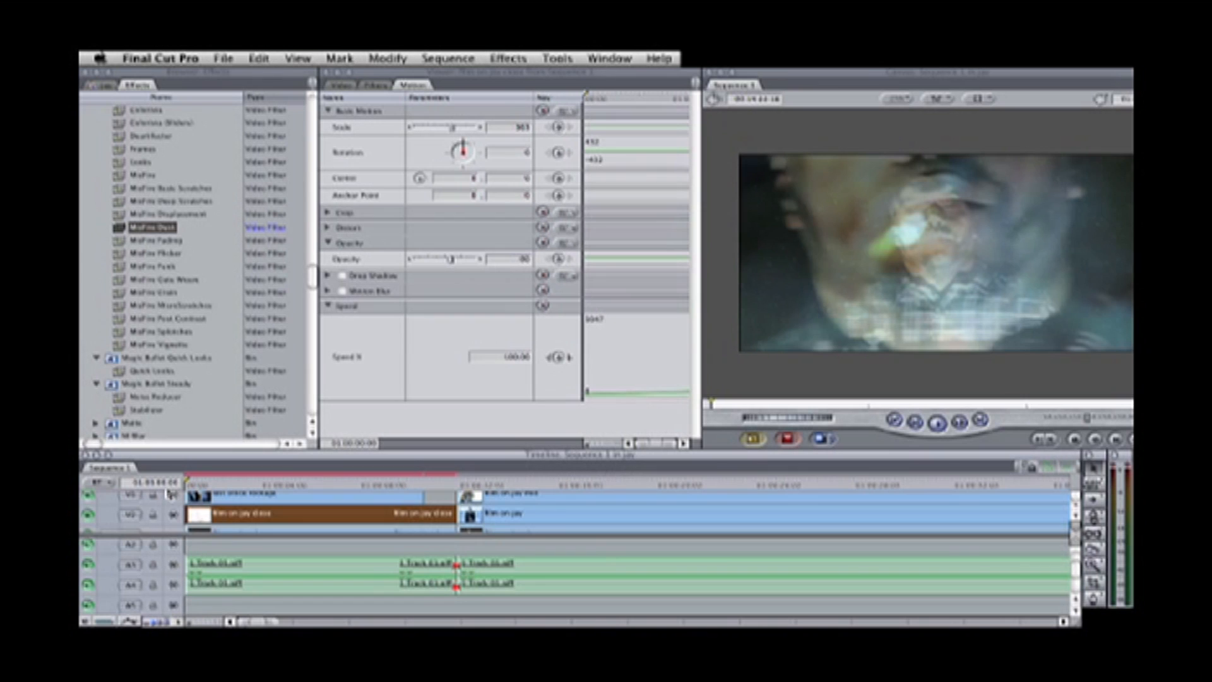
pyautogui.press('space')
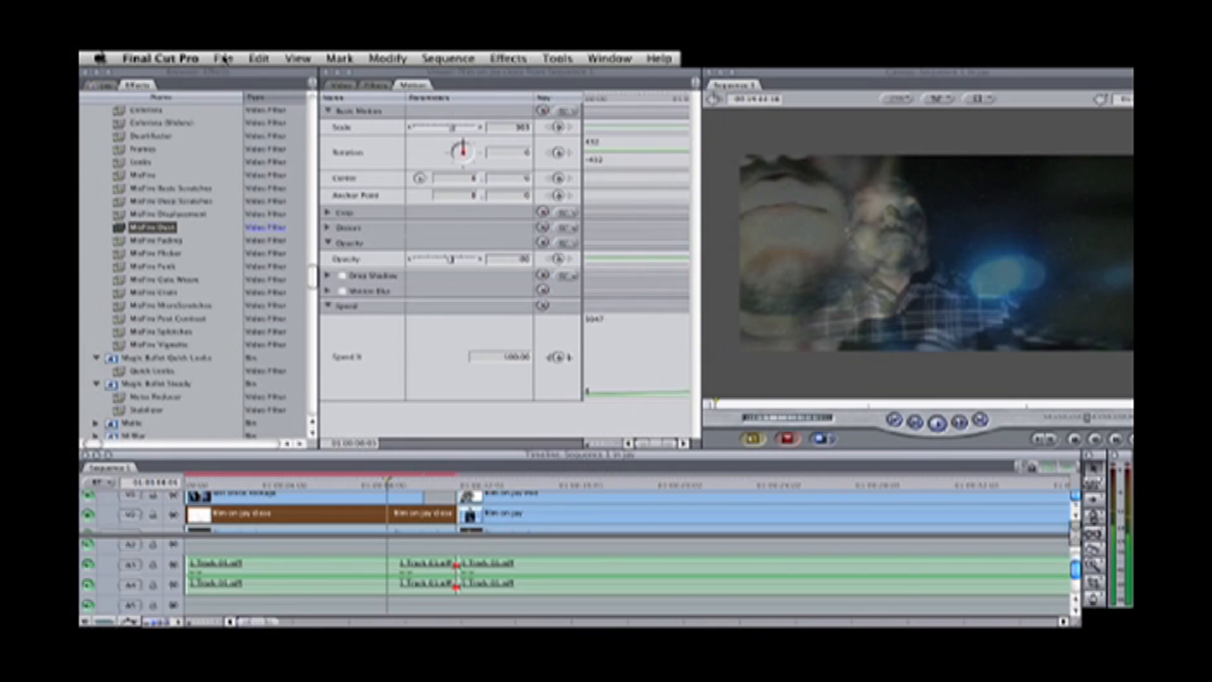
pyautogui.click(224, 58)
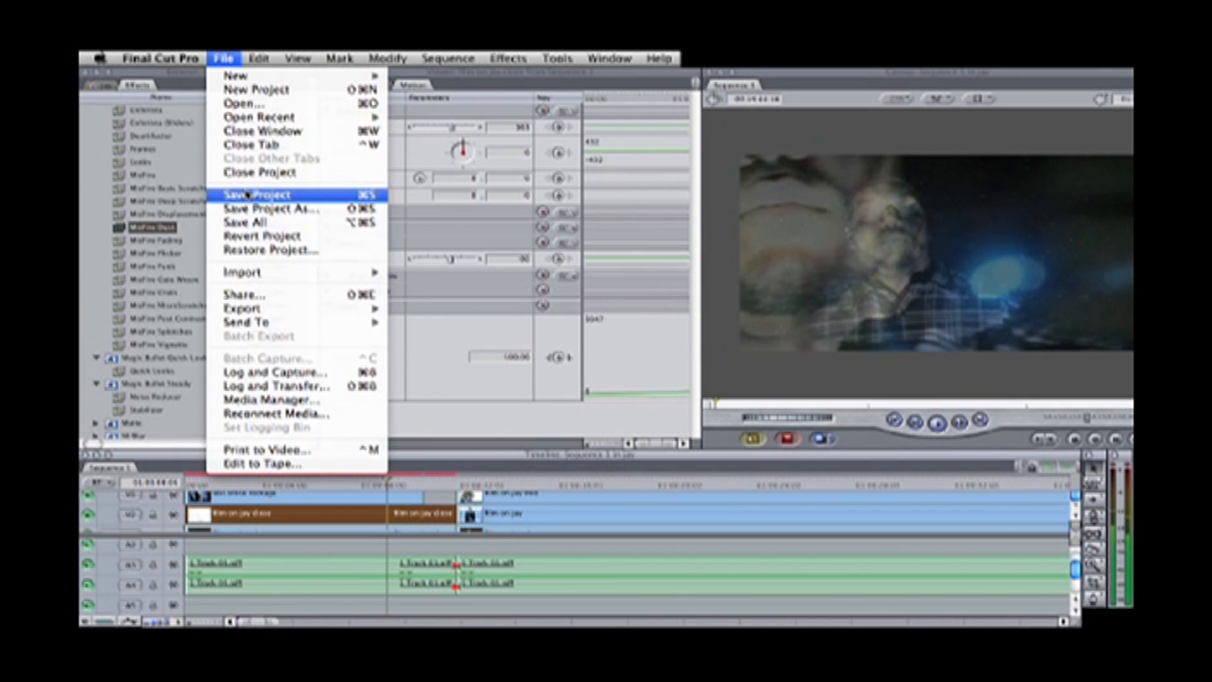
pyautogui.click(247, 195)
pyautogui.click(449, 58)
pyautogui.moveTo(458, 89)
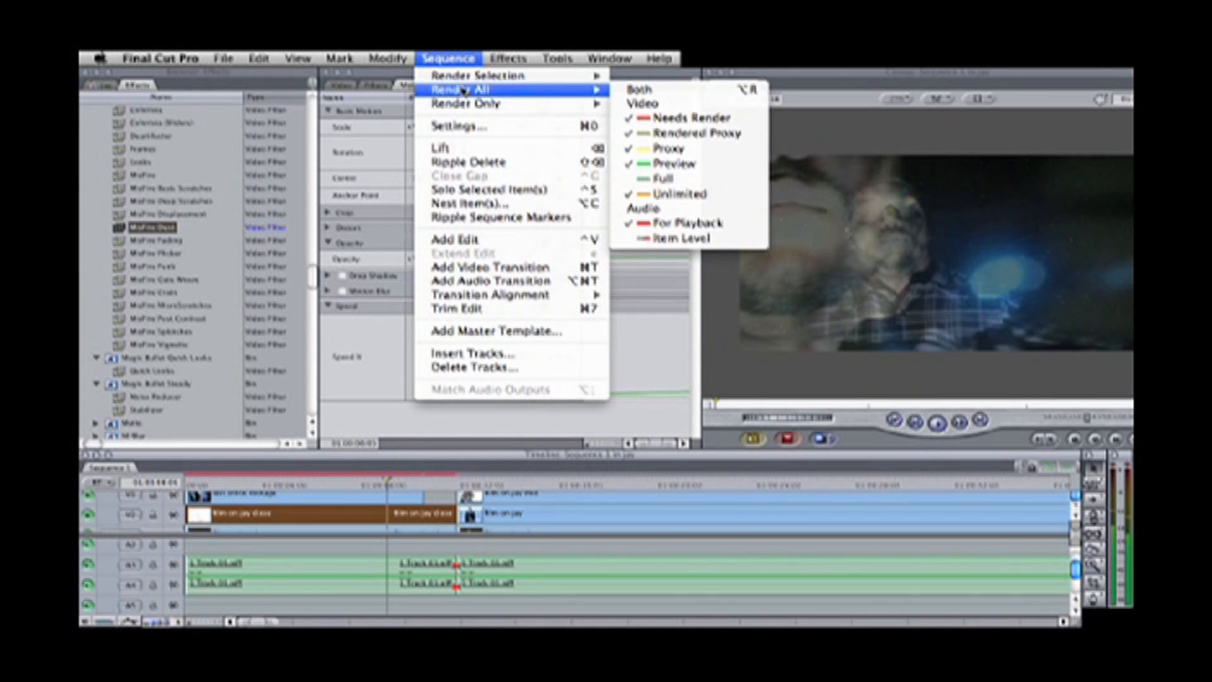
pyautogui.click(633, 88)
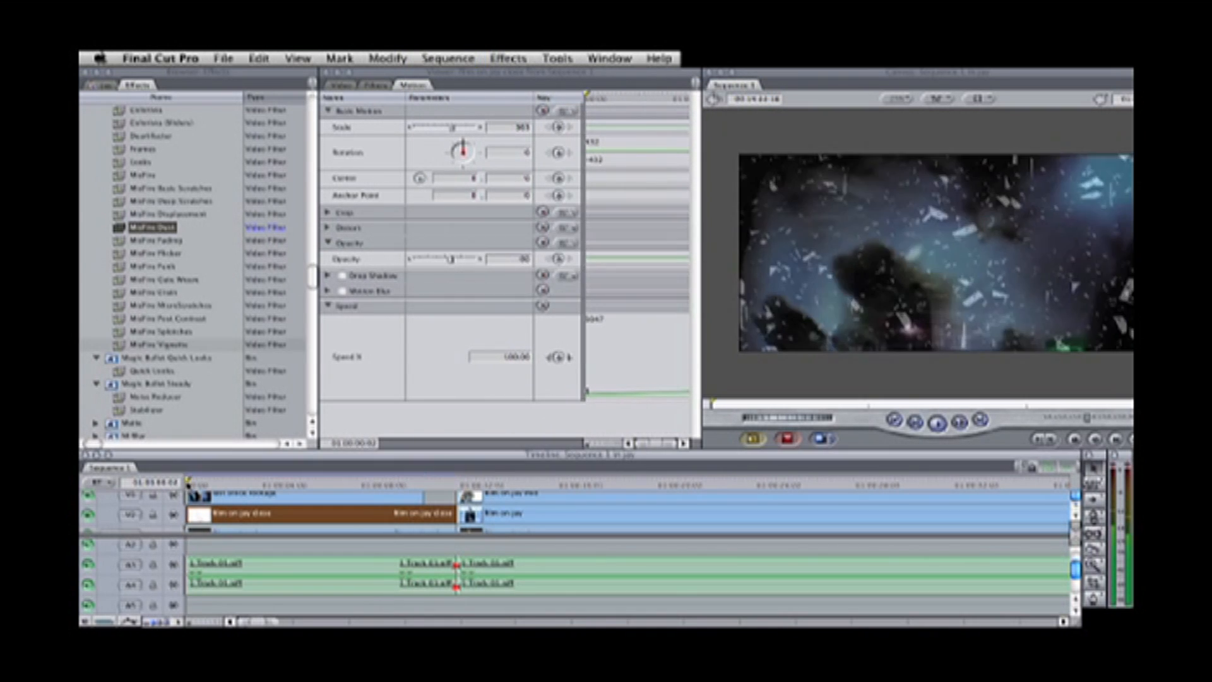
# - Play the rendered intro from the start past the music cut and look over the stacked video tracks
pyautogui.click(186, 484)
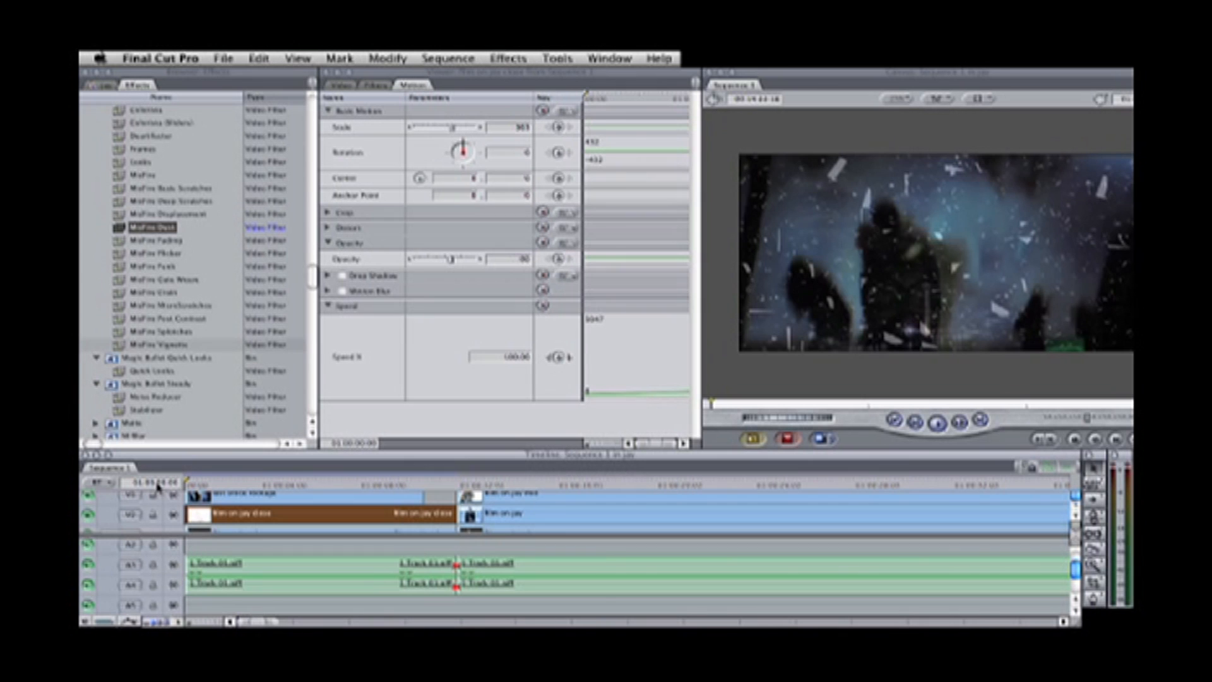
pyautogui.press('space')
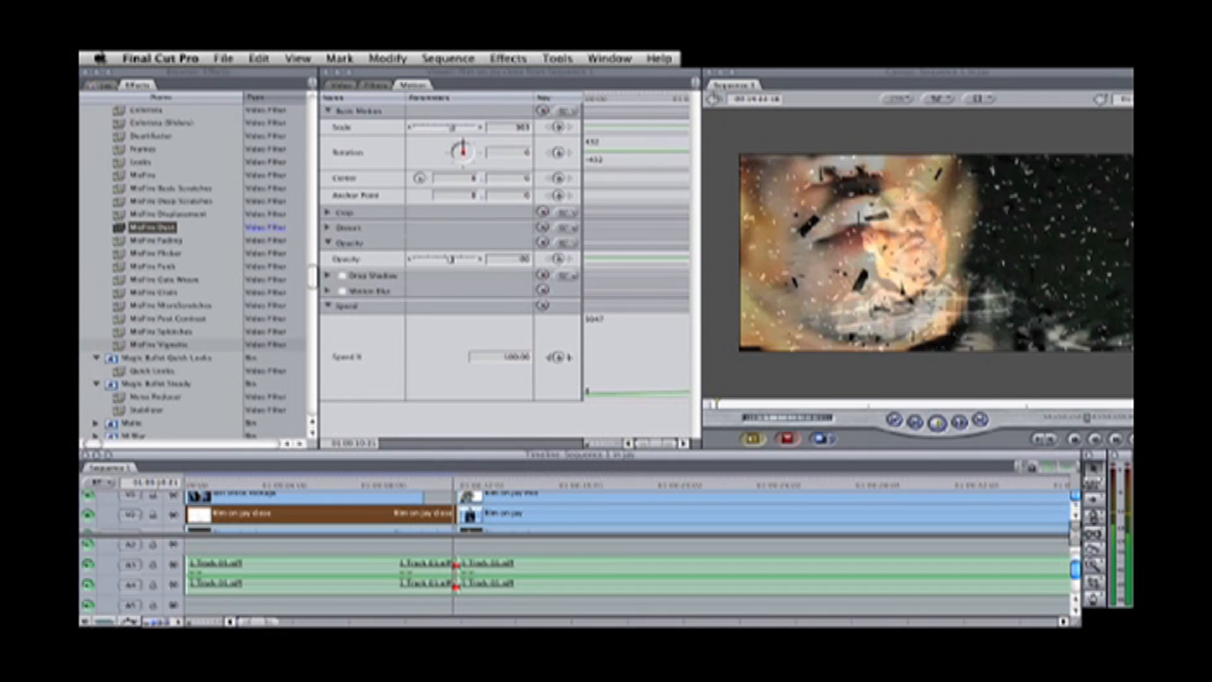
pyautogui.press('space')
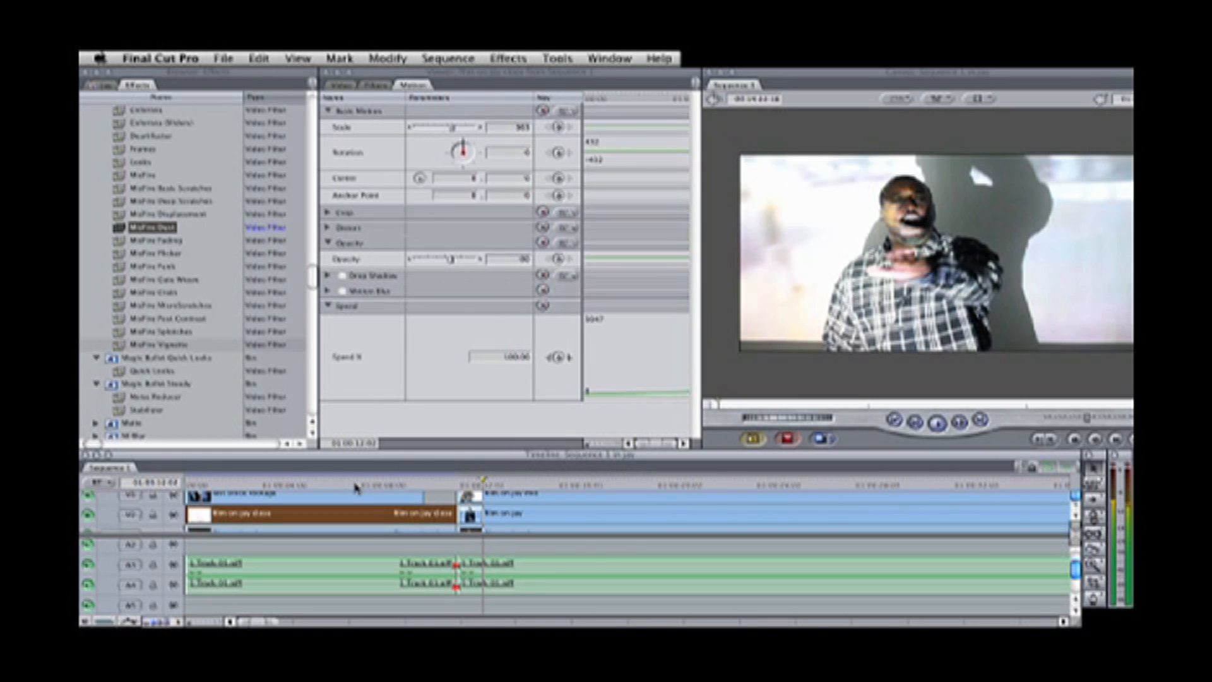
pyautogui.moveTo(212, 485); pyautogui.dragTo(163, 494)
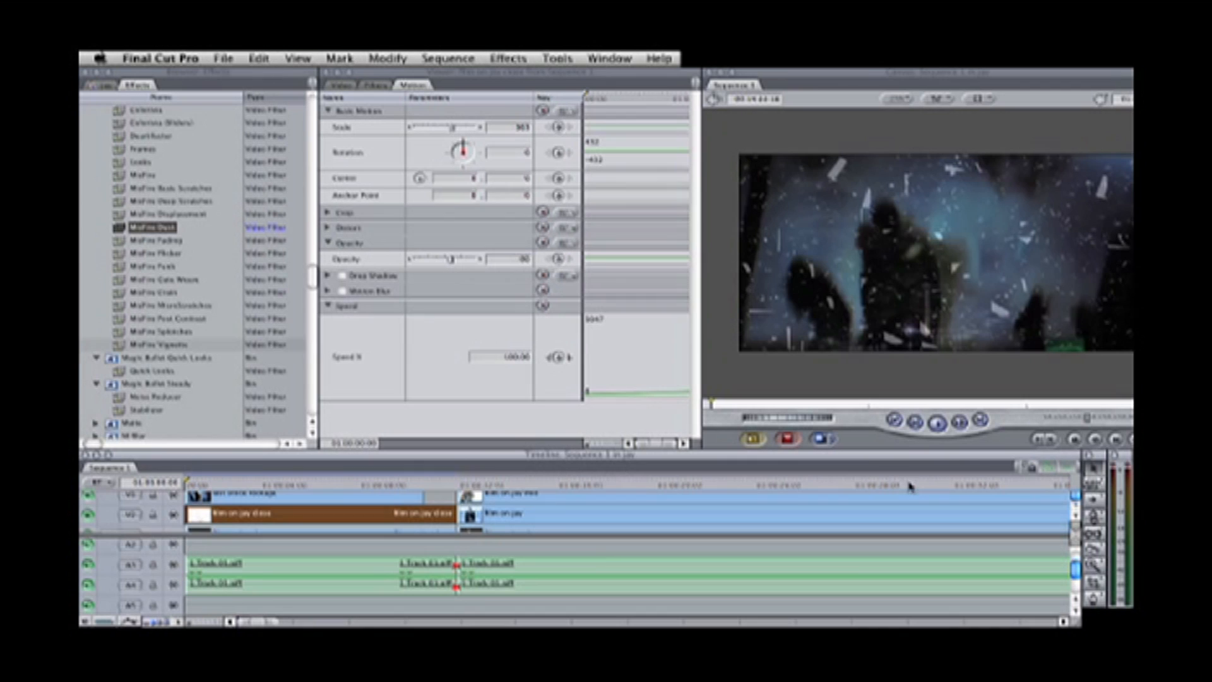
pyautogui.click(1076, 508)
pyautogui.click(1076, 510)
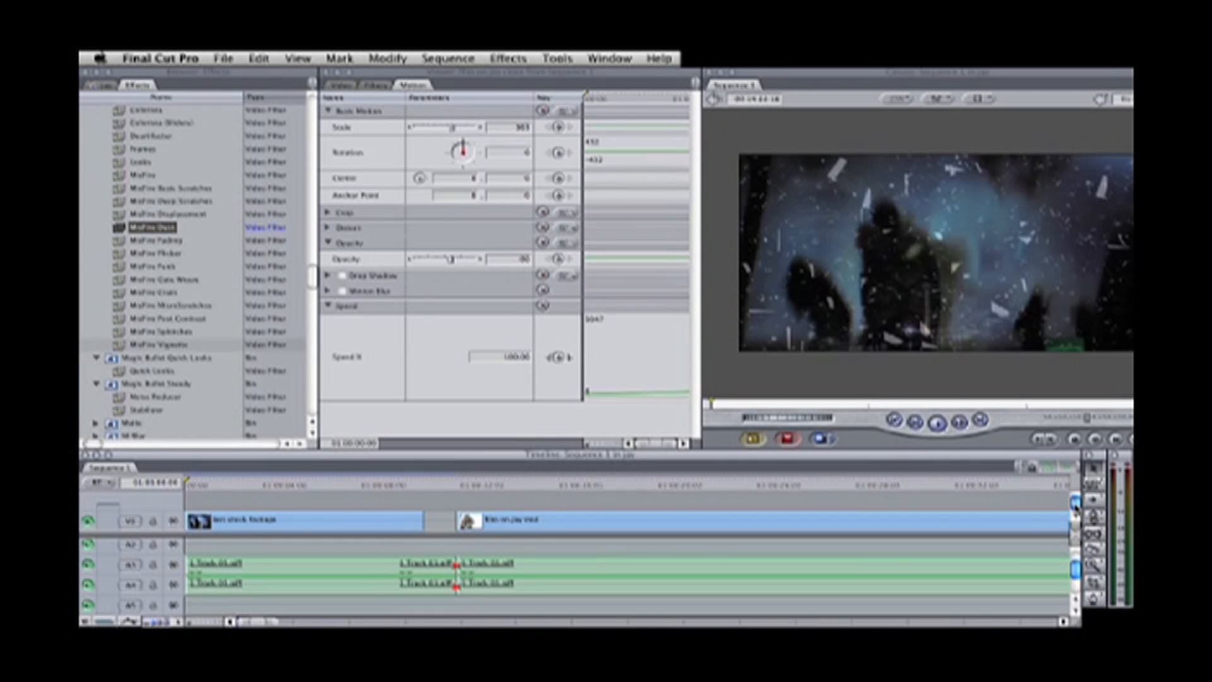
pyautogui.click(1077, 518)
pyautogui.click(1077, 516)
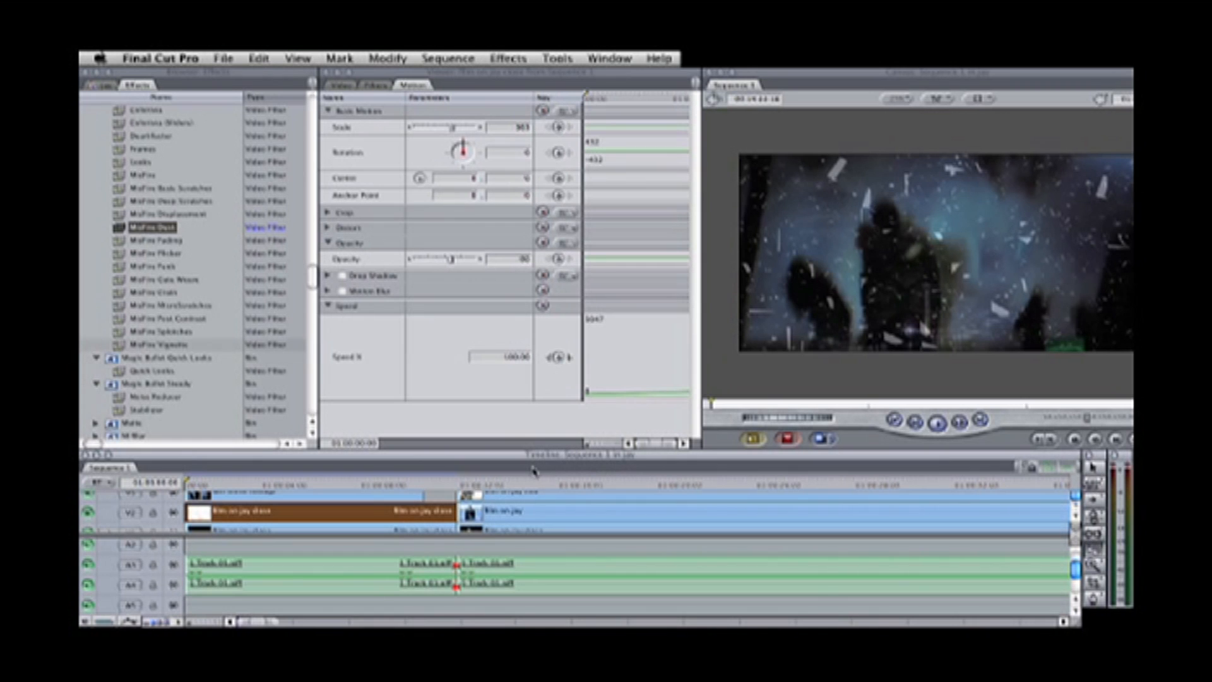
# - Split the last stock footage clip on V3 13 frames into the sequence
pyautogui.moveTo(197, 484); pyautogui.dragTo(172, 483)
pyautogui.press('space')
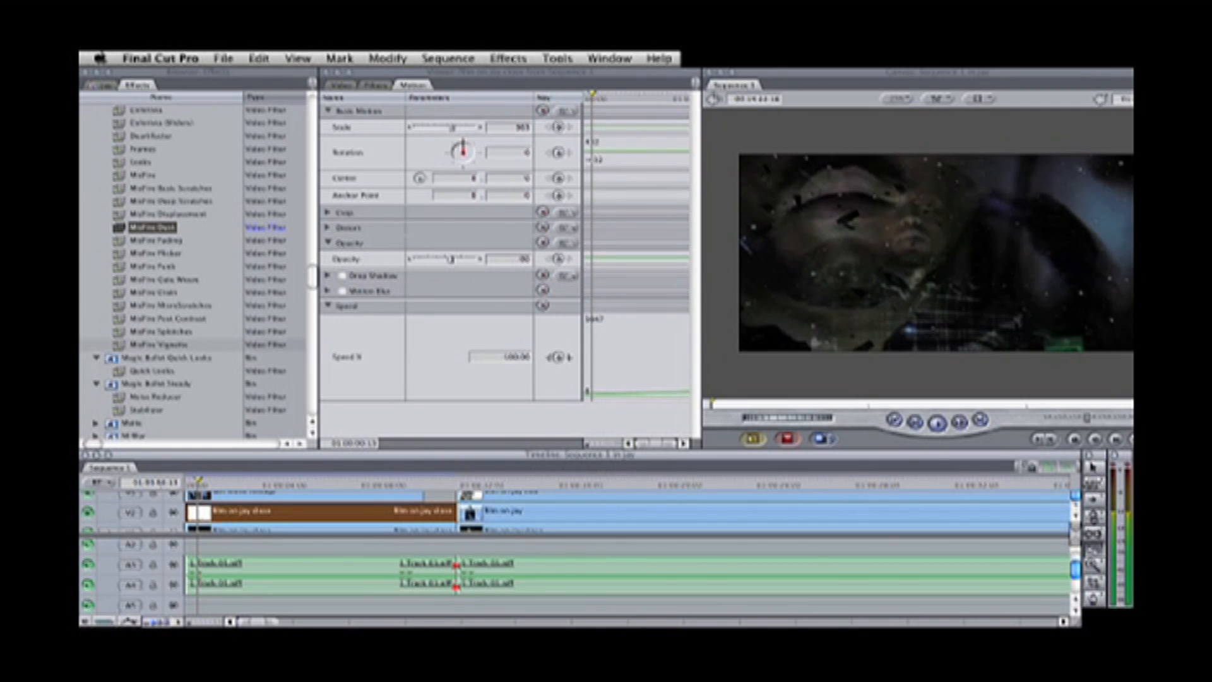
pyautogui.click(203, 497)
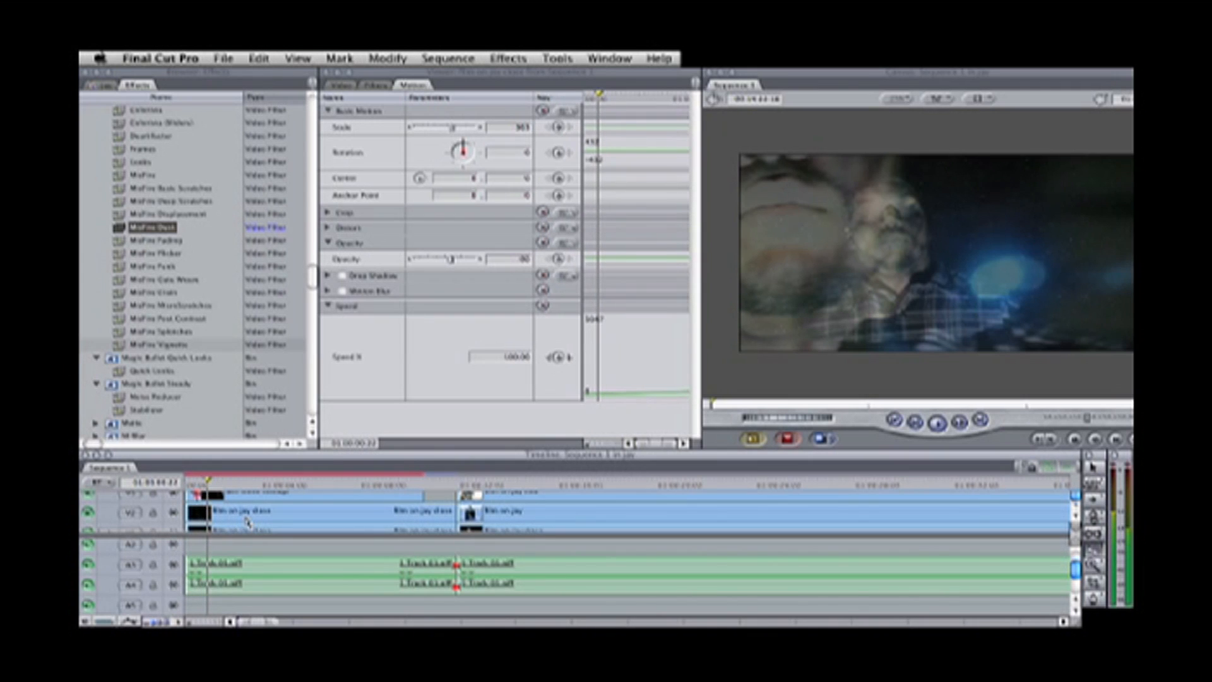
# - Split the intro film on jay close clip on V2 21 frames into the sequence
pyautogui.press('Left')
pyautogui.press('Left')
pyautogui.press('Right')
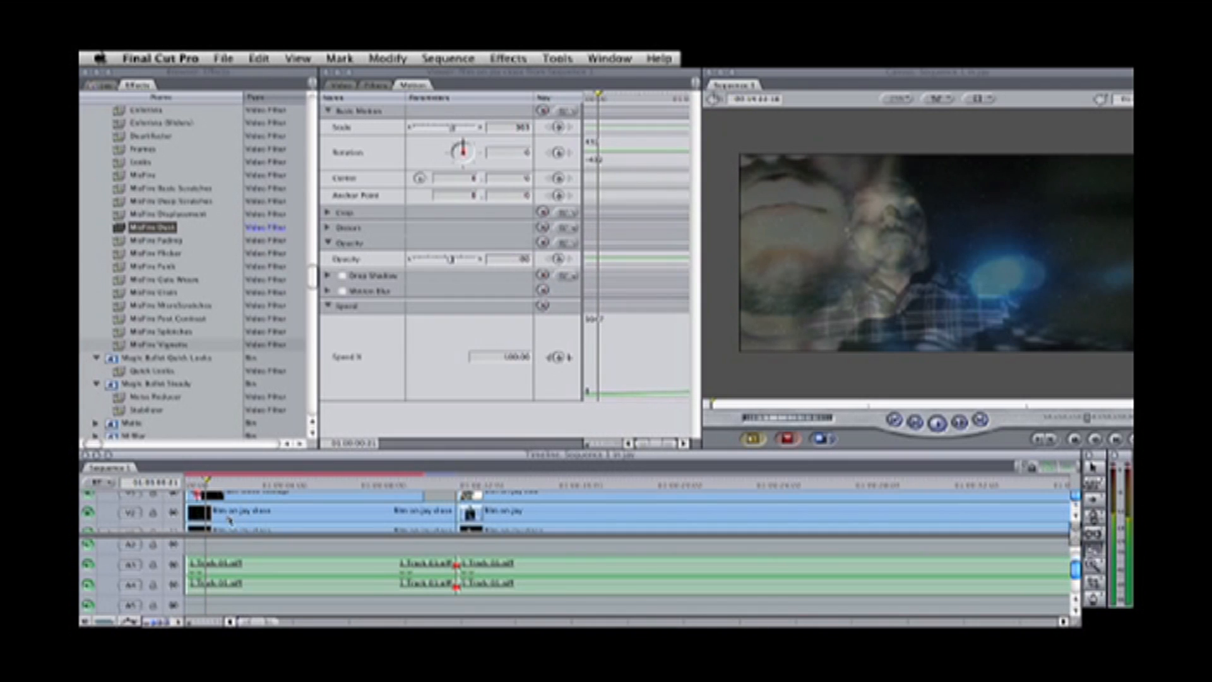
pyautogui.press('space')
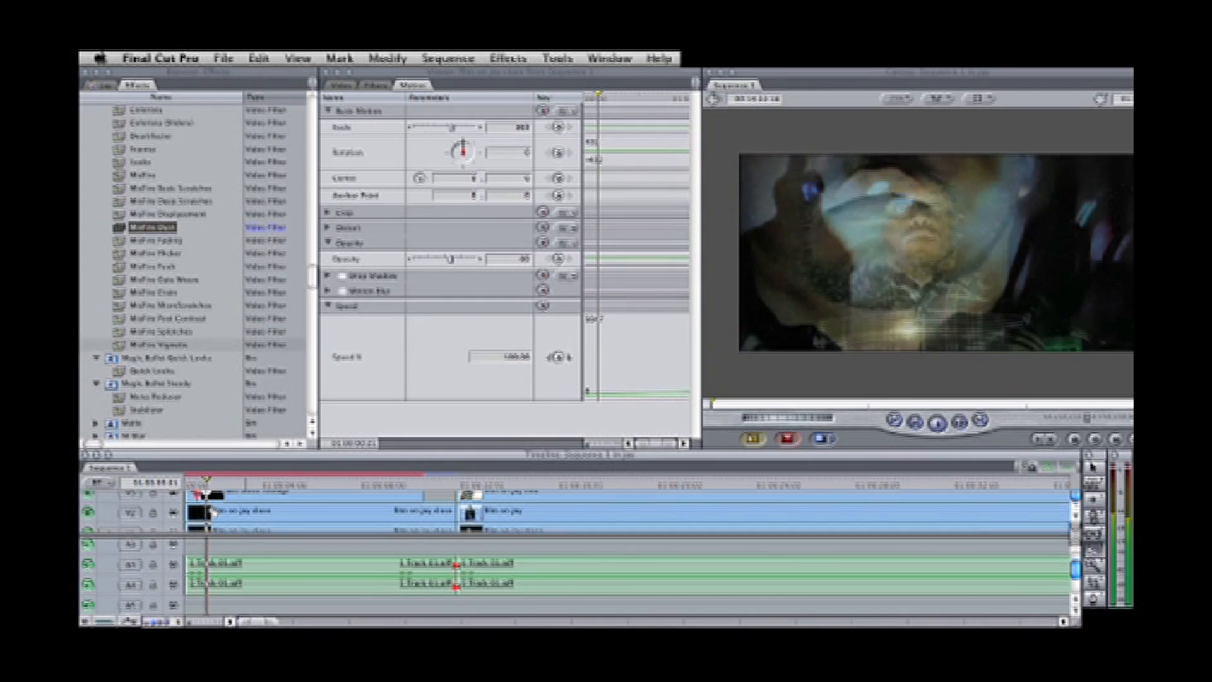
pyautogui.click(208, 515)
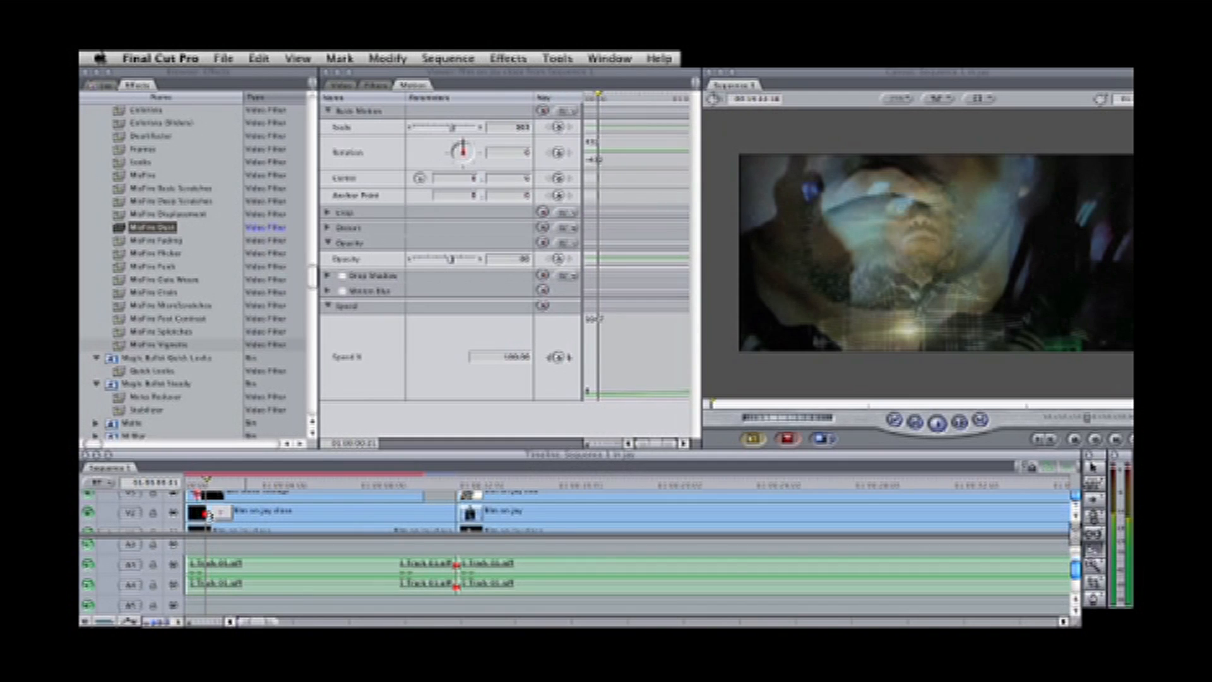
# - Split the intro film on jay close clip on V1 one second into the sequence
pyautogui.press('Right')
pyautogui.press('Right')
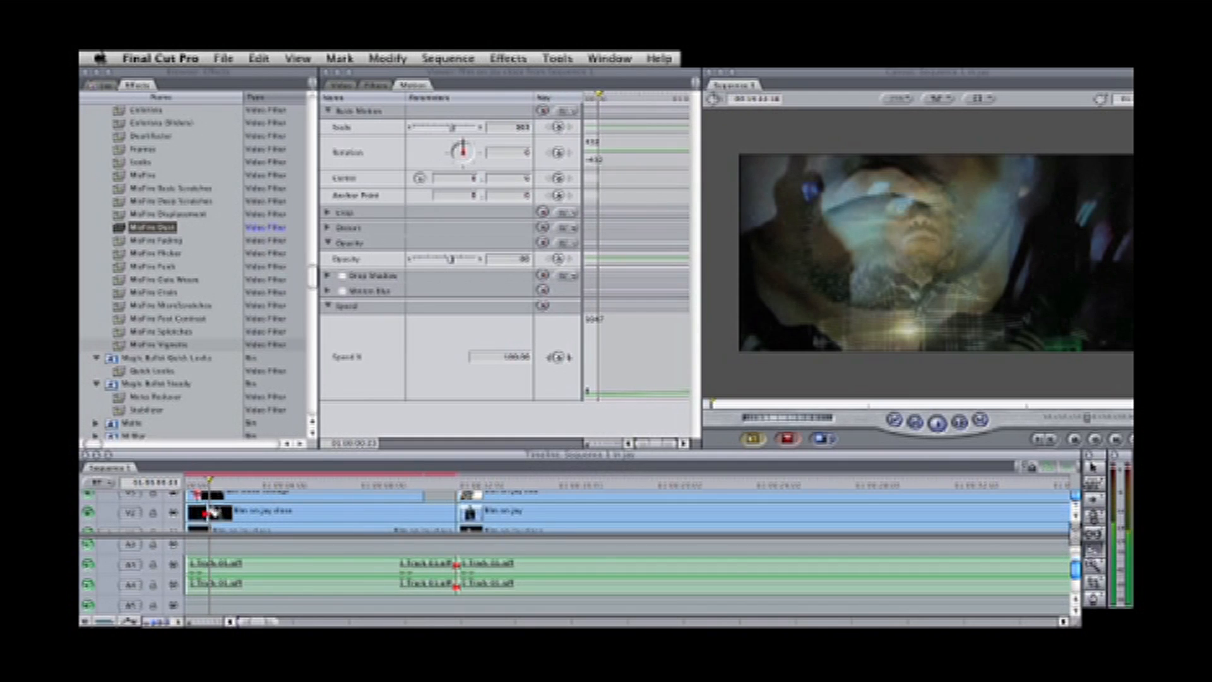
pyautogui.press('Right')
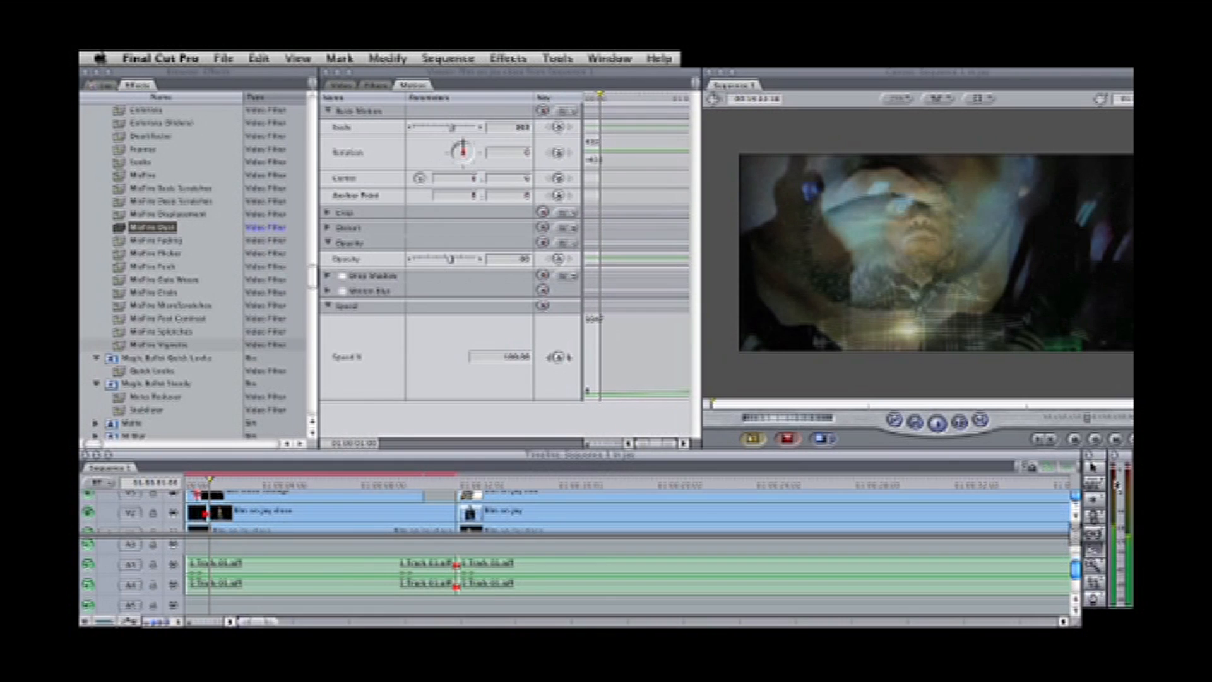
pyautogui.click(1075, 515)
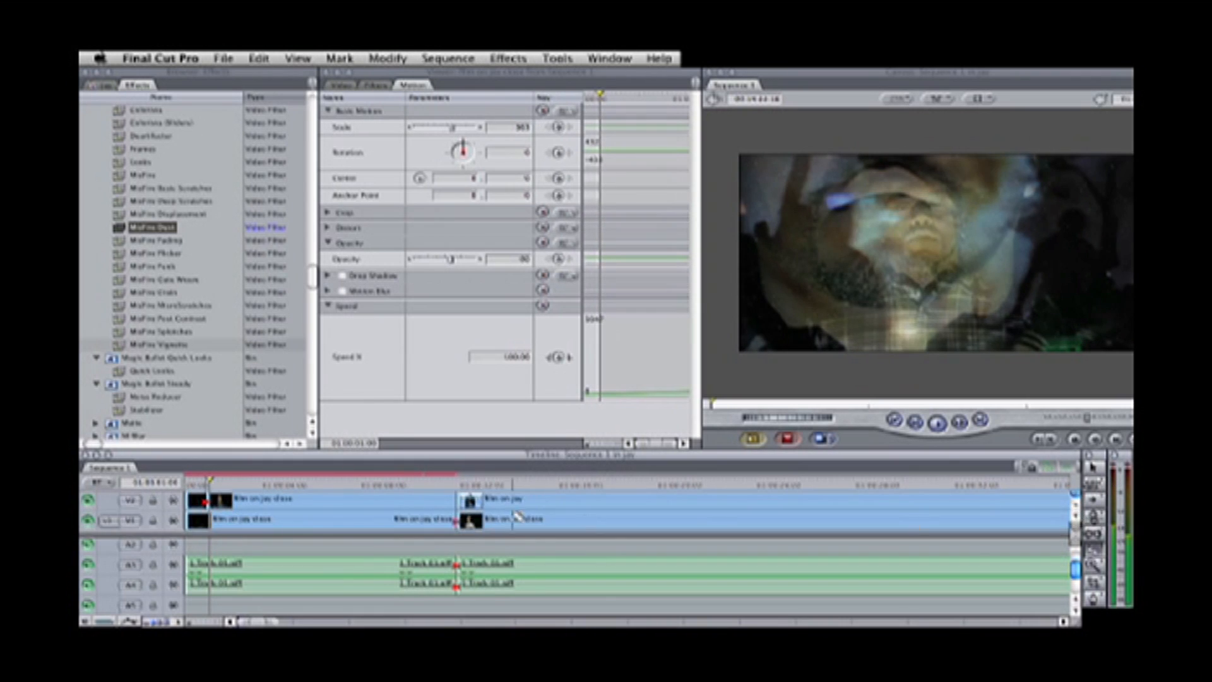
pyautogui.click(215, 528)
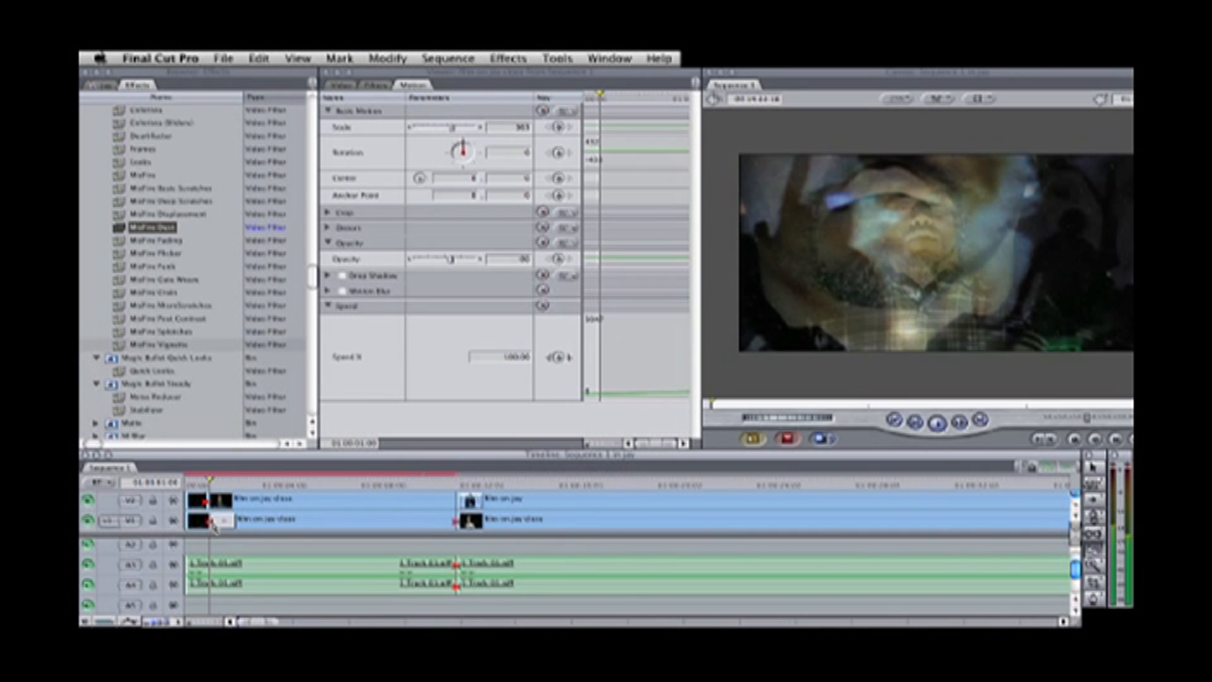
# - Split the intro film on jay close clip on V2 at 01:00:01:01, one frame past the V1 cut
pyautogui.press('super+equal')
pyautogui.press('super+equal')
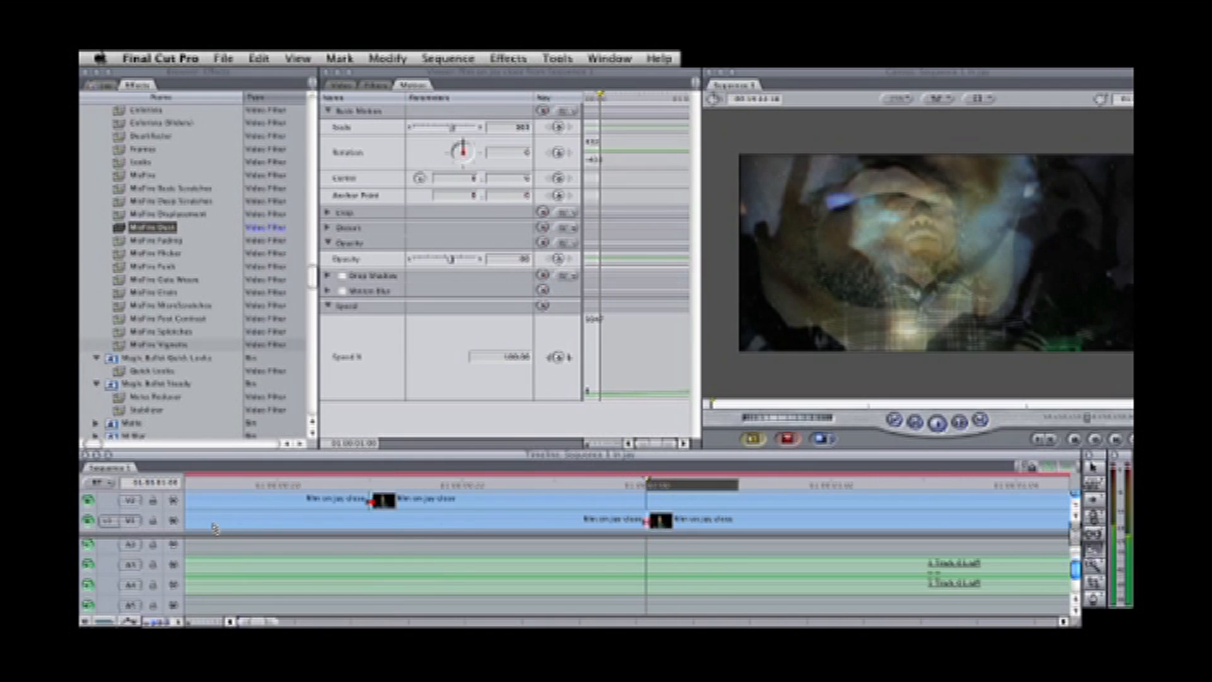
pyautogui.press('super+minus')
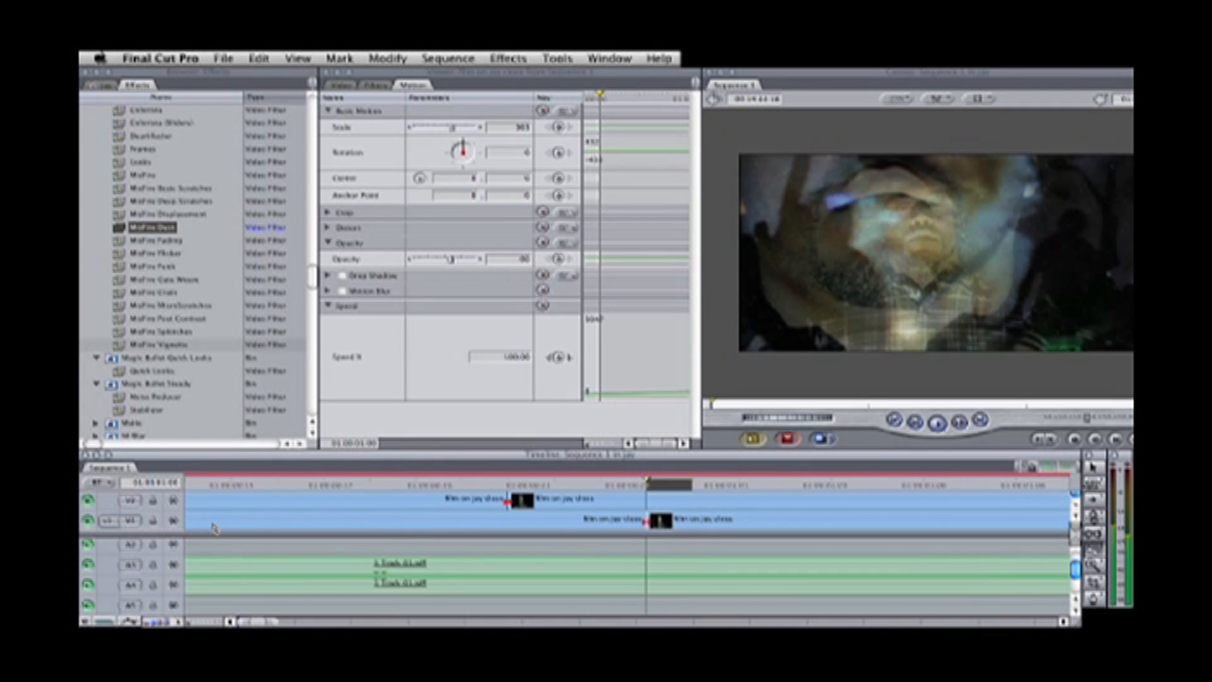
pyautogui.press('Right')
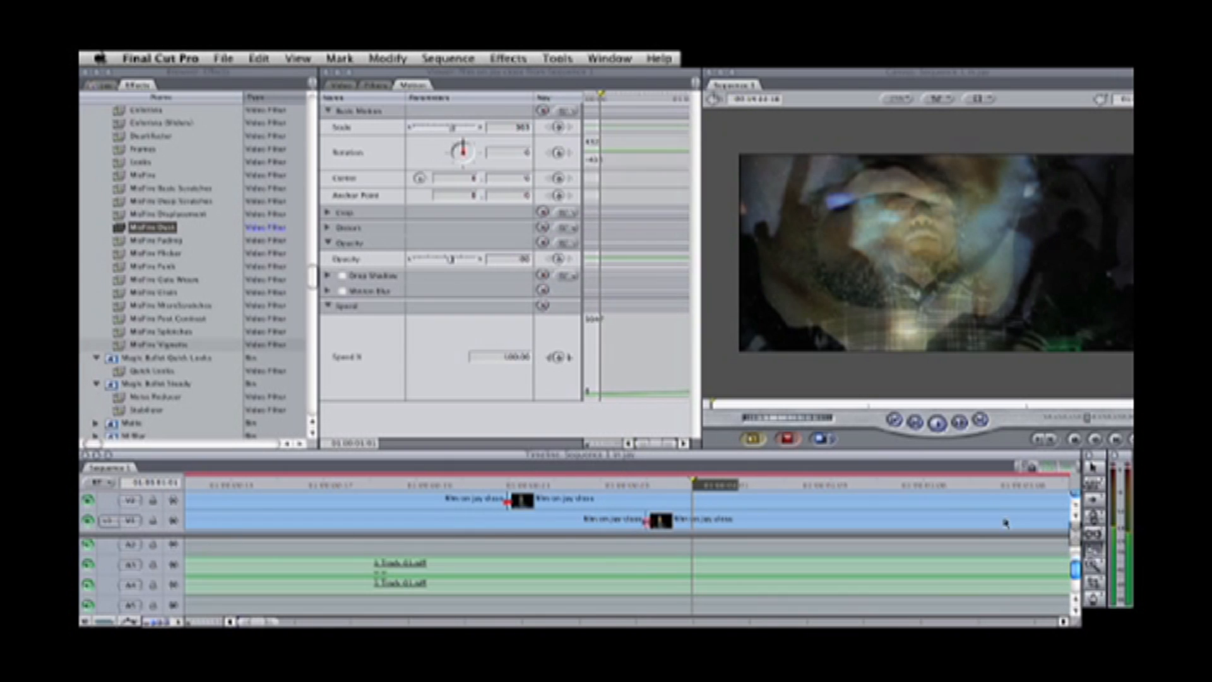
pyautogui.click(697, 505)
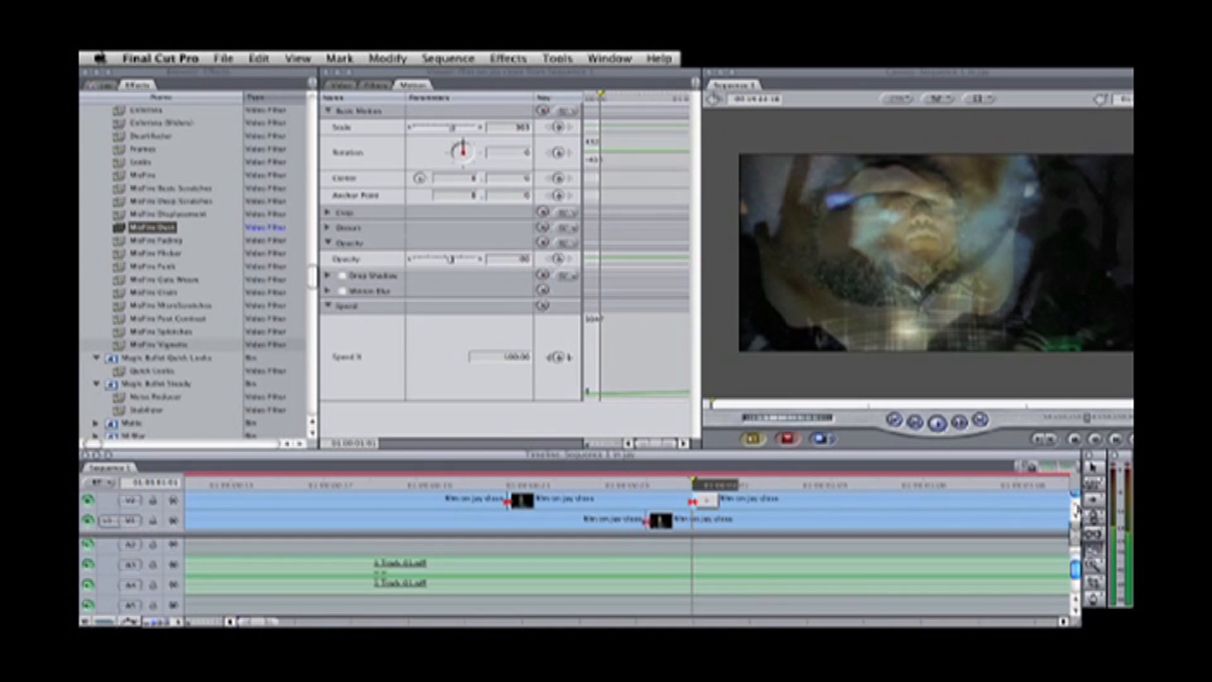
pyautogui.press('super+z')
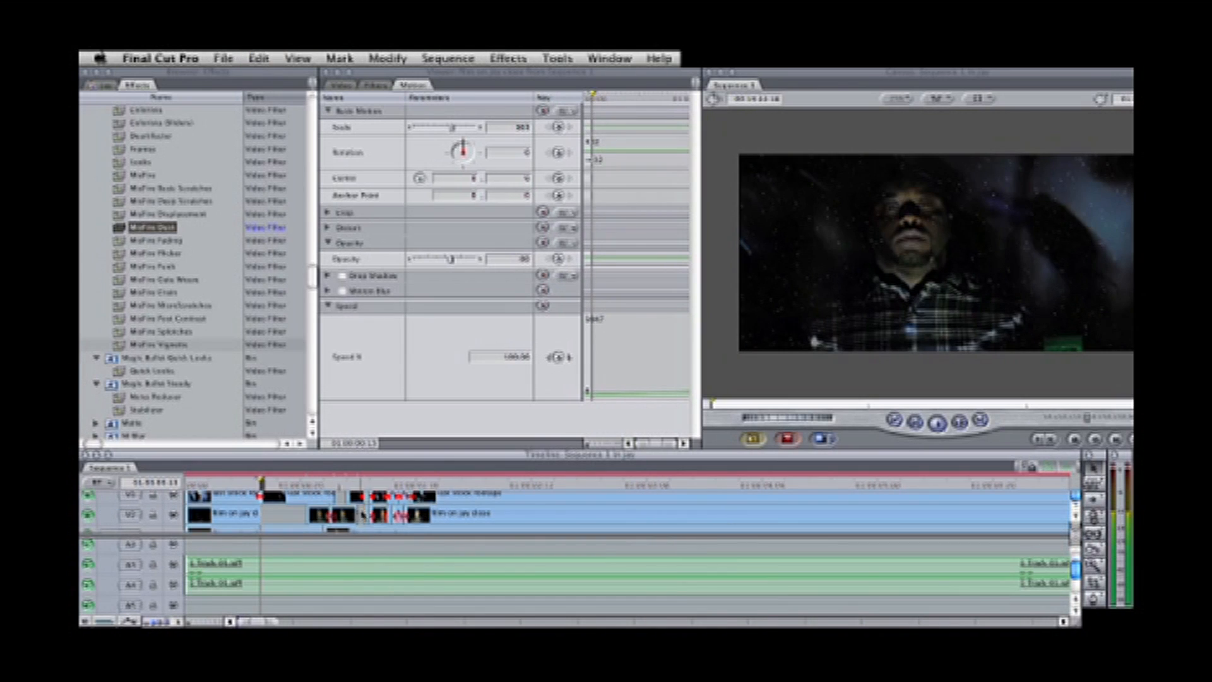
# - Delete the short cut segments on V3 and V2 in the intro to leave staggered gaps
pyautogui.click(379, 500)
pyautogui.press('Delete')
pyautogui.click(399, 516)
pyautogui.press('Delete')
pyautogui.press('Delete')
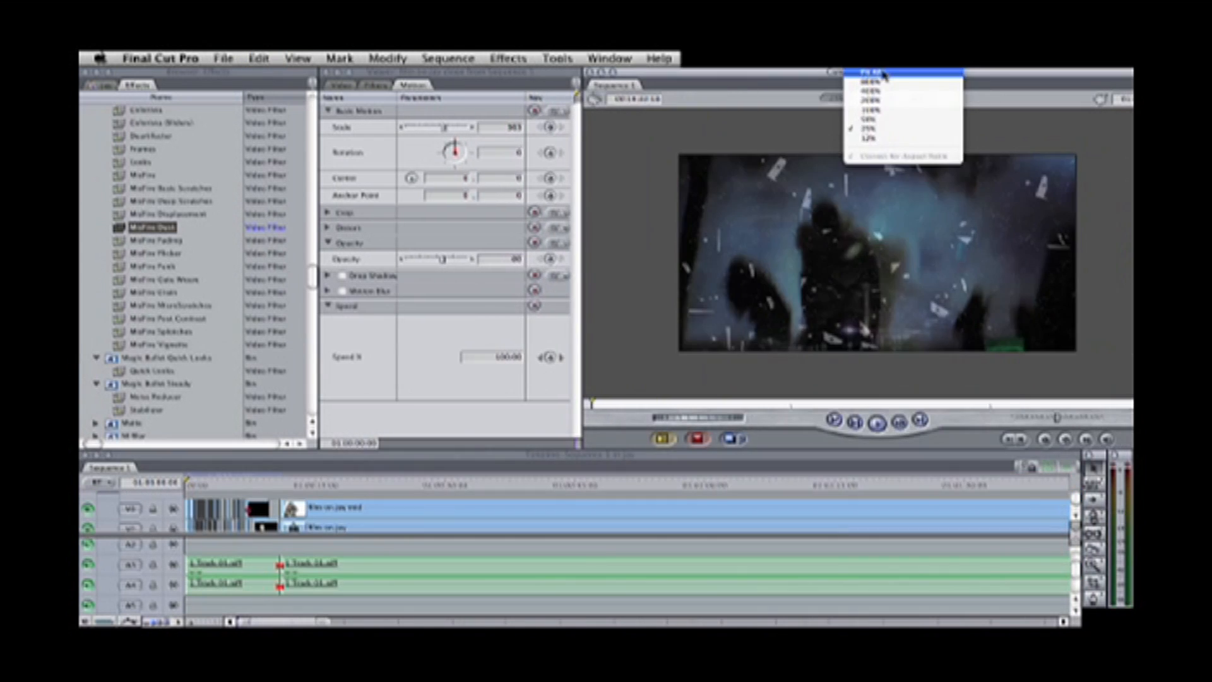
# - Fit the Canvas picture to its window and play the sequence from the start through the first performance shot
pyautogui.click(884, 75)
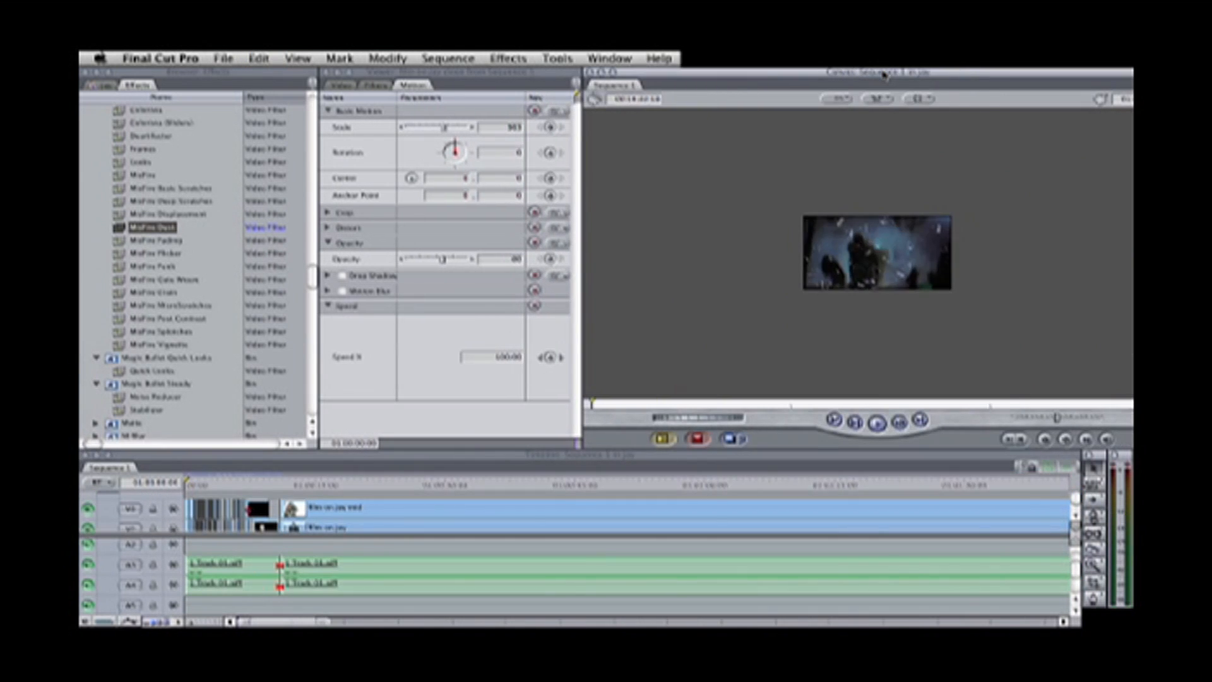
pyautogui.click(856, 103)
pyautogui.click(860, 114)
pyautogui.click(847, 100)
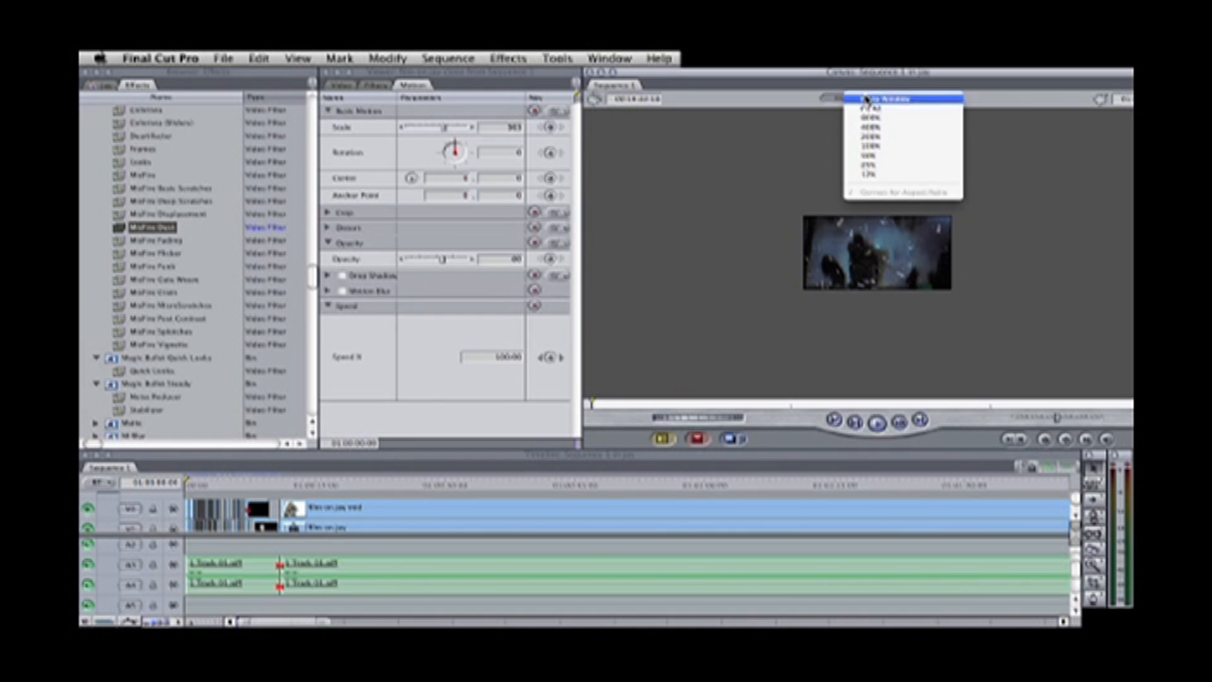
pyautogui.click(869, 99)
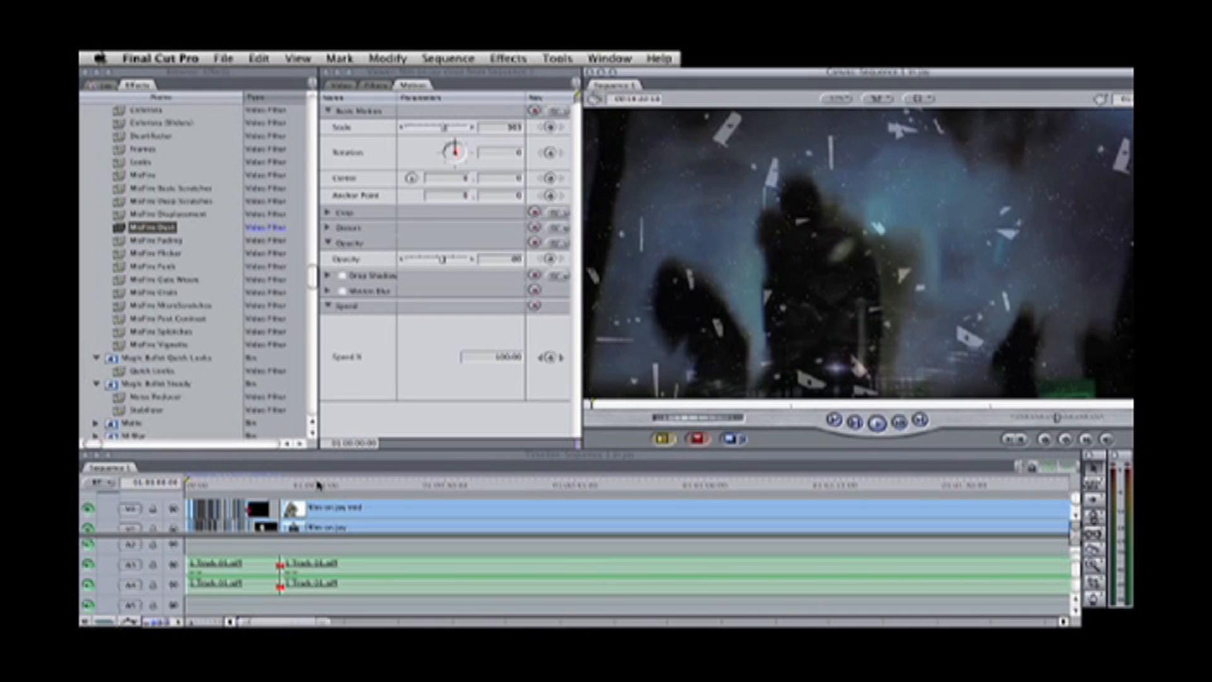
pyautogui.click(183, 491)
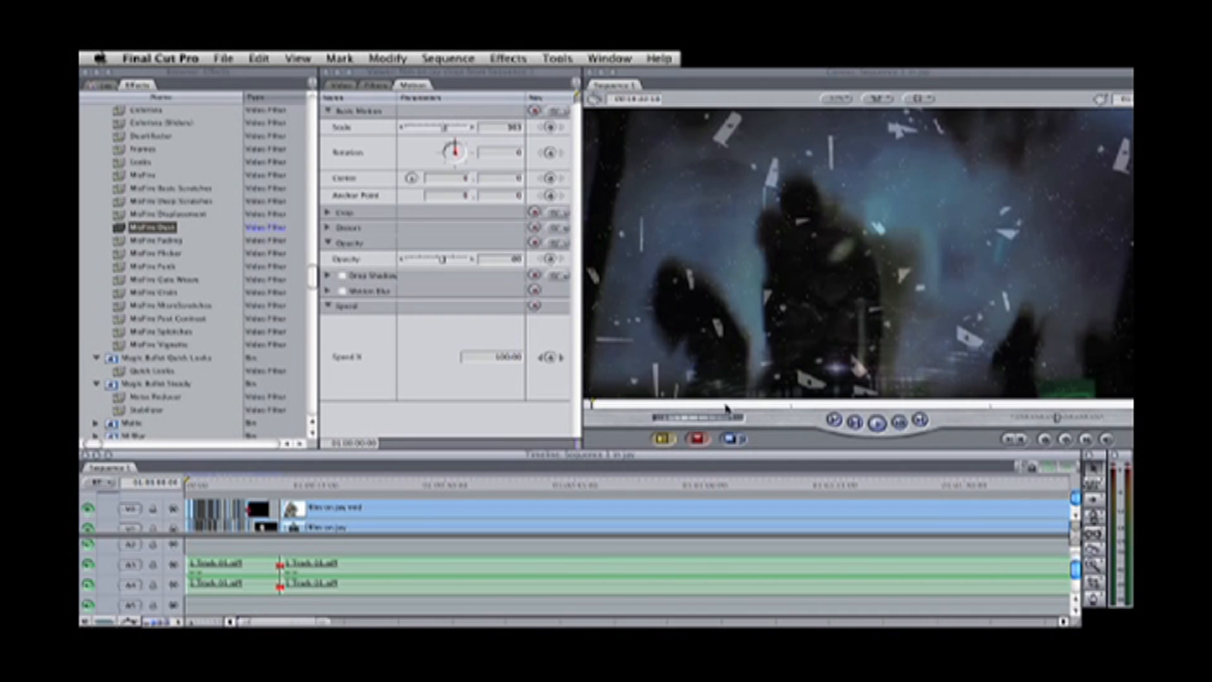
pyautogui.click(885, 428)
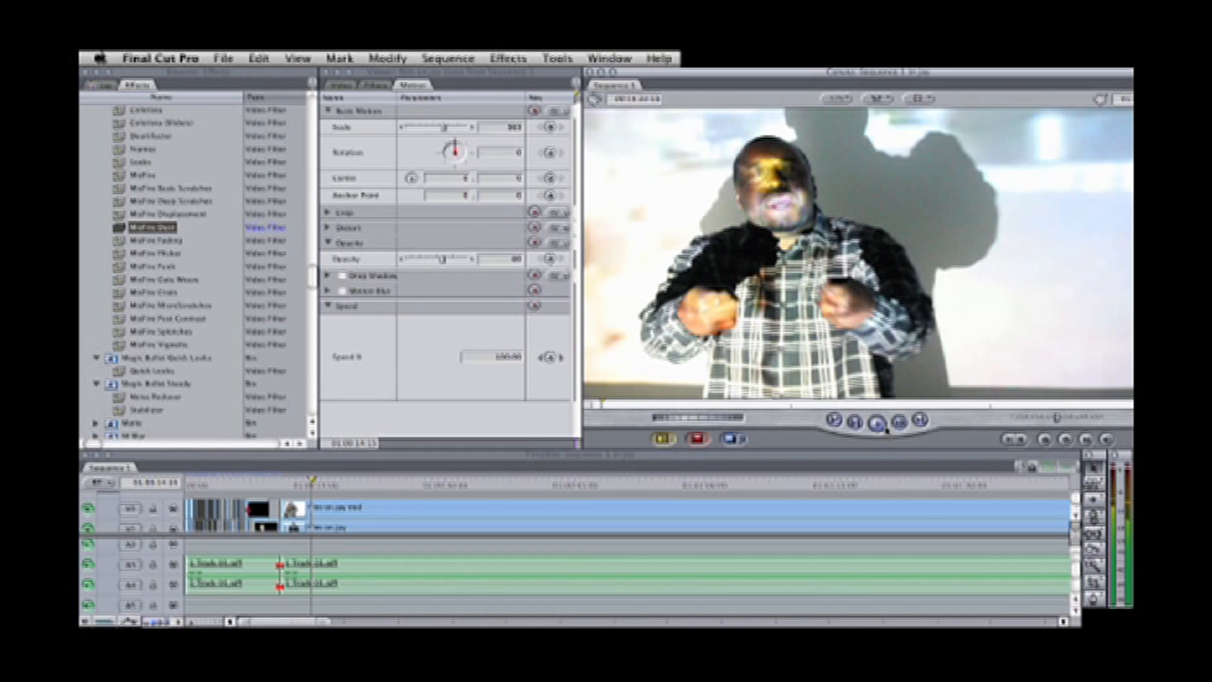
# - Cut the film on jay mid clip on V3 at 01:00:13:21 and 01:00:14:04, and delete the piece between the cuts
pyautogui.click(306, 485)
pyautogui.moveTo(307, 483); pyautogui.dragTo(306, 484)
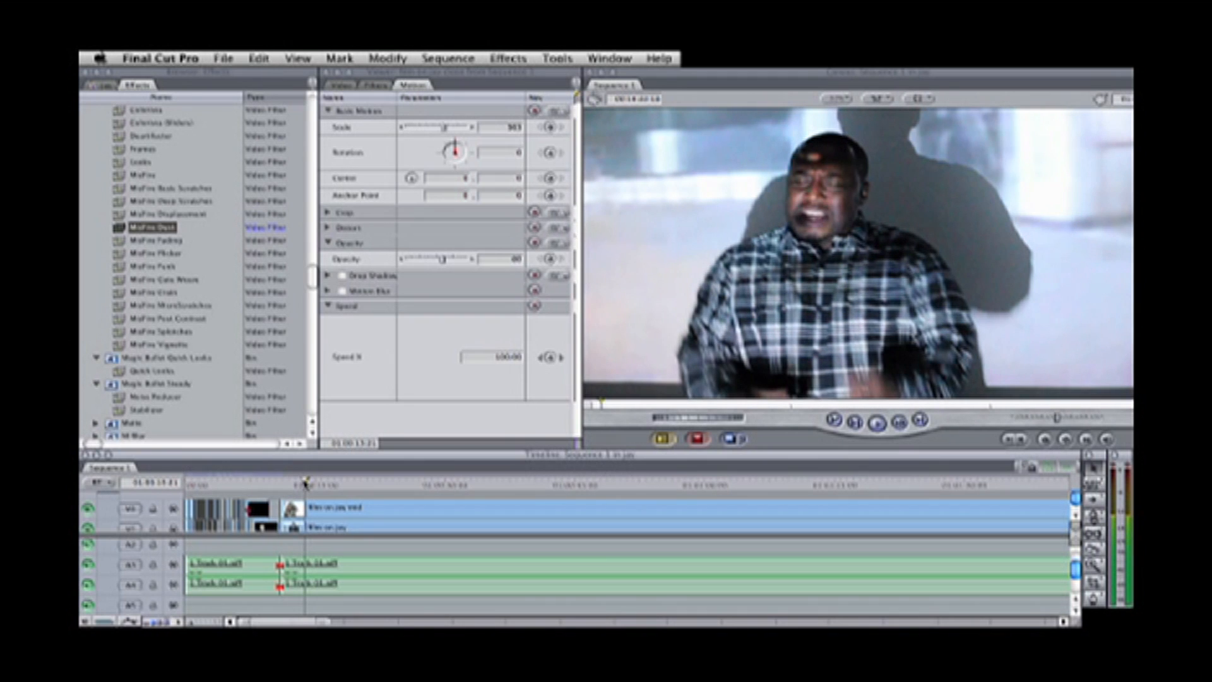
pyautogui.press('super+minus')
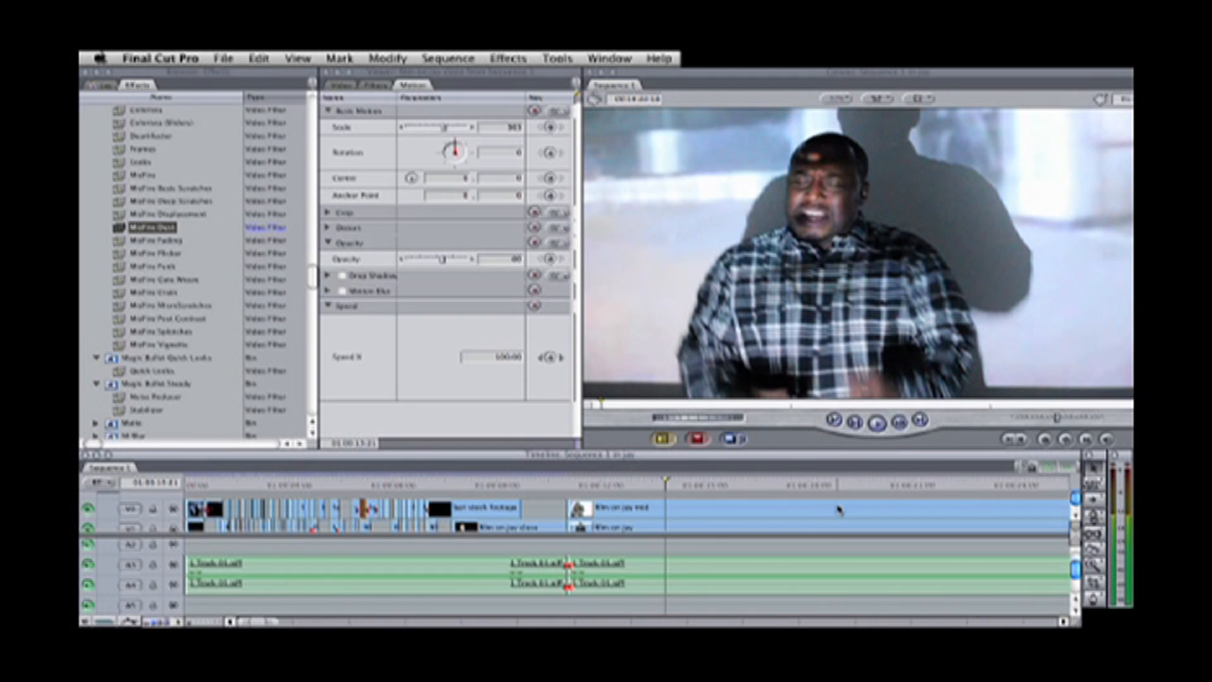
pyautogui.click(1096, 548)
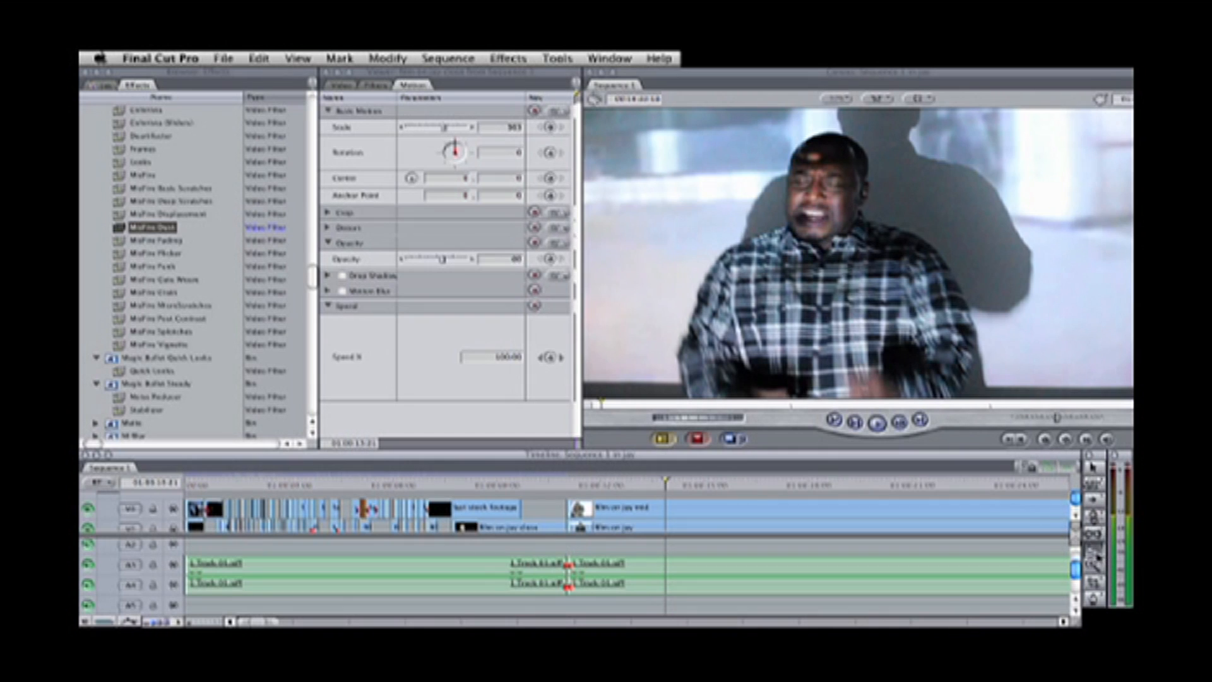
pyautogui.click(668, 512)
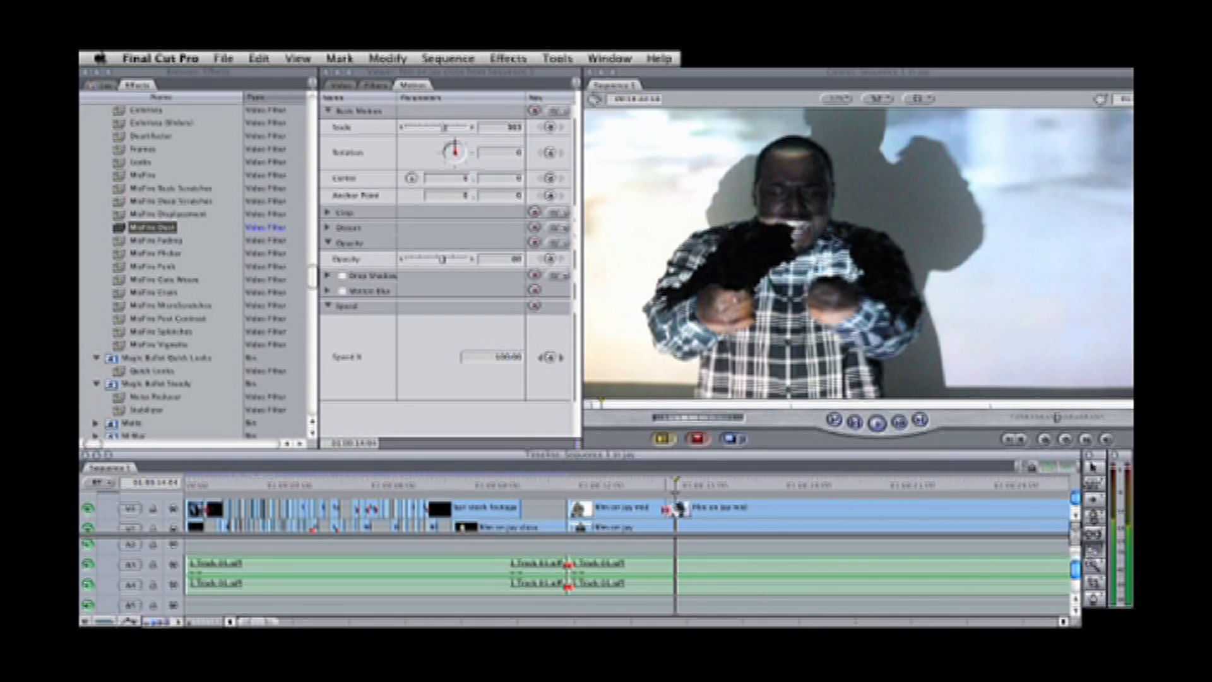
pyautogui.click(675, 513)
pyautogui.click(1092, 469)
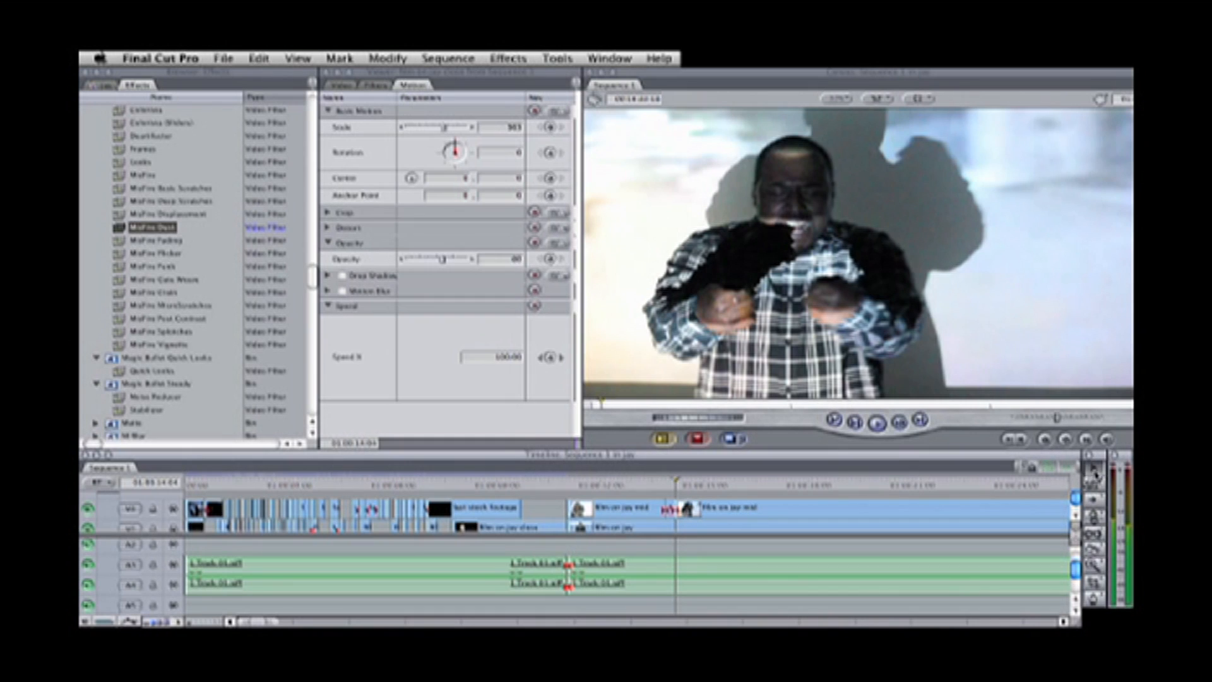
pyautogui.click(670, 510)
pyautogui.press('Delete')
# - Open the numbered more cop footage clip in the Viewer and mark about its first second with in and out points
pyautogui.click(669, 491)
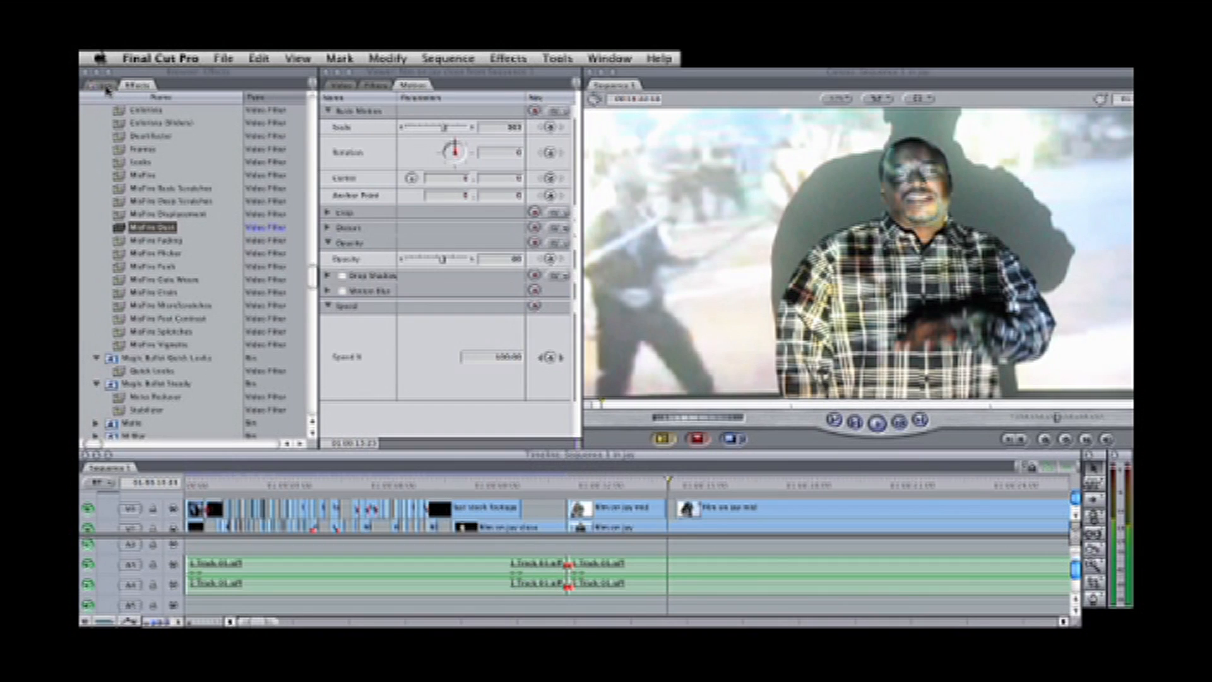
pyautogui.click(106, 88)
pyautogui.doubleClick(149, 239)
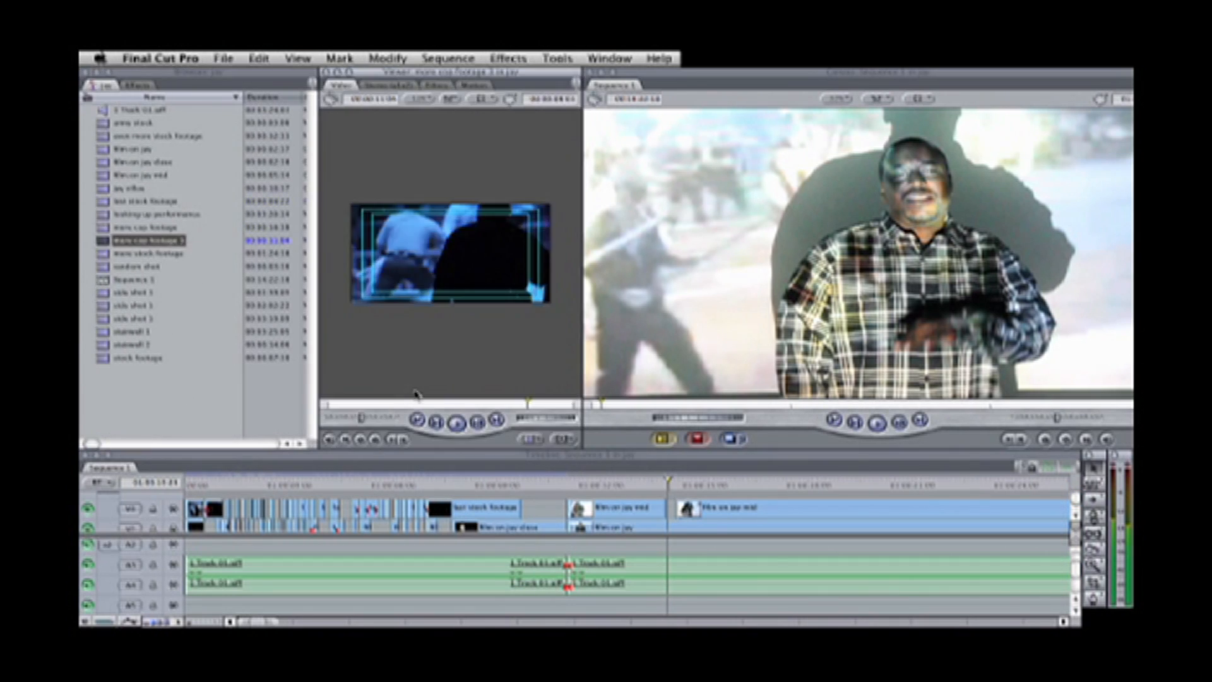
pyautogui.click(385, 404)
pyautogui.moveTo(385, 406); pyautogui.dragTo(329, 404)
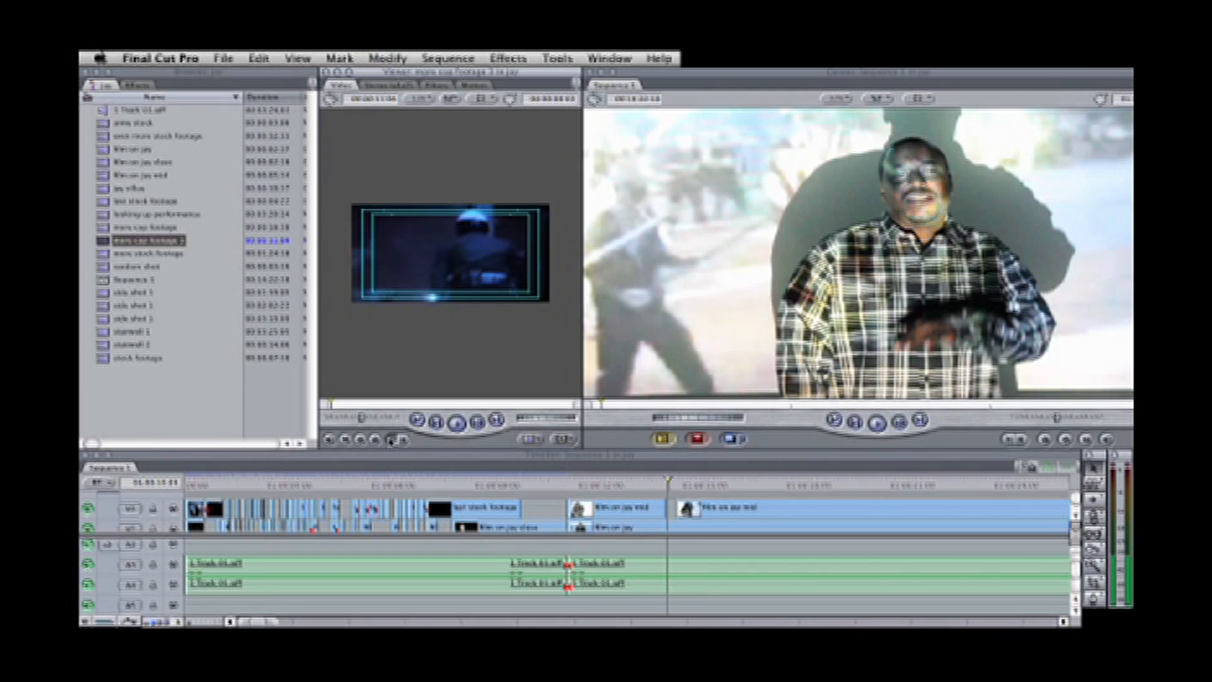
pyautogui.click(392, 439)
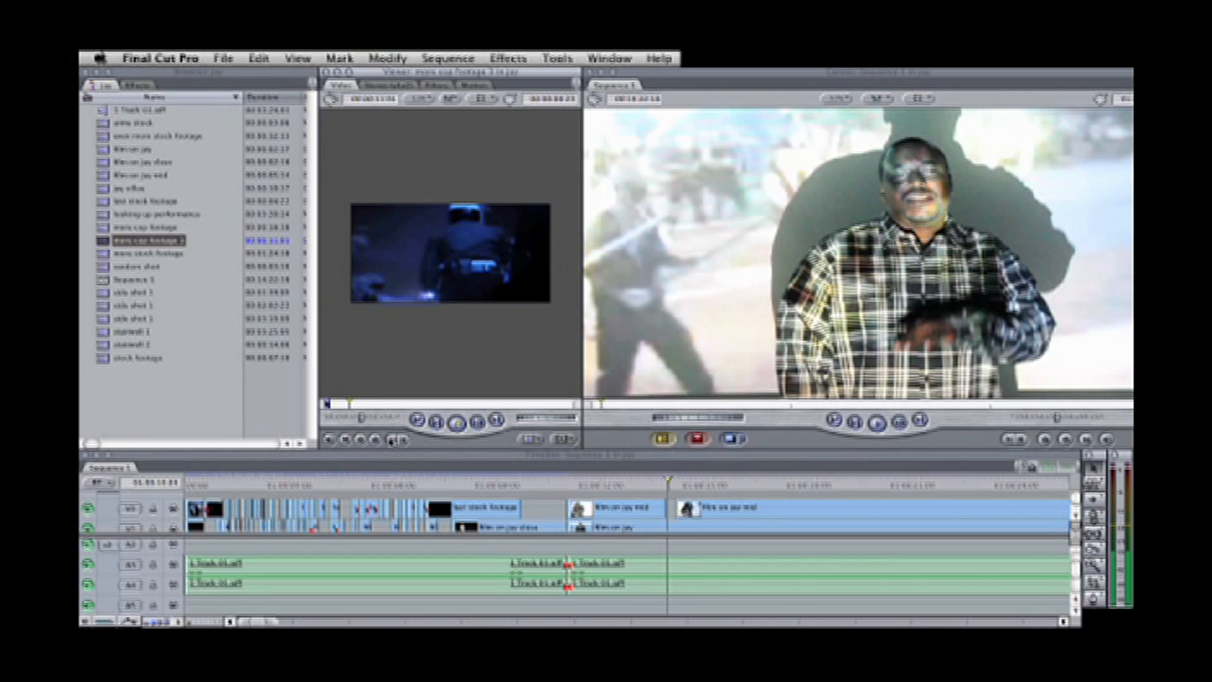
pyautogui.click(402, 440)
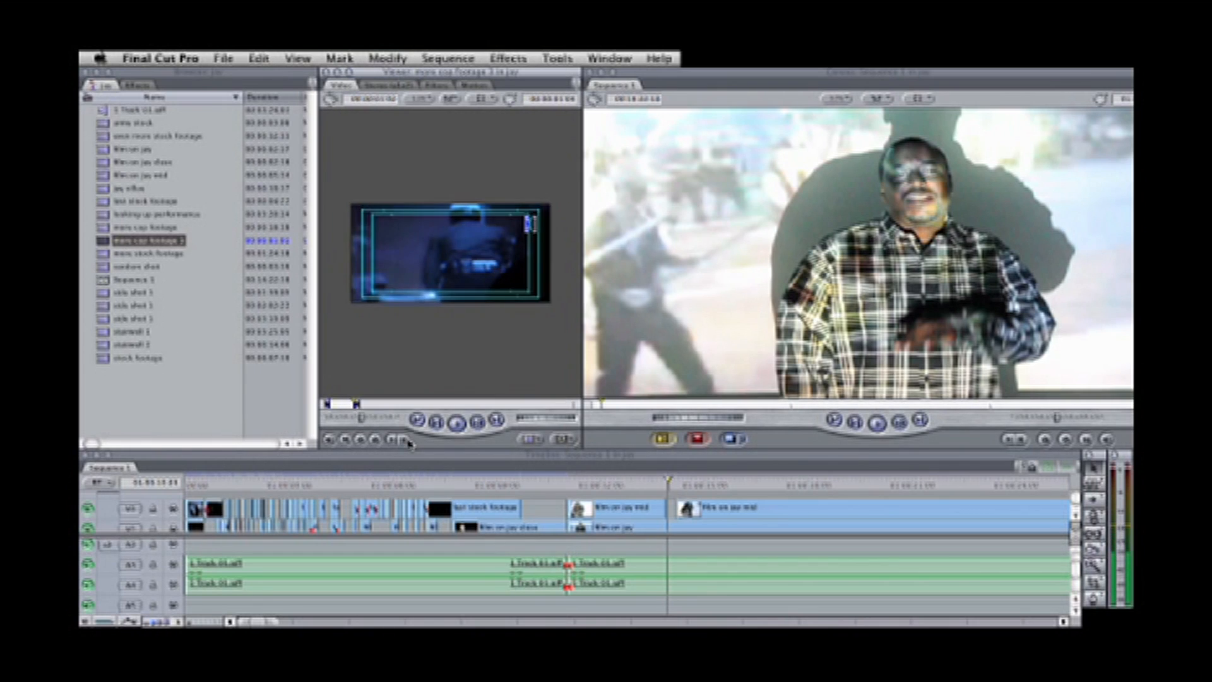
# - Place the marked cop footage above V3 near the new gap, then unlink and delete its audio
pyautogui.moveTo(382, 253); pyautogui.dragTo(679, 494)
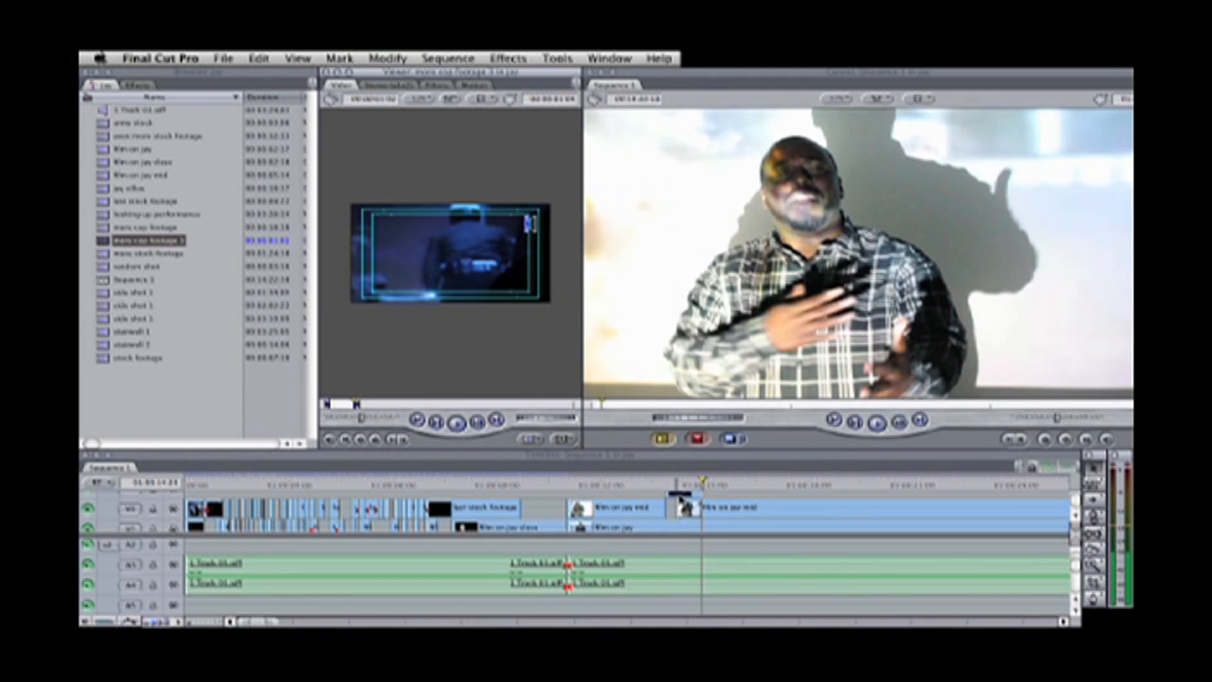
pyautogui.click(680, 495)
pyautogui.press('super+l')
pyautogui.click(1077, 607)
pyautogui.click(687, 593)
pyautogui.press('Delete')
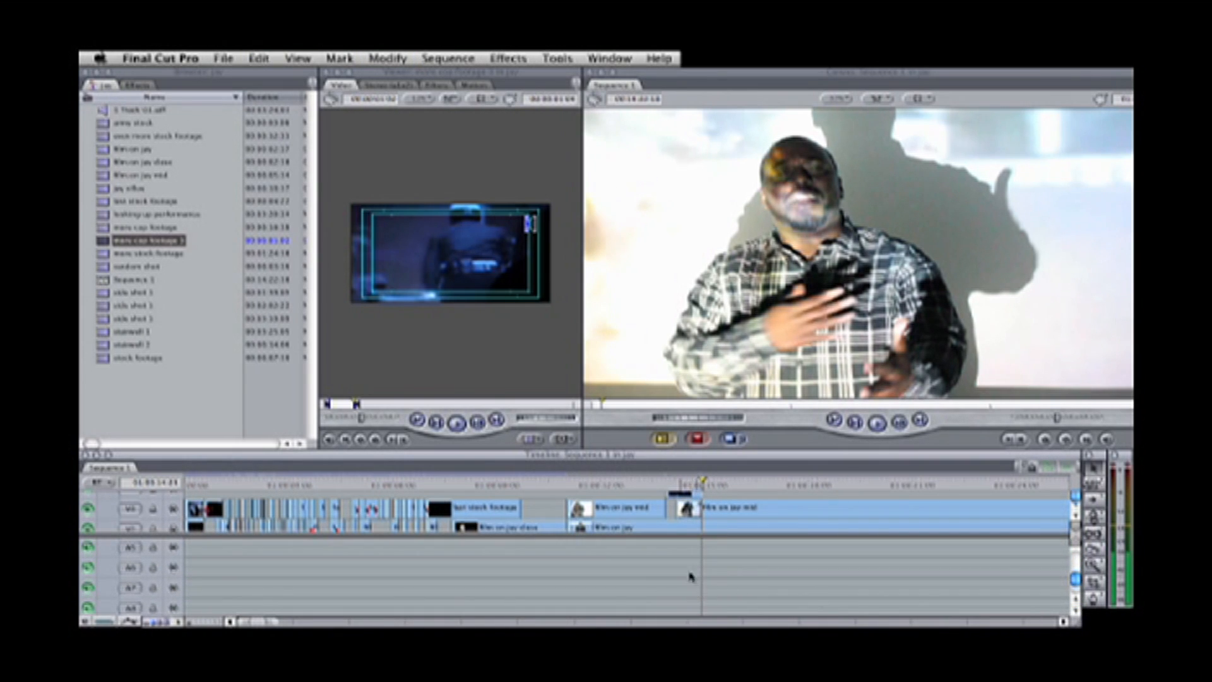
# - Move the cop footage over the gap in the film on jay mid clip and play the sequence through it
pyautogui.moveTo(691, 494); pyautogui.dragTo(670, 497)
pyautogui.click(661, 485)
pyautogui.press('space')
pyautogui.moveTo(662, 485); pyautogui.dragTo(533, 491)
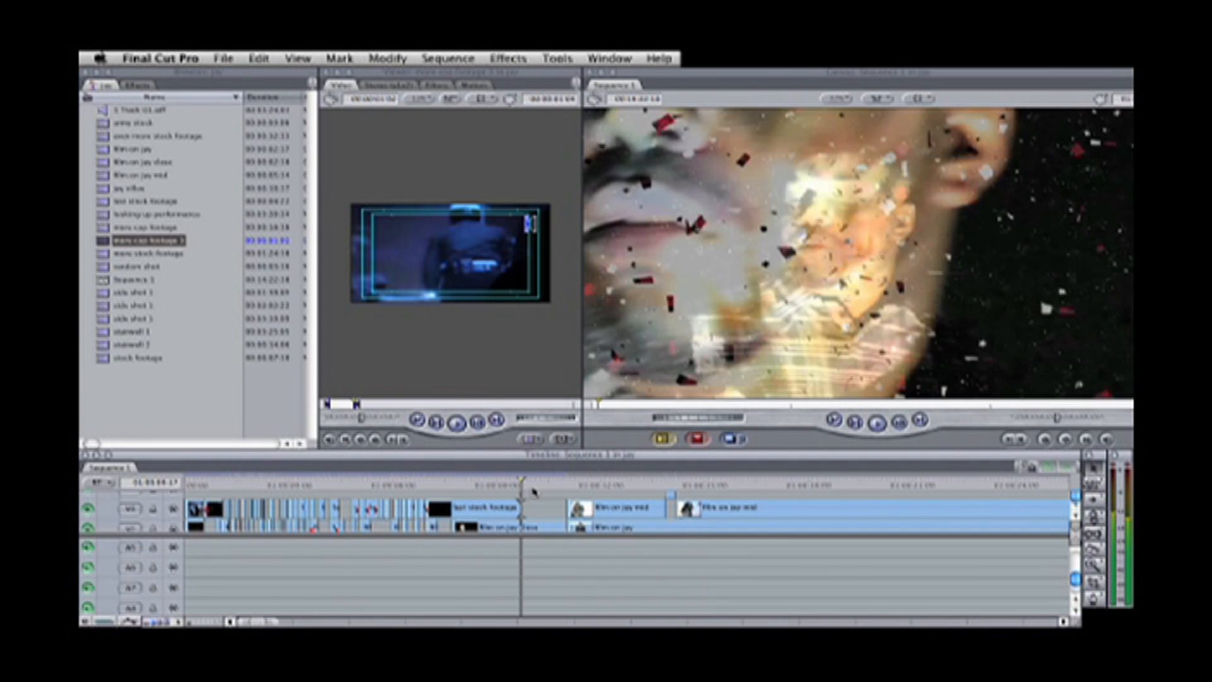
pyautogui.press('space')
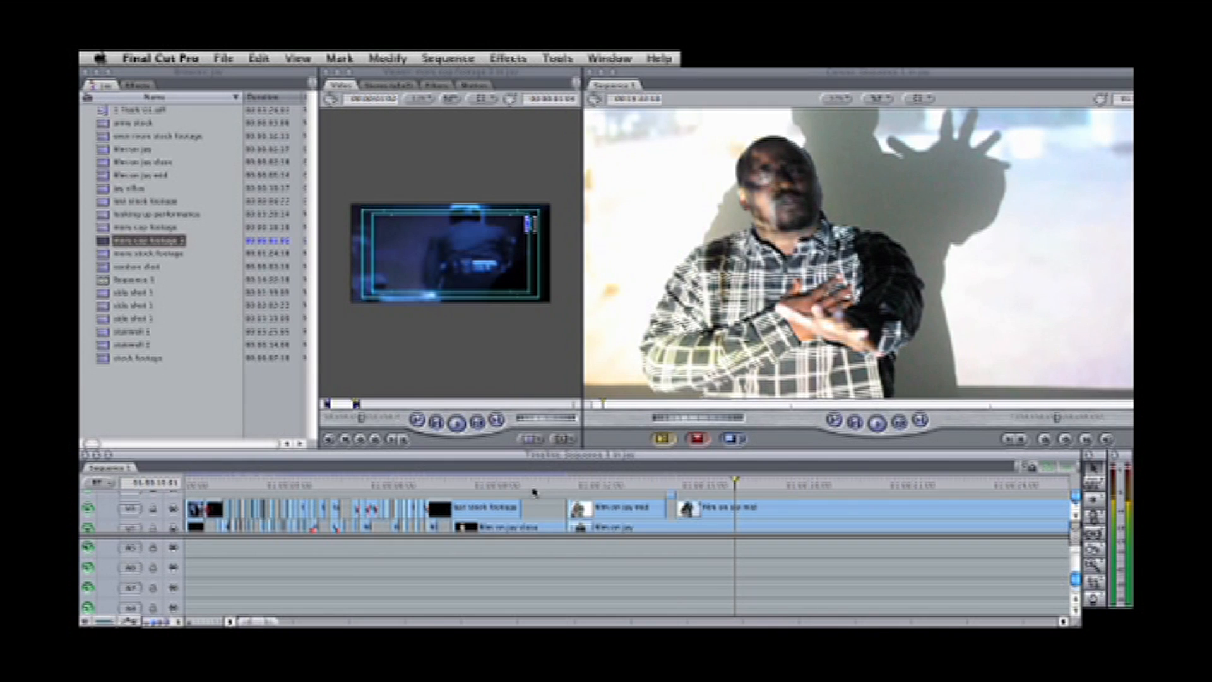
pyautogui.click(664, 485)
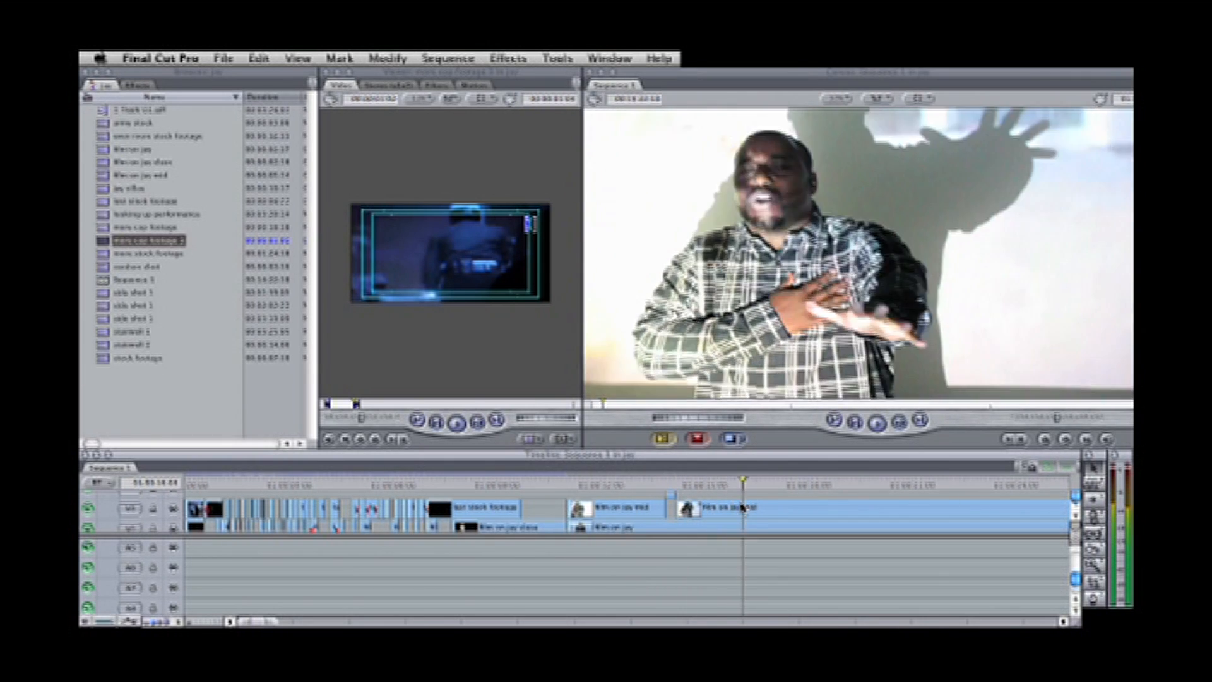
pyautogui.click(674, 495)
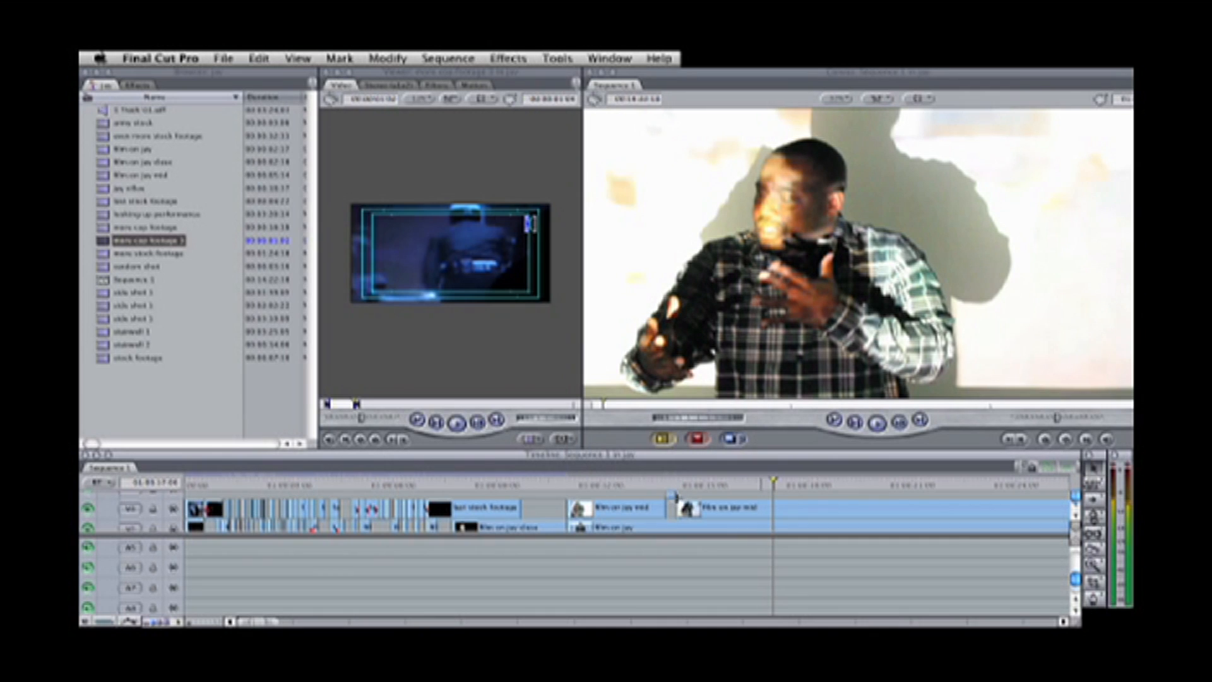
# - Split the film on jay mid clip on V3 just after 01:00:17:00 and push the second part's start later to open a gap
pyautogui.click(783, 509)
pyautogui.click(1088, 473)
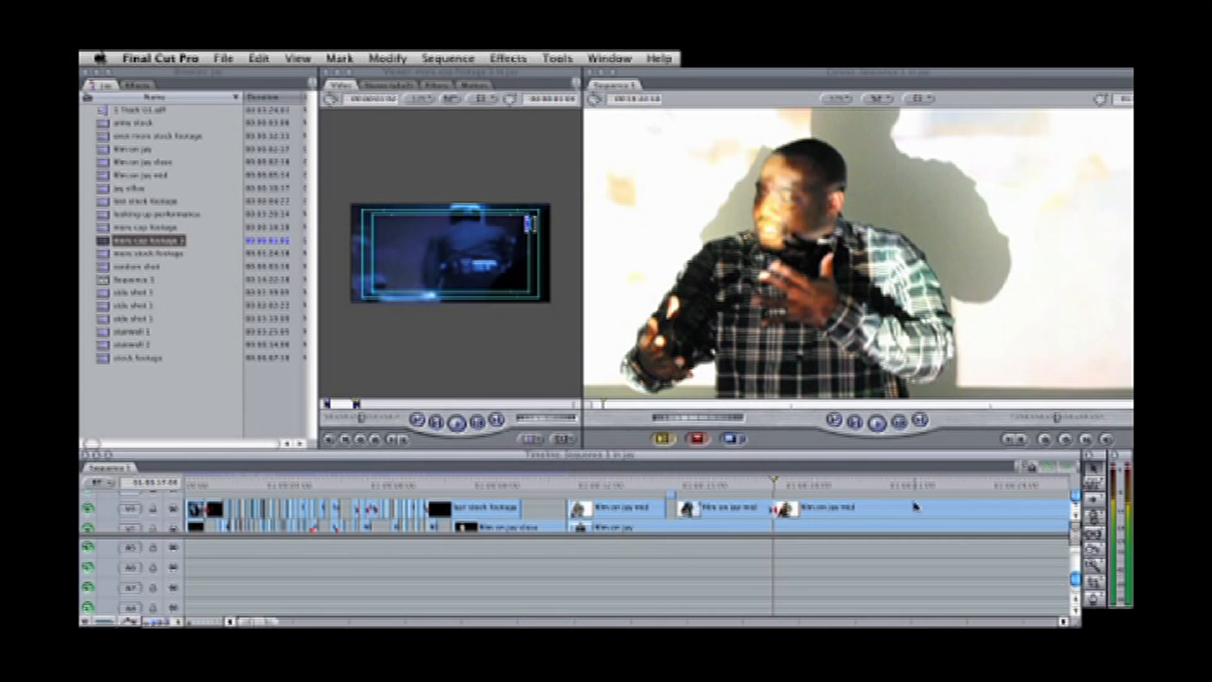
pyautogui.moveTo(776, 508); pyautogui.dragTo(945, 509)
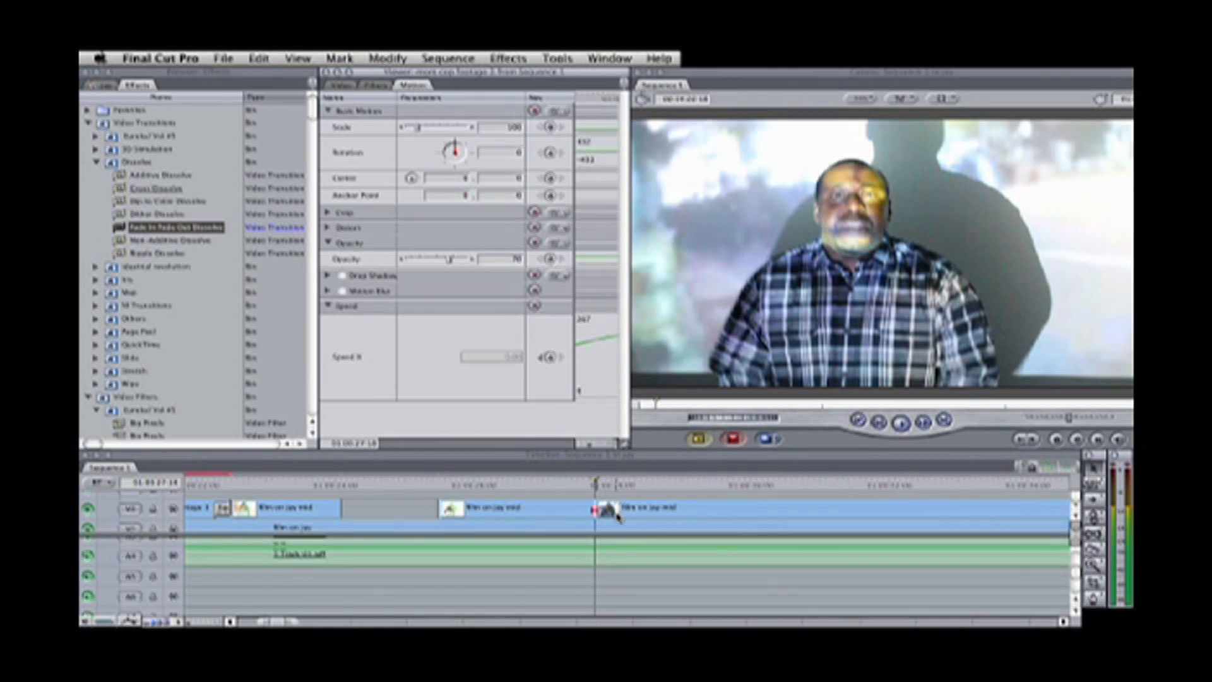
# - Open the film on jay mid segment starting at 01:00:27:18 and add scale, rotation and center keyframes at its first frame
pyautogui.doubleClick(617, 516)
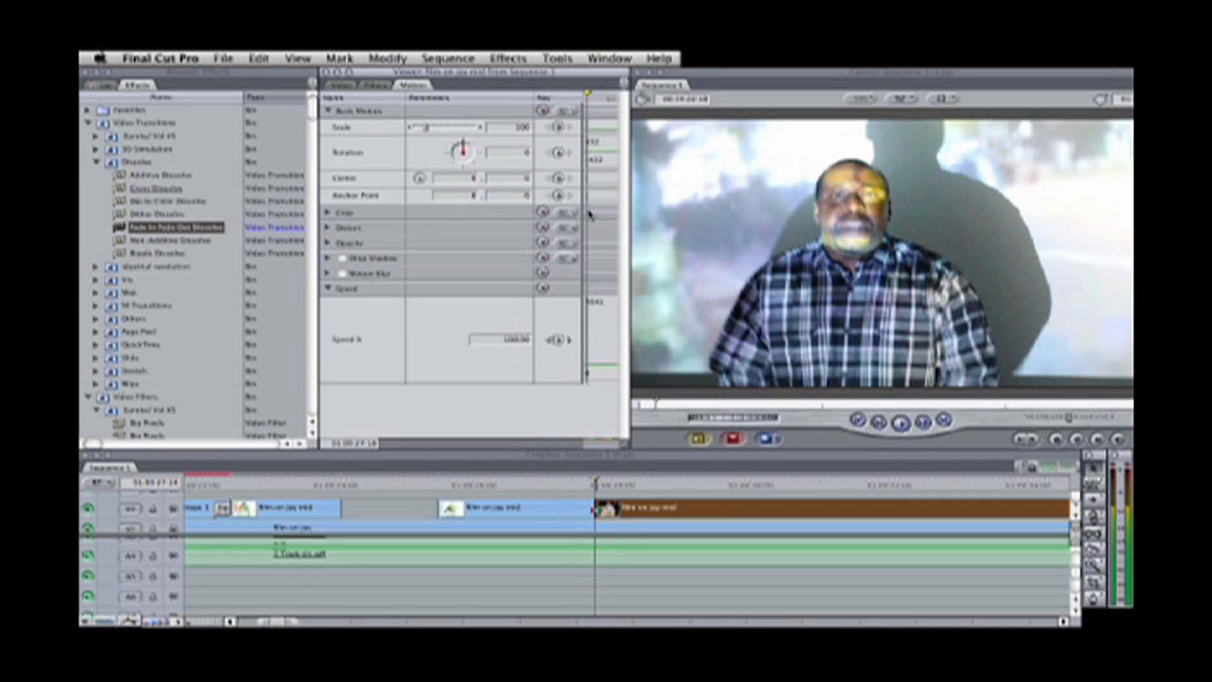
pyautogui.click(558, 126)
pyautogui.click(559, 154)
pyautogui.click(559, 179)
# - Advance to 01:00:28:14 in the film on jay mid segment, set its scale to 167 and shift its center to about -272, 17.6
pyautogui.press('Right')
pyautogui.press('Right')
pyautogui.press('Right')
pyautogui.press('Right')
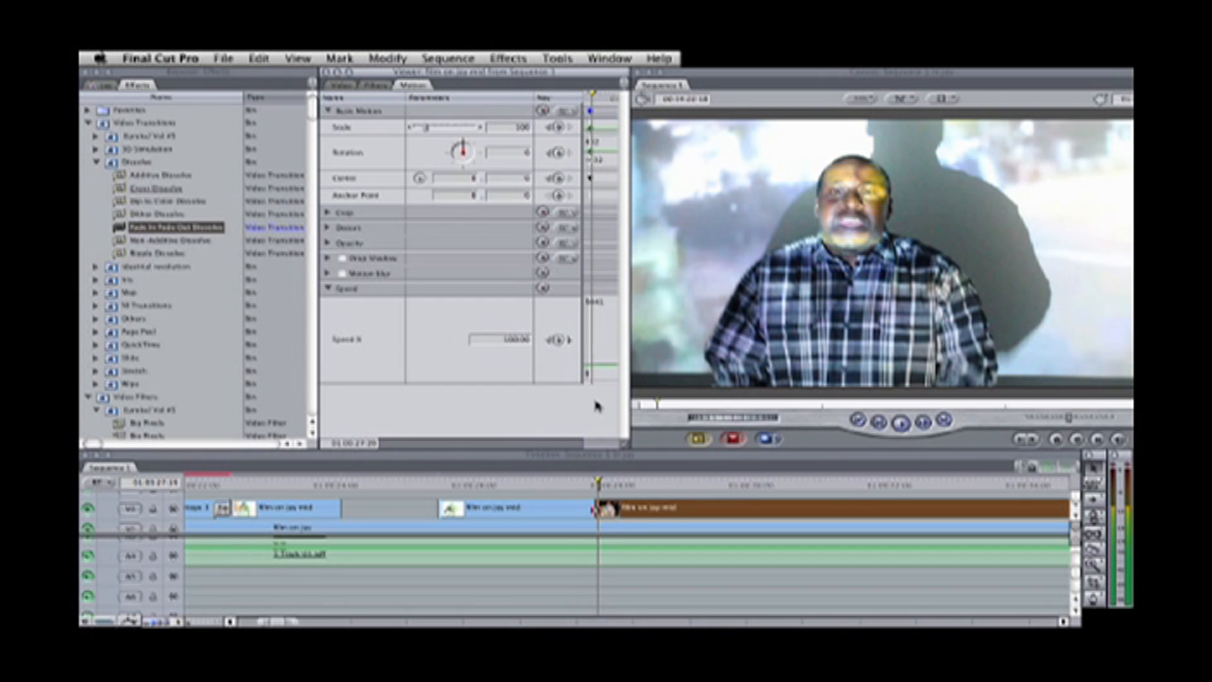
pyautogui.press('Right')
pyautogui.press('Right')
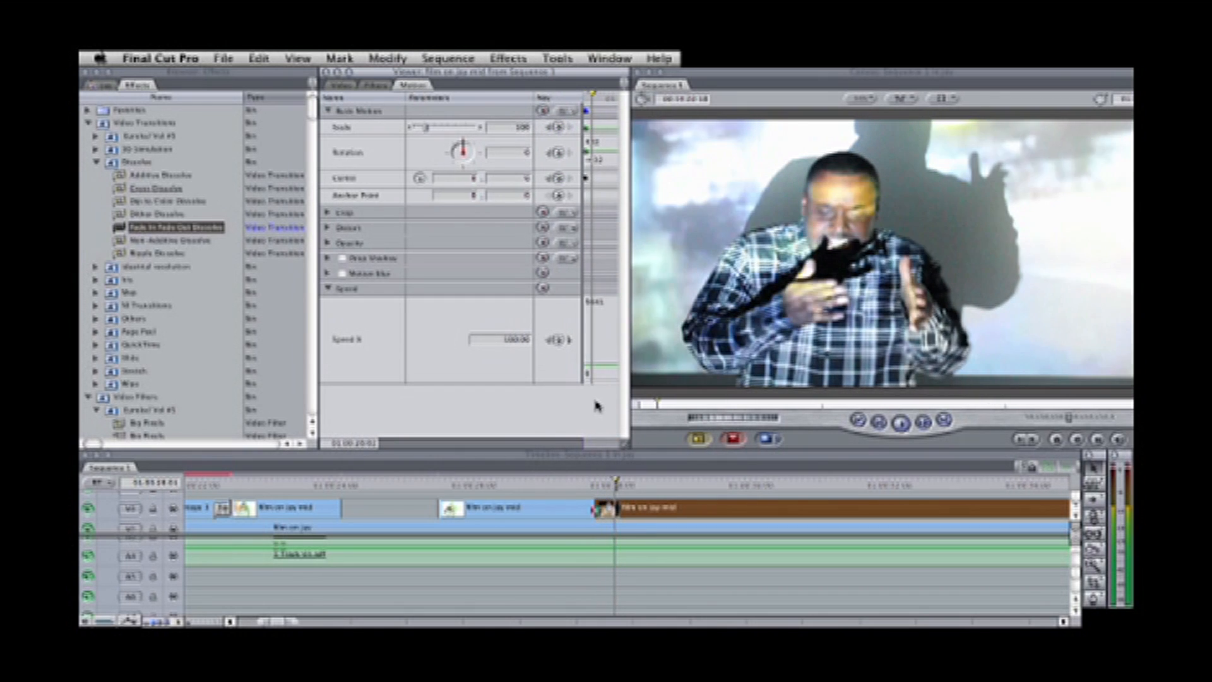
pyautogui.press('Right')
pyautogui.press('Right')
pyautogui.press('Right')
pyautogui.press('Right')
pyautogui.press('Right')
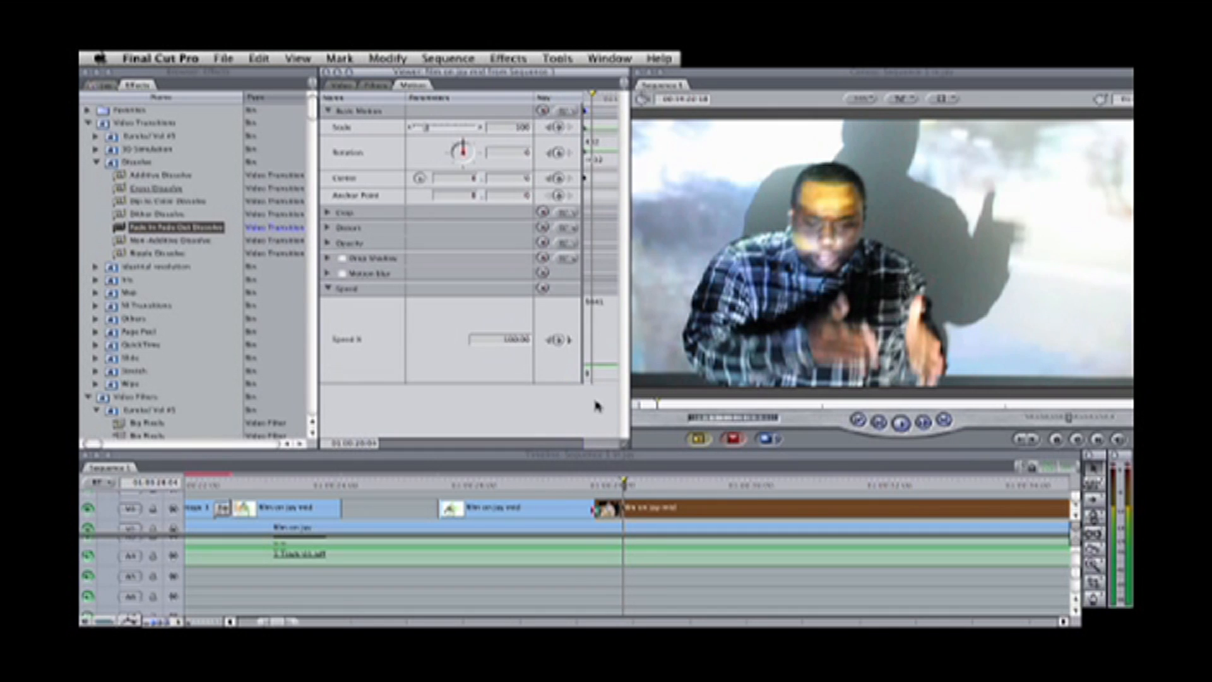
pyautogui.press('Right')
pyautogui.press('Right')
pyautogui.press('Right')
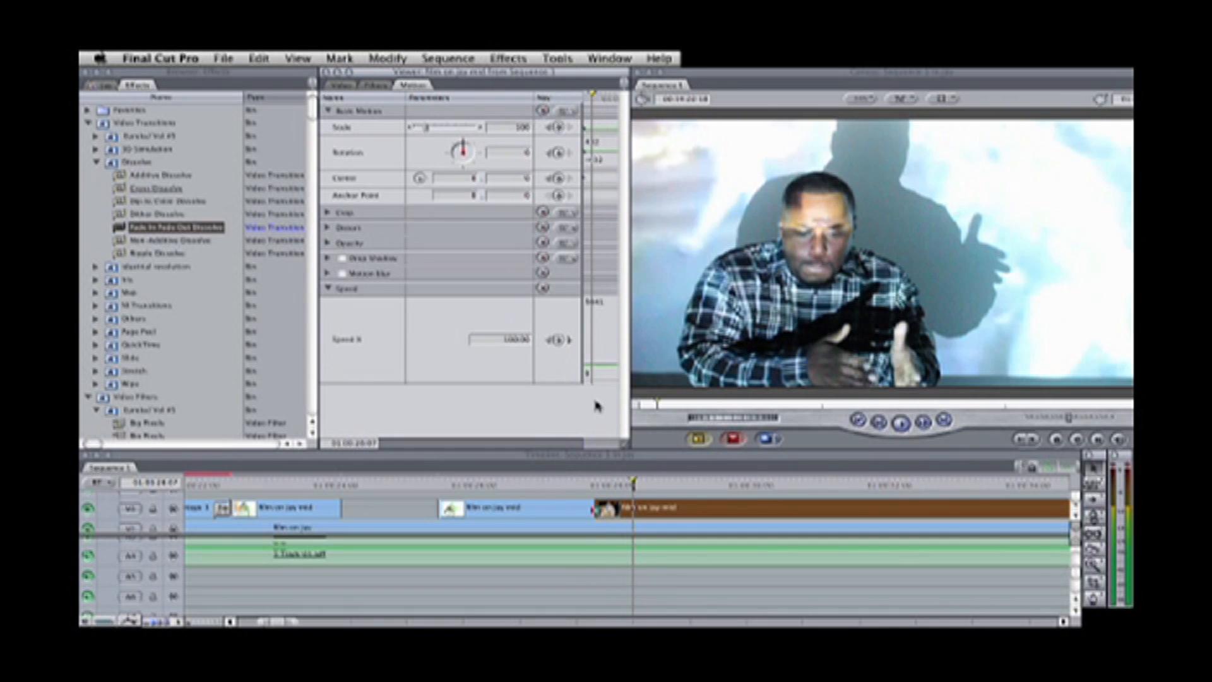
pyautogui.press('Right')
pyautogui.press('Right')
pyautogui.press('Right')
pyautogui.press('Right')
pyautogui.press('Right')
pyautogui.press('Right')
pyautogui.press('Right')
pyautogui.press('Right')
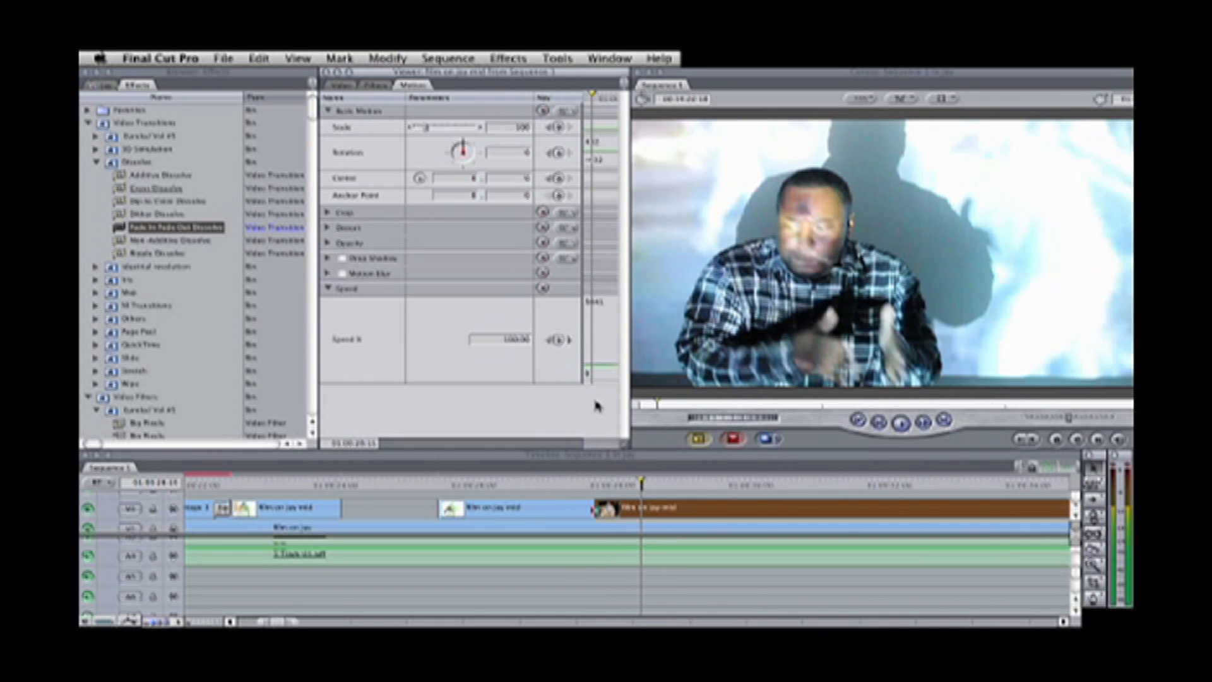
pyautogui.press('Right')
pyautogui.press('Right')
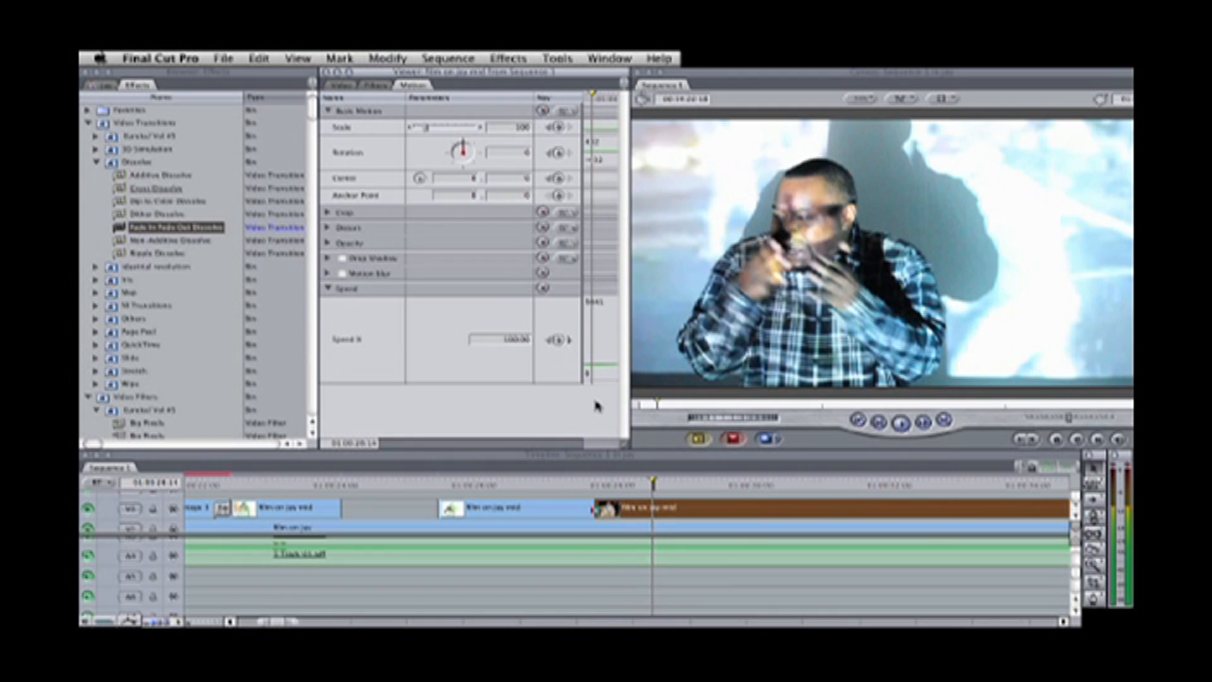
pyautogui.press('Right')
pyautogui.press('Left')
pyautogui.click(1091, 546)
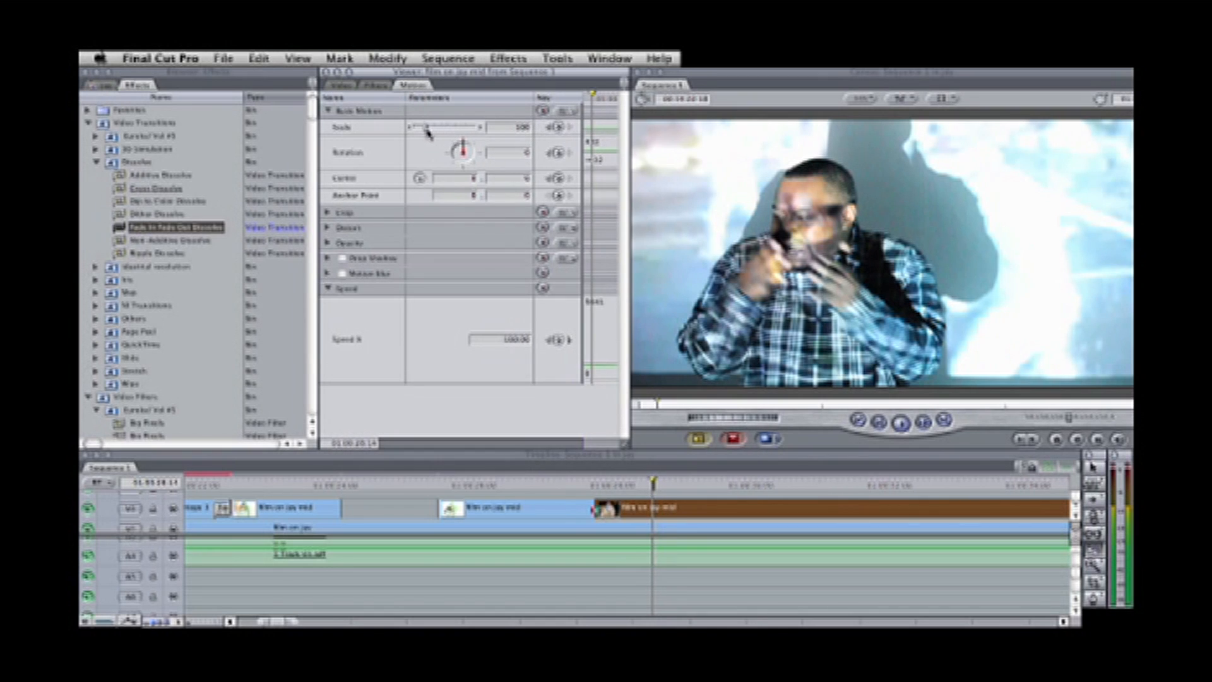
pyautogui.moveTo(427, 130); pyautogui.dragTo(434, 131)
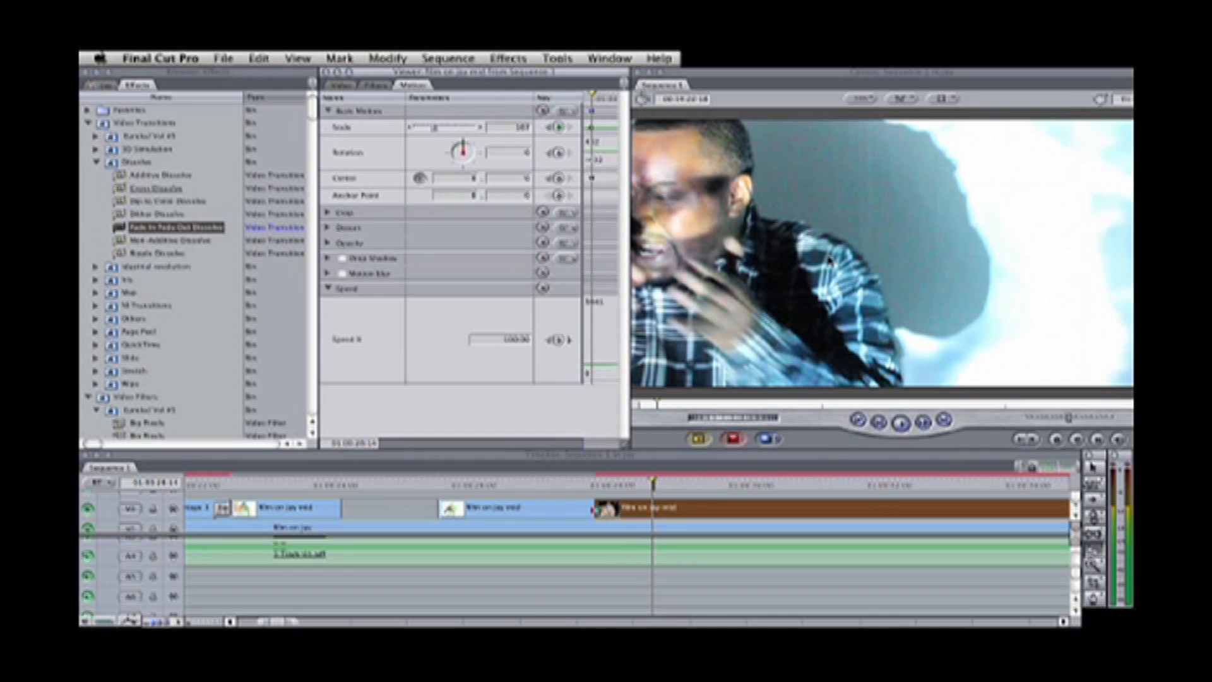
pyautogui.click(826, 260)
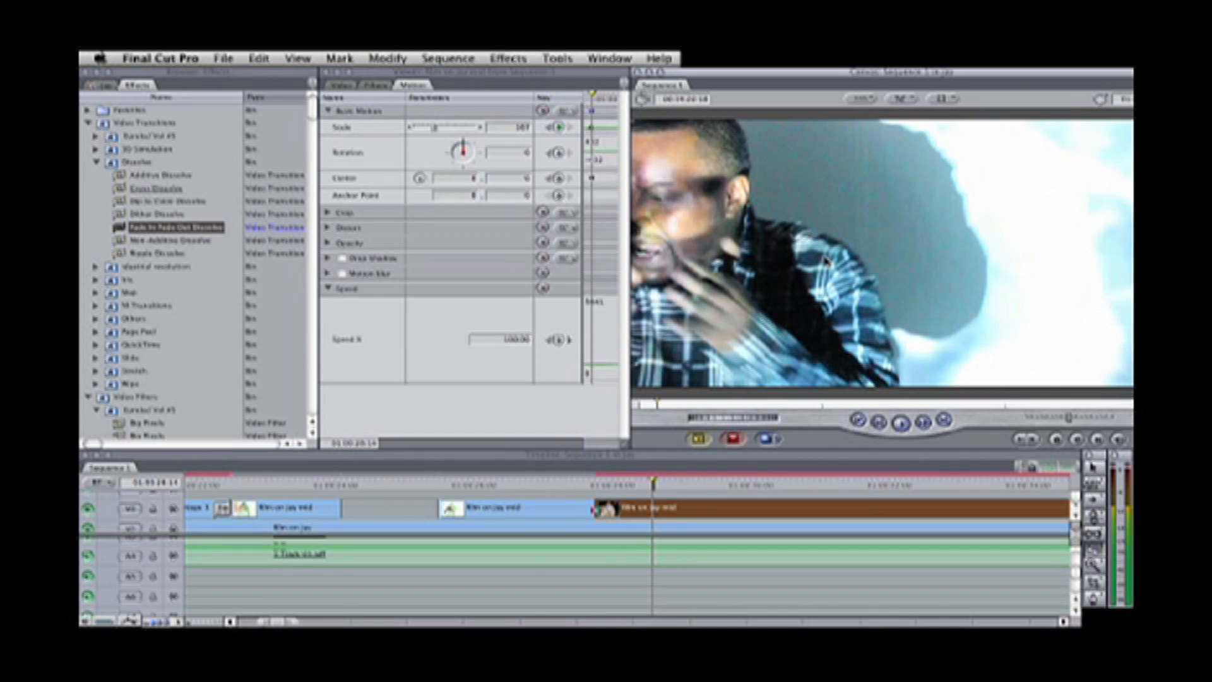
# - Split the film on jay mid segment at 01:00:28:04, midway through its keyframed zoom
pyautogui.moveTo(594, 484); pyautogui.dragTo(627, 513)
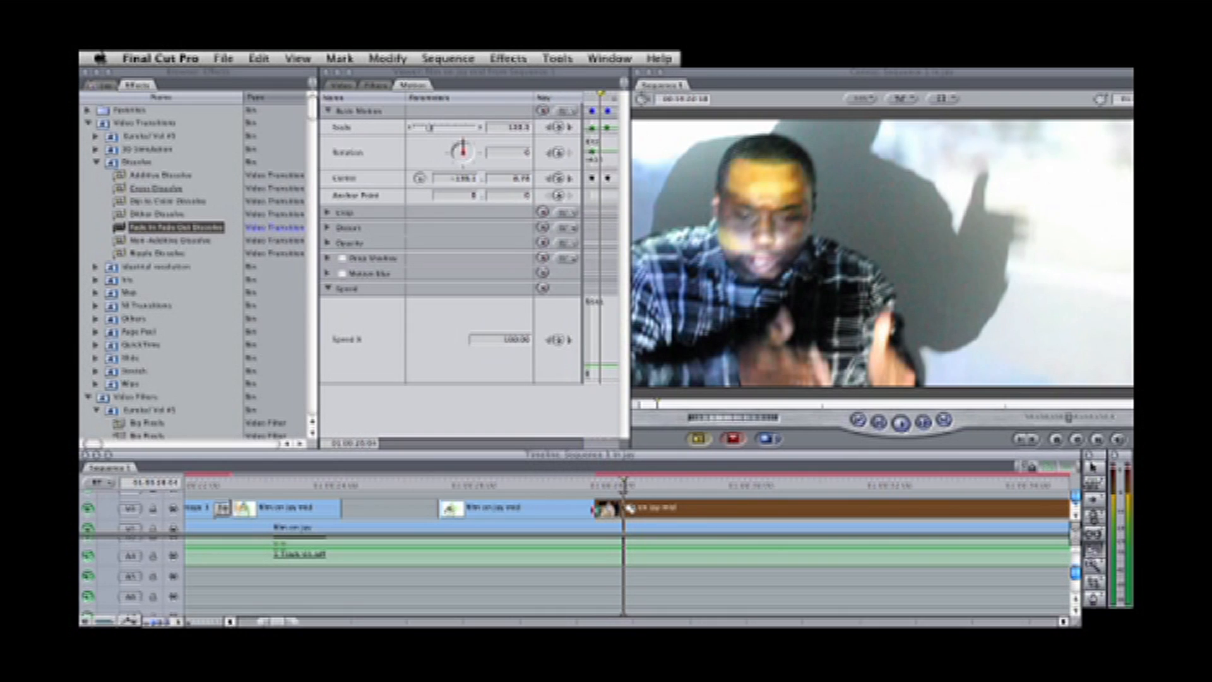
pyautogui.click(625, 507)
# - Examine the keyframed zoom frame by frame from just before its start at 01:00:27:18 to just past 01:00:28:14
pyautogui.click(613, 484)
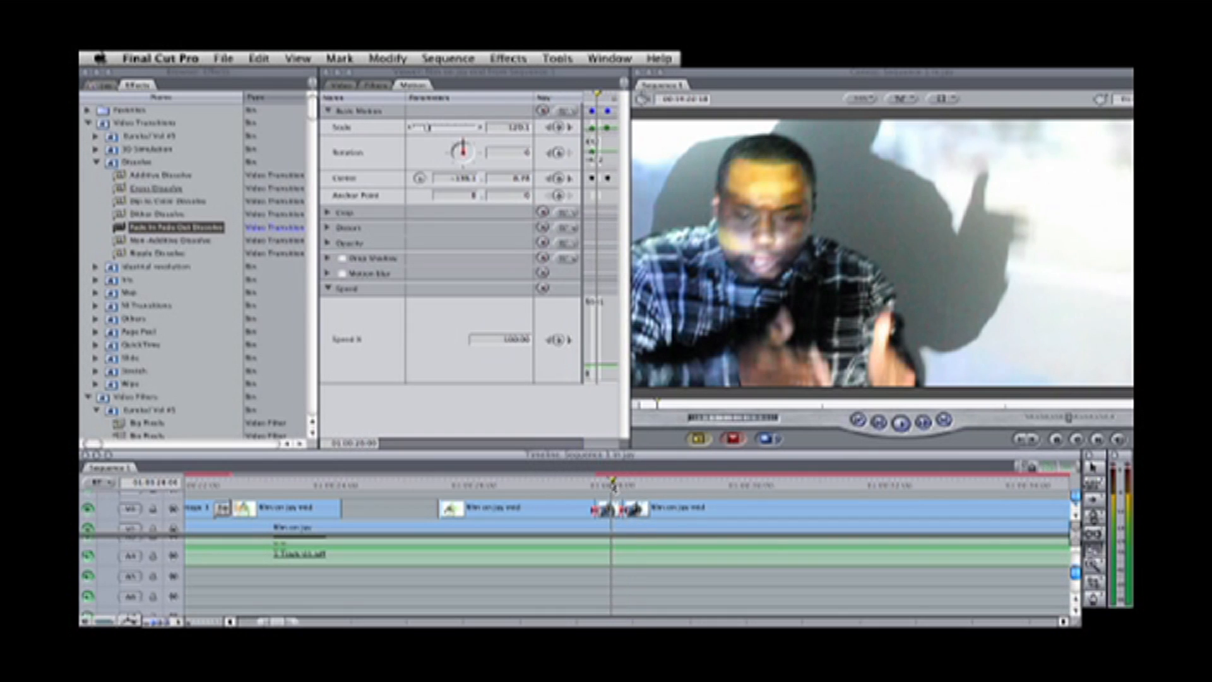
pyautogui.moveTo(614, 486); pyautogui.dragTo(612, 486)
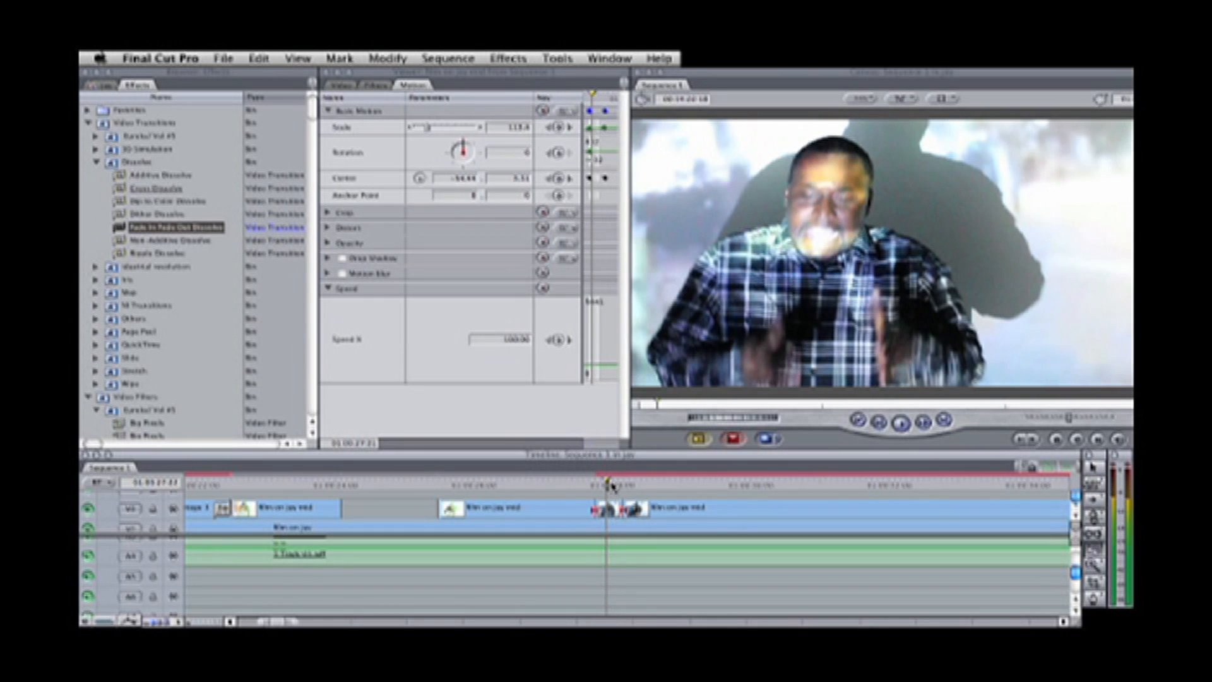
pyautogui.press('Left')
pyautogui.press('Left')
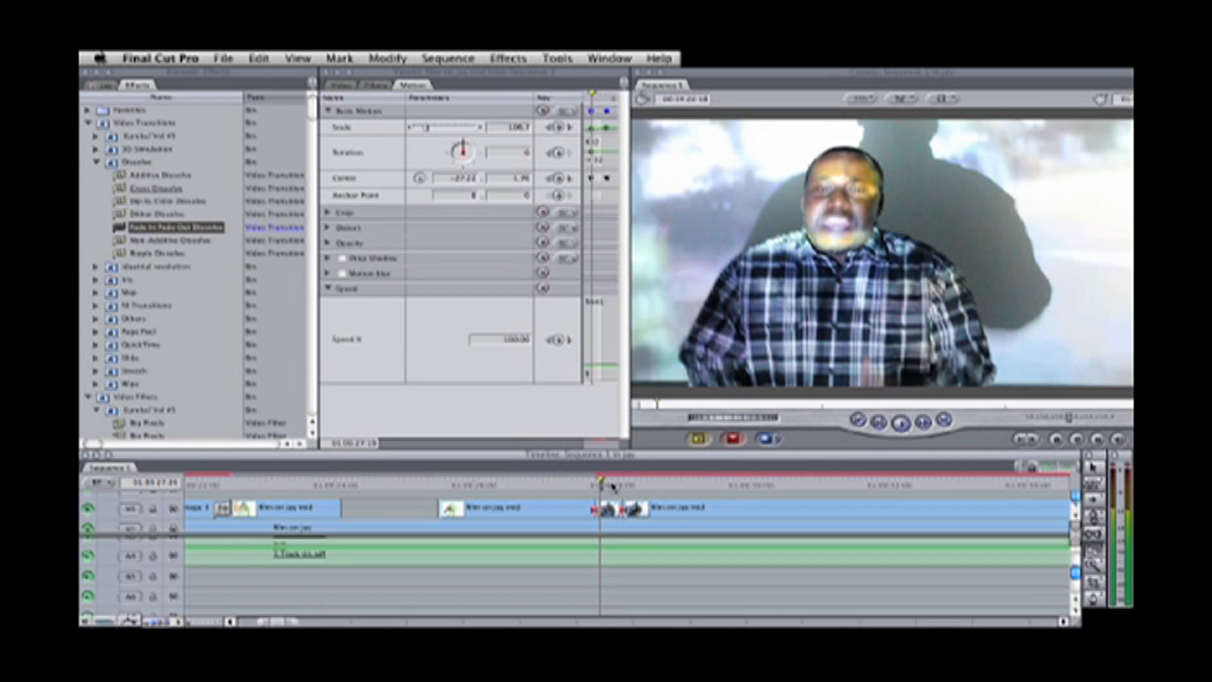
pyautogui.press('Left')
pyautogui.press('Left')
pyautogui.press('Left')
pyautogui.press('Left')
pyautogui.press('Left')
pyautogui.press('Left')
pyautogui.press('Left')
pyautogui.press('Left')
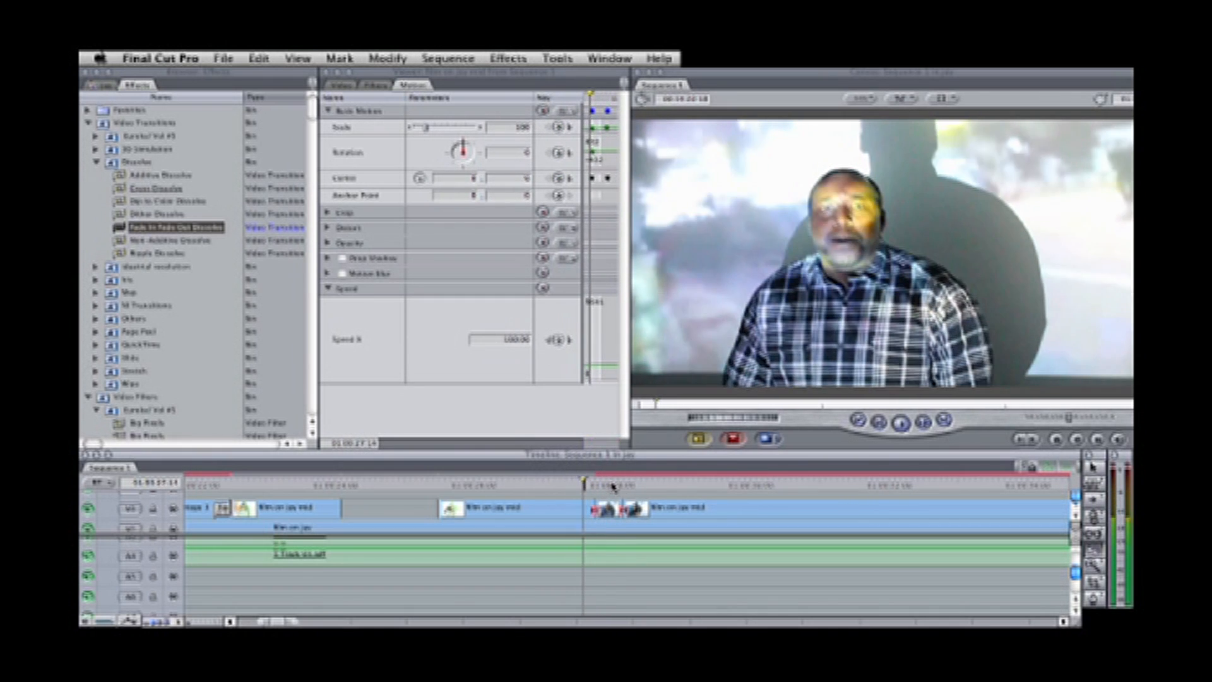
pyautogui.press('Right')
pyautogui.press('Right')
pyautogui.press('Right')
pyautogui.press('Right')
pyautogui.press('Right')
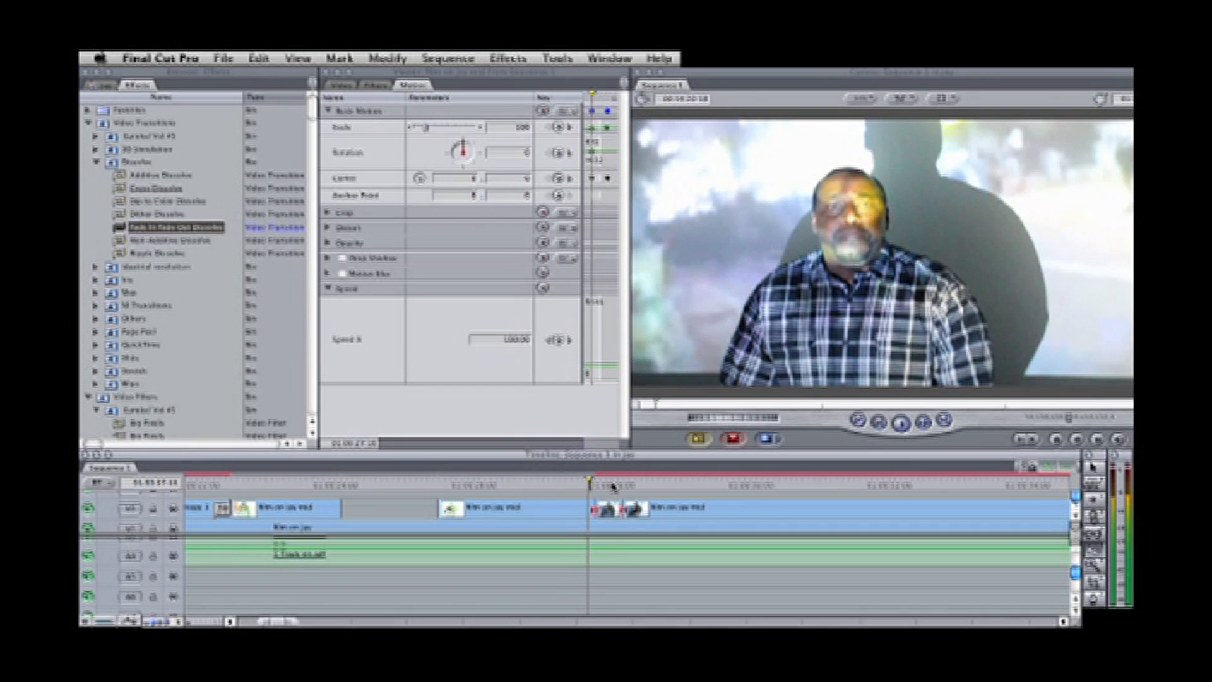
pyautogui.press('Right')
pyautogui.press('Right')
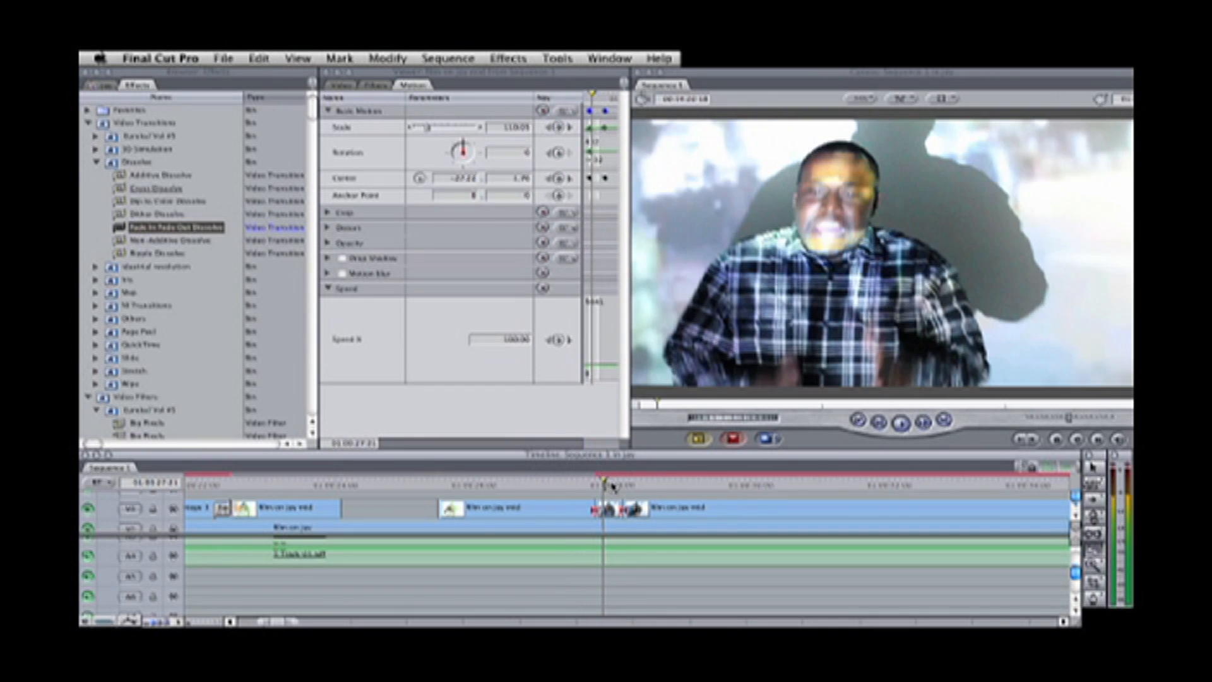
pyautogui.press('Right')
pyautogui.press('Right')
pyautogui.press('Right')
pyautogui.press('Right')
pyautogui.press('Right')
pyautogui.press('Right')
pyautogui.press('Right')
pyautogui.press('Right')
pyautogui.press('Right')
pyautogui.press('Right')
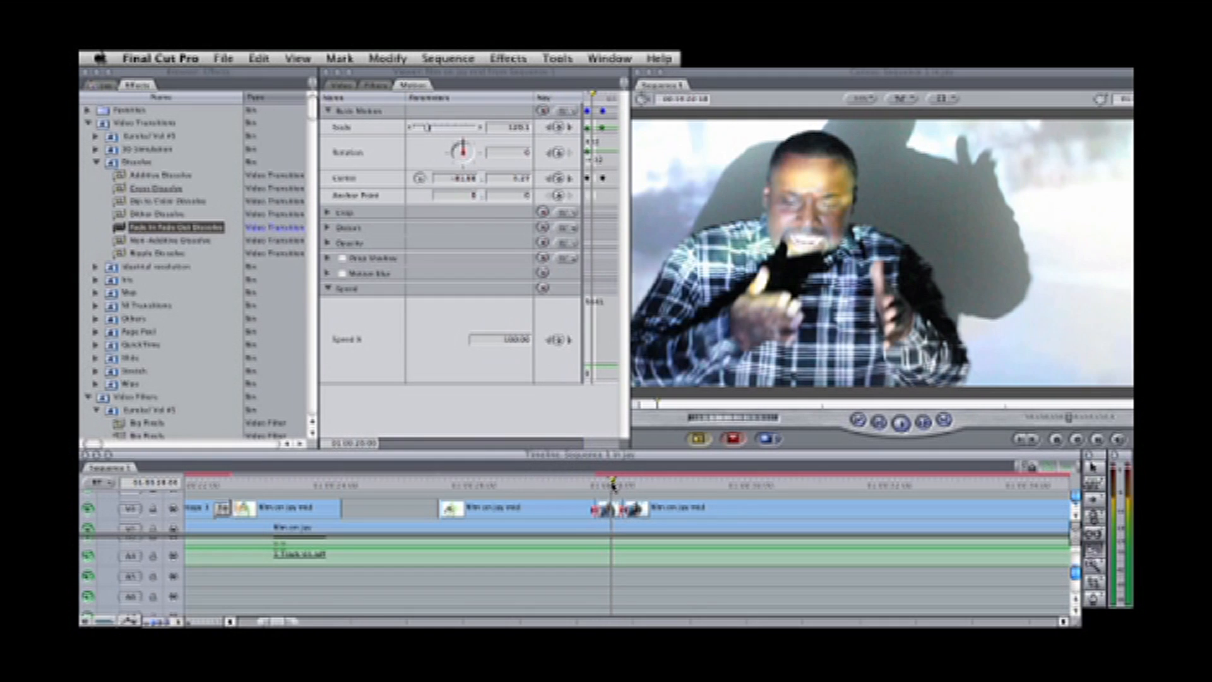
pyautogui.moveTo(613, 485); pyautogui.dragTo(617, 486)
pyautogui.press('Right')
pyautogui.press('Right')
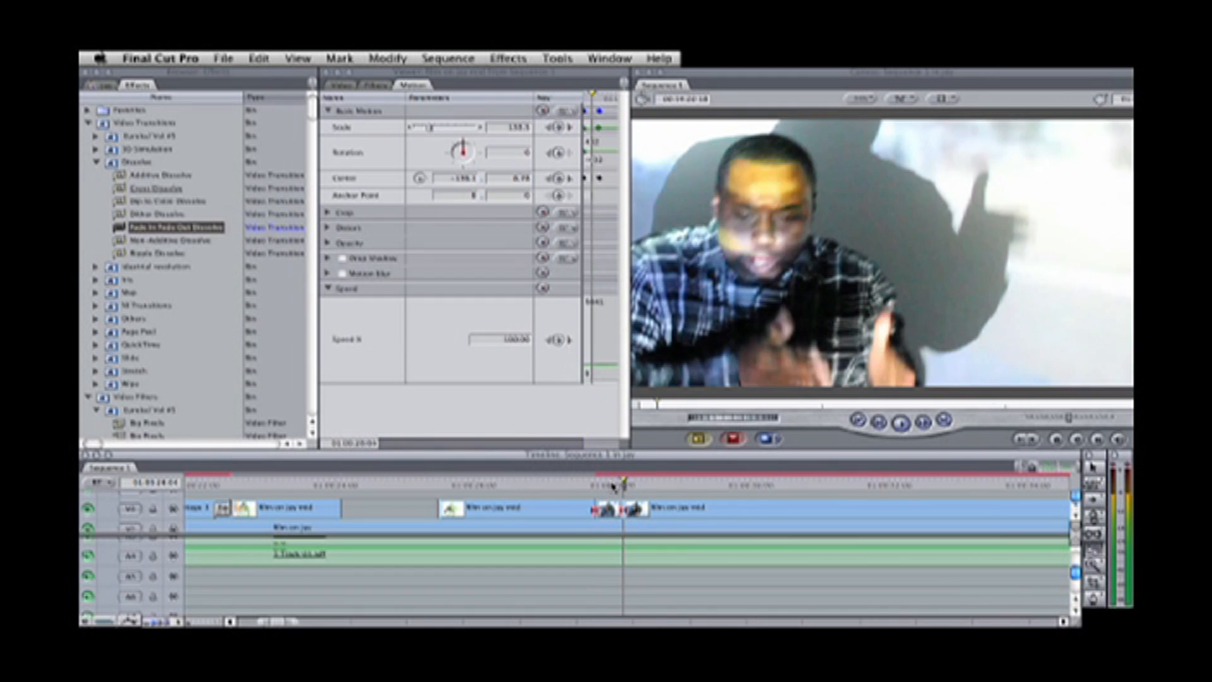
pyautogui.press('Right')
pyautogui.press('Right')
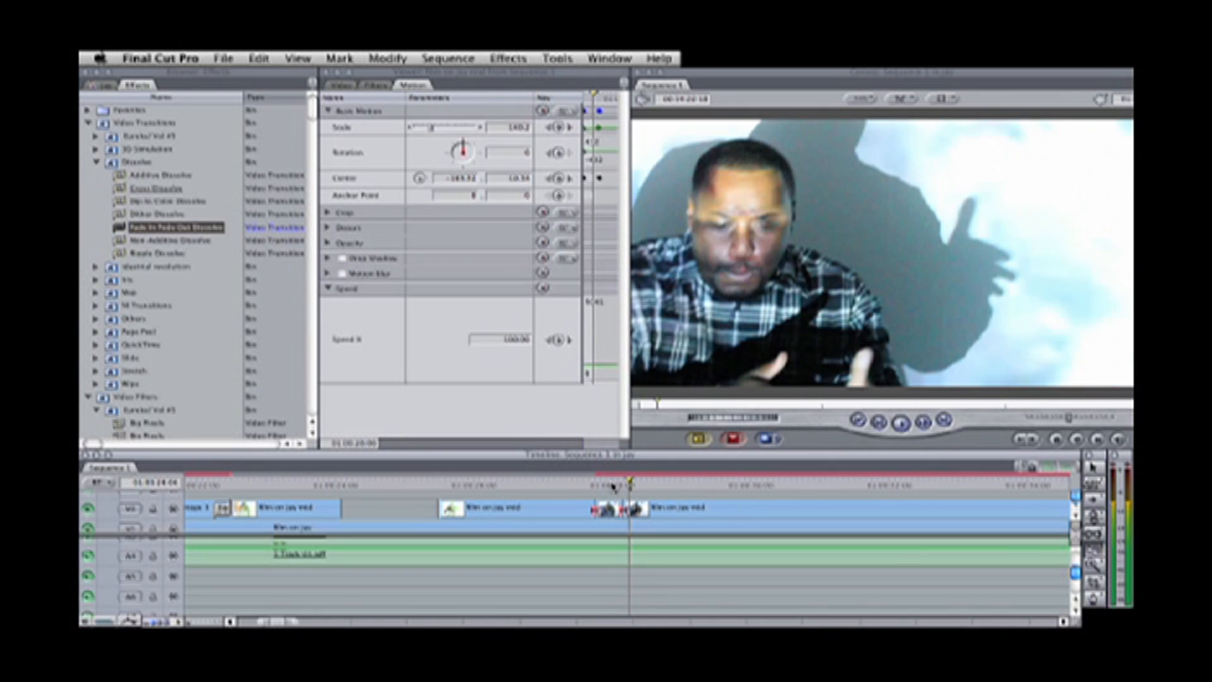
pyautogui.press('Right')
pyautogui.press('Right')
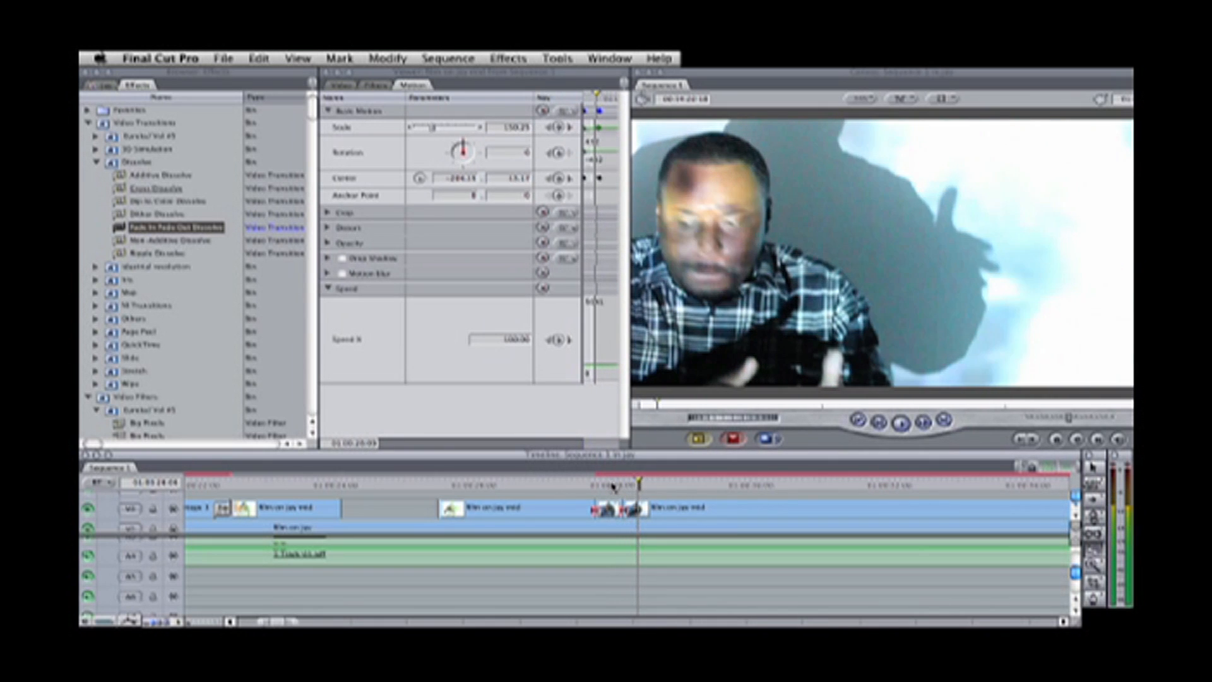
pyautogui.press('Right')
pyautogui.press('Right')
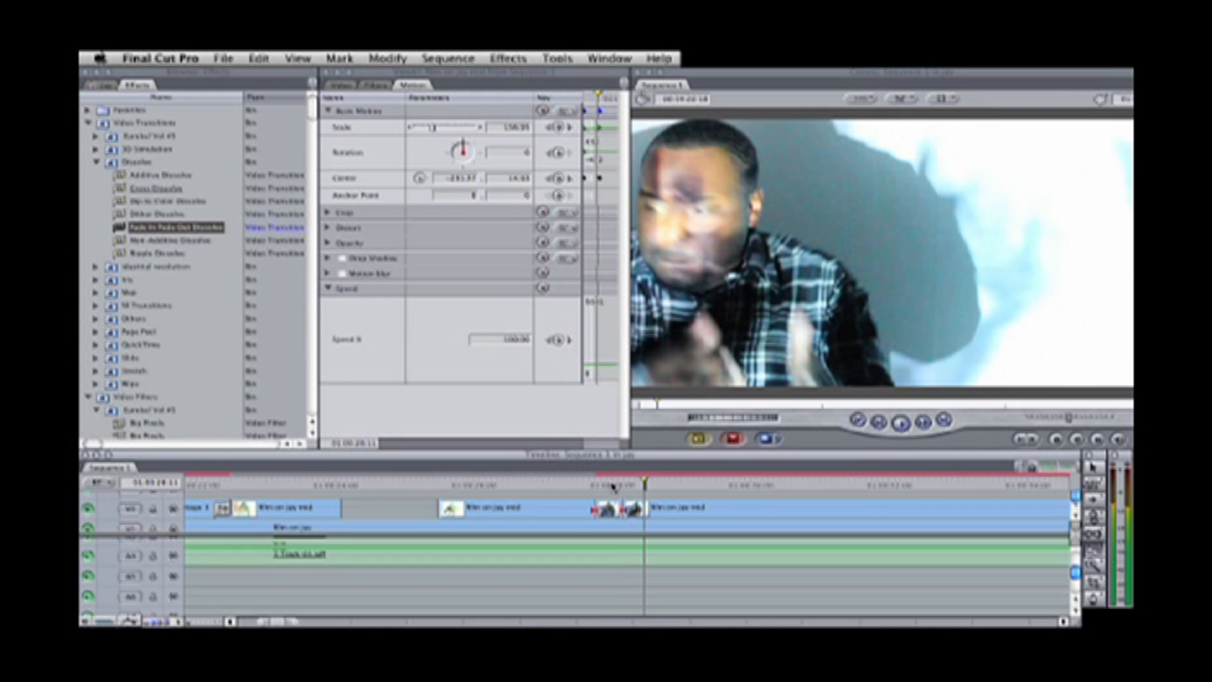
pyautogui.press('Right')
pyautogui.press('Right')
pyautogui.press('Right')
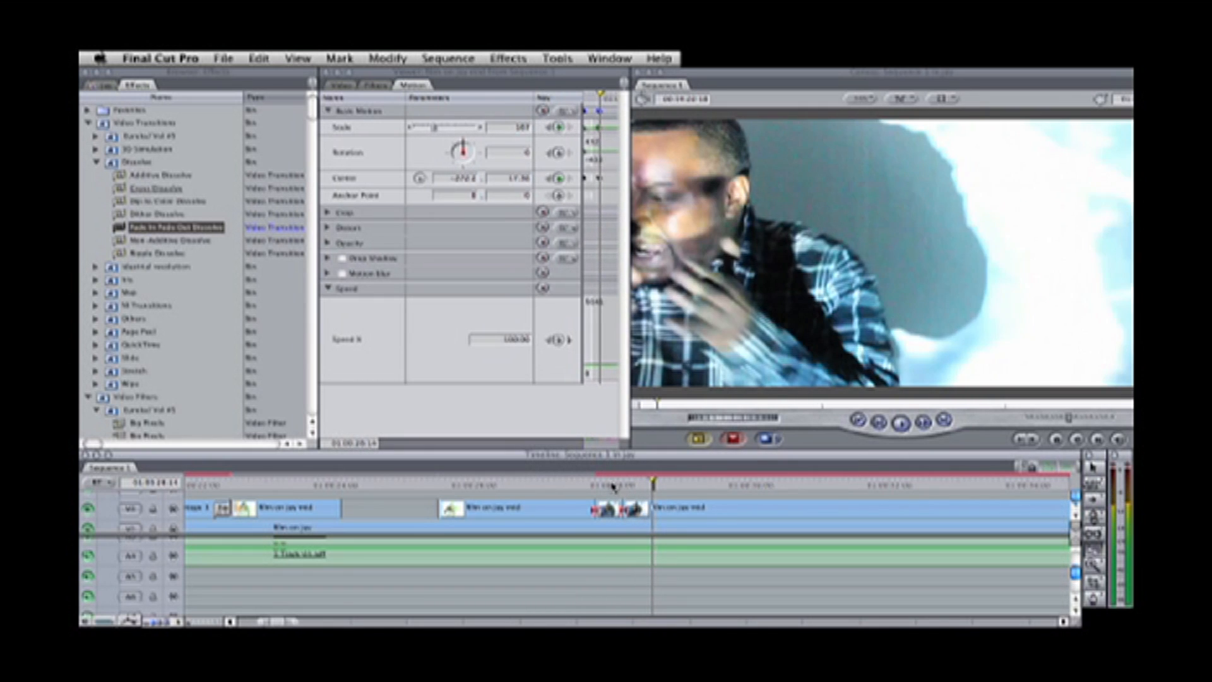
pyautogui.press('Right')
pyautogui.press('Right')
pyautogui.press('Right')
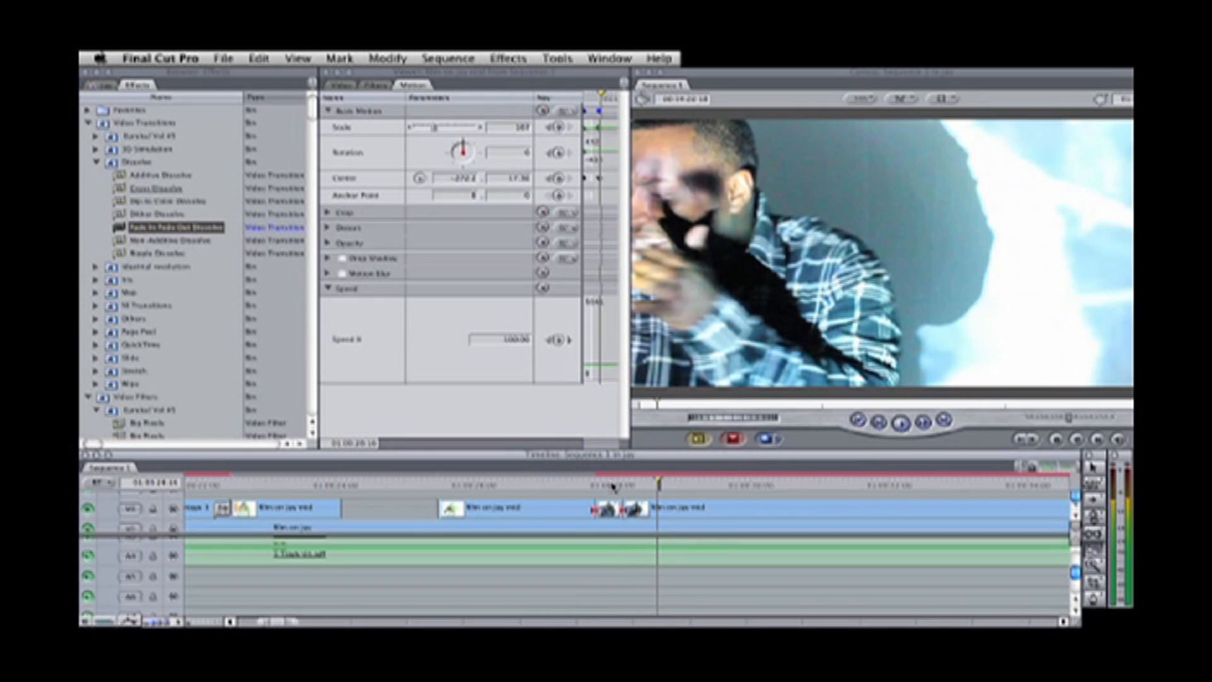
pyautogui.press('Right')
# - Split the film on jay mid clip at 01:00:29:04 and open the motion settings of the part after the cut
pyautogui.click(693, 508)
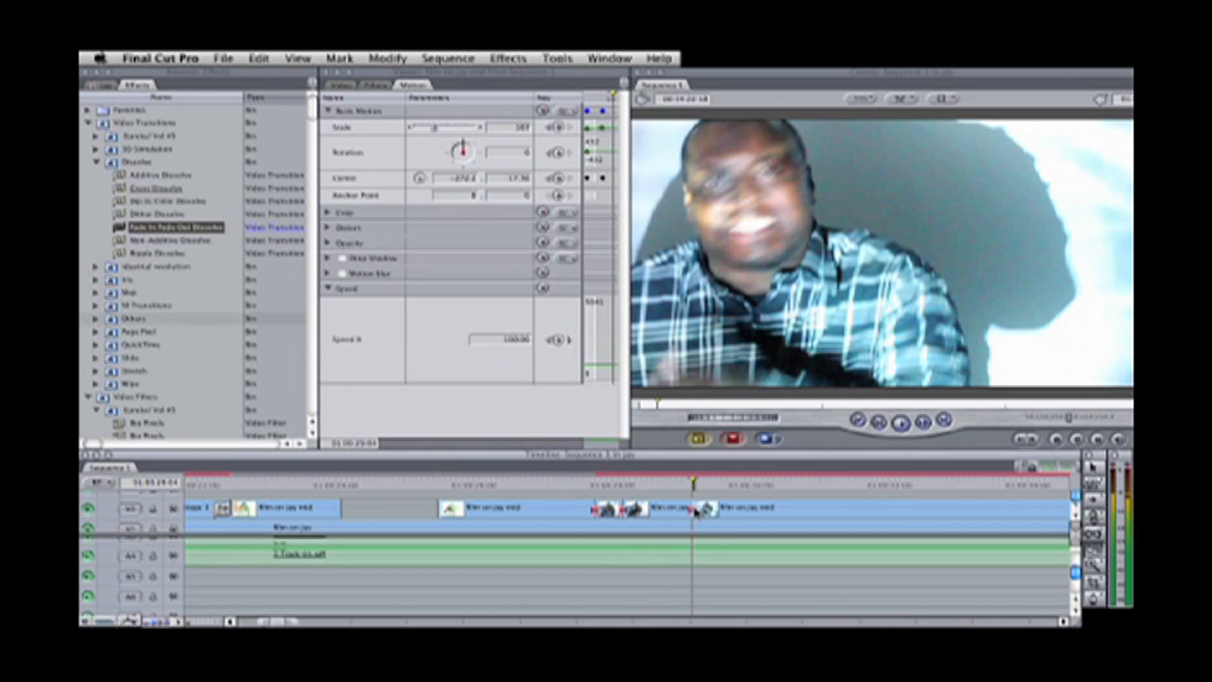
pyautogui.click(1094, 471)
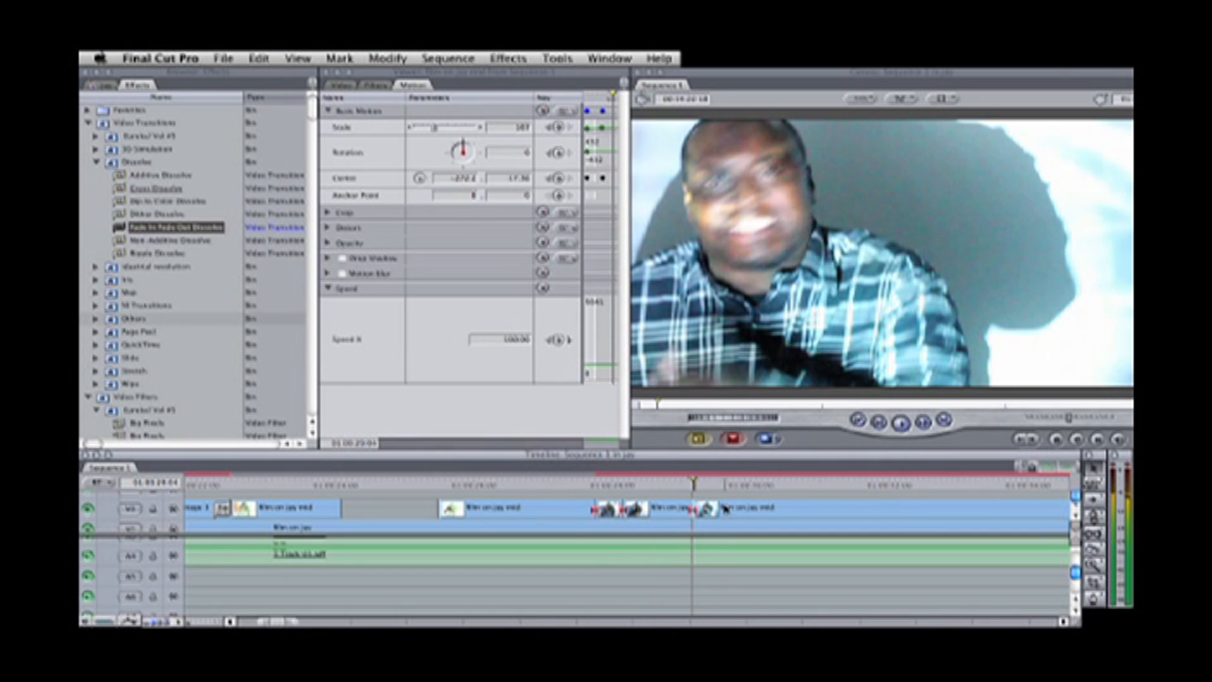
pyautogui.click(699, 509)
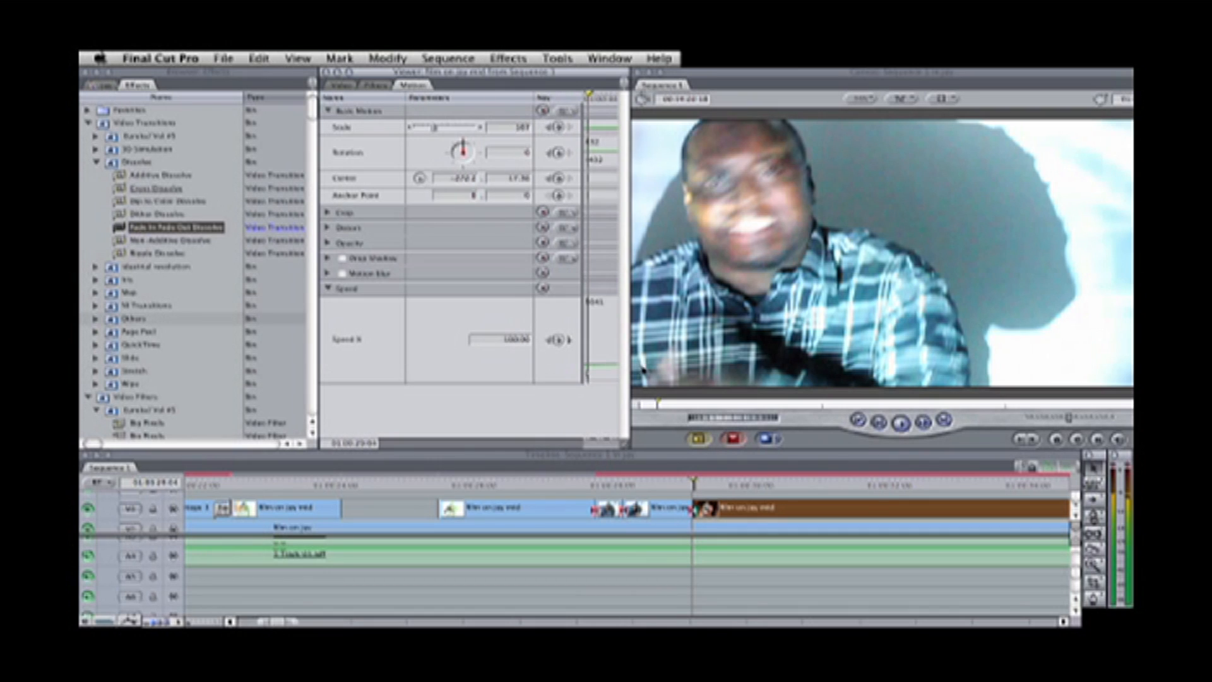
# - Split the film on jay mid clip again at 01:00:29:19 to isolate a short segment starting at 01:00:29:04
pyautogui.click(707, 481)
pyautogui.moveTo(709, 485); pyautogui.dragTo(737, 486)
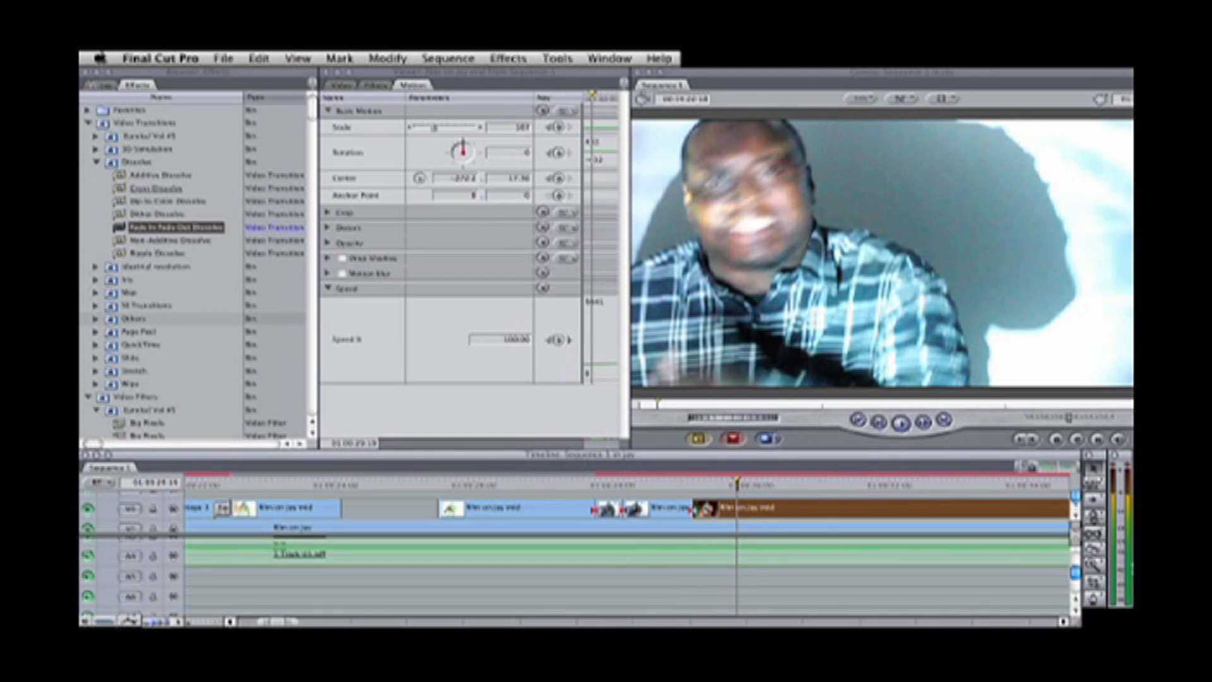
pyautogui.click(1099, 548)
pyautogui.click(737, 512)
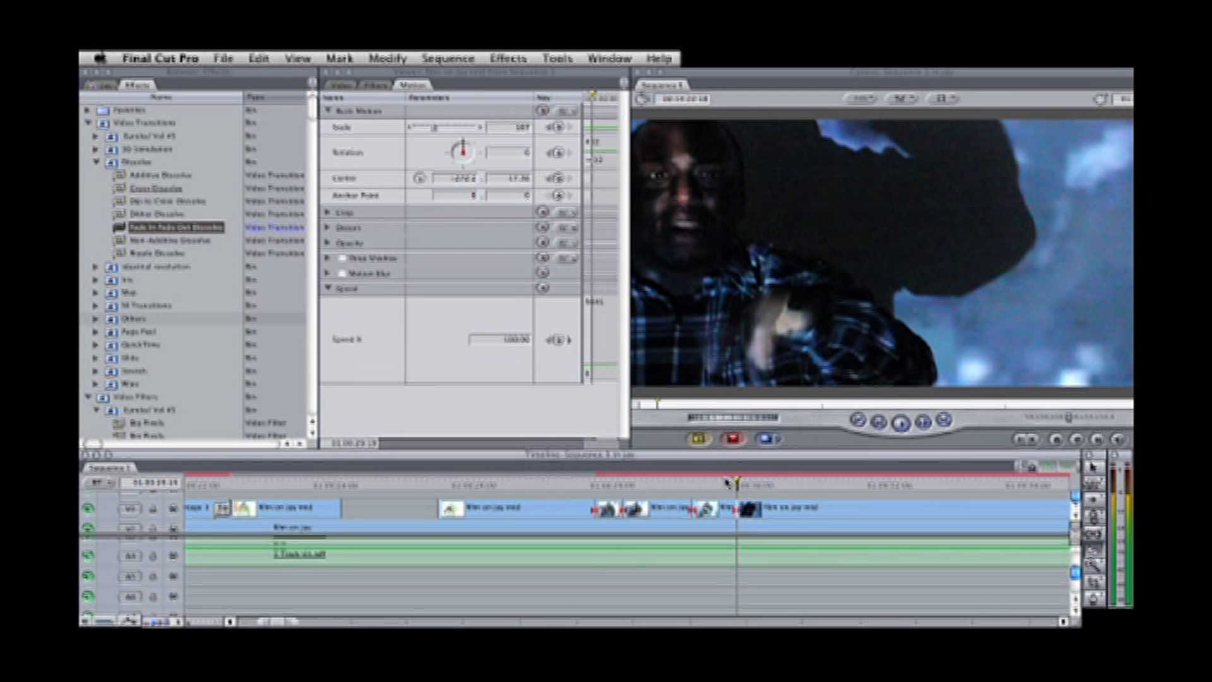
# - Try a new center and a larger scale on the opened short segment, and undo both changes
pyautogui.click(420, 178)
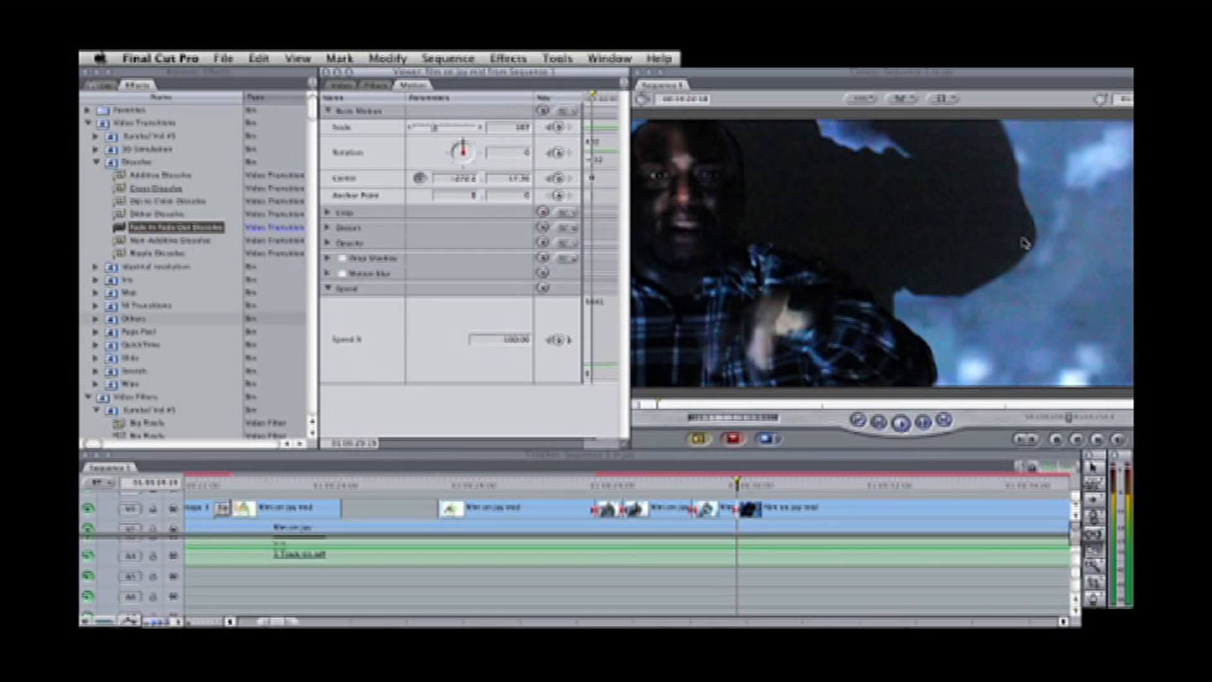
pyautogui.click(661, 252)
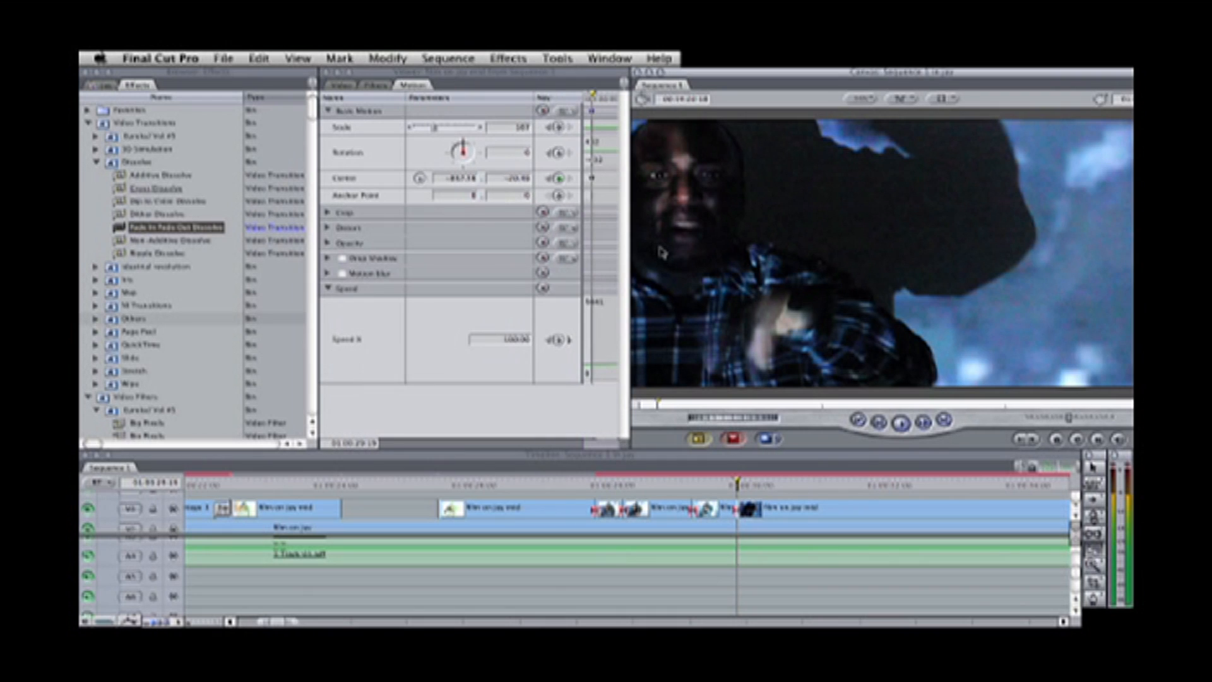
pyautogui.moveTo(436, 131); pyautogui.dragTo(441, 133)
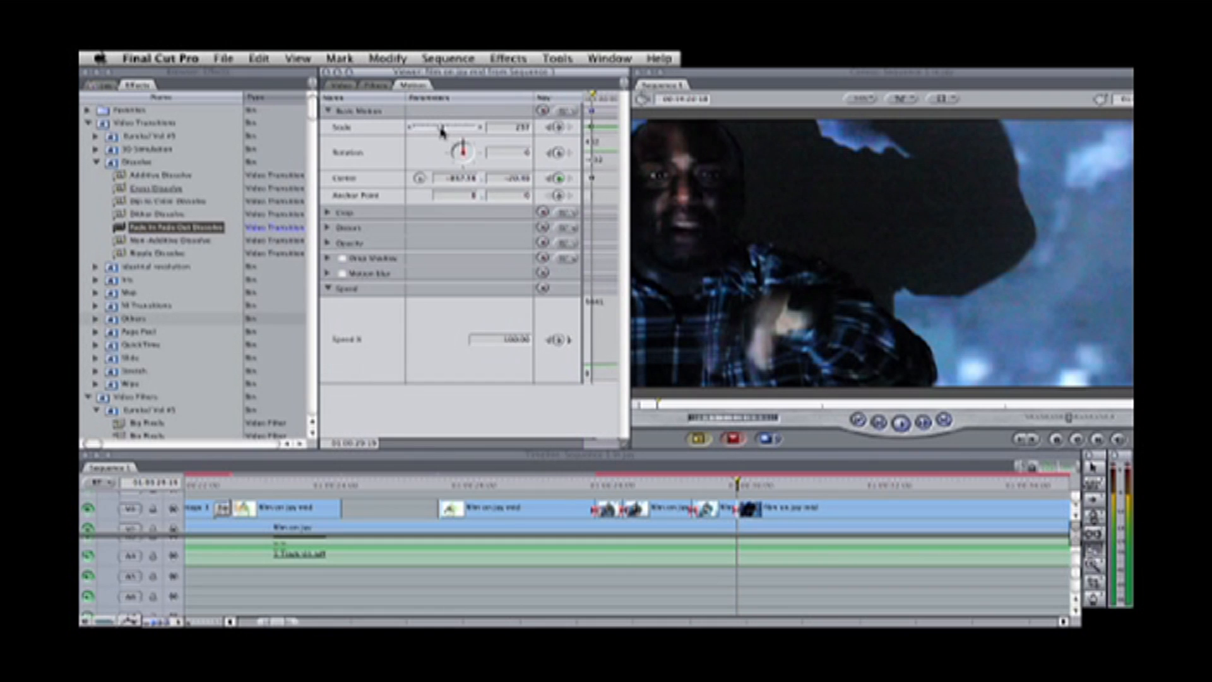
pyautogui.press('super+z')
pyautogui.press('super+z')
# - At 01:00:29:18, enlarge the short film on jay mid segment to a scale of 229 and shift its center down and right
pyautogui.click(764, 510)
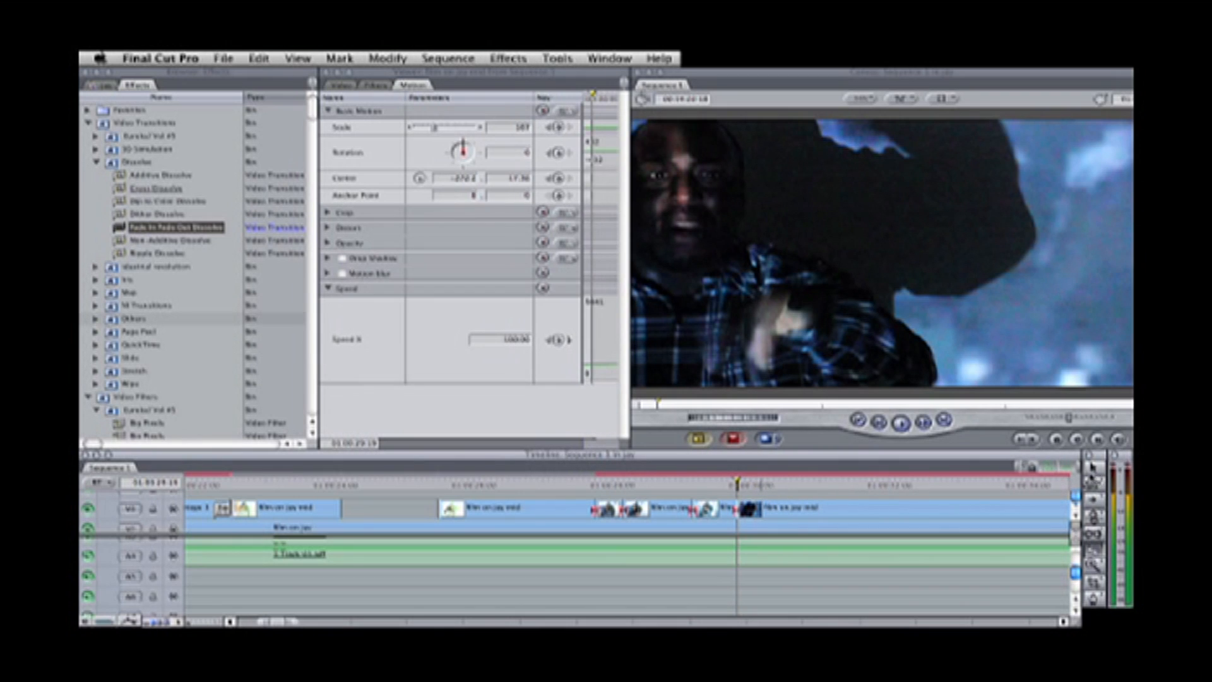
pyautogui.click(751, 512)
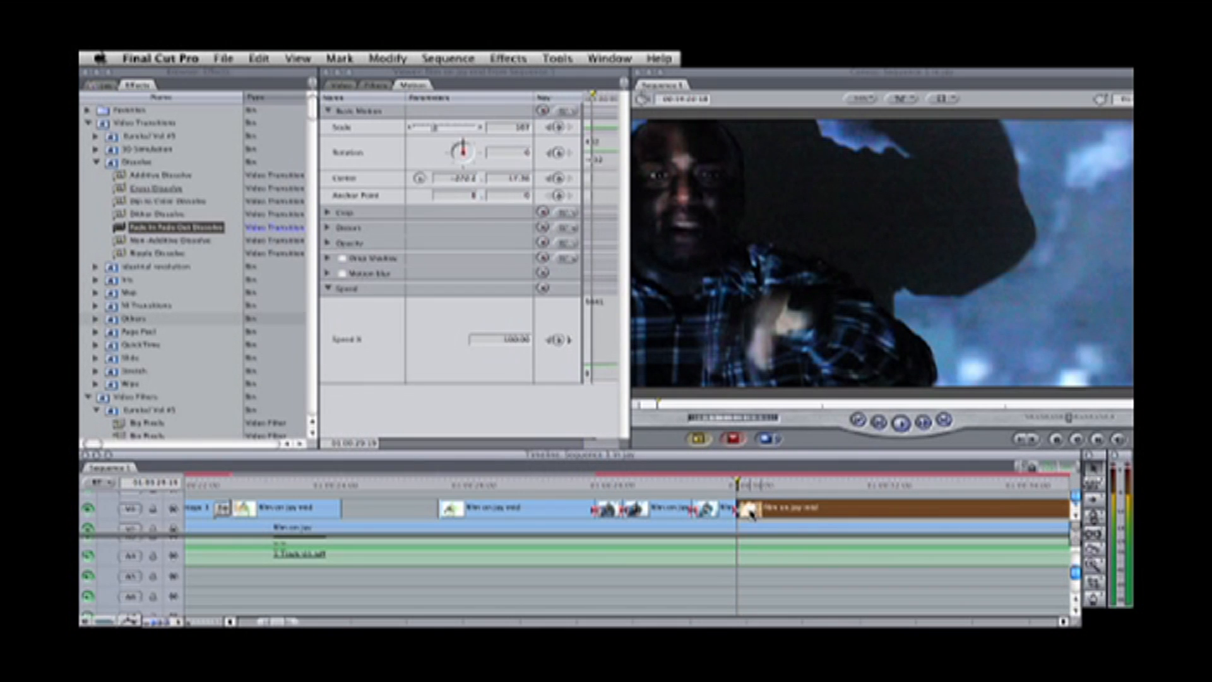
pyautogui.doubleClick(752, 511)
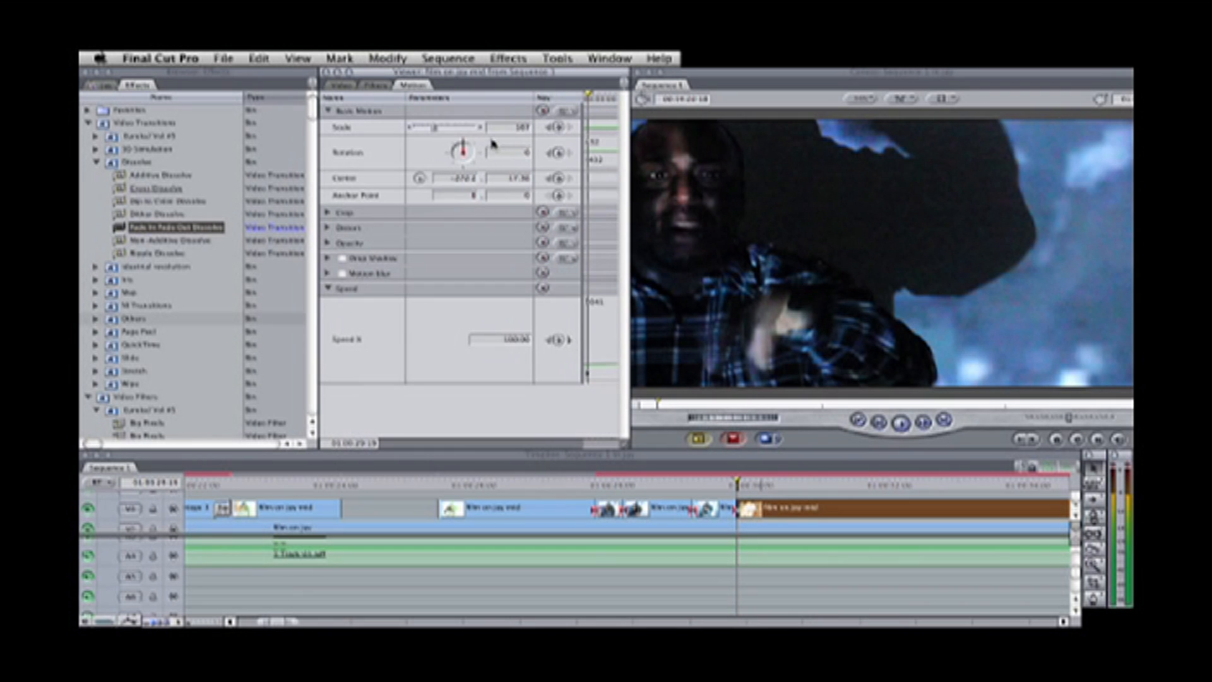
pyautogui.doubleClick(729, 515)
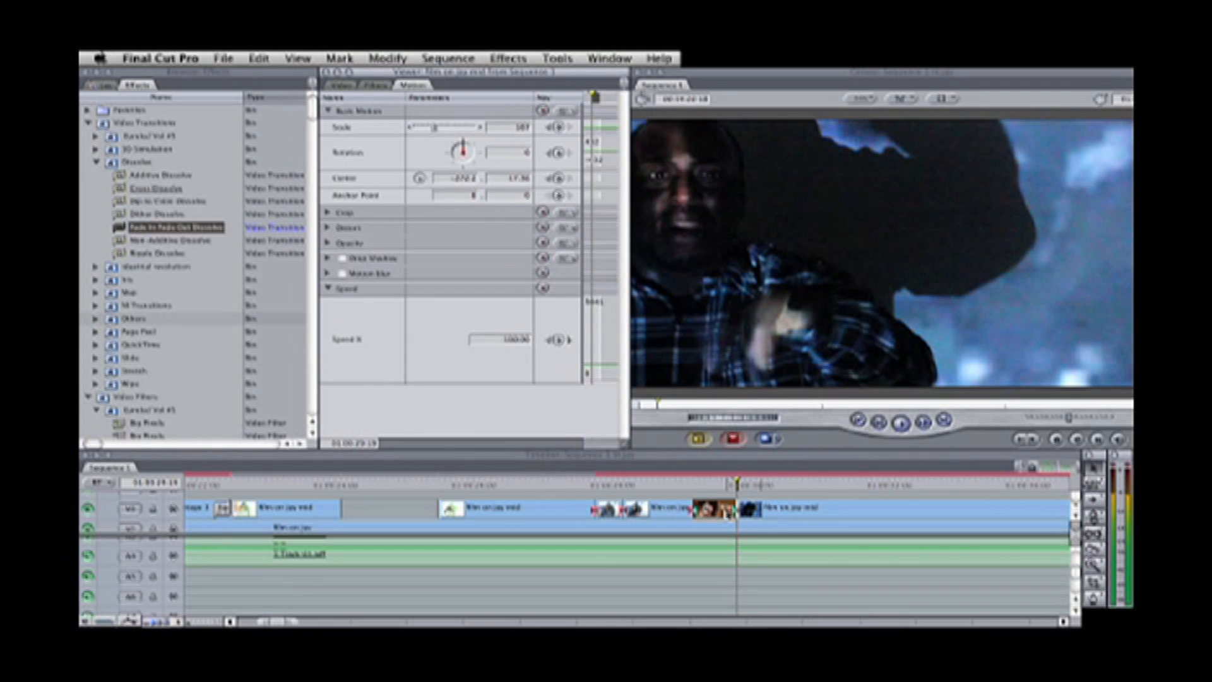
pyautogui.click(730, 485)
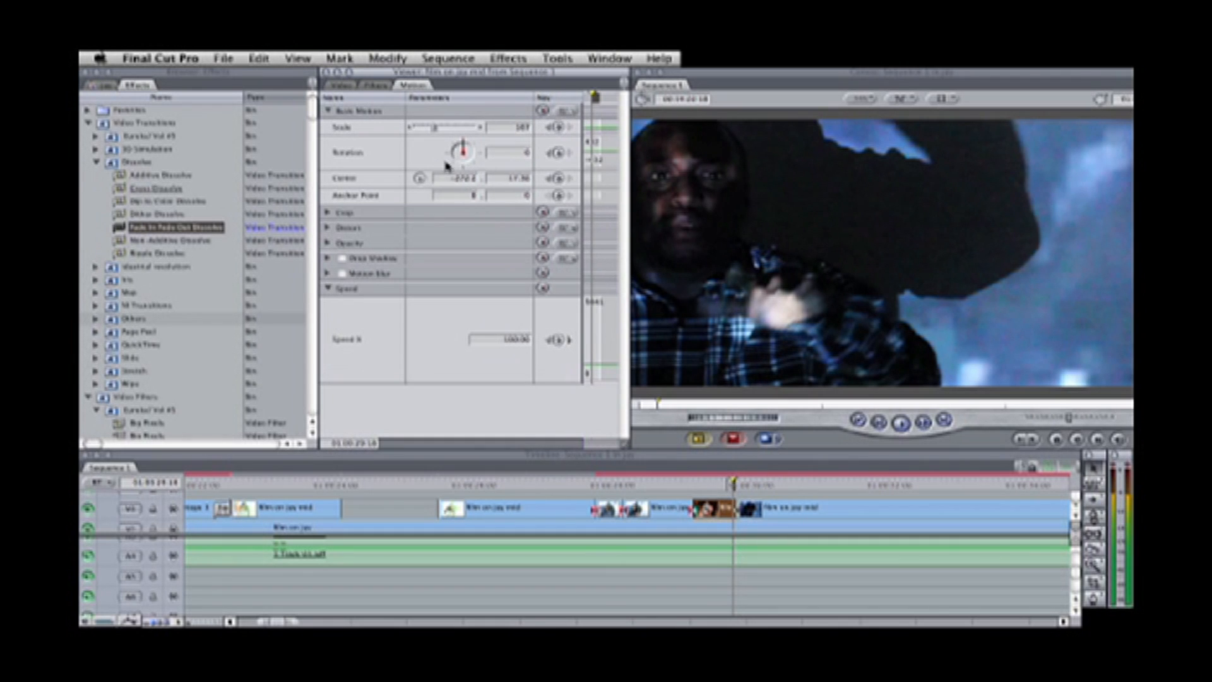
pyautogui.moveTo(437, 130); pyautogui.dragTo(441, 131)
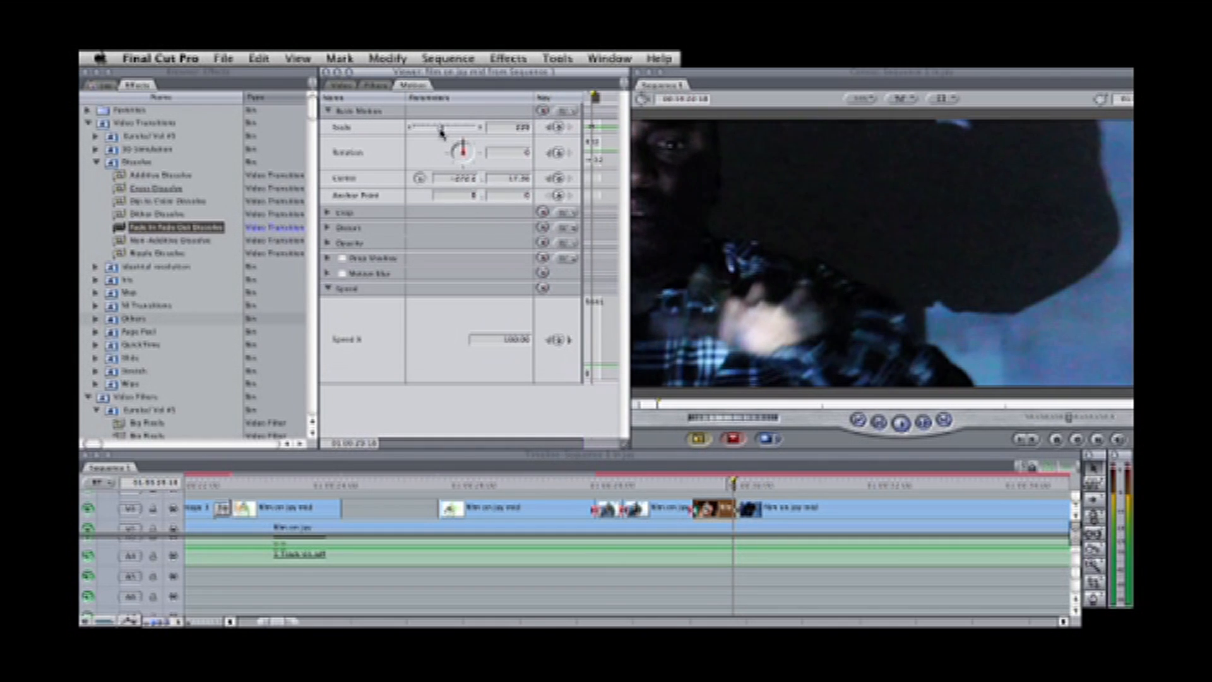
pyautogui.click(419, 178)
pyautogui.moveTo(829, 255); pyautogui.dragTo(897, 293)
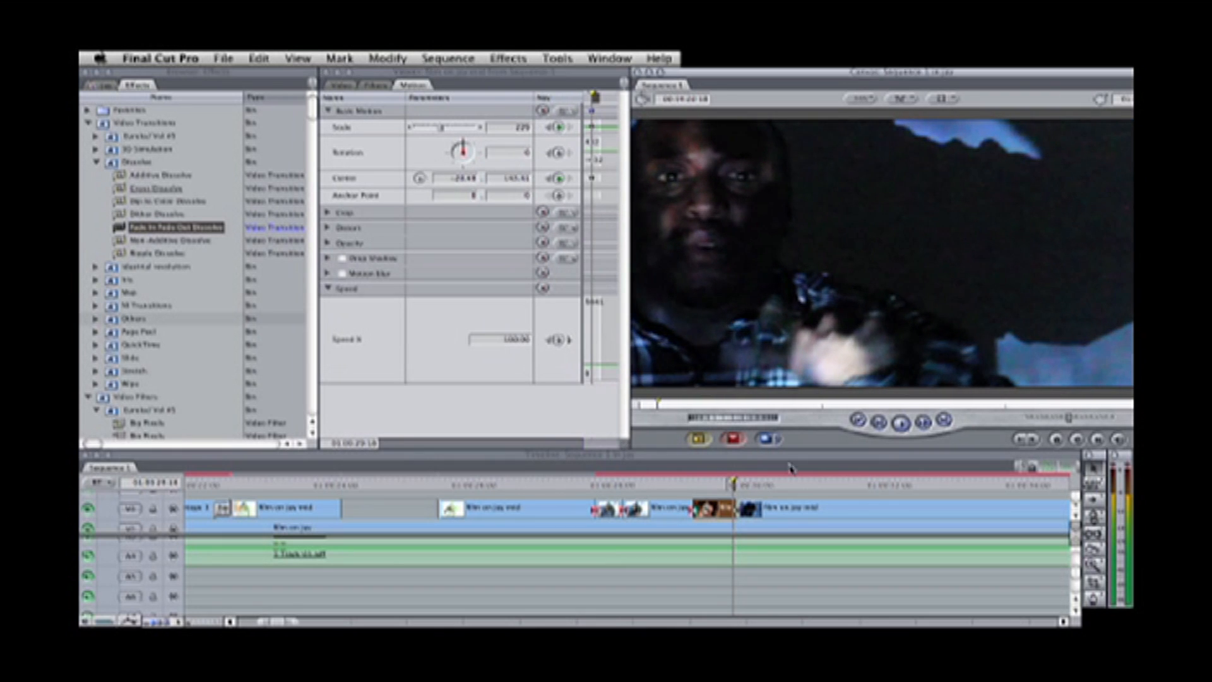
# - Review the zoomed film on jay mid segments up to 01:00:31:16 and render all video and audio in the sequence
pyautogui.click(673, 487)
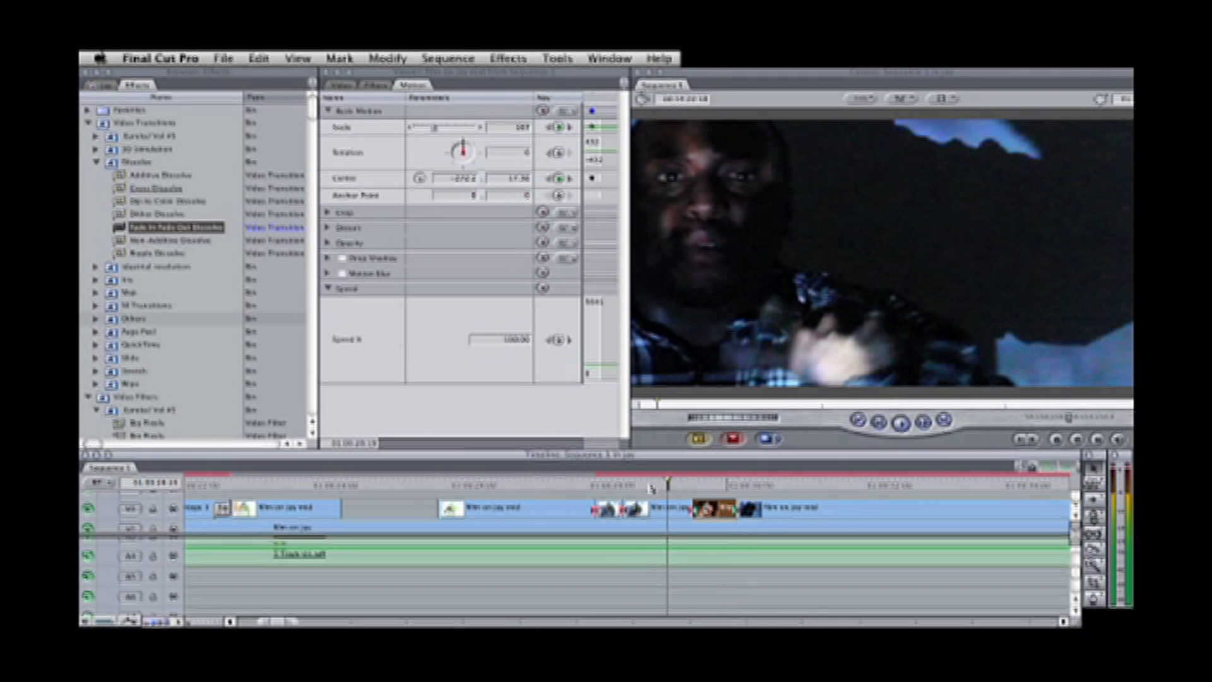
pyautogui.click(627, 487)
pyautogui.moveTo(629, 486); pyautogui.dragTo(867, 510)
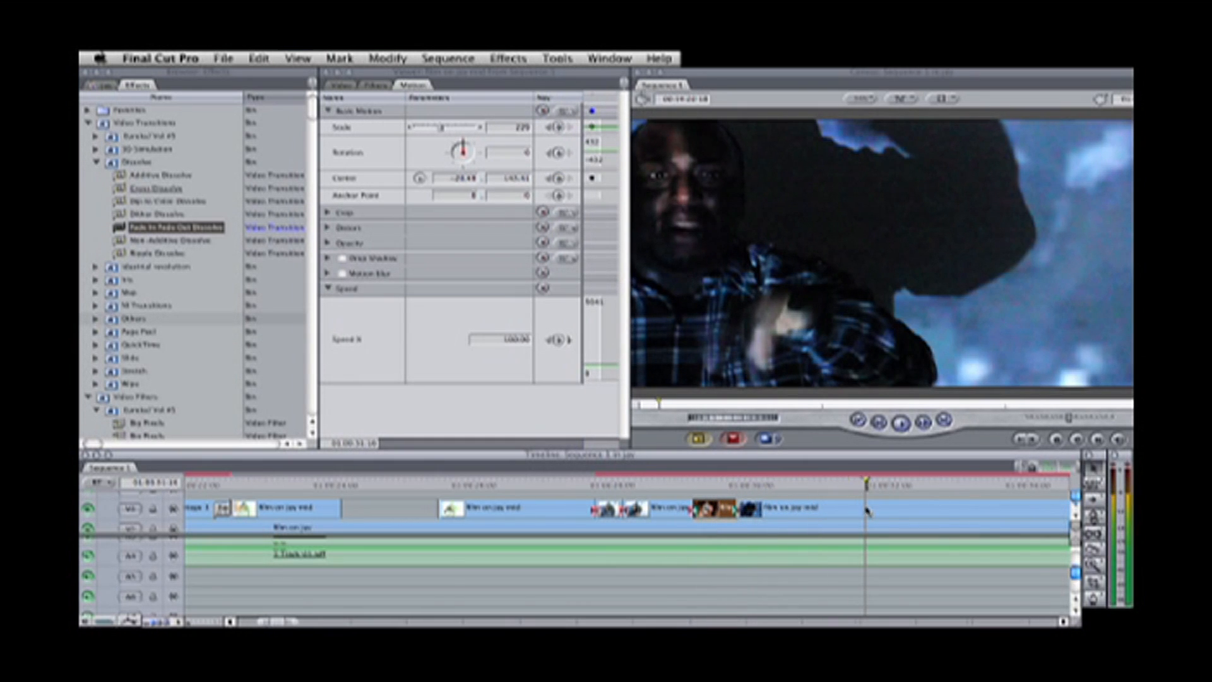
pyautogui.press('super+minus')
pyautogui.press('super+minus')
pyautogui.press('super+minus')
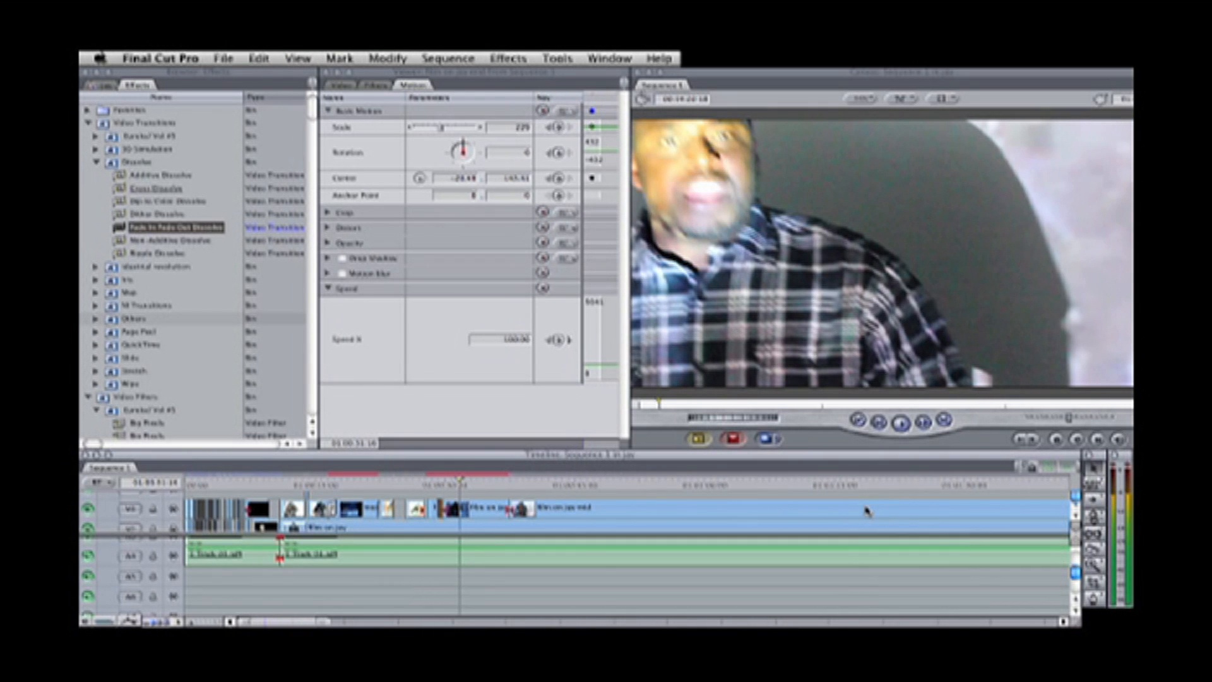
pyautogui.click(431, 58)
pyautogui.moveTo(570, 89)
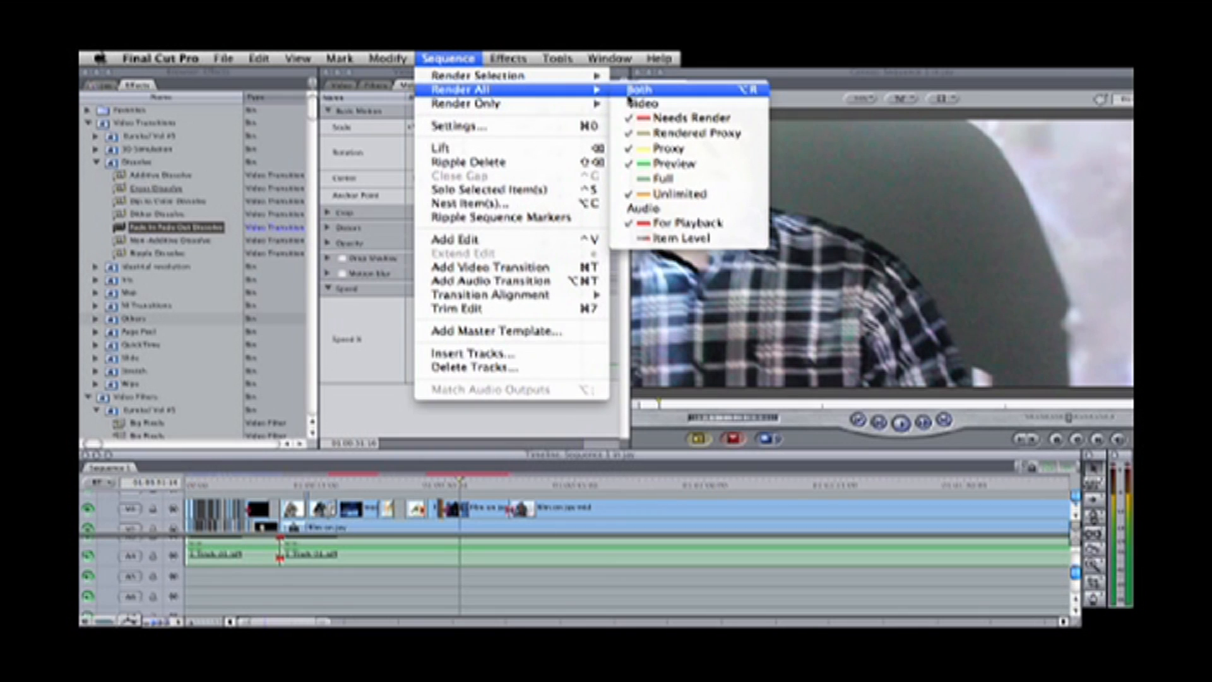
pyautogui.click(629, 95)
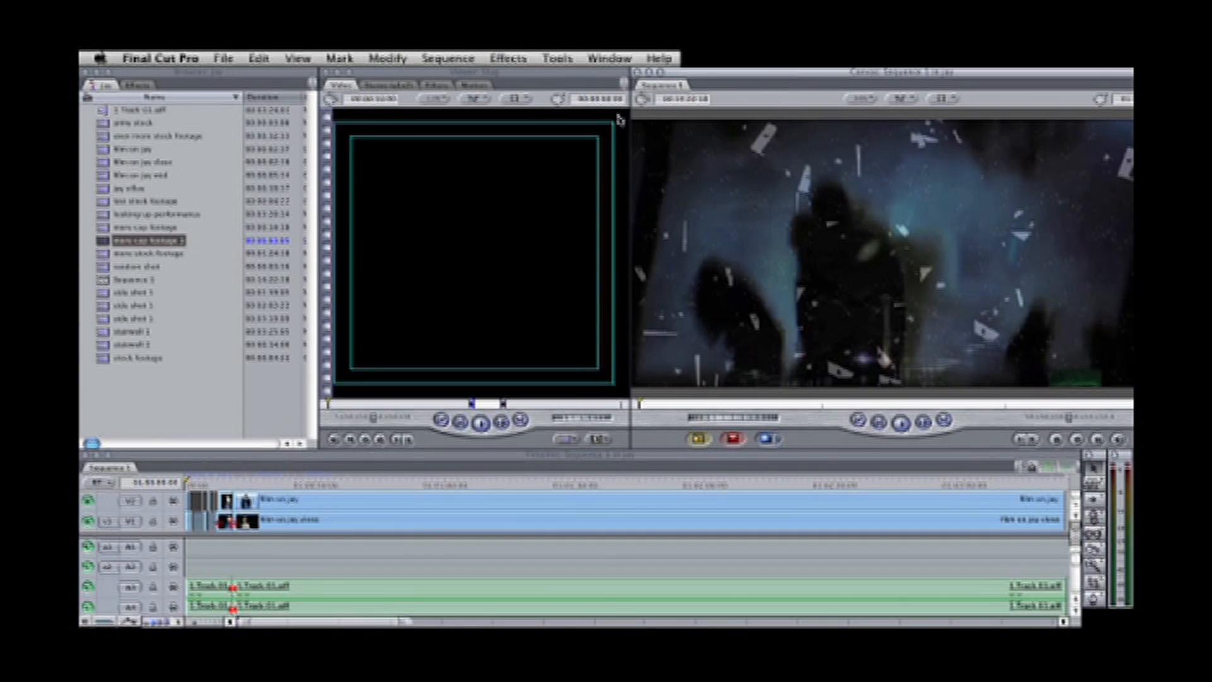
# - Widen the Canvas and play the sequence from its beginning
pyautogui.moveTo(630, 114); pyautogui.dragTo(582, 118)
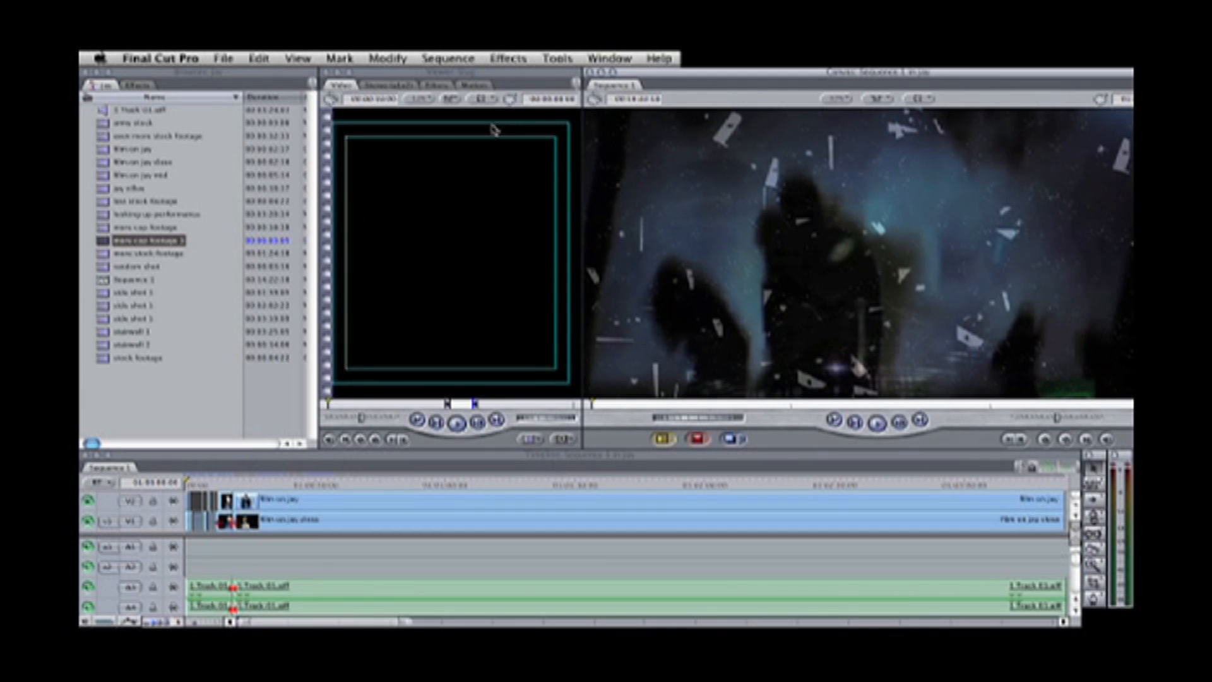
pyautogui.click(883, 426)
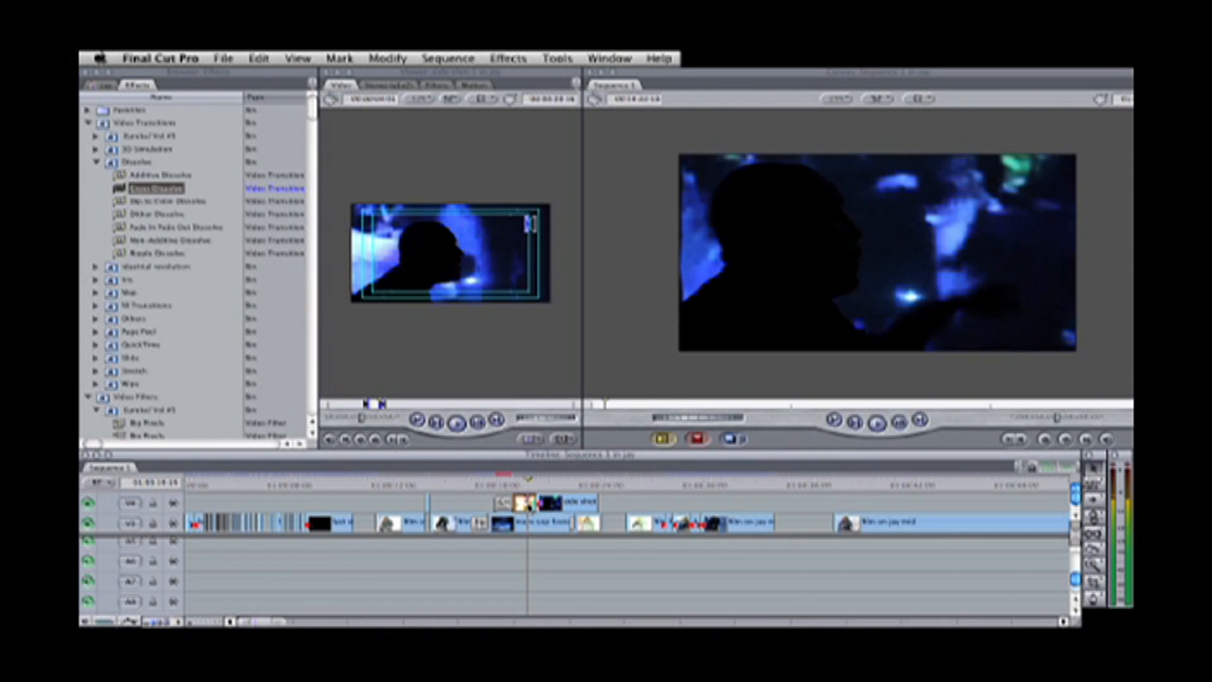
# - Lower the opacity of the short side shot 1 segment on track V4 to 70
pyautogui.doubleClick(530, 508)
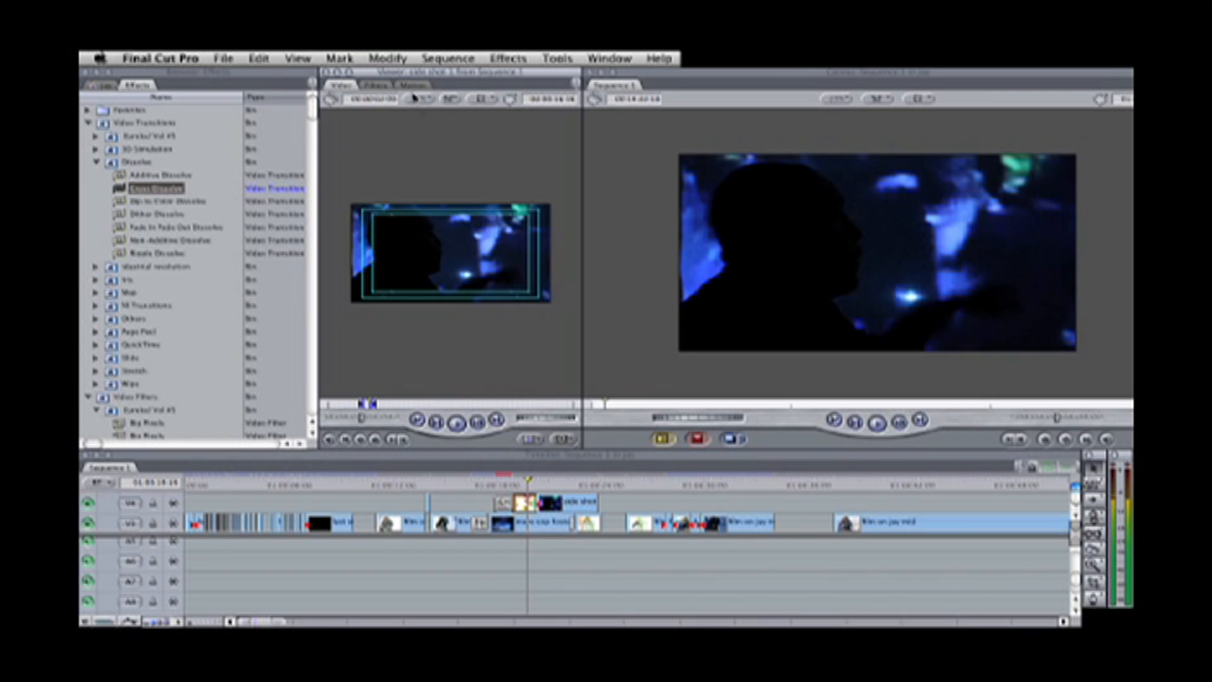
pyautogui.click(409, 86)
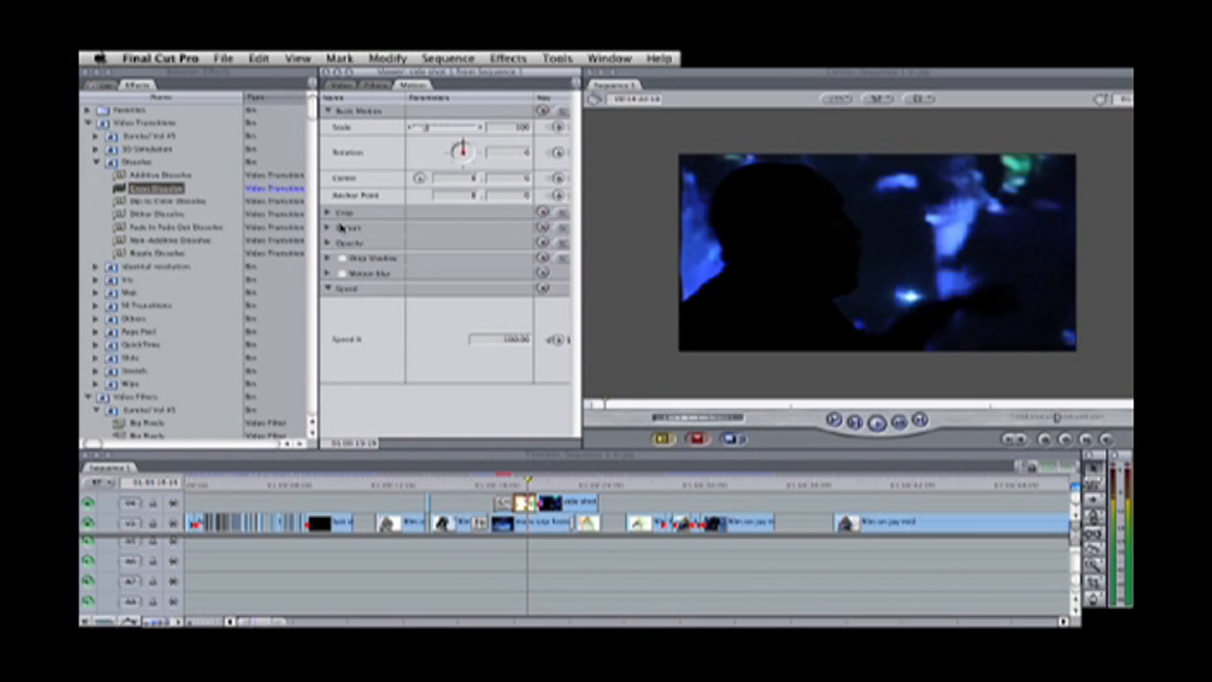
pyautogui.click(327, 243)
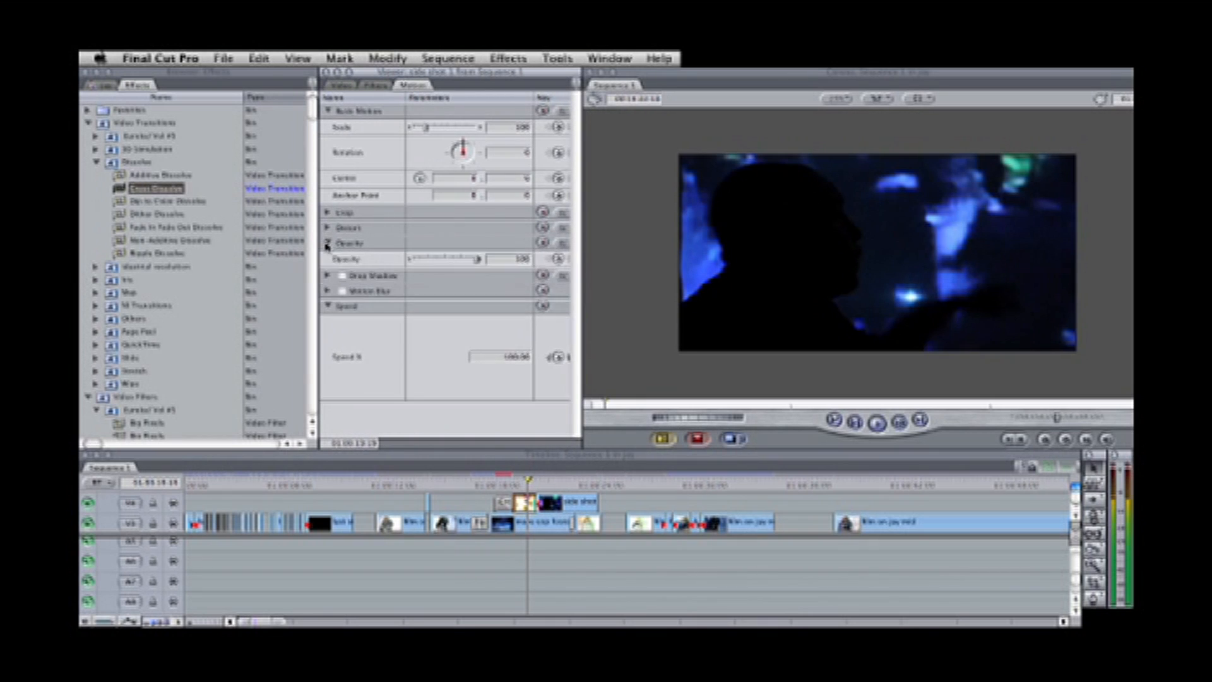
pyautogui.moveTo(476, 260); pyautogui.dragTo(467, 262)
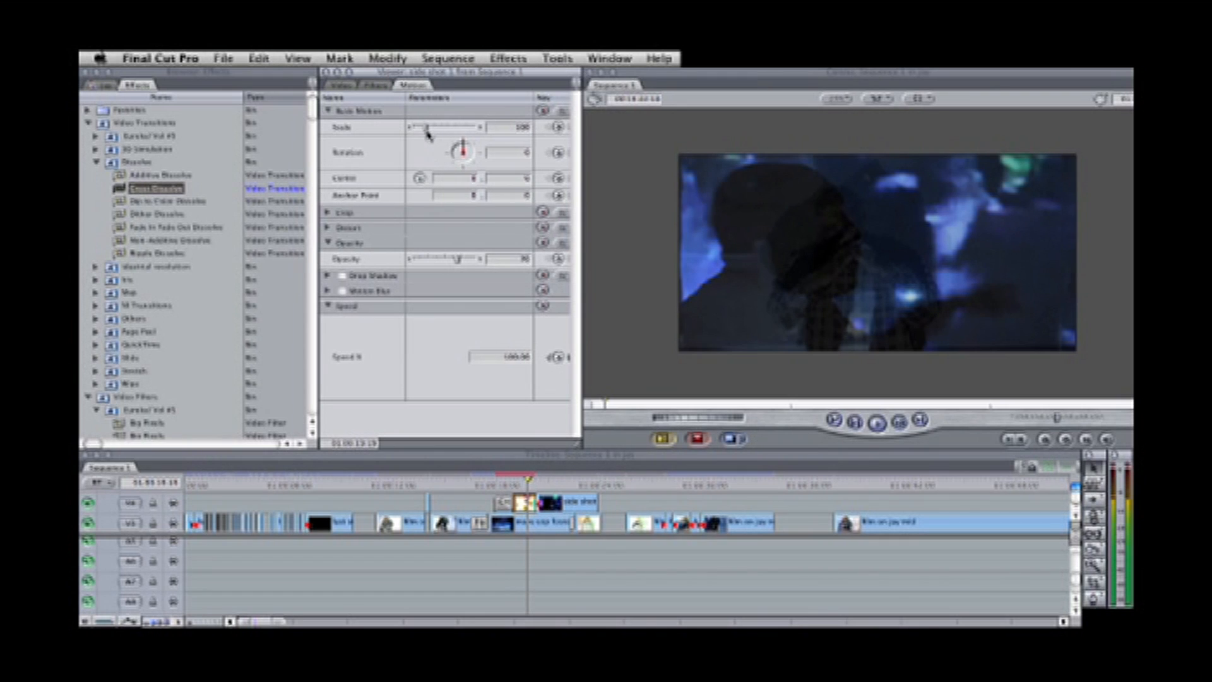
# - Scale the short side shot 1 segment to 152 and shift its center up and left in the frame
pyautogui.moveTo(427, 131); pyautogui.dragTo(433, 130)
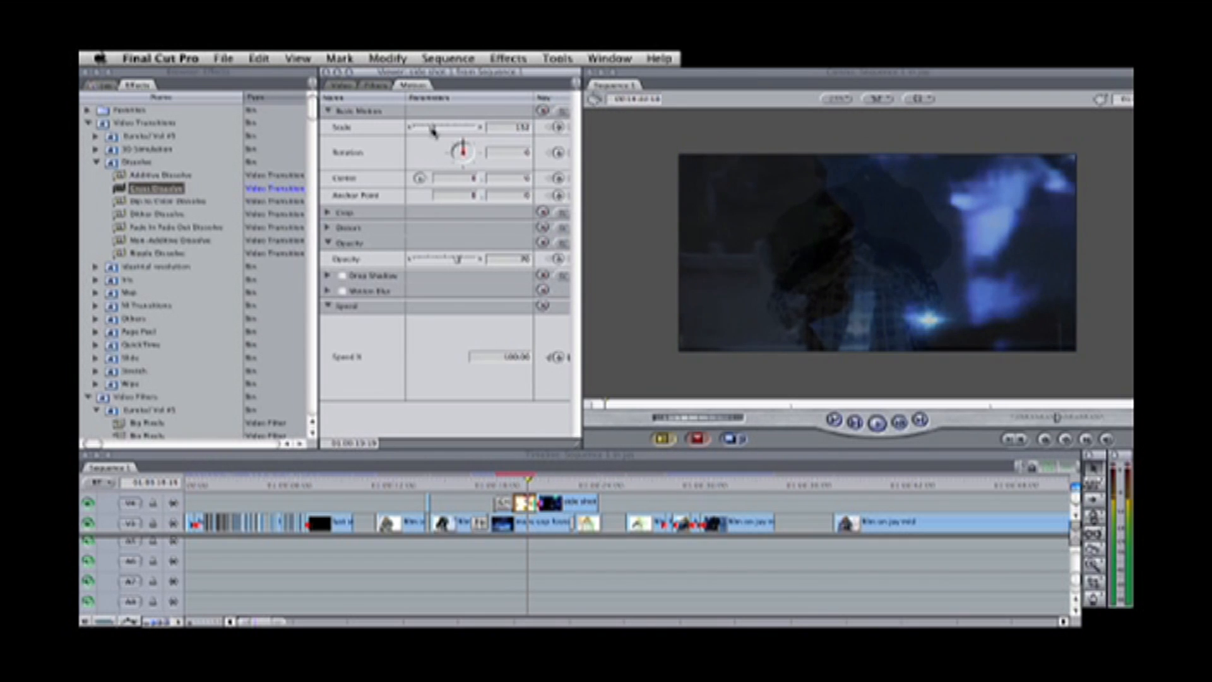
pyautogui.click(421, 179)
pyautogui.moveTo(879, 254); pyautogui.dragTo(785, 229)
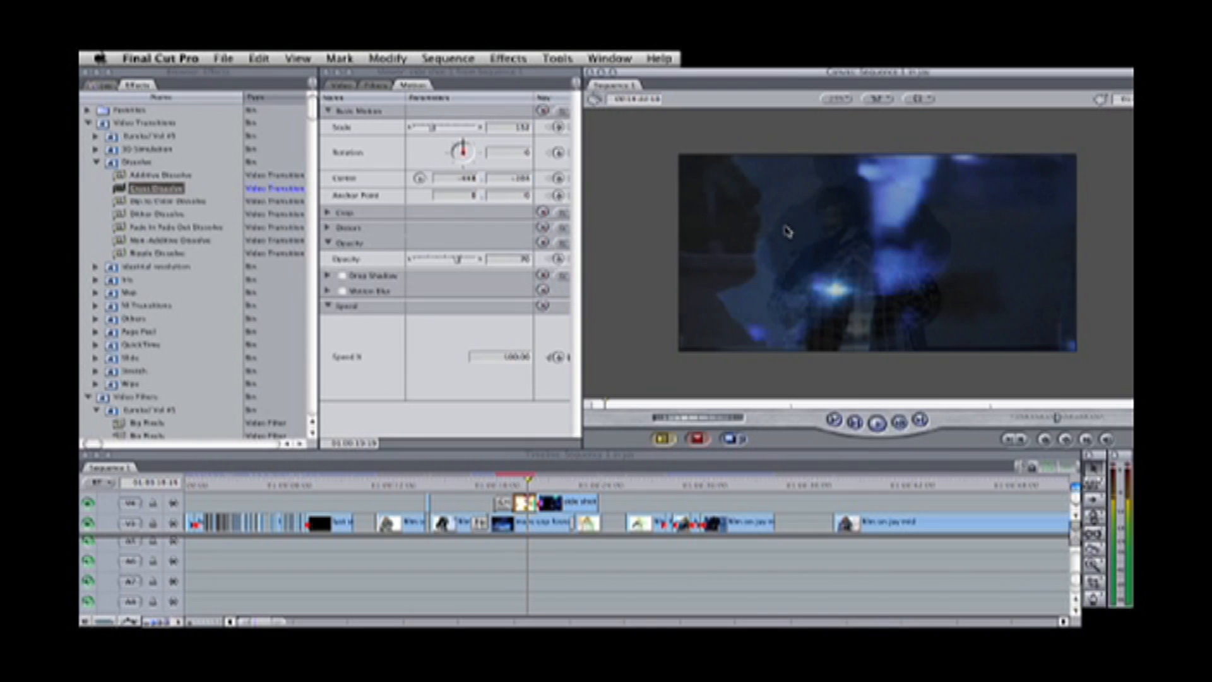
# - Add a Cross Dissolve at the cut after the short side shot 1 segment on V4
pyautogui.click(498, 487)
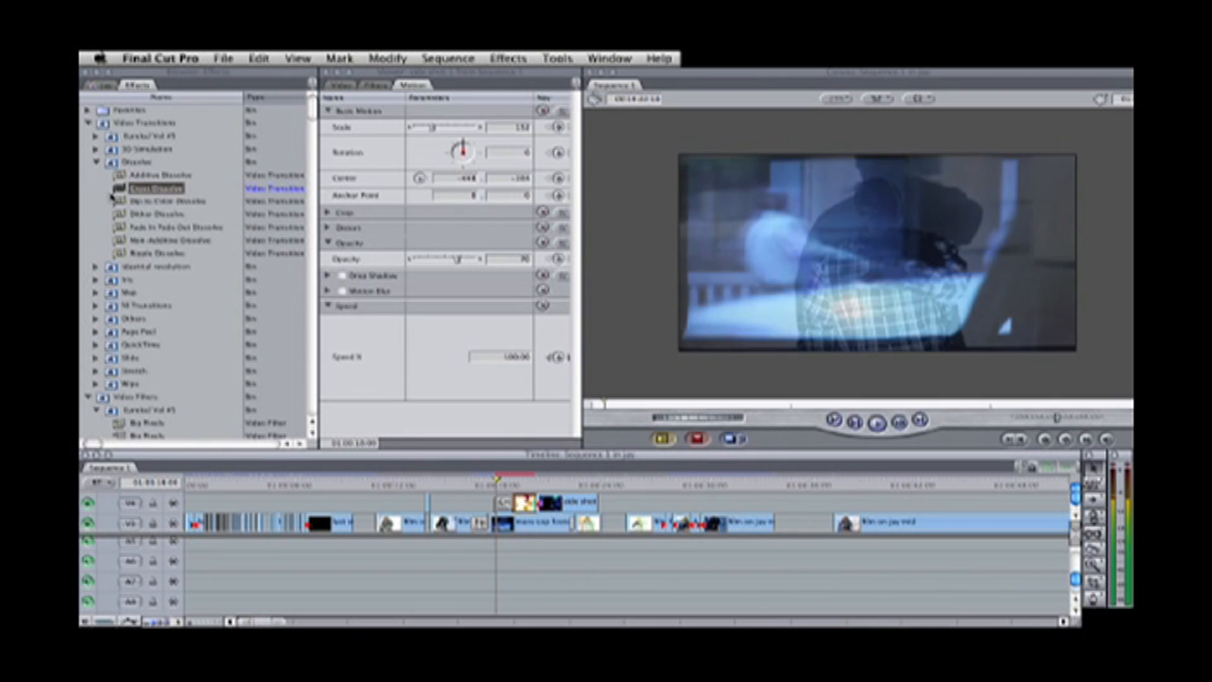
pyautogui.moveTo(118, 190)
pyautogui.mouseDown()
pyautogui.moveTo(468, 435)
pyautogui.moveTo(533, 499)
pyautogui.moveTo(520, 485)
pyautogui.moveTo(643, 492)
pyautogui.mouseUp()
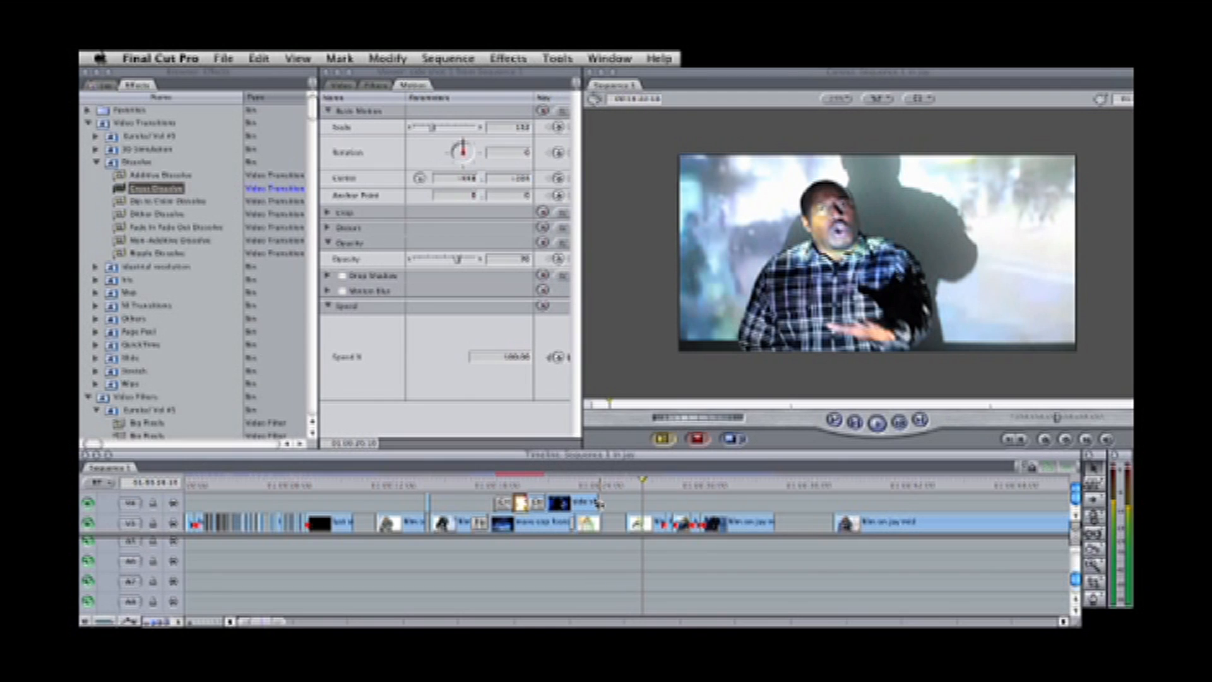
# - Trim the starts of the side shot 1 clips after the cut on V4 and V5 to staggered later points and play across the gap
pyautogui.click(100, 85)
pyautogui.click(118, 307)
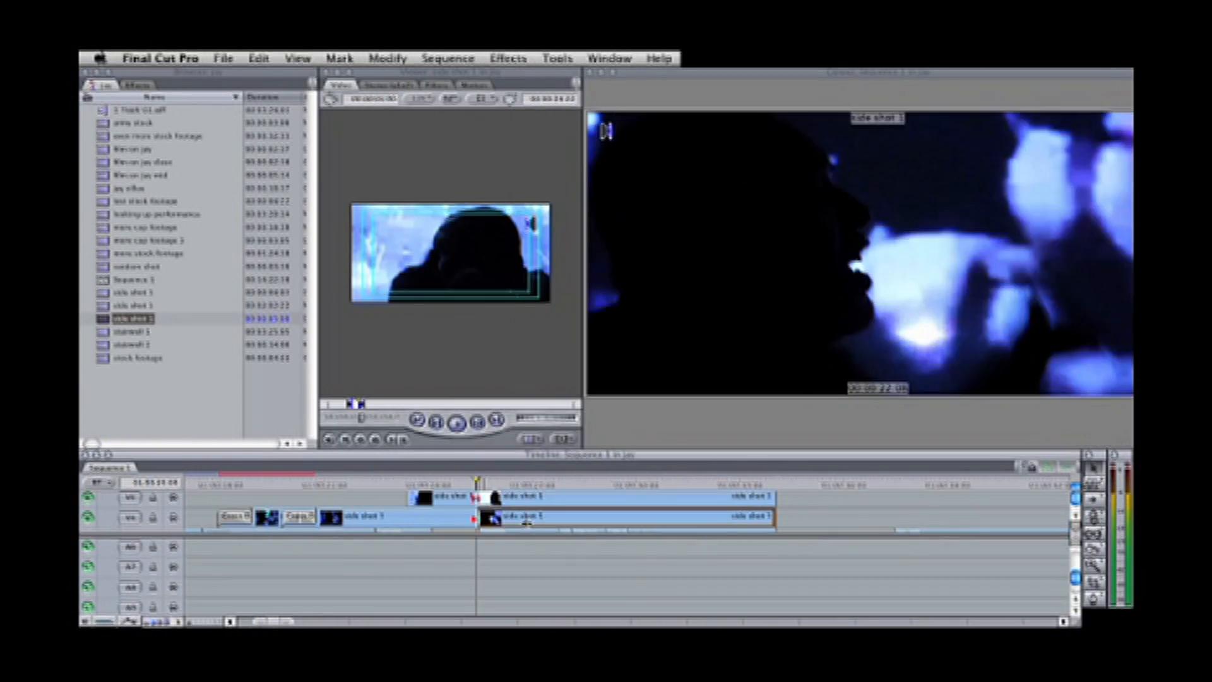
pyautogui.moveTo(537, 523); pyautogui.dragTo(528, 524)
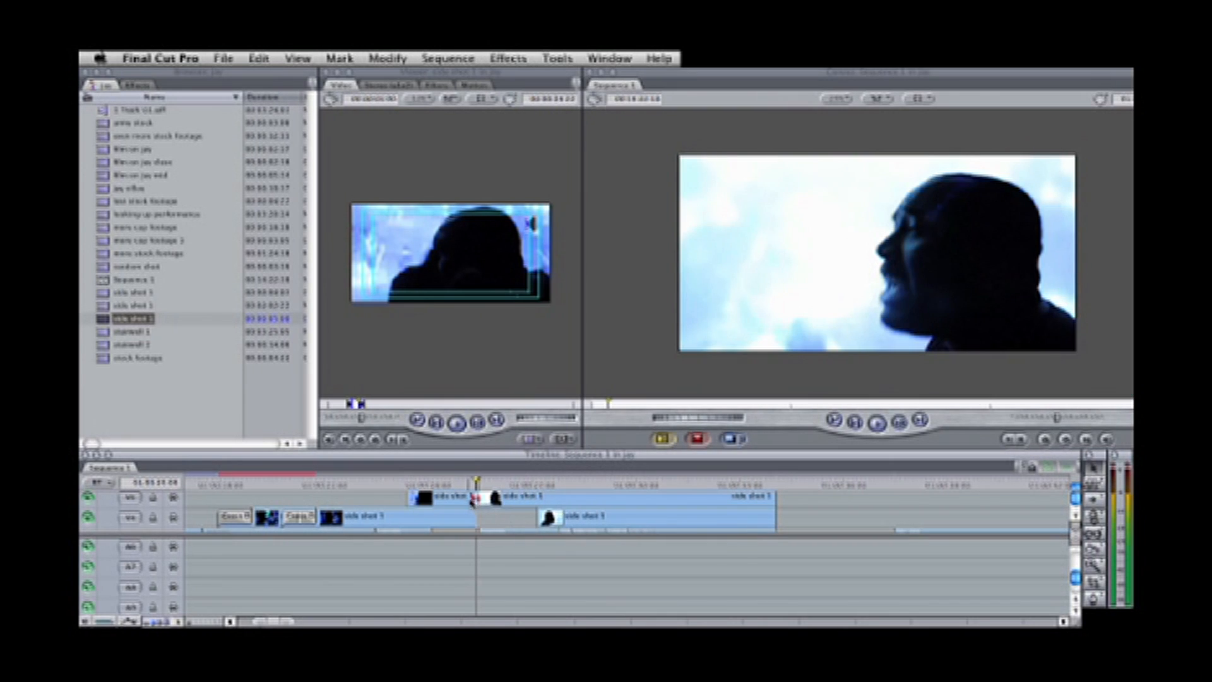
pyautogui.moveTo(479, 499); pyautogui.dragTo(592, 504)
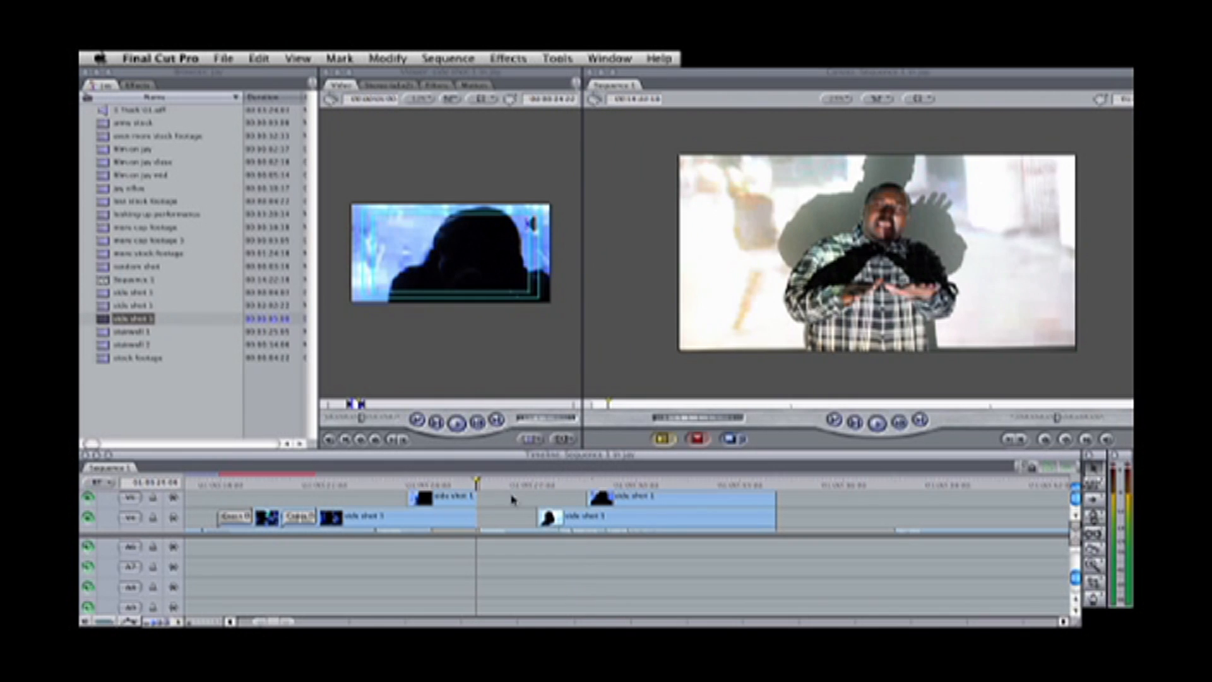
pyautogui.click(469, 485)
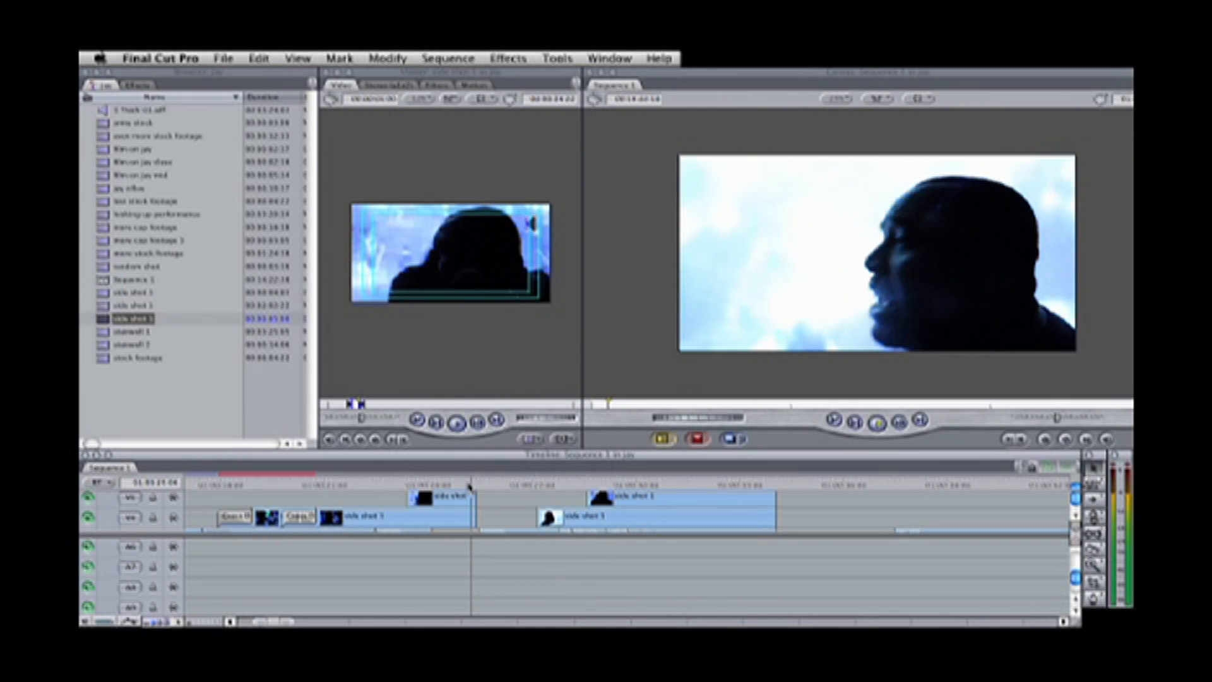
pyautogui.press('space')
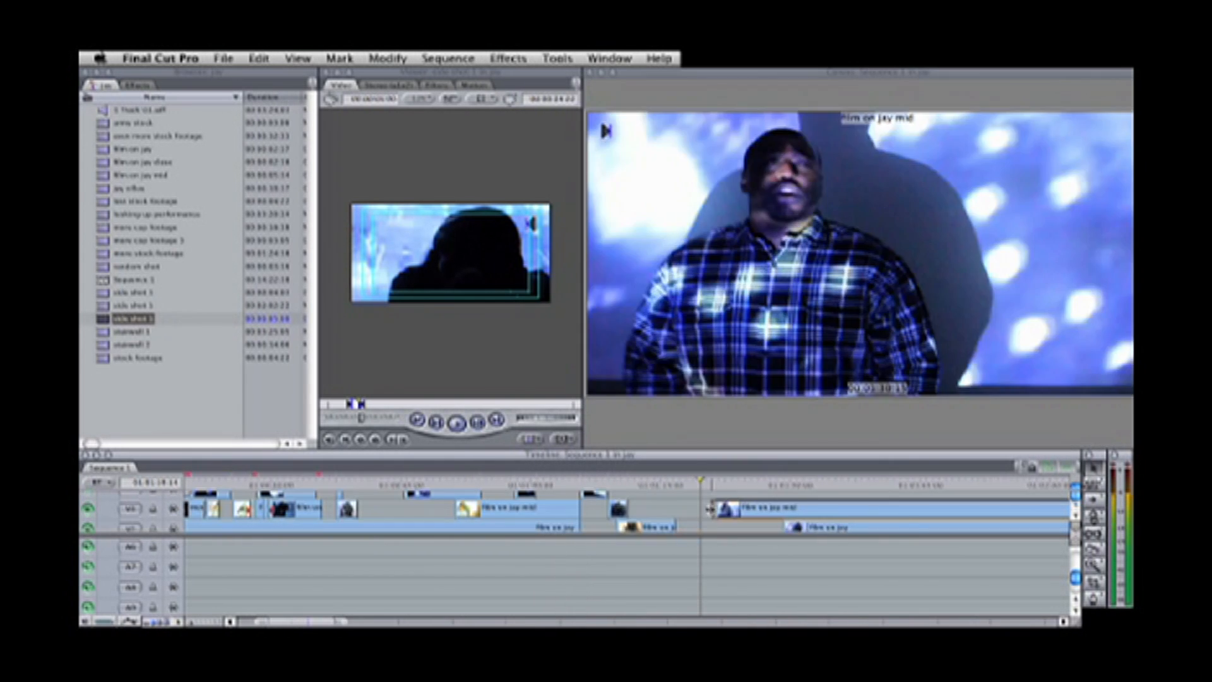
# - Extend the start of the last film on jay mid clip on V3 back to the playhead, and shift its start later
pyautogui.moveTo(711, 509); pyautogui.dragTo(700, 509)
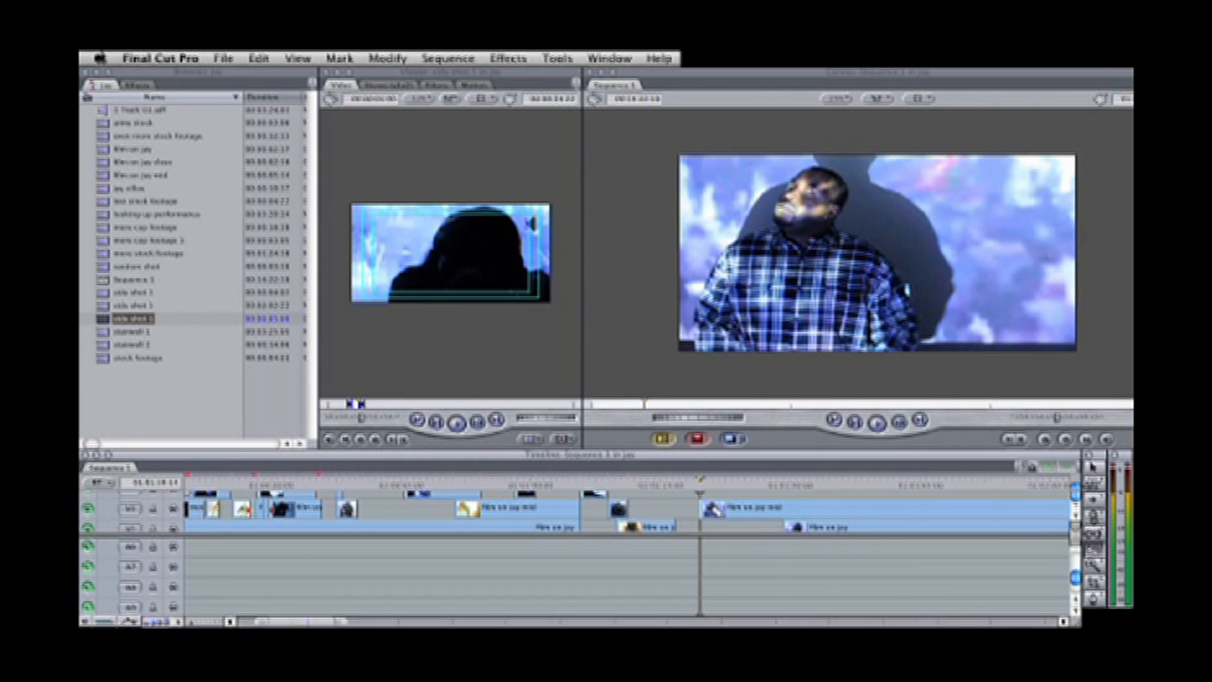
pyautogui.click(1093, 471)
pyautogui.moveTo(724, 509); pyautogui.dragTo(801, 511)
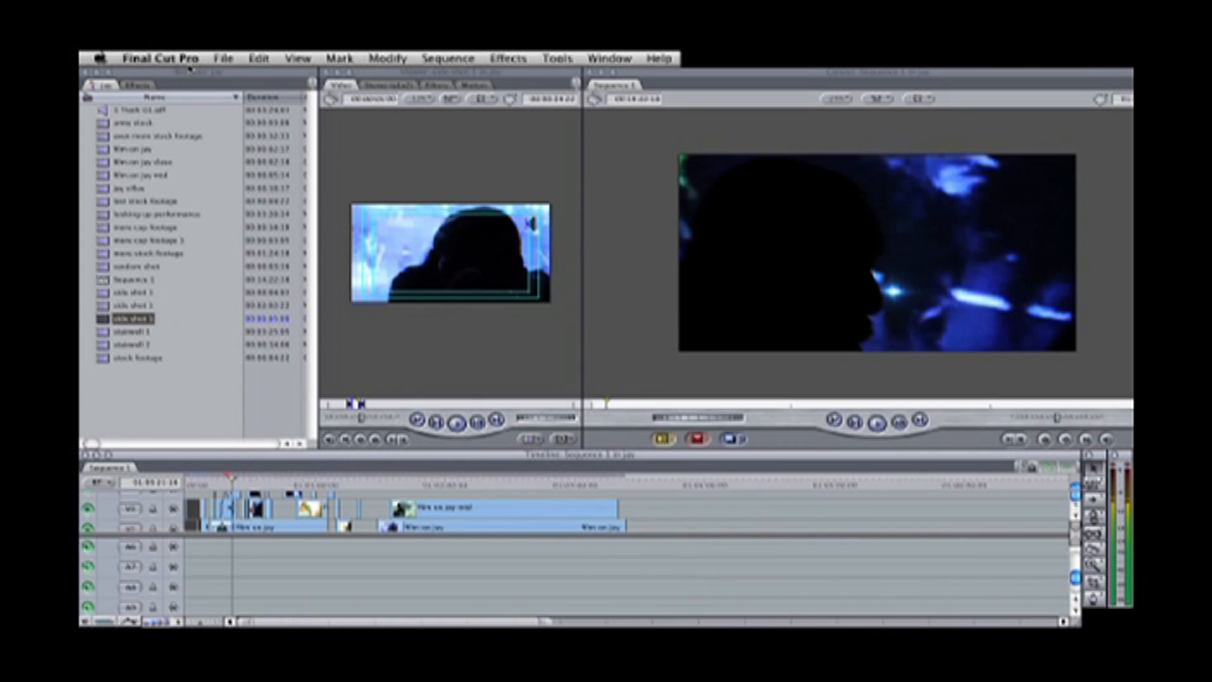
# - Save the project and render all video and audio in the edited sequence
pyautogui.click(224, 58)
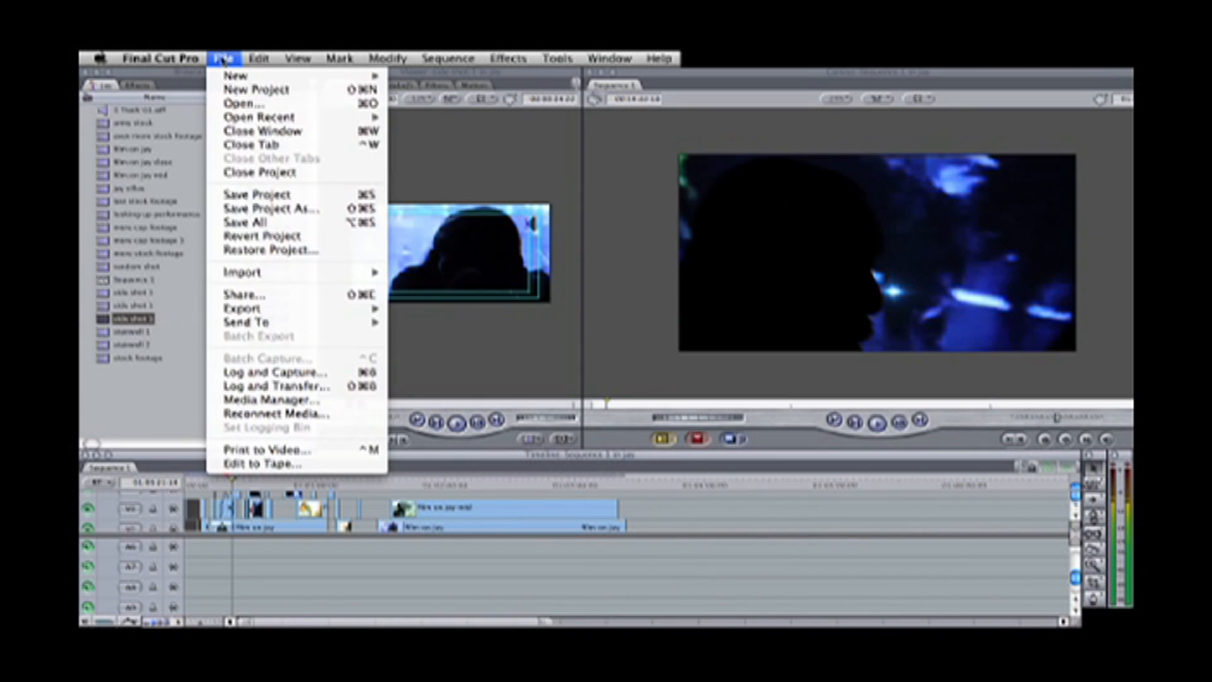
pyautogui.click(253, 194)
pyautogui.click(448, 58)
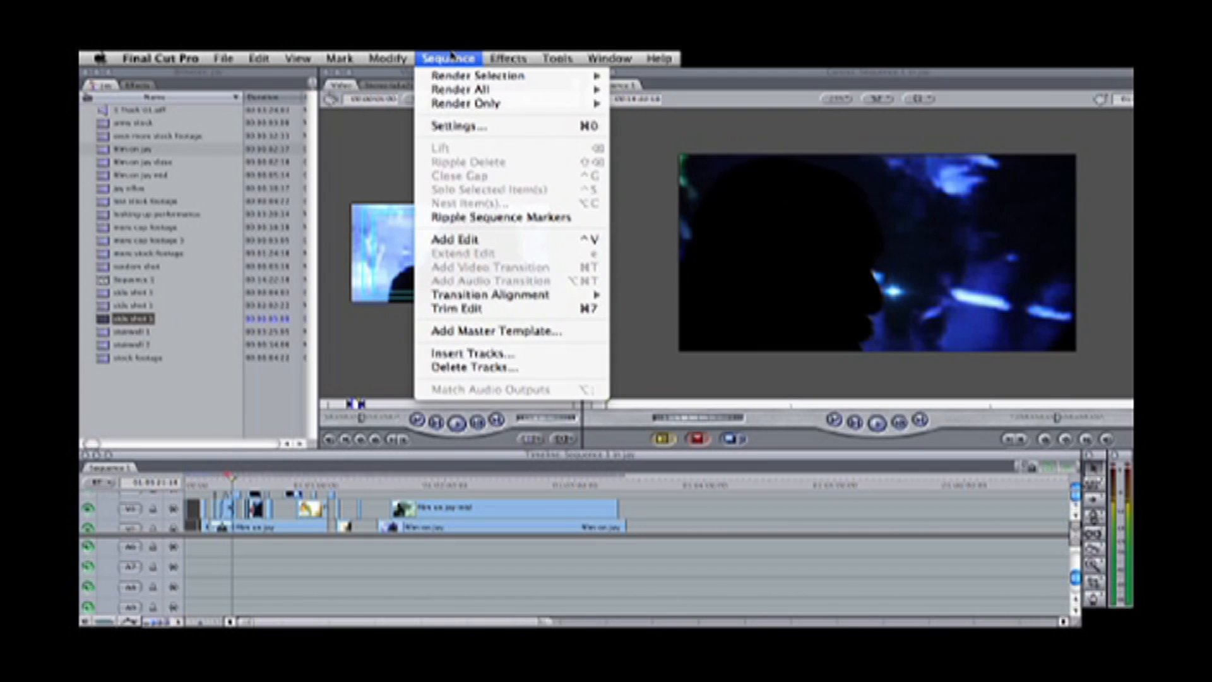
pyautogui.moveTo(478, 80)
pyautogui.click(619, 89)
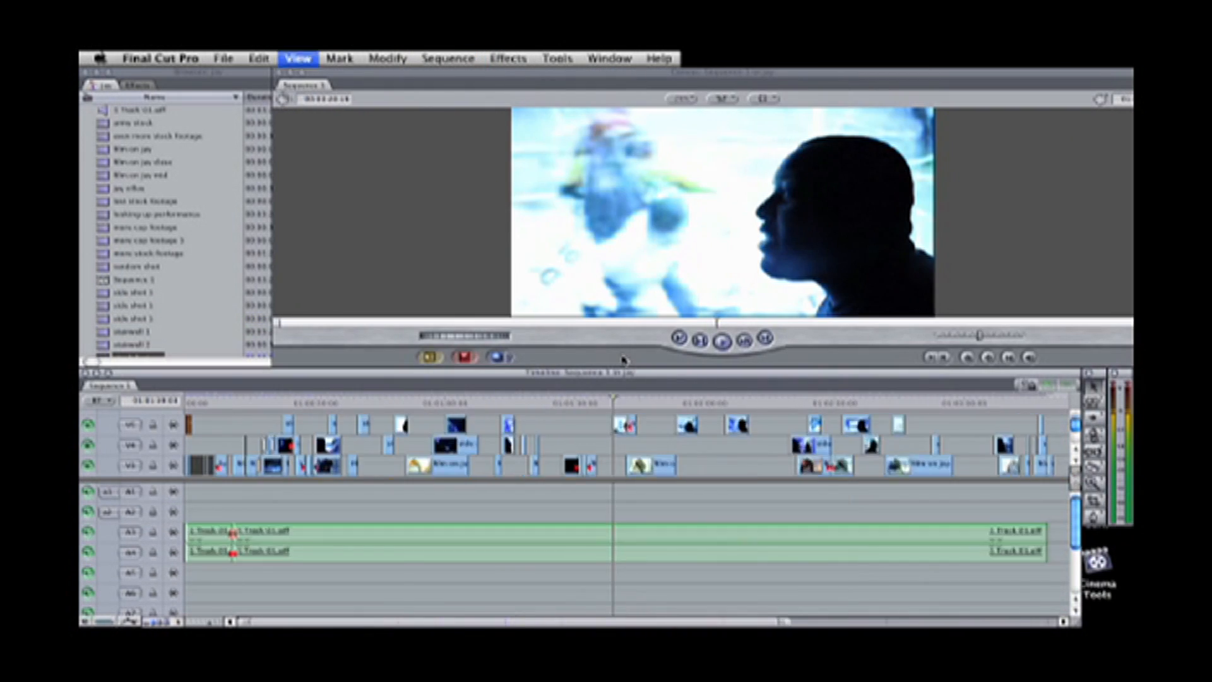
# - Export the sequence as a self-contained movie named jay edit 1 with the Apple ProRes 422 (HQ) 1920x1080 24p 48 kHz setting
pyautogui.press('super+minus')
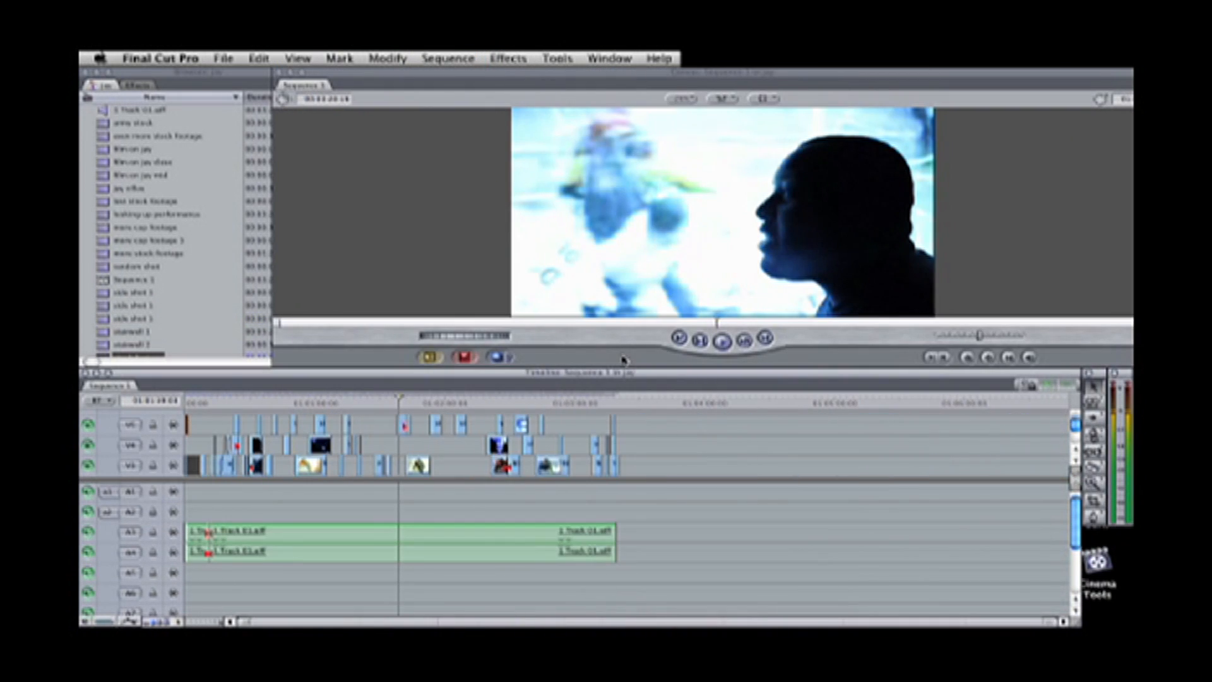
pyautogui.click(224, 58)
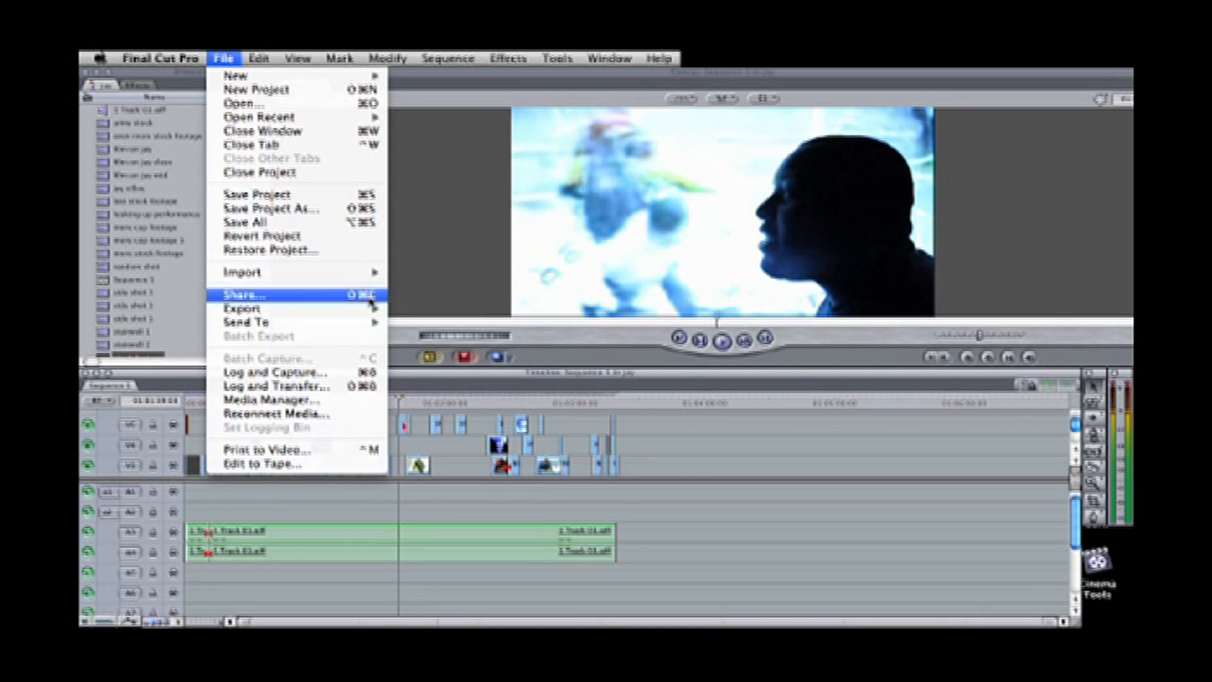
pyautogui.moveTo(369, 308)
pyautogui.click(422, 311)
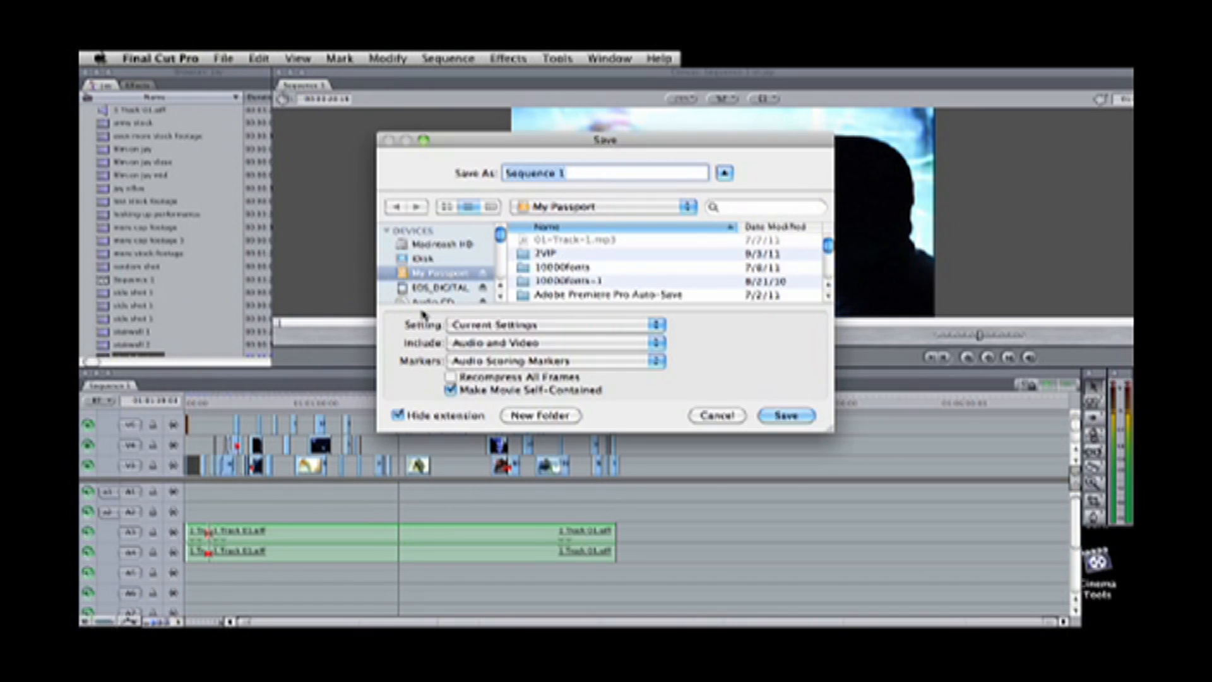
pyautogui.click(661, 331)
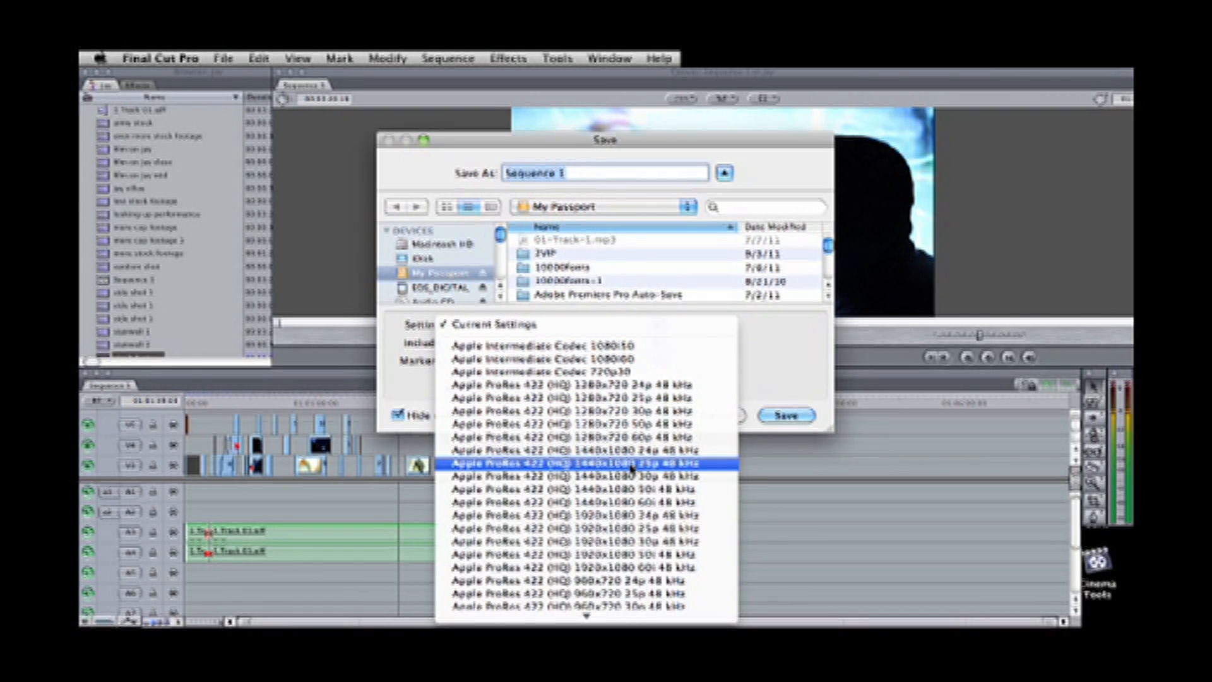
pyautogui.click(622, 520)
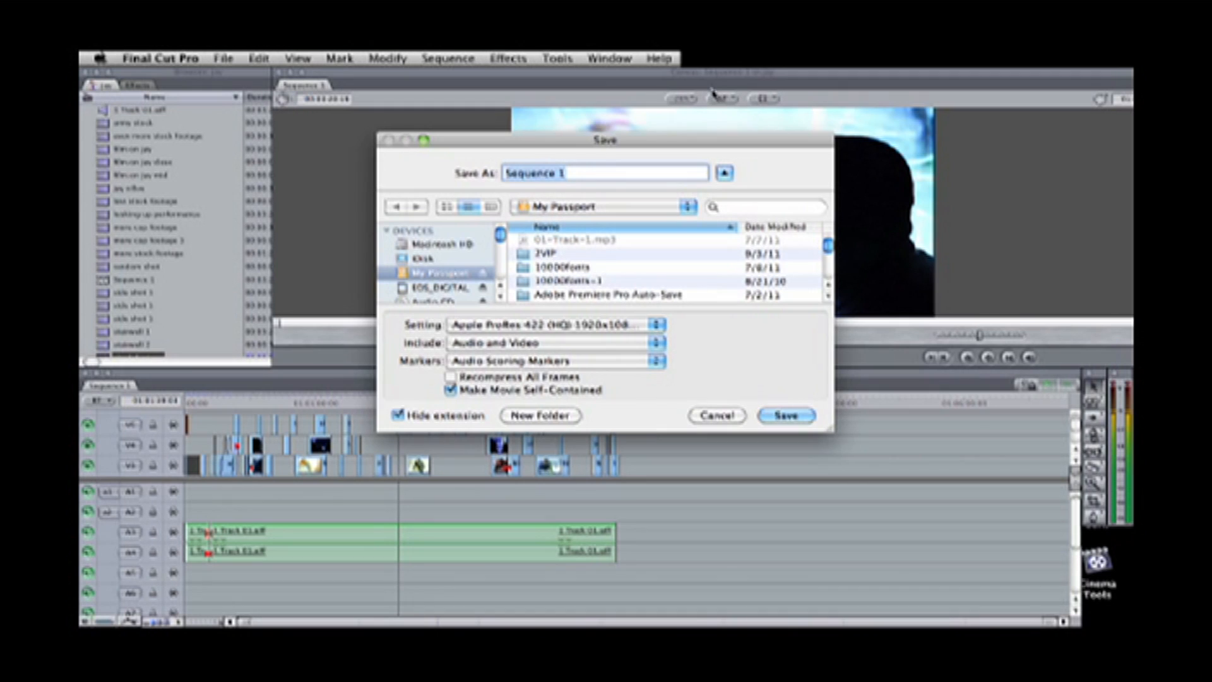
pyautogui.write('jay')
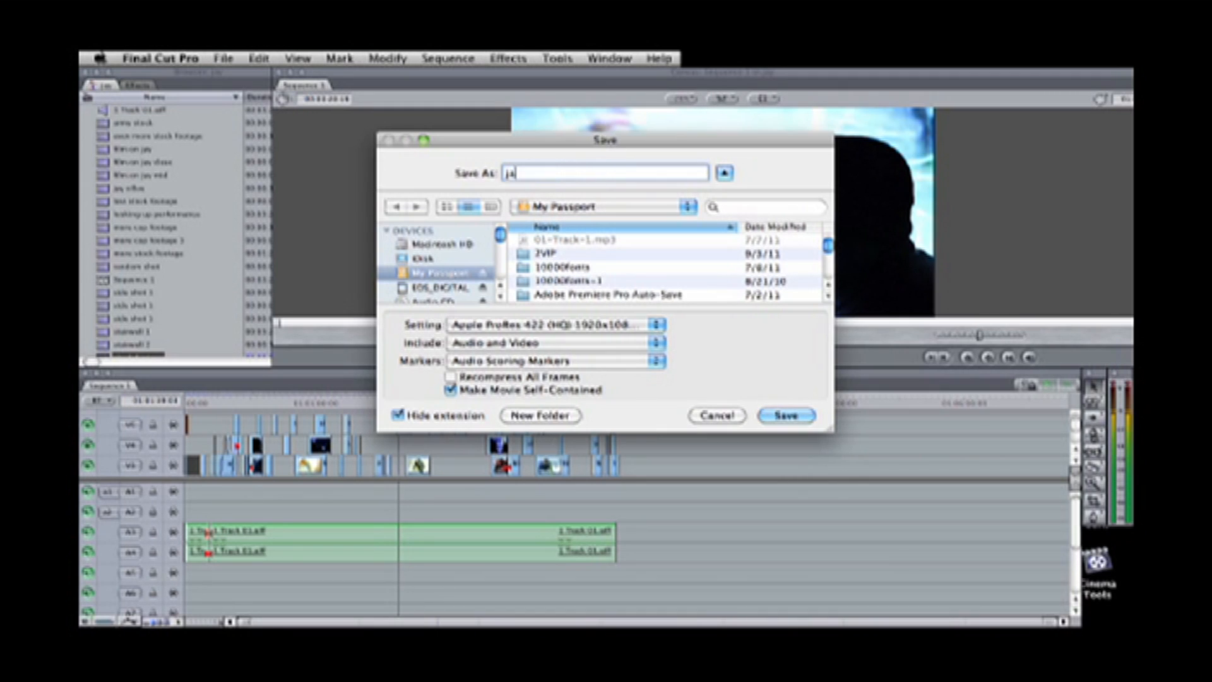
pyautogui.write(' edit 1')
pyautogui.click(789, 416)
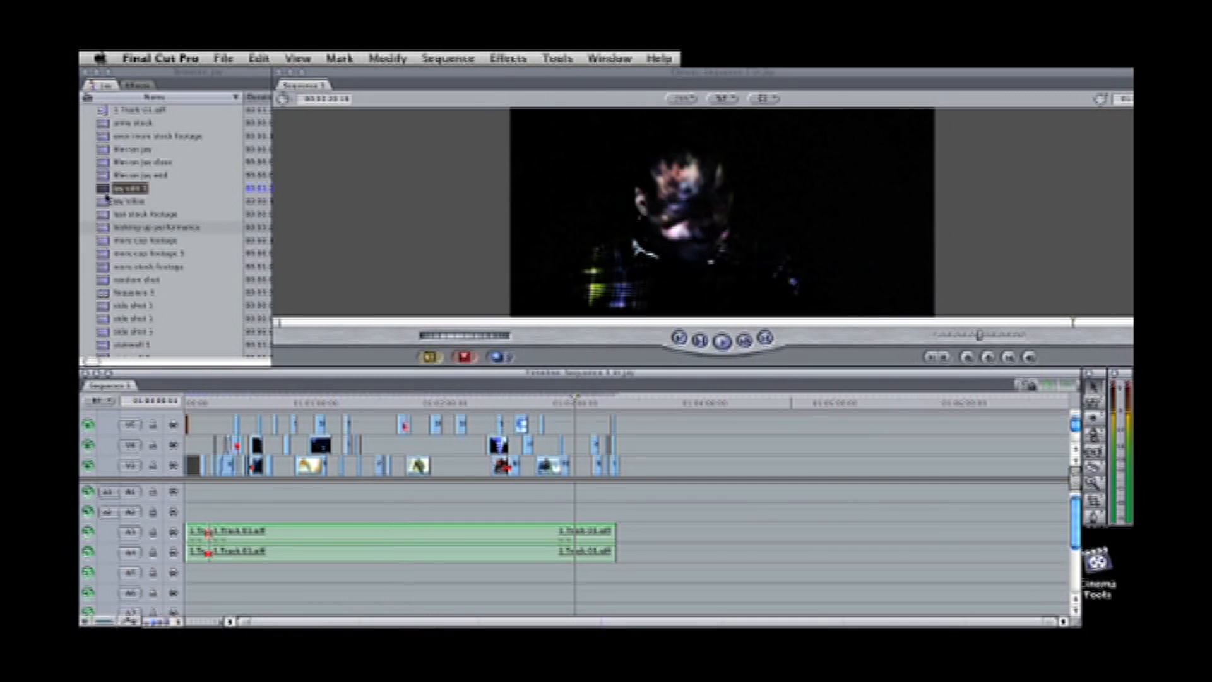
# - Create a new sequence in the project and open it in the timeline
pyautogui.click(218, 61)
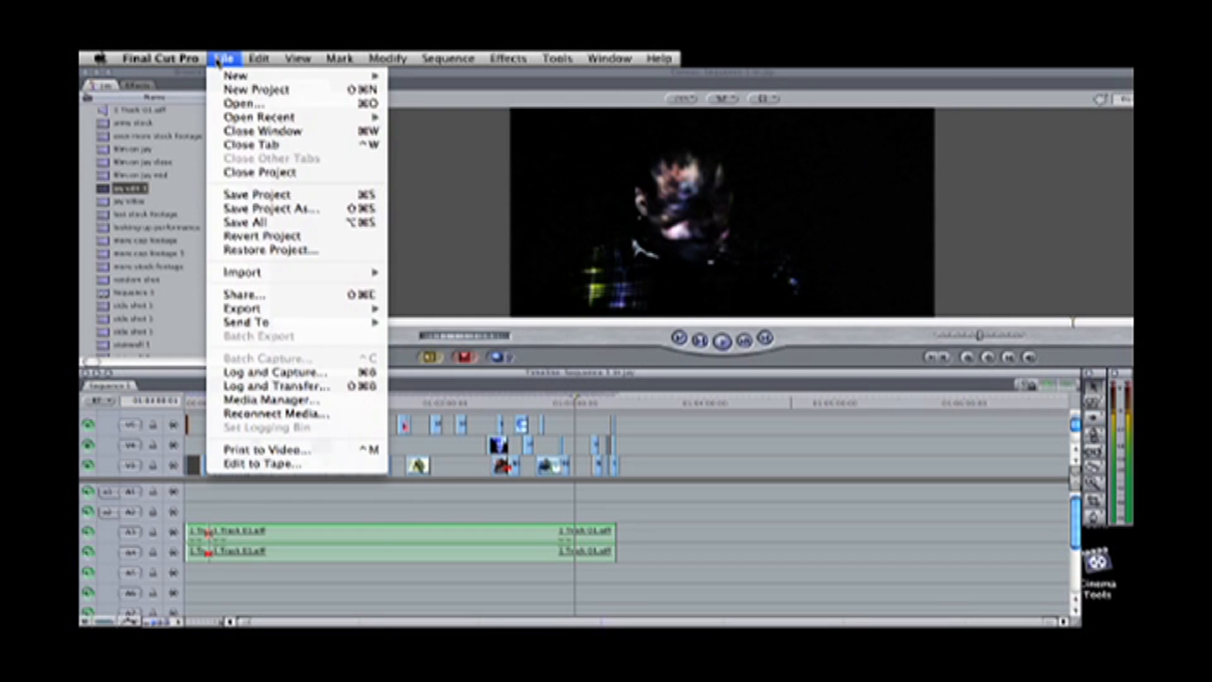
pyautogui.moveTo(306, 75)
pyautogui.click(443, 86)
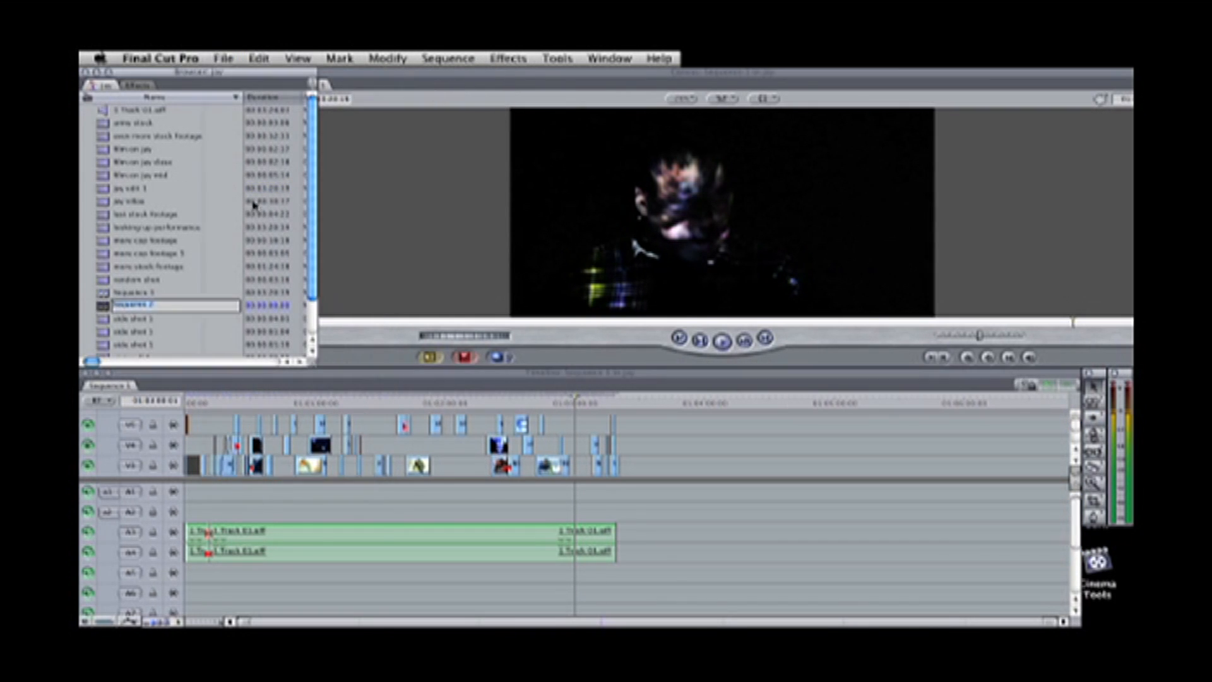
pyautogui.doubleClick(104, 306)
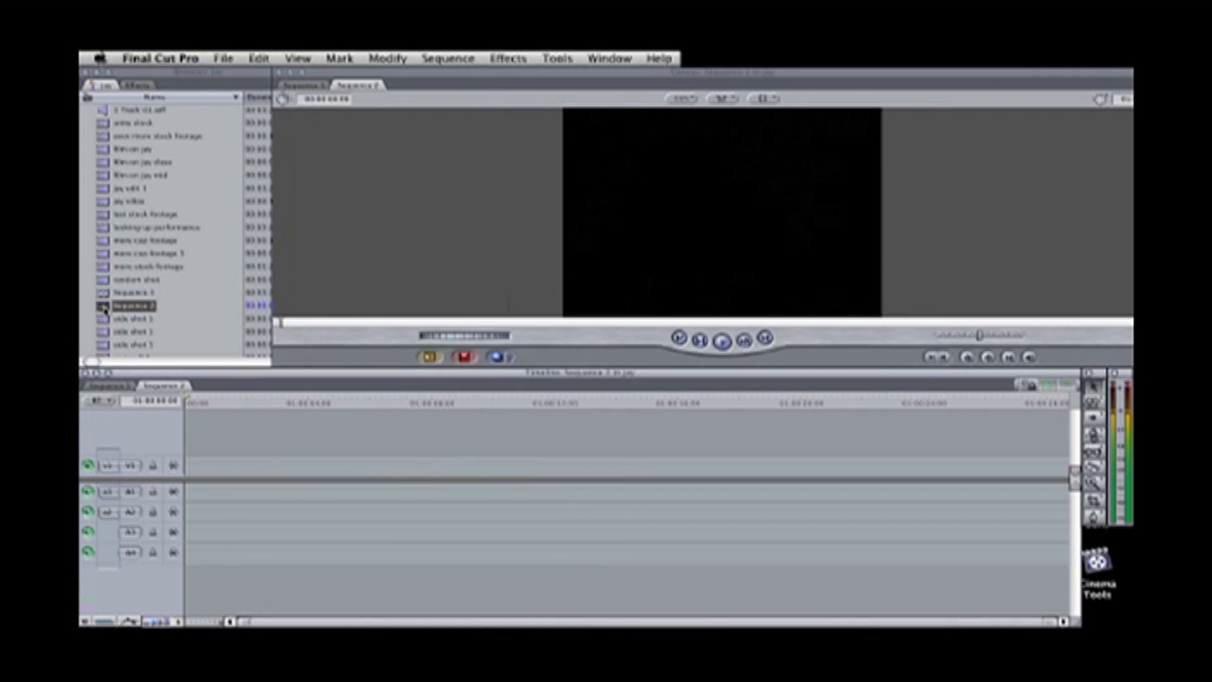
# - Place the jay edit 1 movie at the start of Sequence 2 on V1, matching the sequence settings to the clip
pyautogui.click(246, 74)
pyautogui.moveTo(314, 255); pyautogui.dragTo(314, 277)
pyautogui.moveTo(106, 162); pyautogui.dragTo(191, 466)
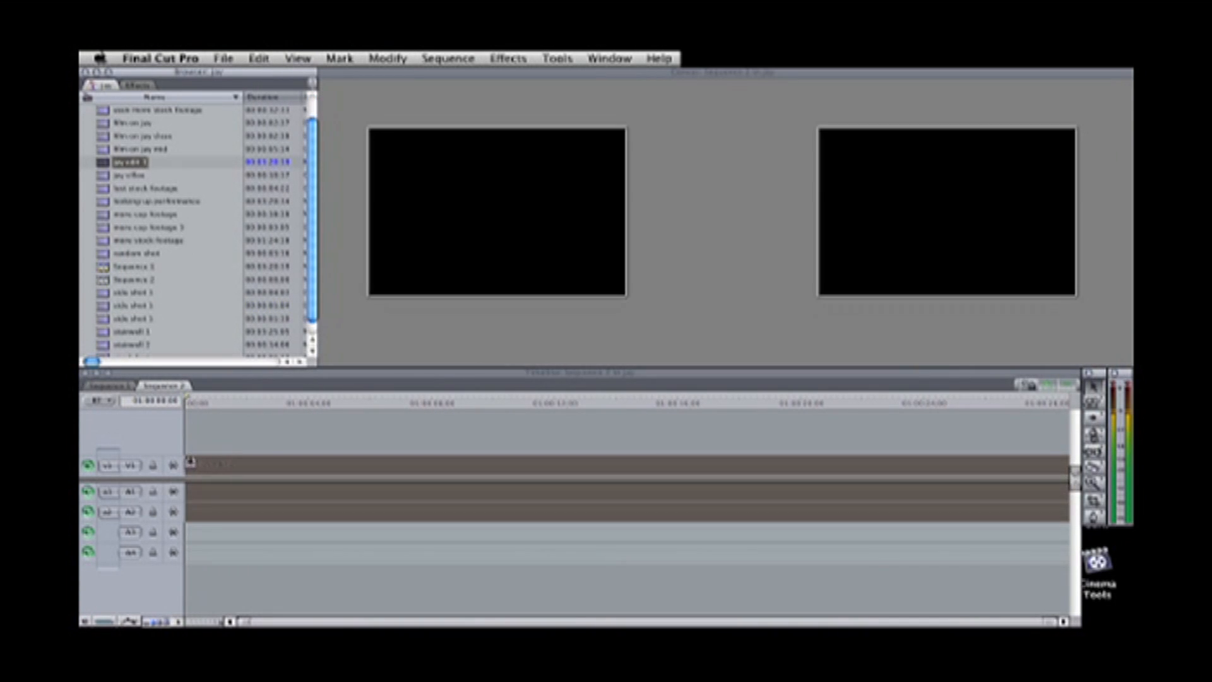
pyautogui.click(732, 239)
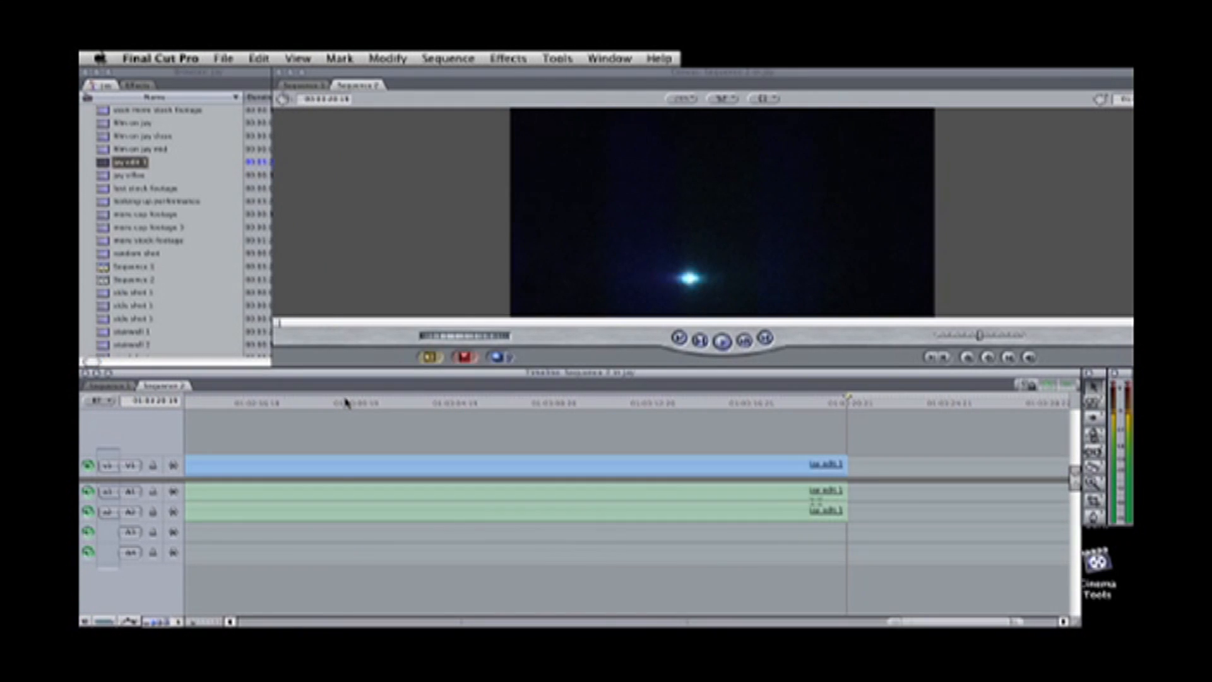
# - Check the full extent of the placed jay edit 1 clip and review its opening from the start
pyautogui.click(346, 402)
pyautogui.press('super+minus')
pyautogui.press('super+minus')
pyautogui.press('super+minus')
pyautogui.press('super+minus')
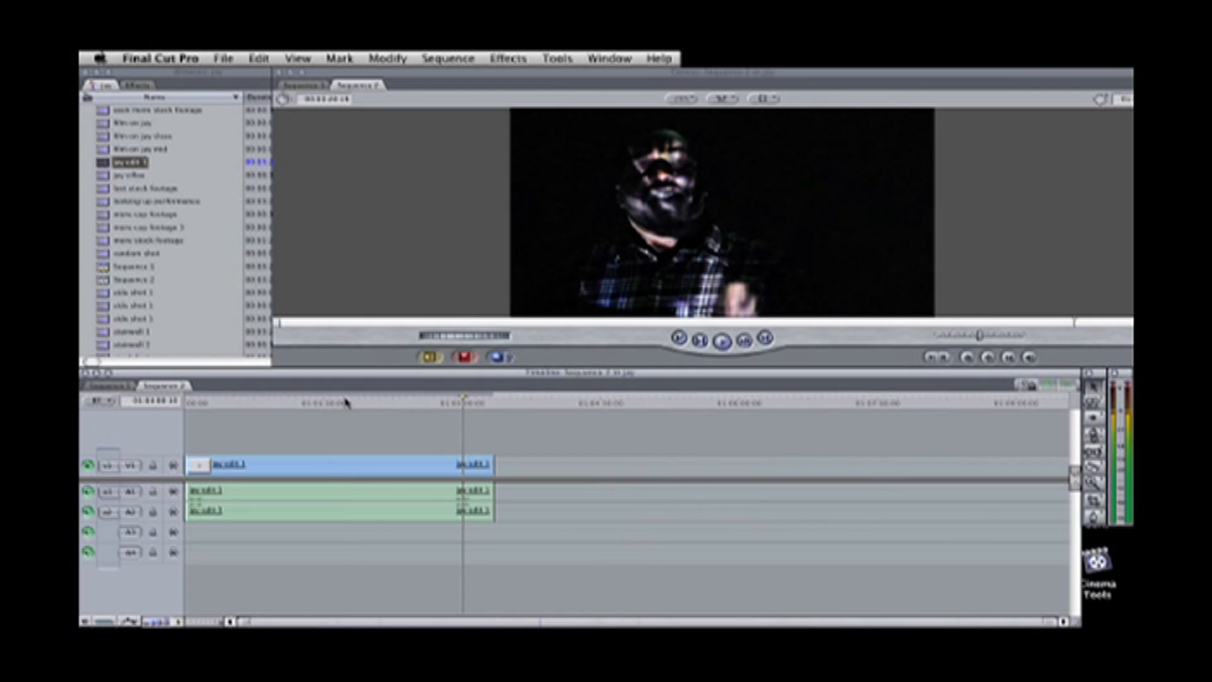
pyautogui.moveTo(228, 406); pyautogui.dragTo(177, 409)
pyautogui.press('super+equal')
pyautogui.press('super+equal')
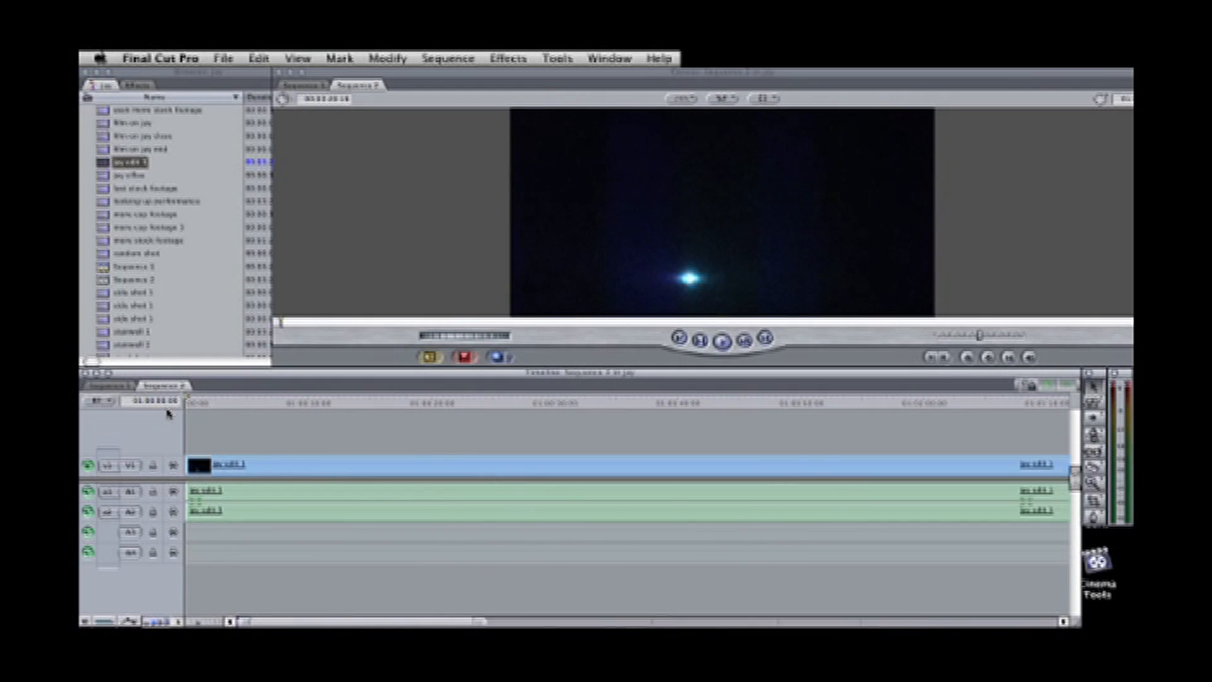
pyautogui.press('super+equal')
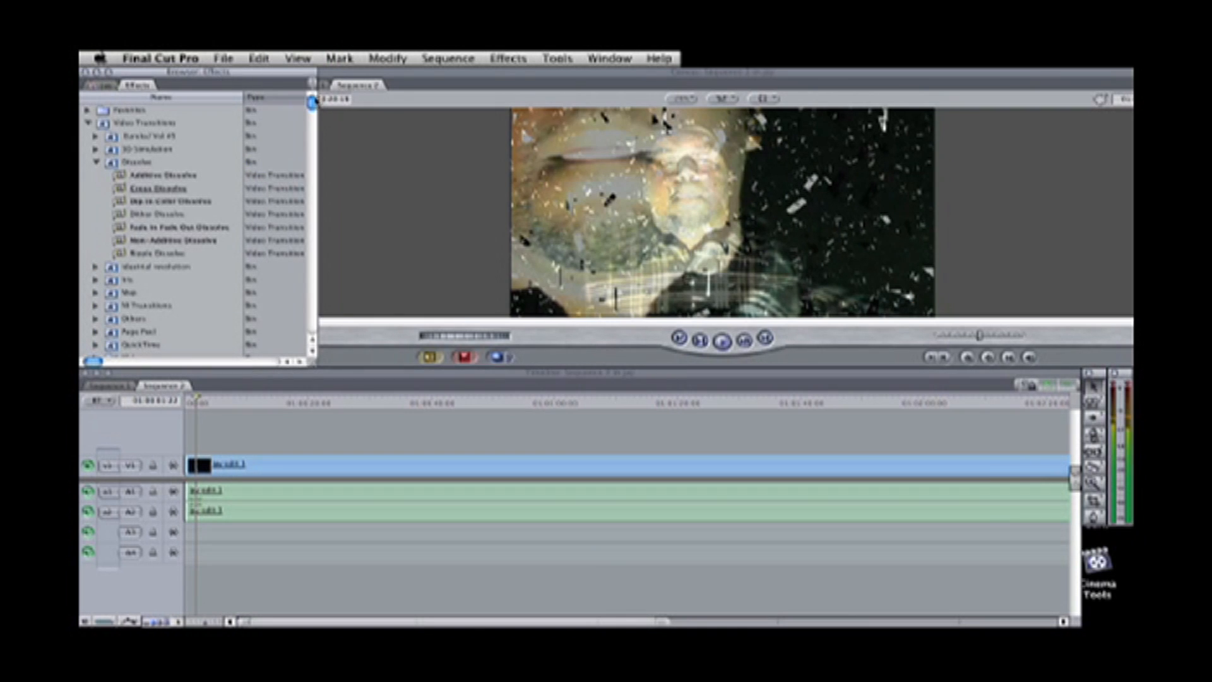
# - Add an Outline Text generator on V2 at the start of the sequence, above the jay edit 1 clip
pyautogui.moveTo(313, 103); pyautogui.dragTo(312, 331)
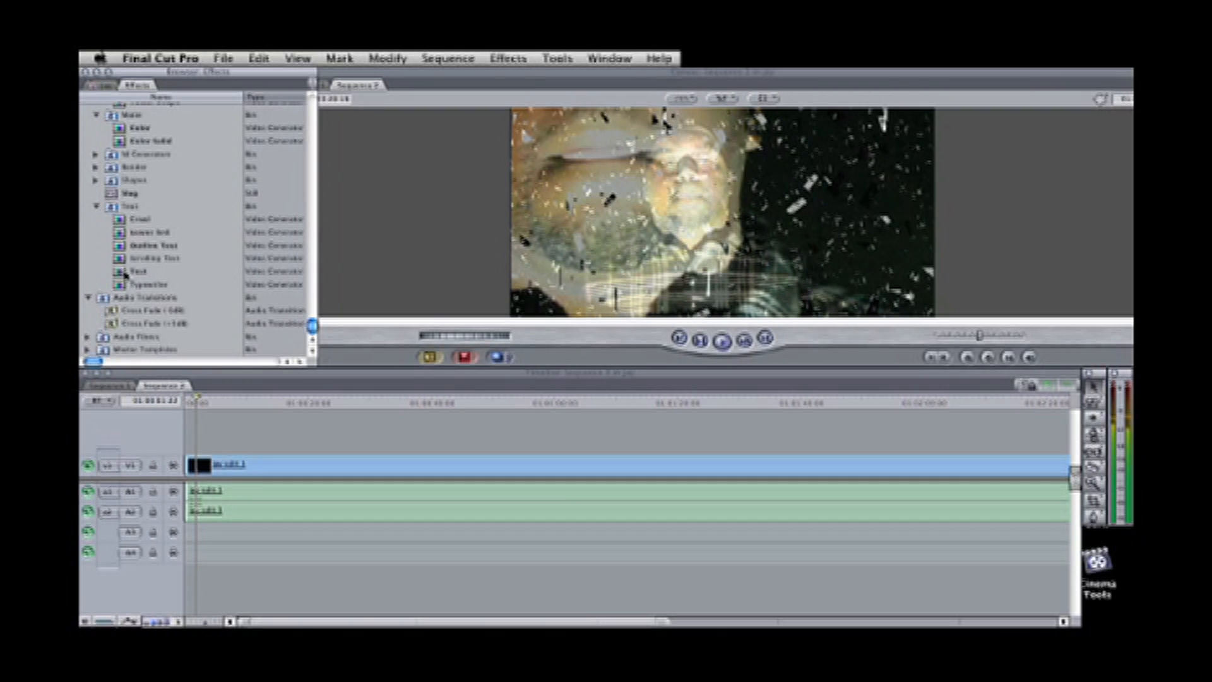
pyautogui.click(123, 274)
pyautogui.click(120, 247)
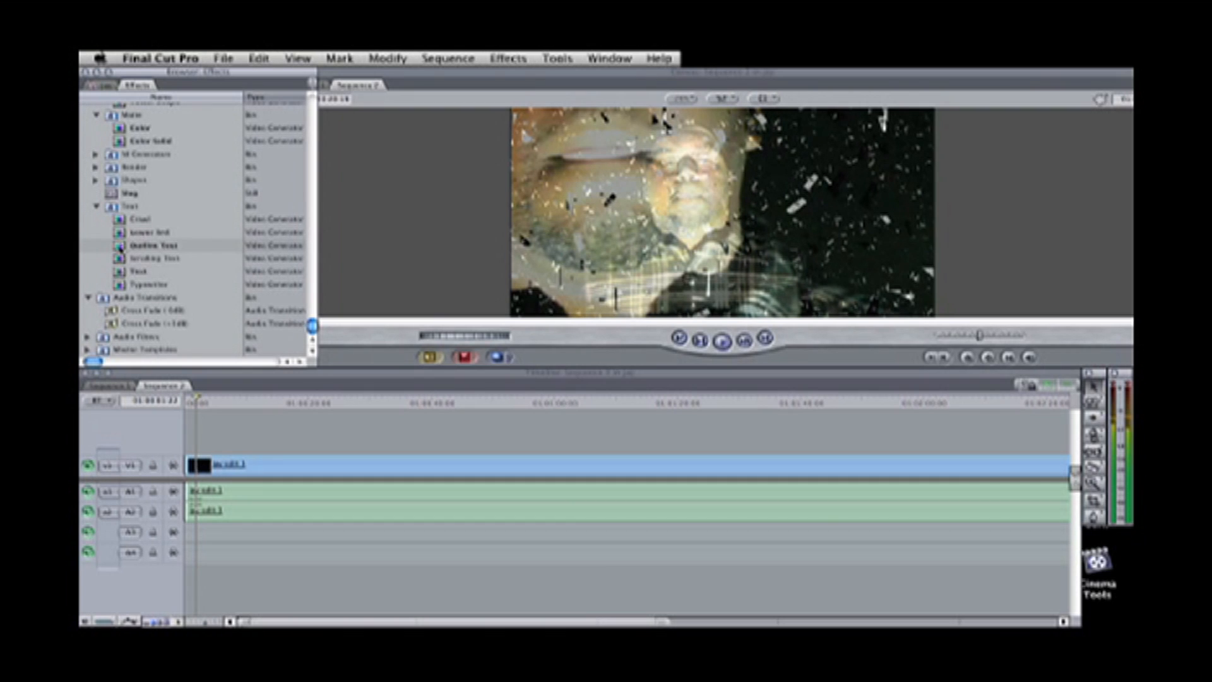
pyautogui.moveTo(120, 247); pyautogui.dragTo(192, 440)
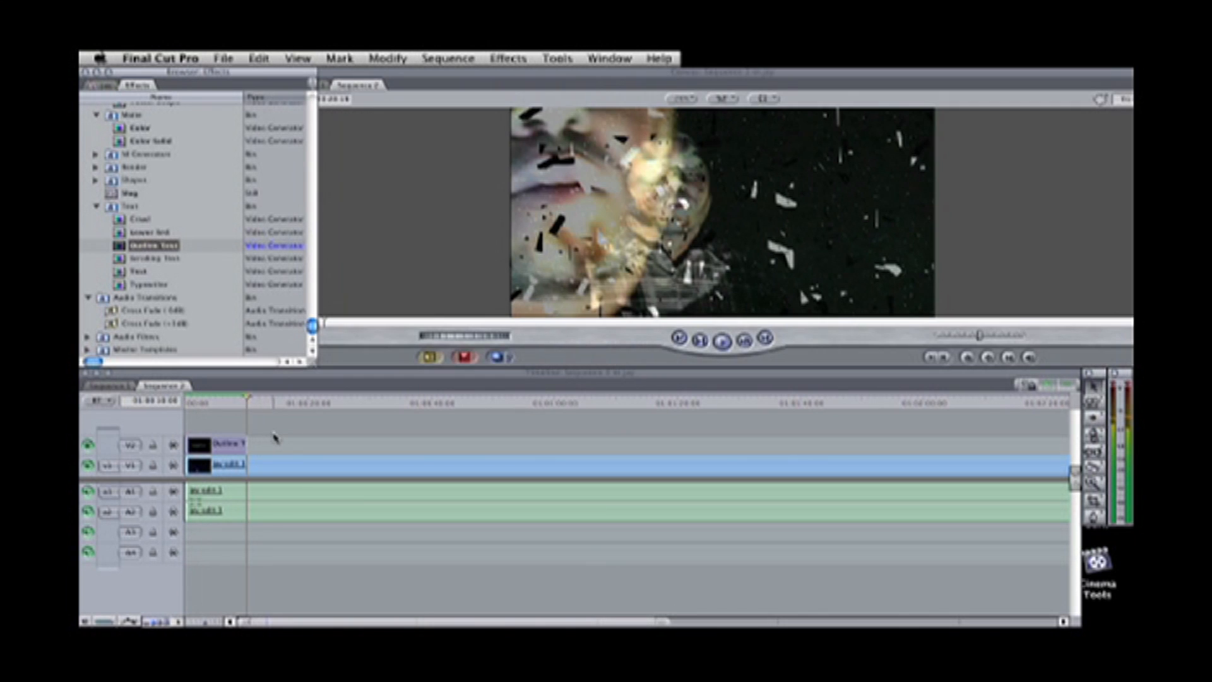
# - Set the Outline Text title to read Pulse Media Presents in the Iron Cobra Rotated font
pyautogui.click(216, 404)
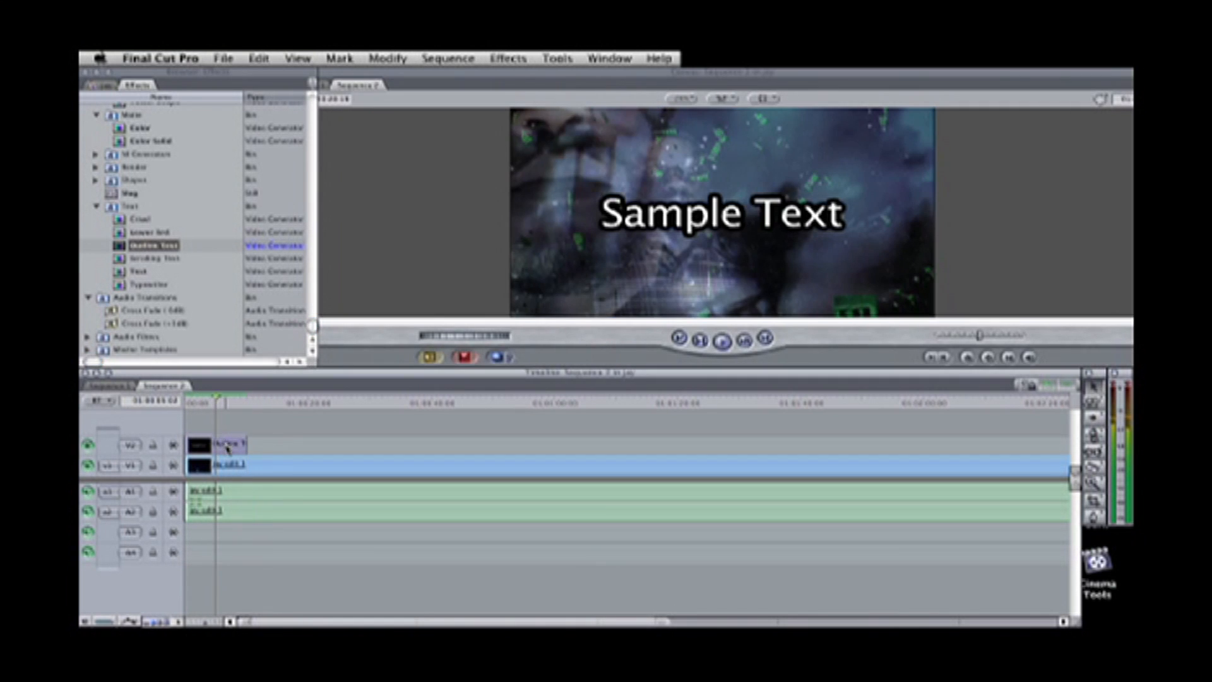
pyautogui.click(229, 445)
pyautogui.doubleClick(228, 446)
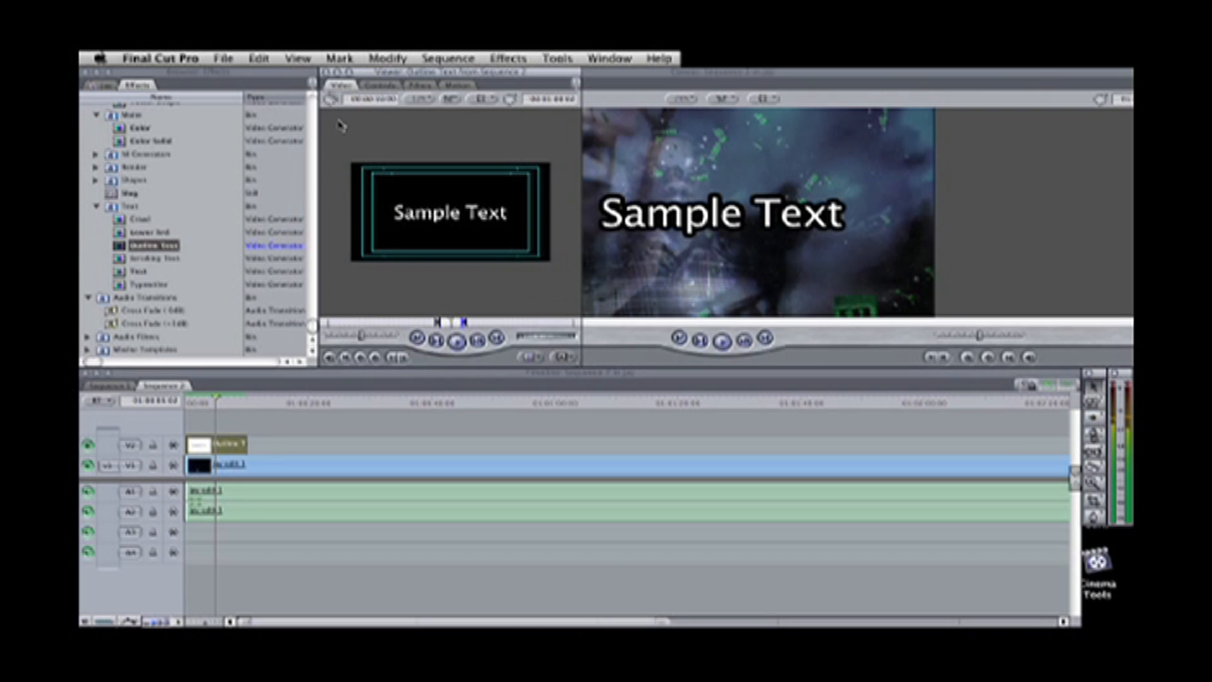
pyautogui.click(385, 88)
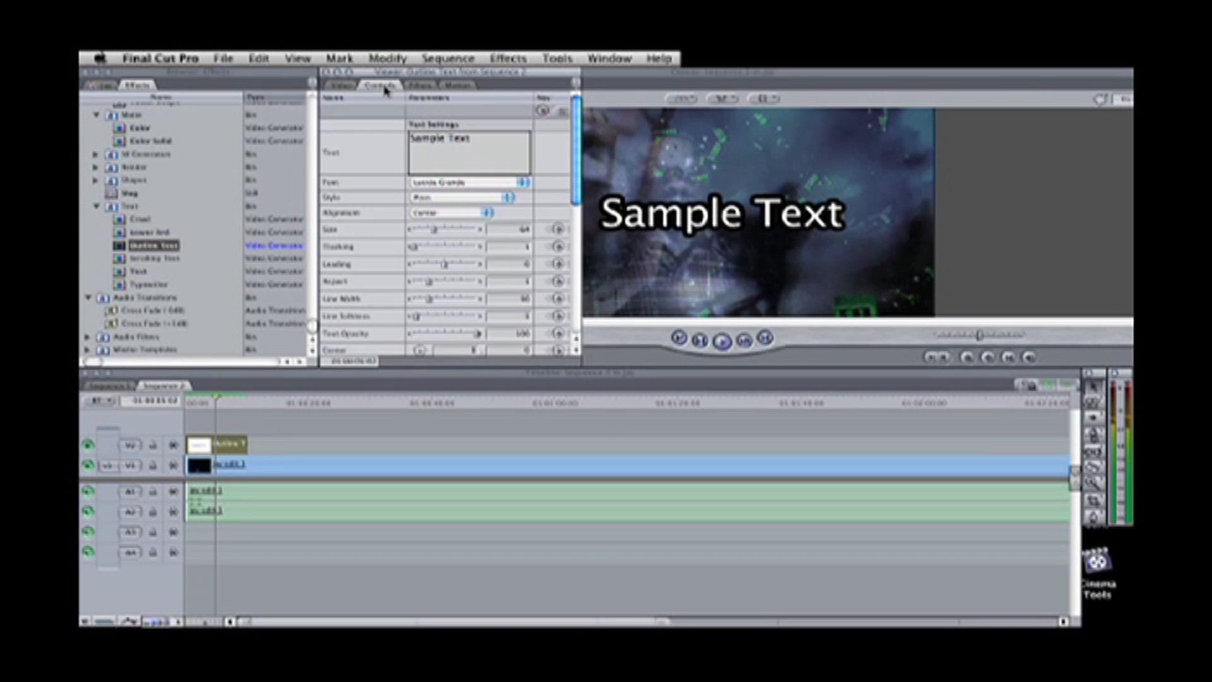
pyautogui.write('Pulse Media Presents')
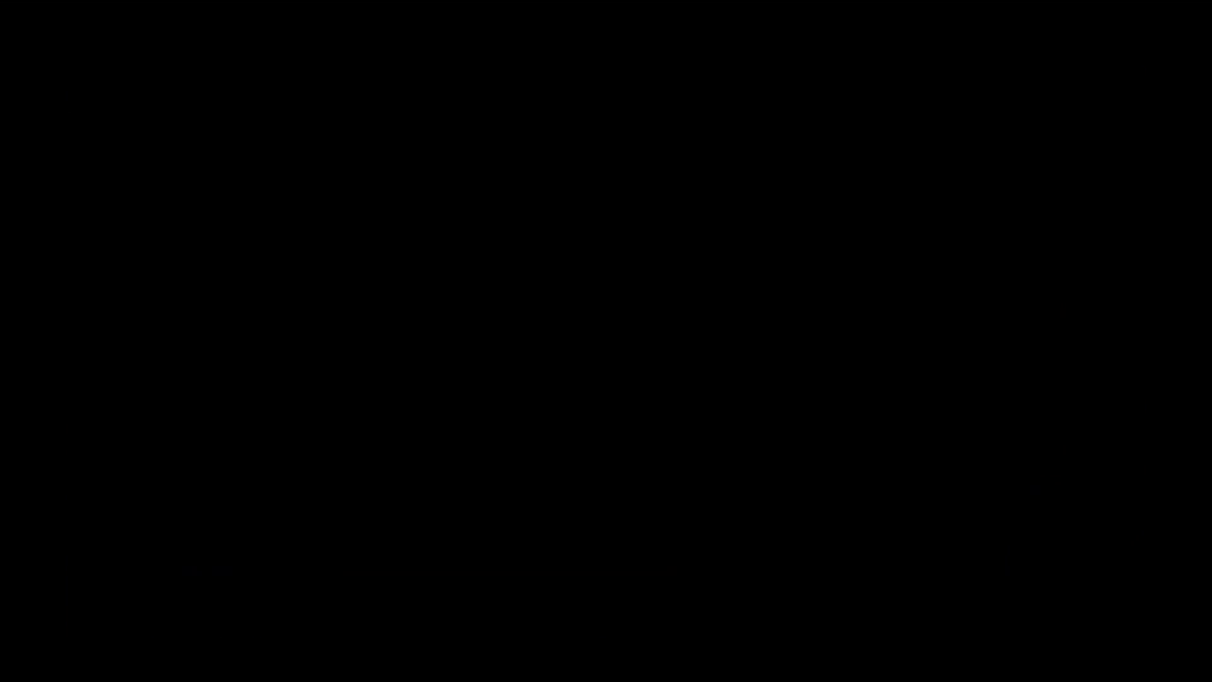
pyautogui.click(521, 183)
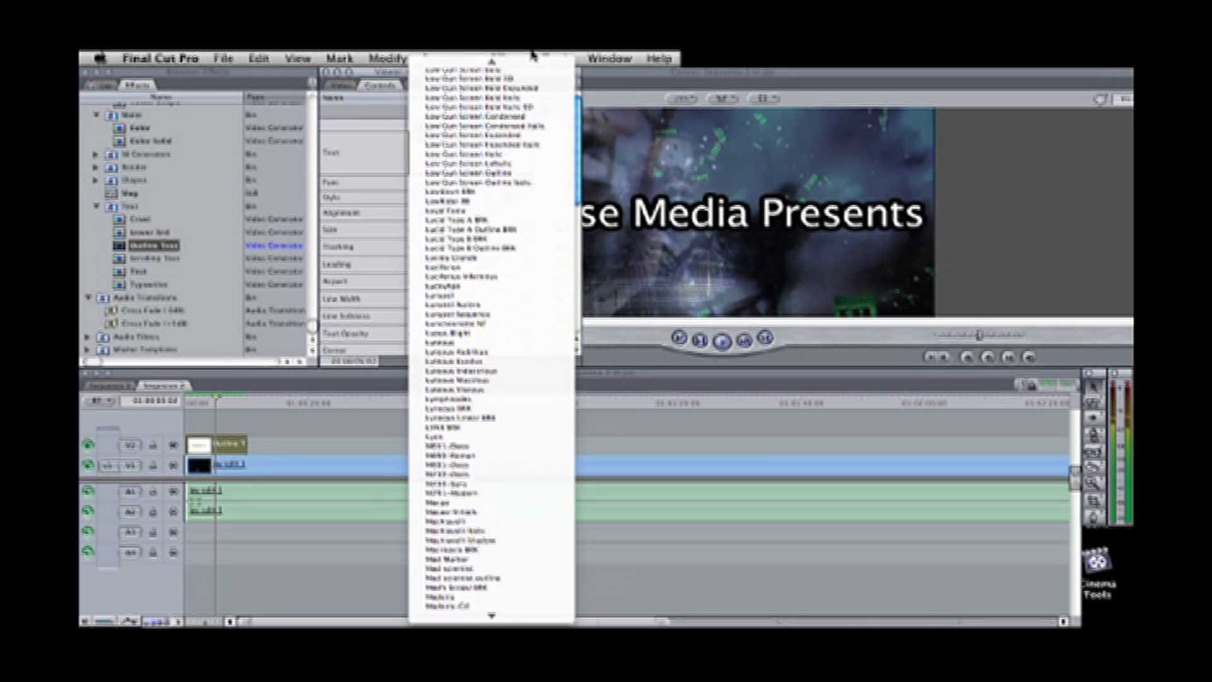
pyautogui.click(495, 192)
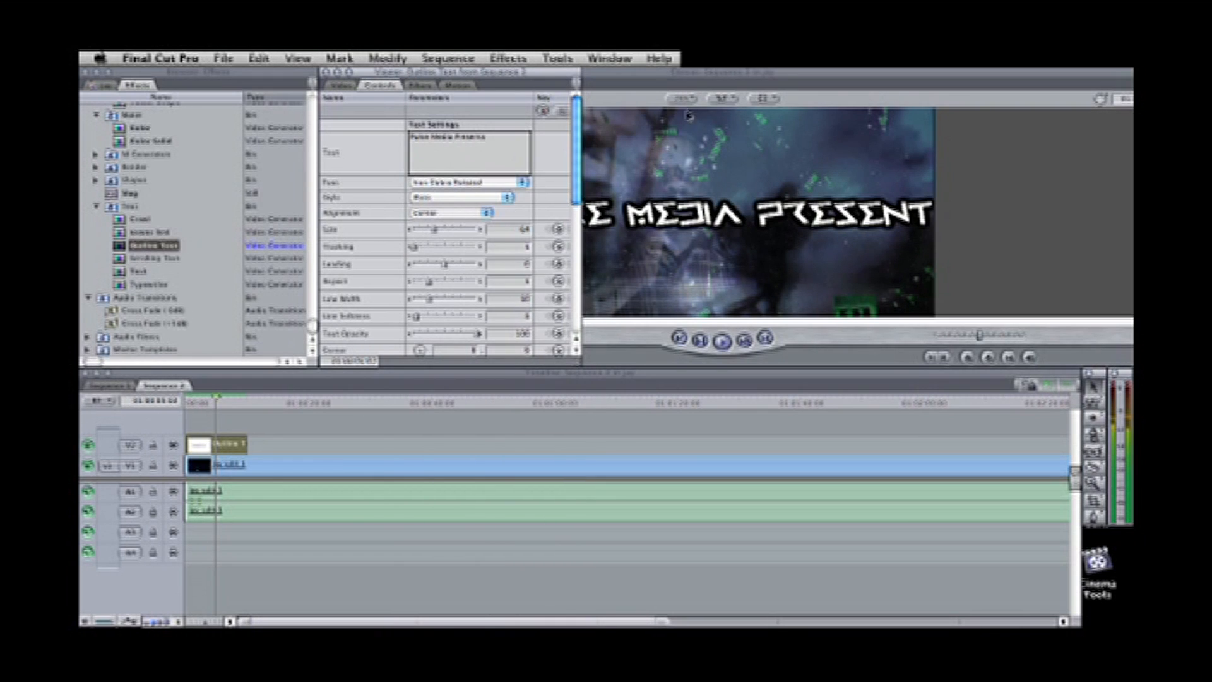
pyautogui.click(661, 77)
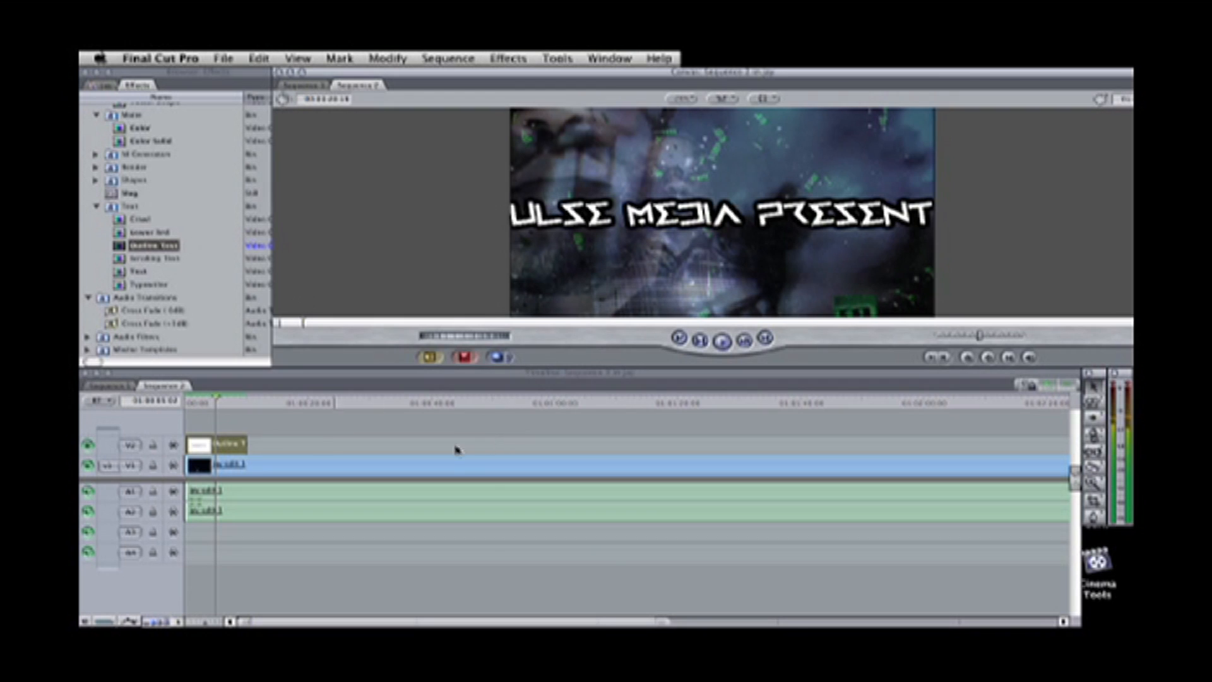
# - Scale the Pulse Media Presents title down to 70 and check it over the footage
pyautogui.click(271, 451)
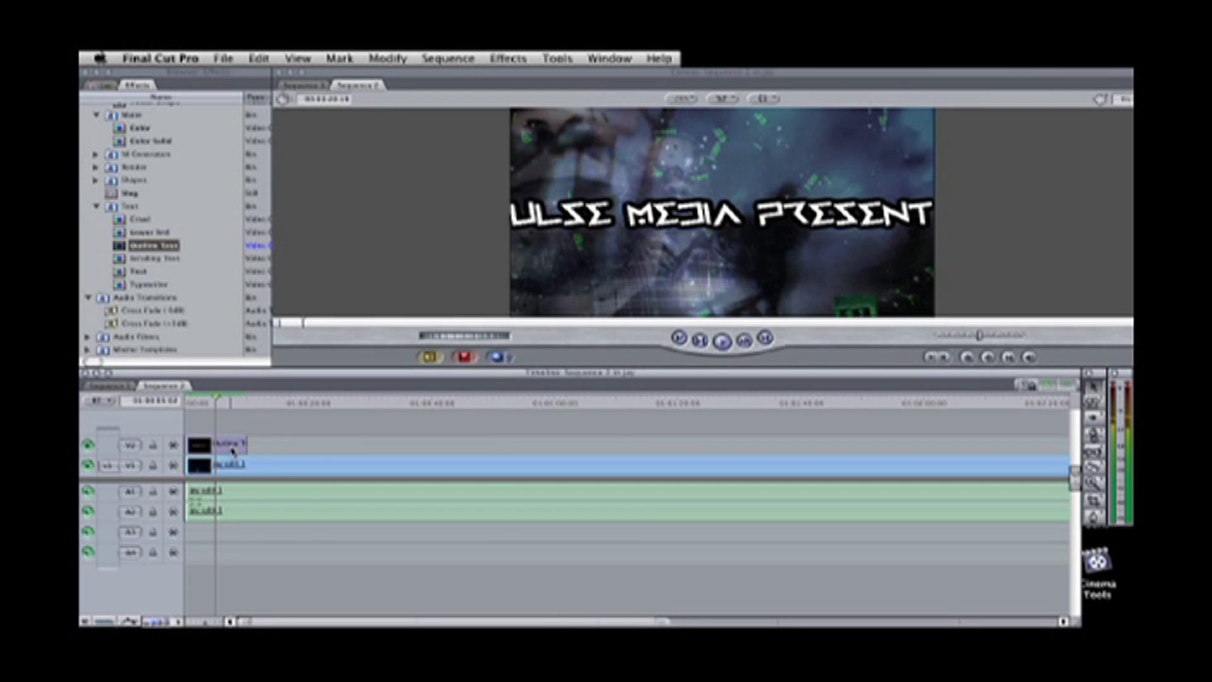
pyautogui.doubleClick(241, 448)
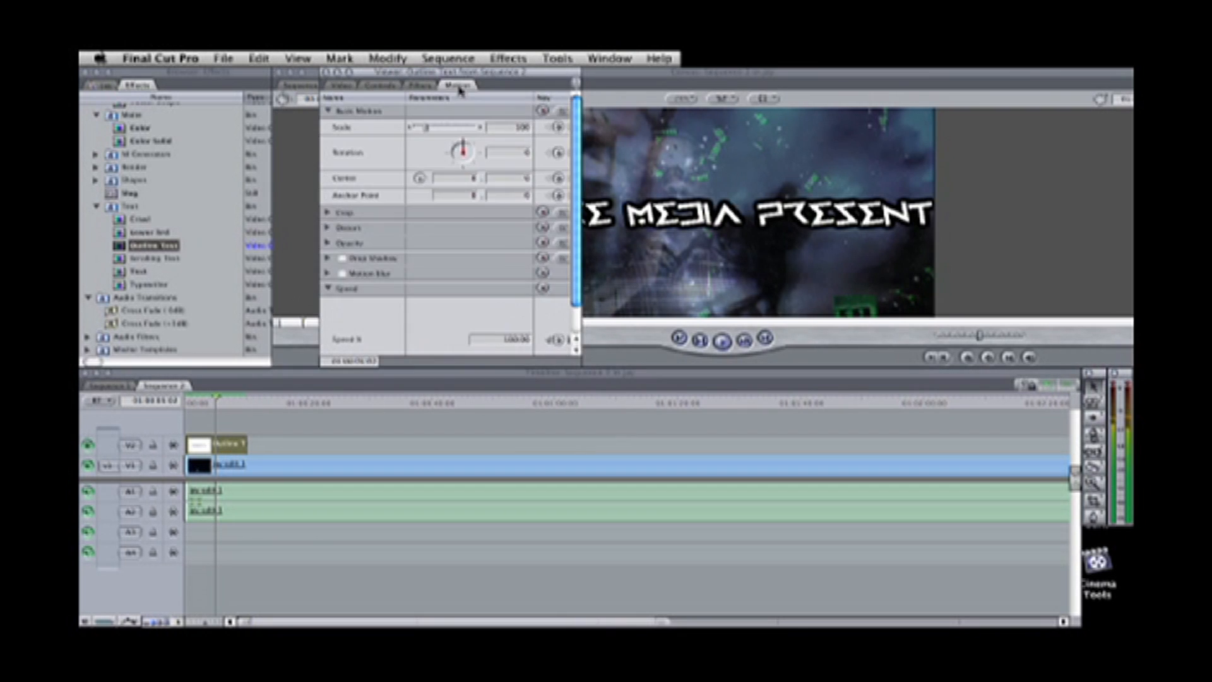
pyautogui.moveTo(423, 128); pyautogui.dragTo(421, 133)
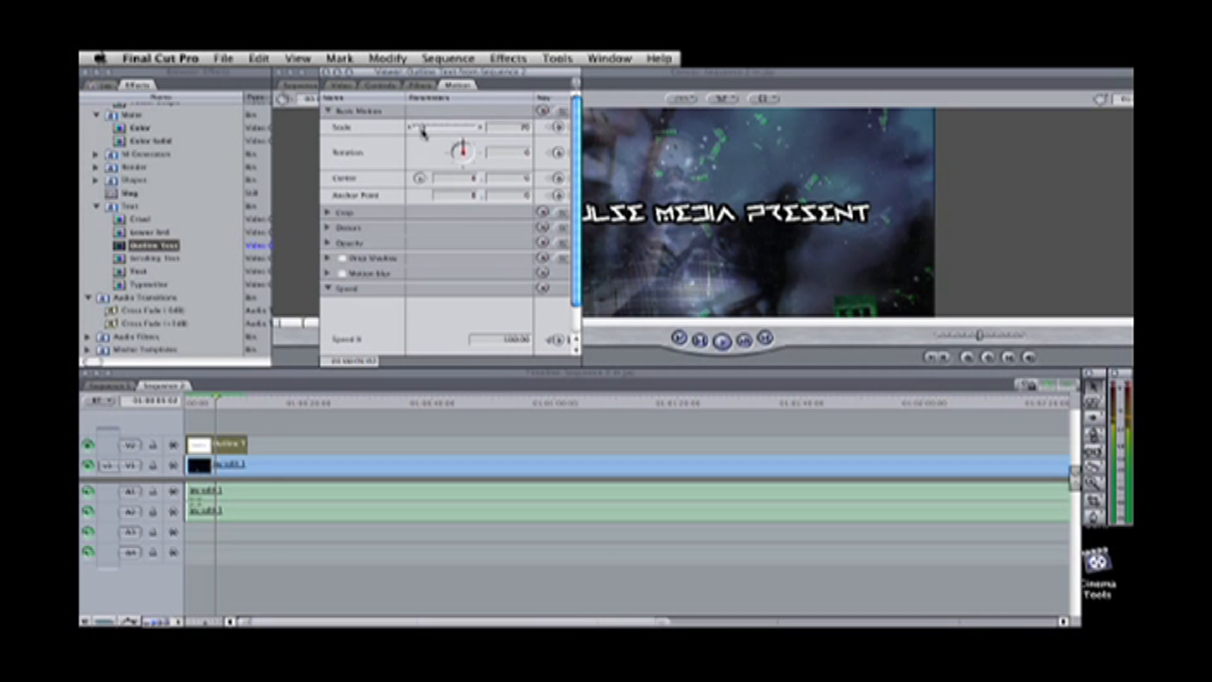
pyautogui.click(618, 79)
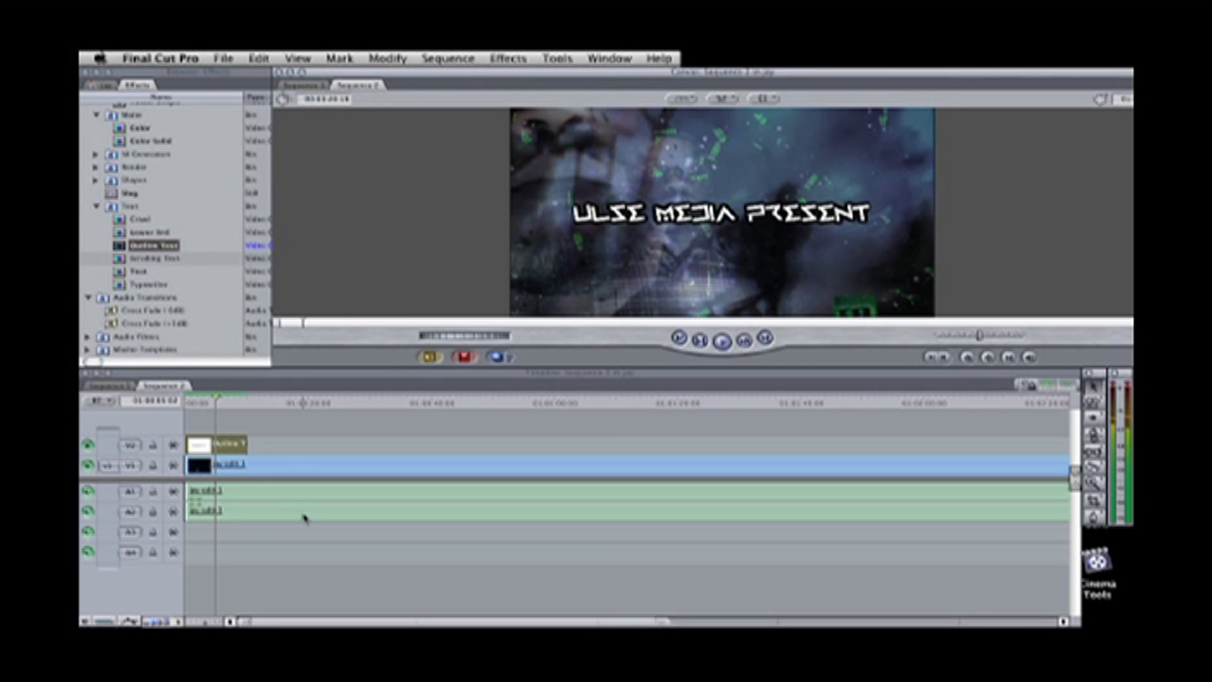
# - Reduce the title's text size to 52 so the whole line fits, and enlarge its motion scale slightly
pyautogui.click(230, 446)
pyautogui.doubleClick(230, 446)
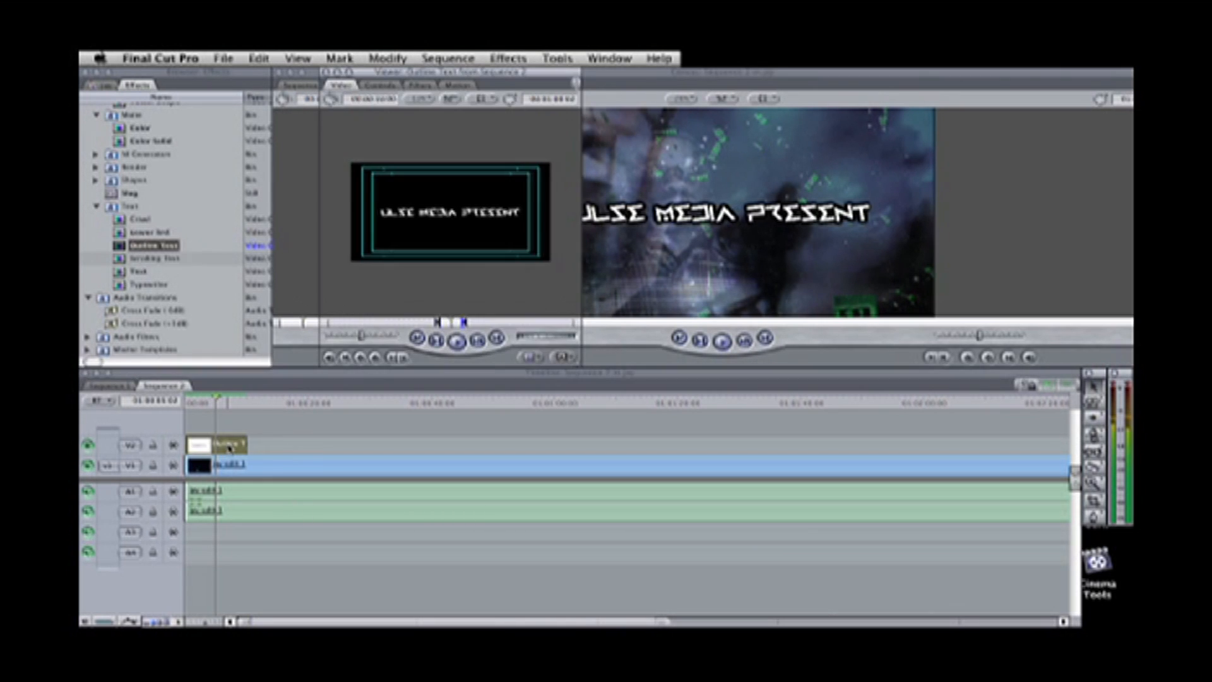
pyautogui.click(390, 87)
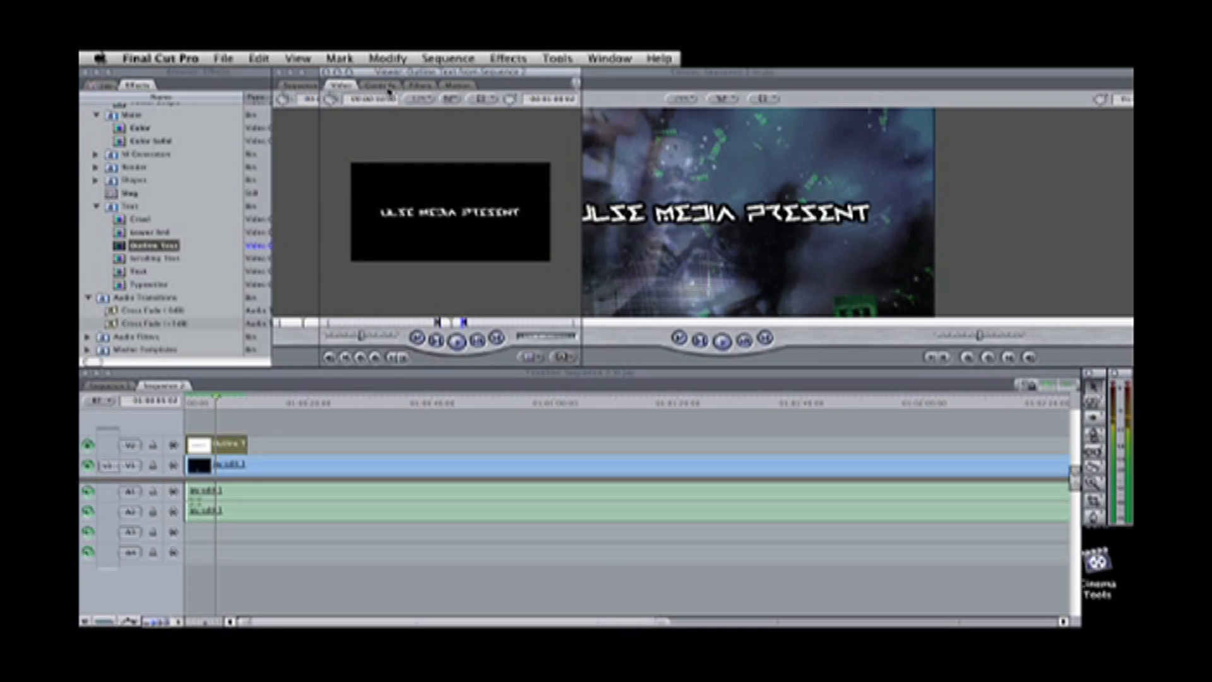
pyautogui.click(390, 89)
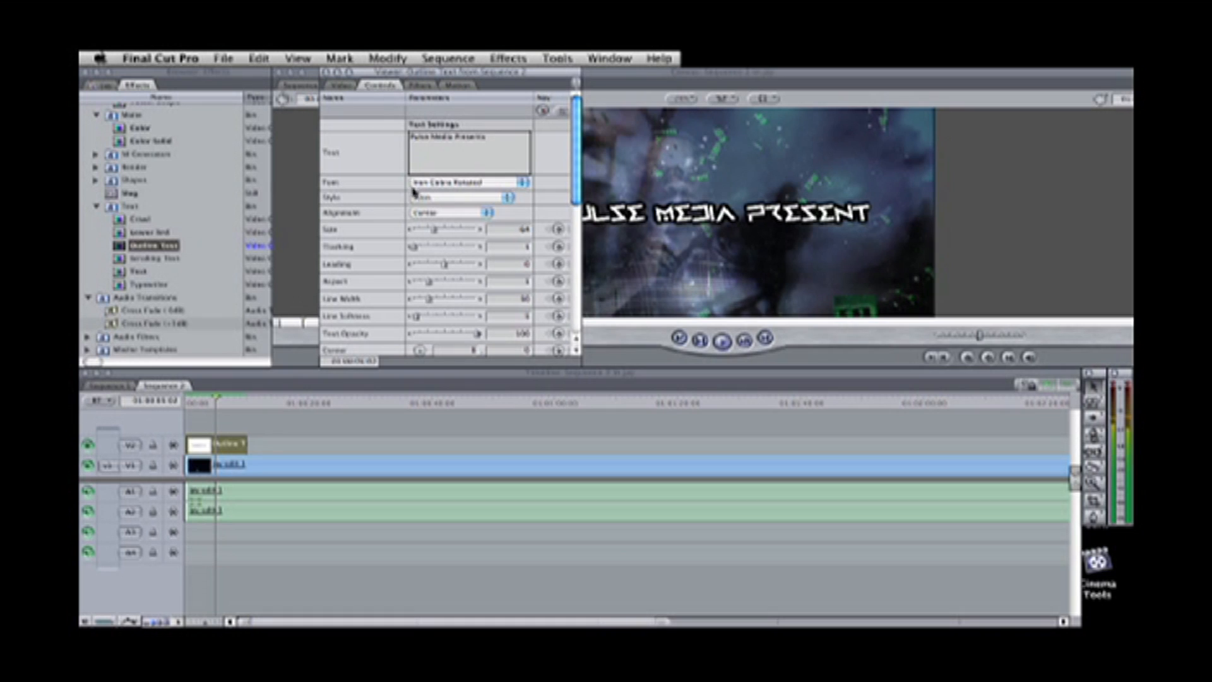
pyautogui.moveTo(434, 232); pyautogui.dragTo(432, 232)
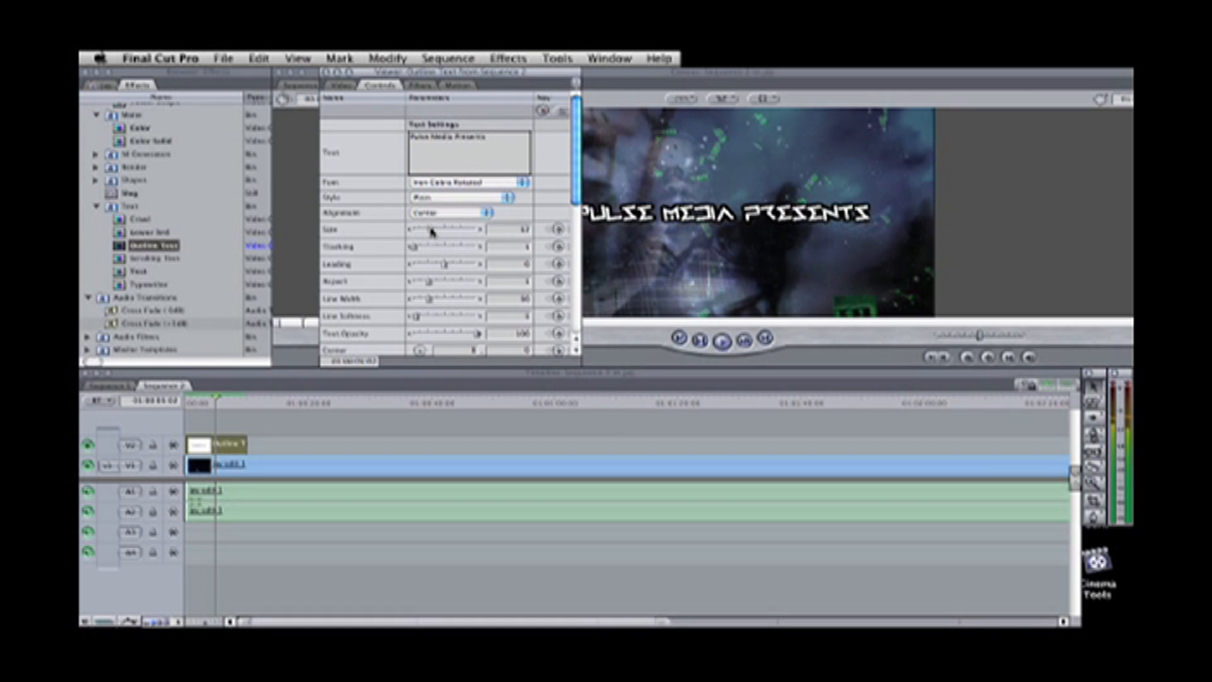
pyautogui.click(459, 86)
# - Cut the title on V2 into two shorter segments and replace the second segment's text with the artist's name
pyautogui.moveTo(543, 76); pyautogui.dragTo(439, 77)
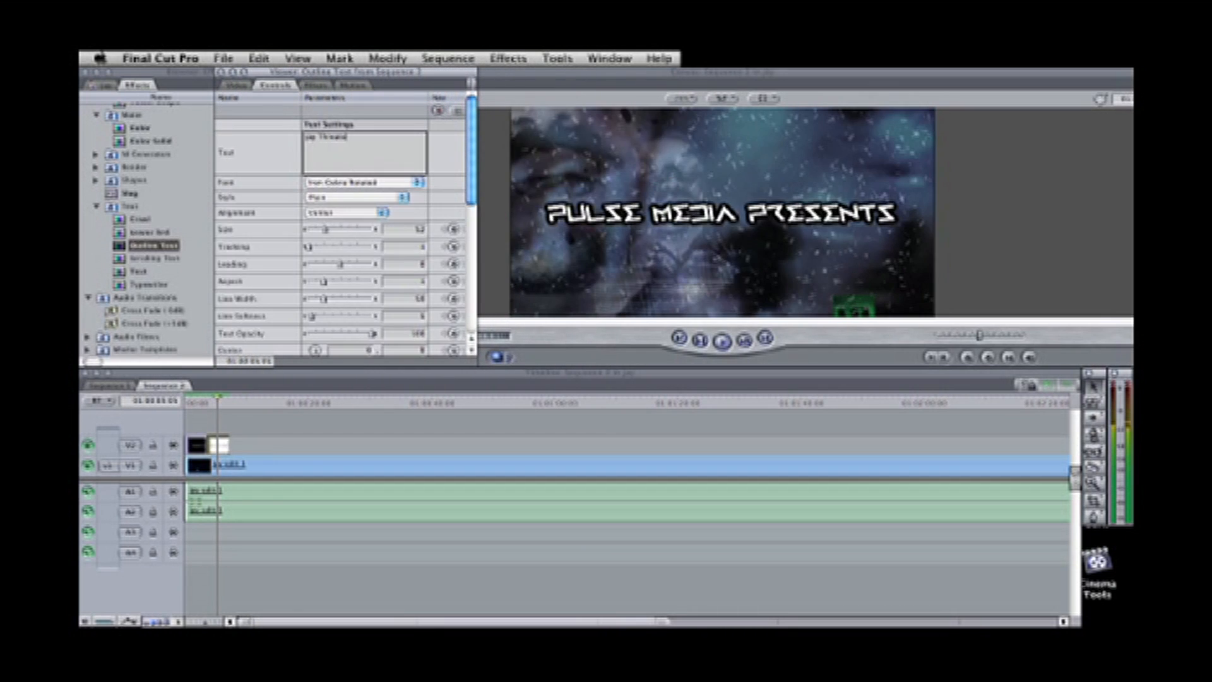
pyautogui.click(444, 152)
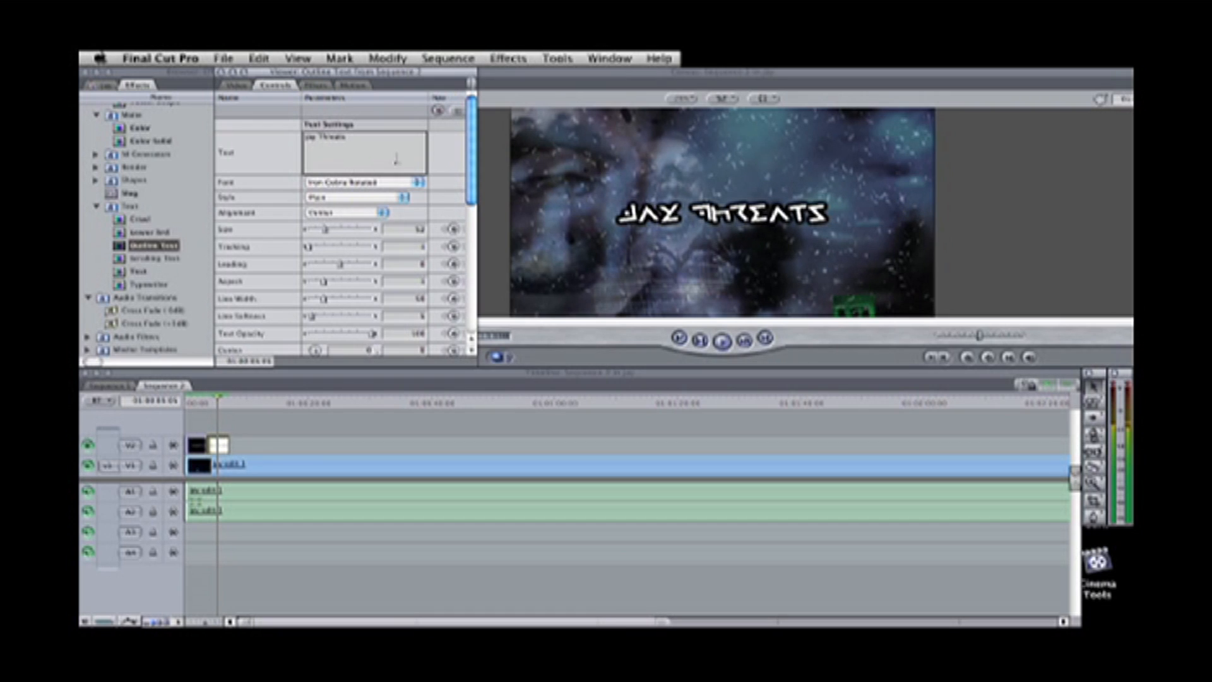
# - Enlarge the motion scale of the artist's name title on V2 to about 110
pyautogui.click(351, 85)
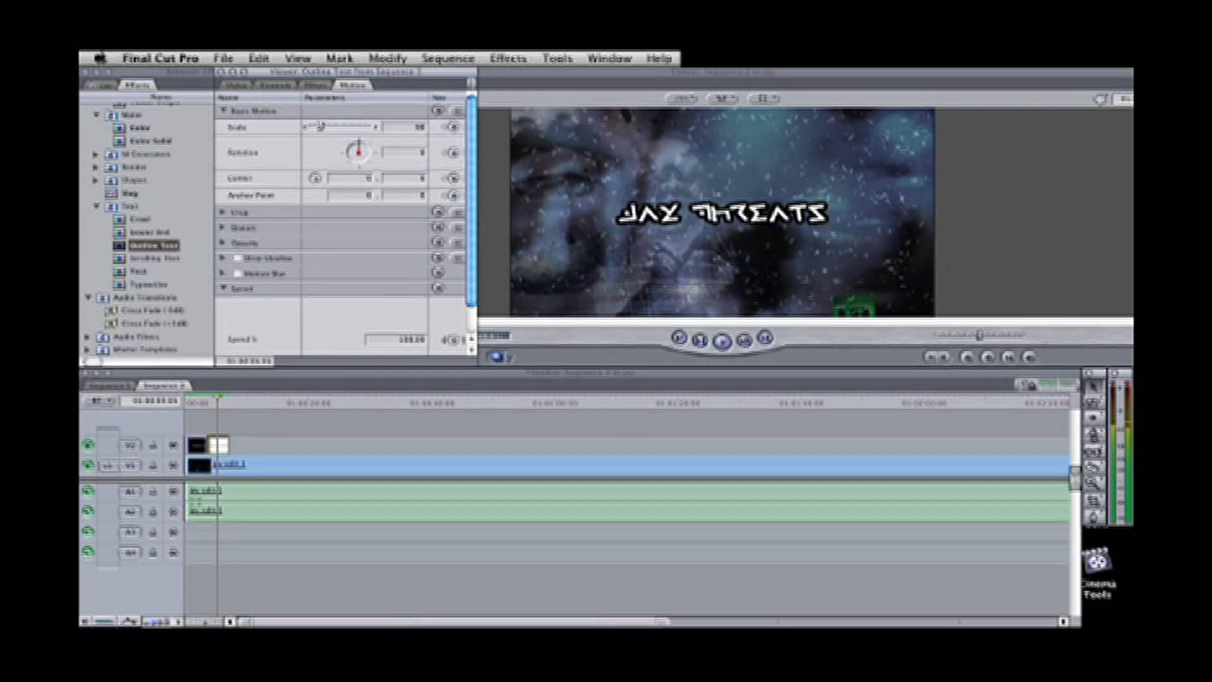
pyautogui.moveTo(320, 127); pyautogui.dragTo(323, 129)
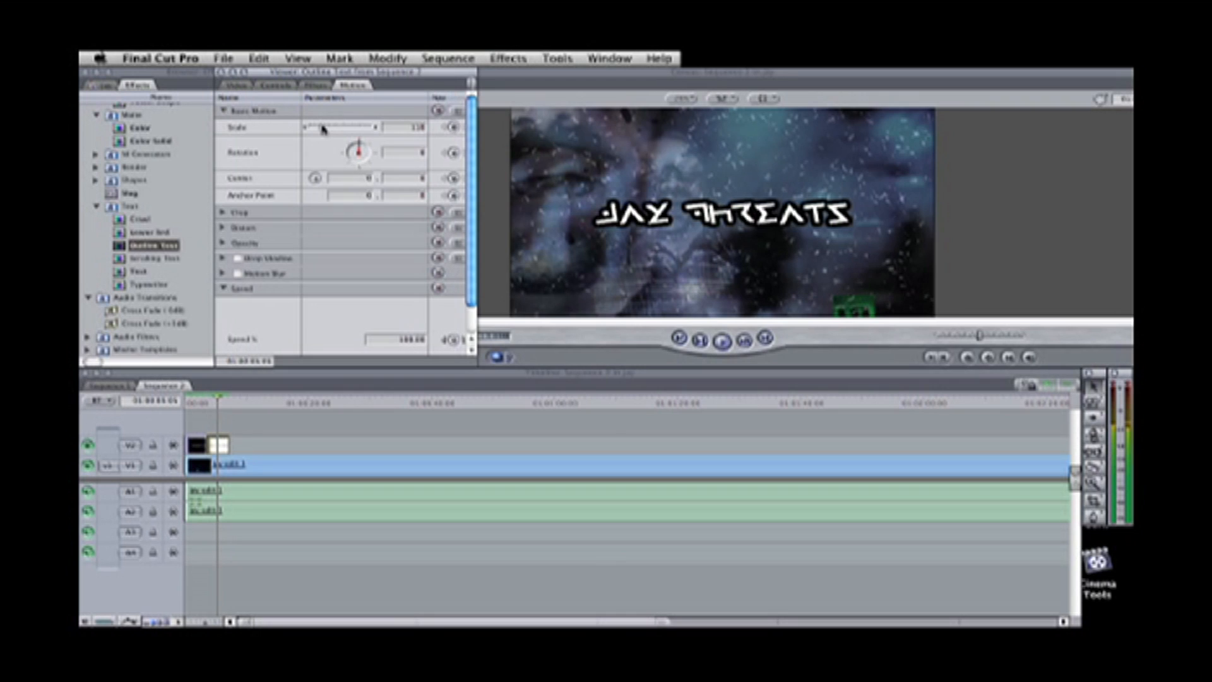
pyautogui.click(260, 438)
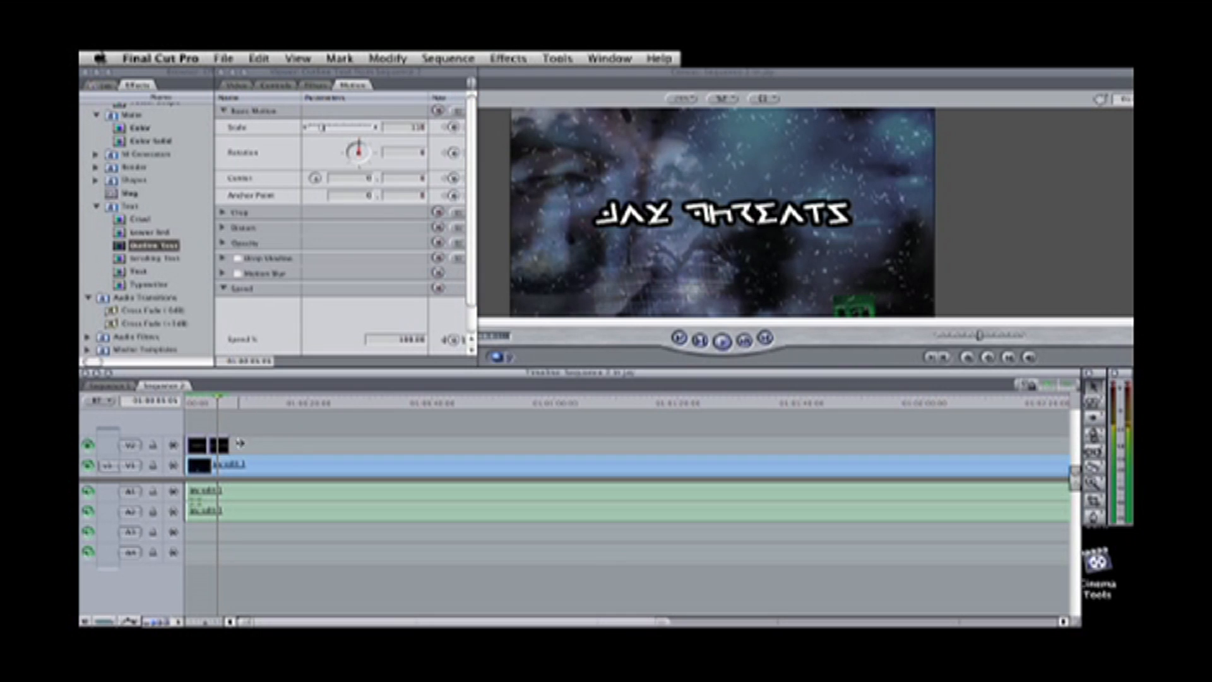
# - Paste a copy of the artist's name title on V2 directly after the second title
pyautogui.click(239, 400)
pyautogui.press('super+v')
pyautogui.moveTo(253, 447); pyautogui.dragTo(242, 446)
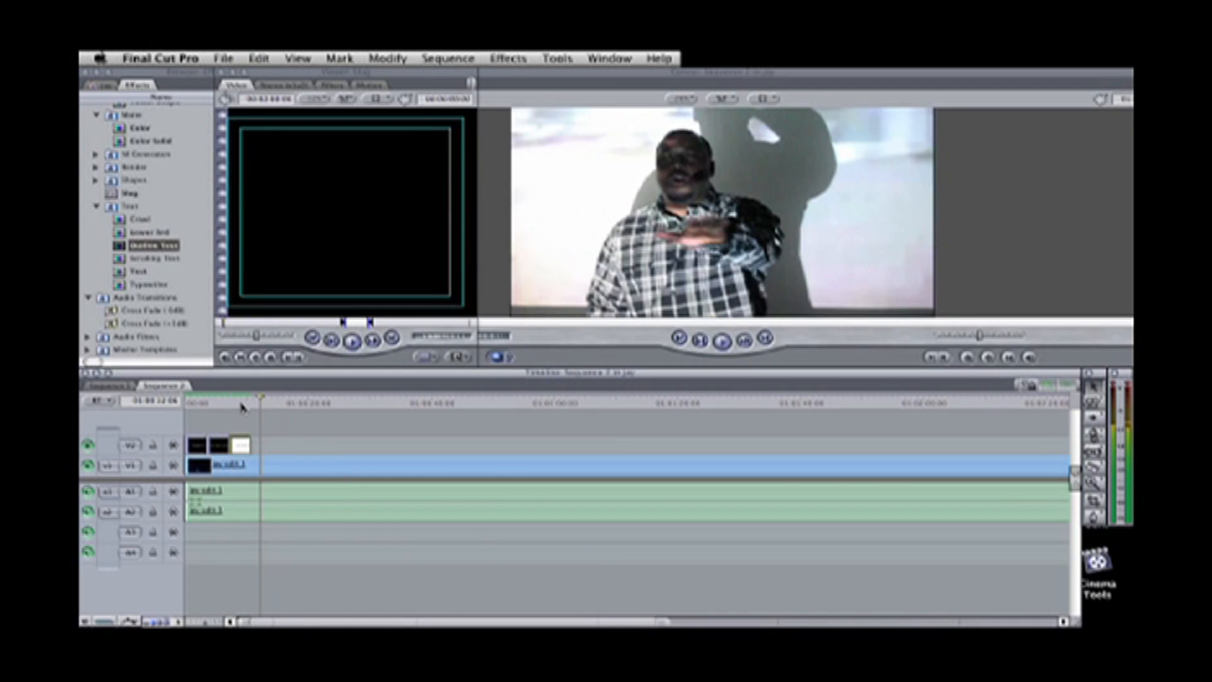
# - Replace the third V2 title's text with Cold Worlds
pyautogui.click(242, 402)
pyautogui.click(269, 449)
pyautogui.click(240, 444)
pyautogui.doubleClick(240, 445)
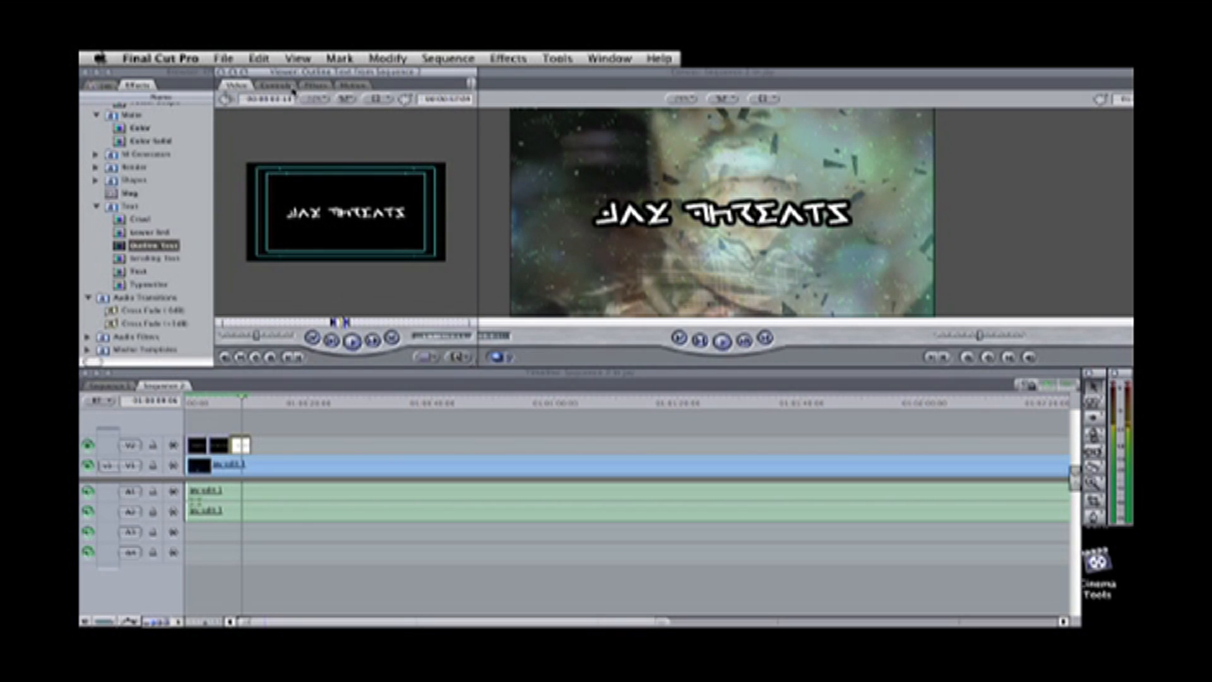
pyautogui.click(286, 87)
pyautogui.click(329, 153)
pyautogui.write('Gold Worlds')
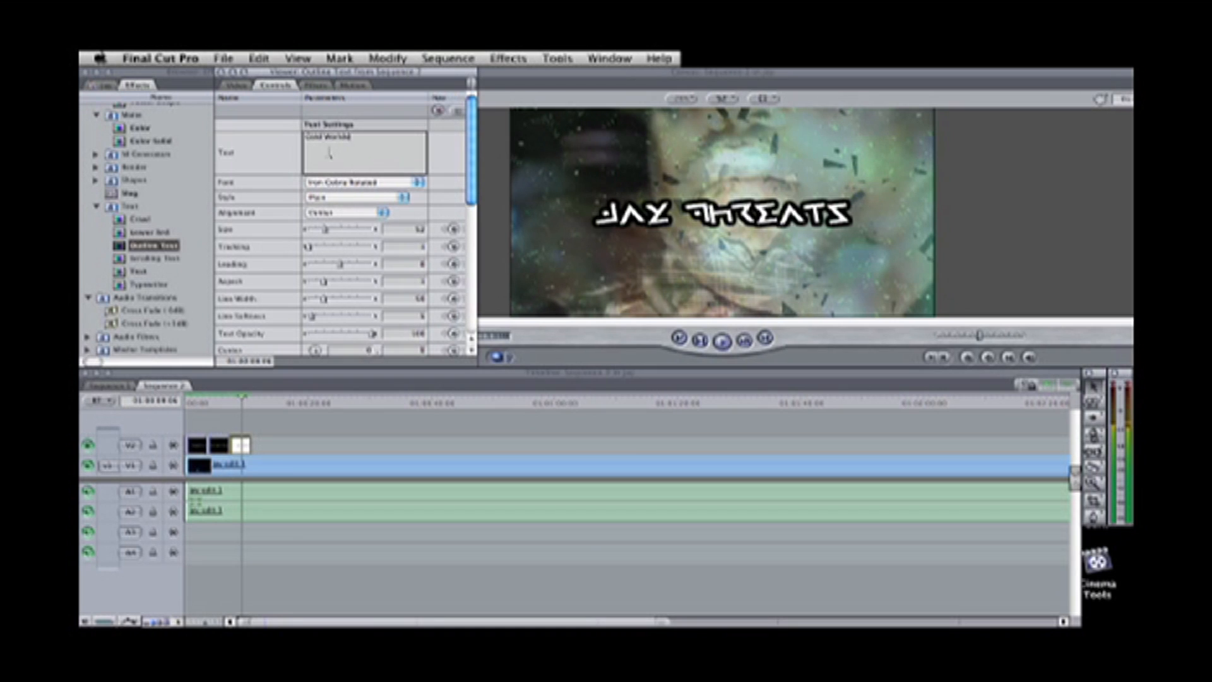
pyautogui.click(273, 448)
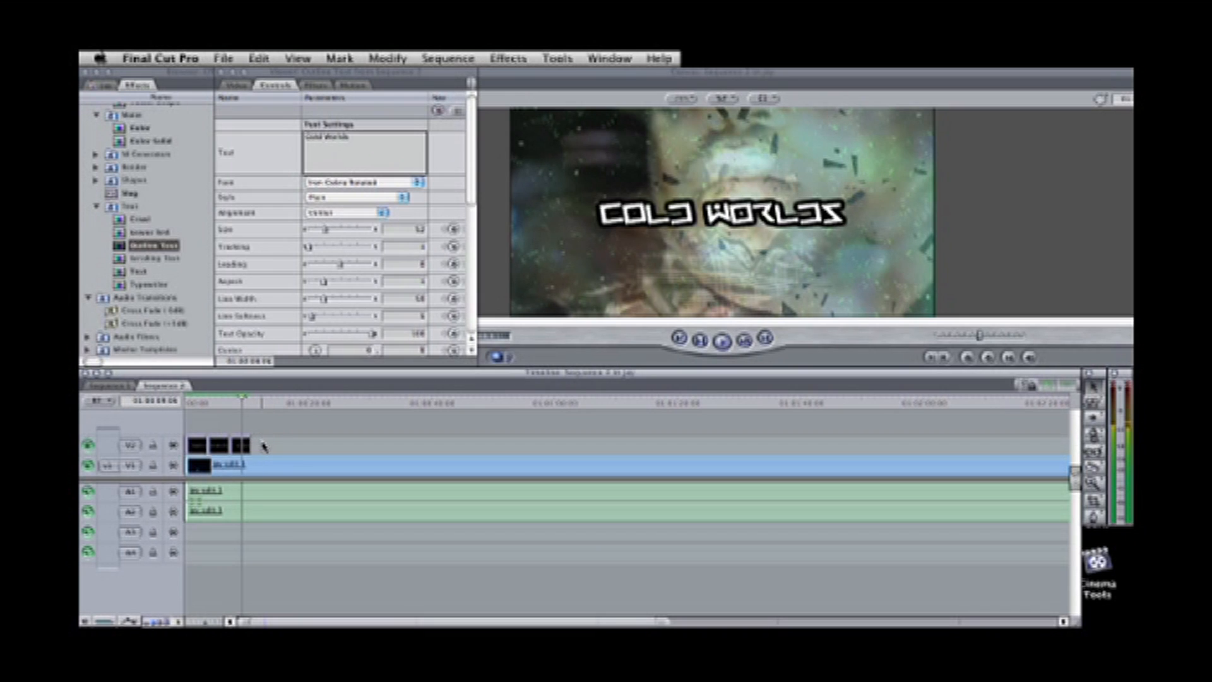
# - Duplicate the Pulse Media Presents title twice and stack the copies above the original on V3 and V4
pyautogui.click(197, 407)
pyautogui.click(197, 447)
pyautogui.click(276, 404)
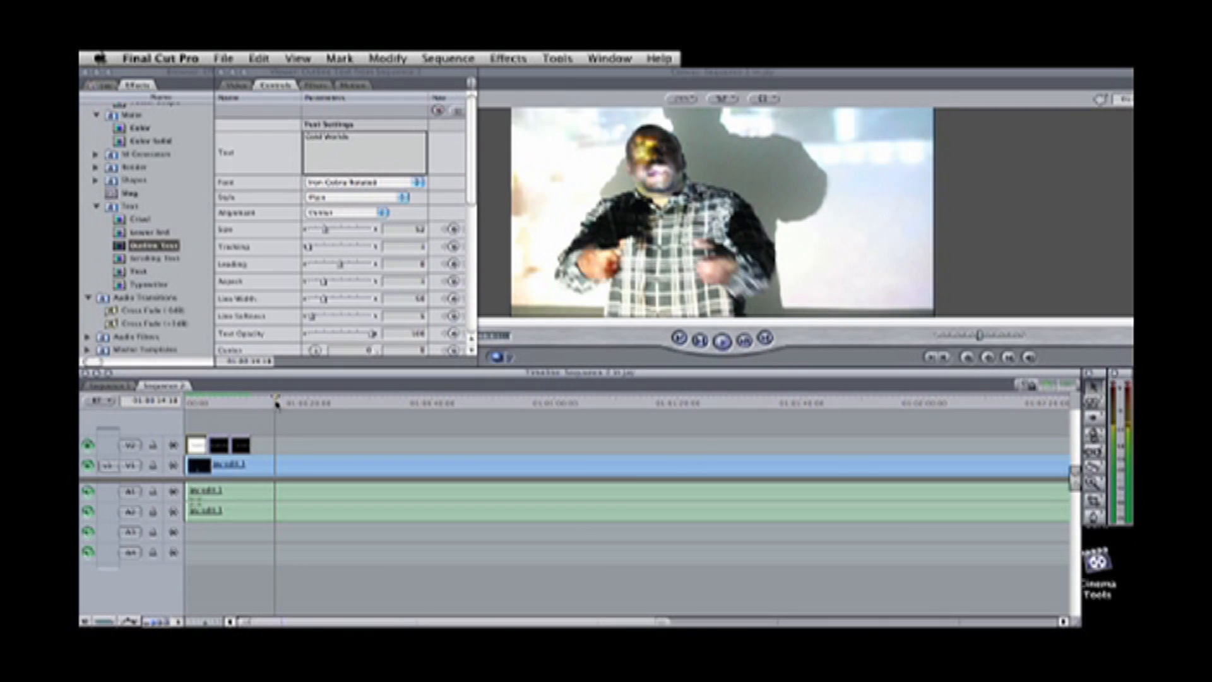
pyautogui.press('super+v')
pyautogui.moveTo(286, 445); pyautogui.dragTo(197, 425)
pyautogui.press('super+v')
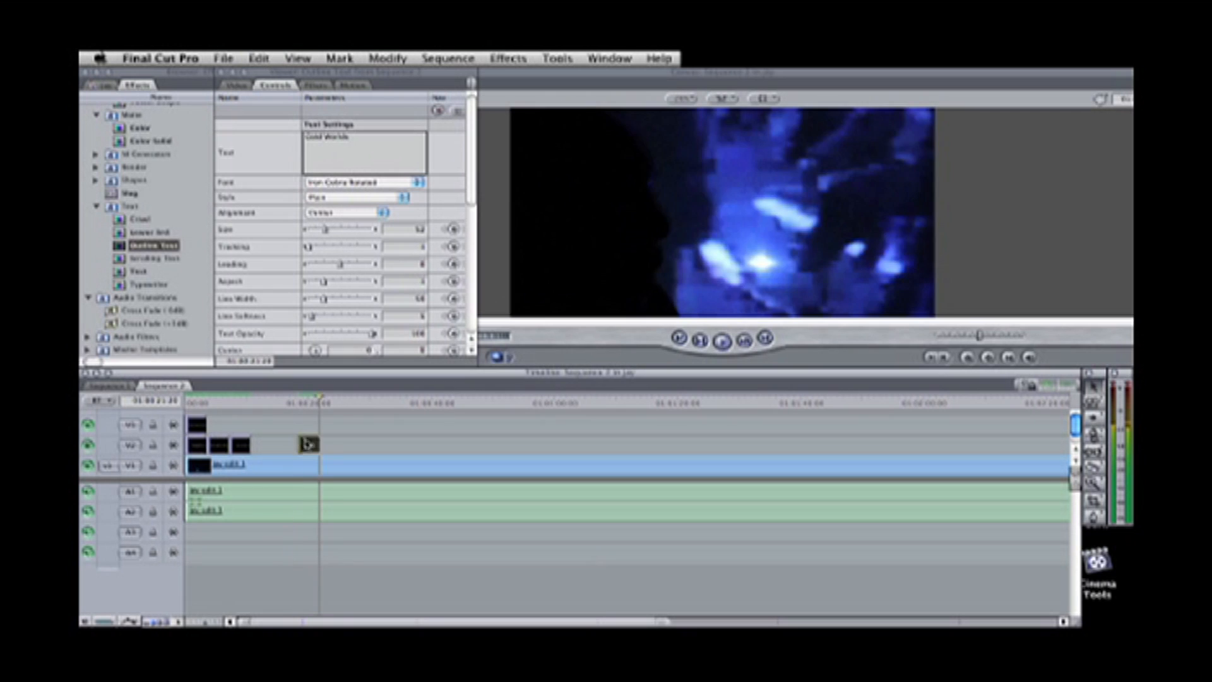
pyautogui.moveTo(305, 443); pyautogui.dragTo(194, 411)
# - Scale the V3 copy of Pulse Media Presents up until its lettering runs past both sides of the frame
pyautogui.click(196, 404)
pyautogui.click(197, 425)
pyautogui.doubleClick(197, 424)
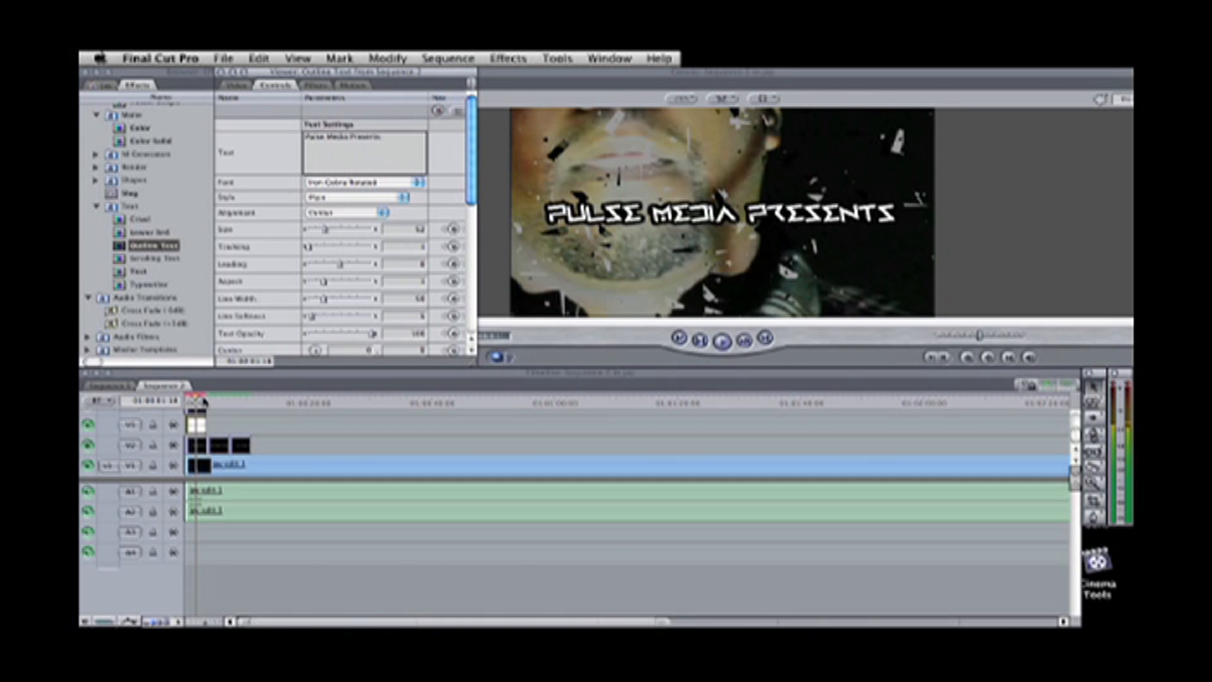
pyautogui.click(353, 85)
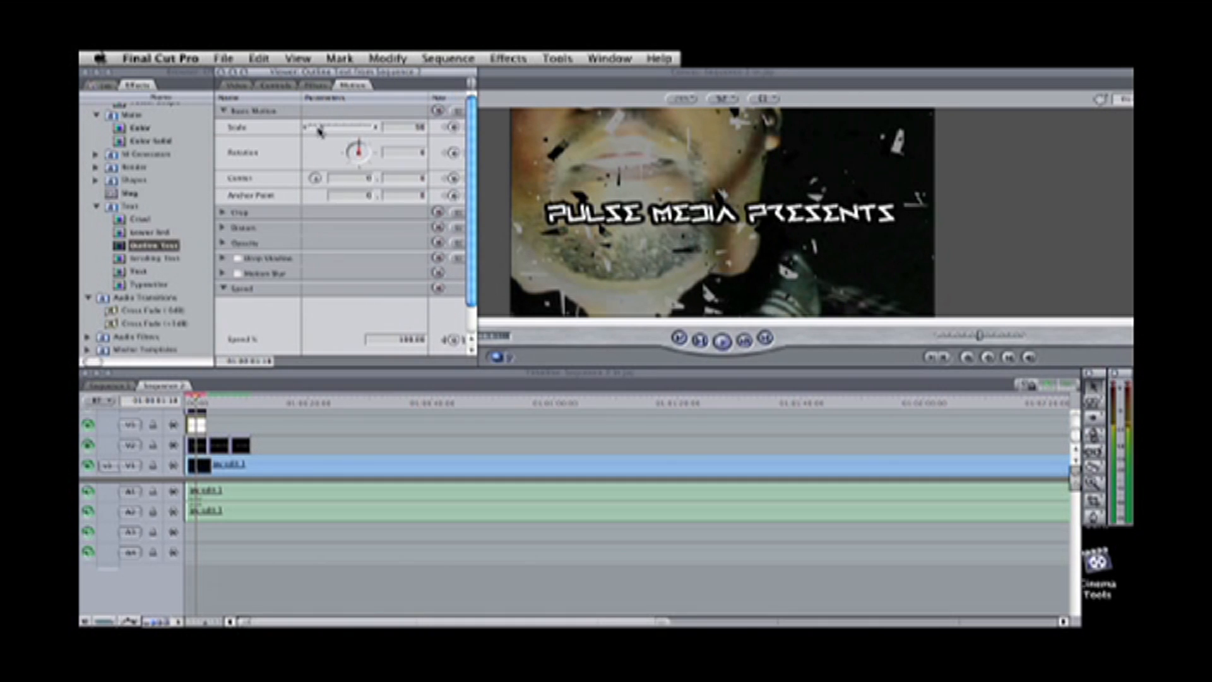
pyautogui.moveTo(317, 128); pyautogui.dragTo(349, 127)
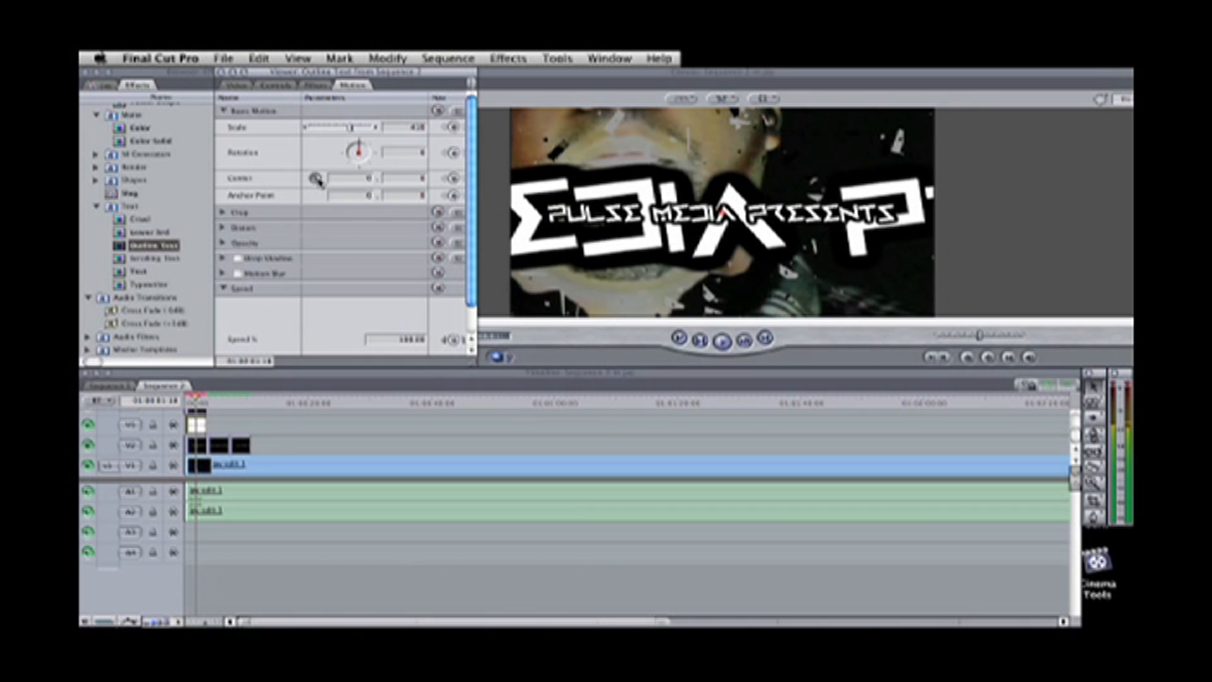
# - Reposition the enlarged V3 title so its large lettering runs along the upper edge of the frame, above the small title
pyautogui.moveTo(712, 212); pyautogui.dragTo(800, 230)
pyautogui.moveTo(728, 185); pyautogui.dragTo(610, 173)
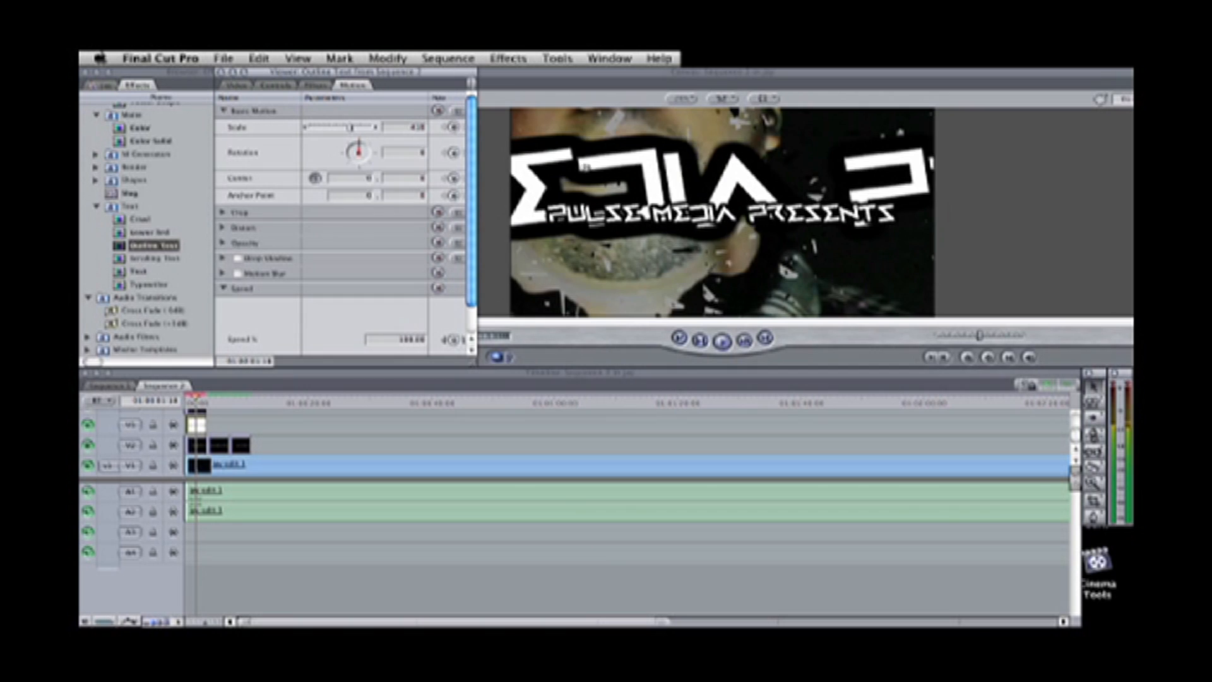
pyautogui.moveTo(387, 167); pyautogui.dragTo(1013, 147)
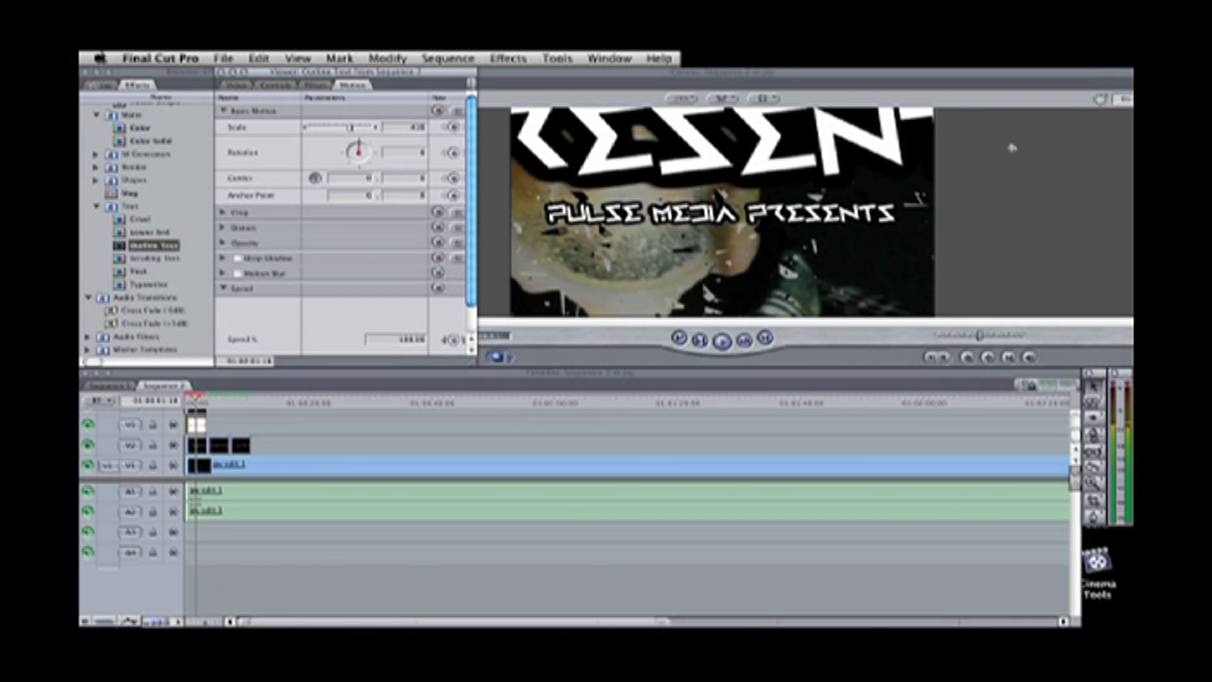
pyautogui.click(237, 85)
pyautogui.click(349, 84)
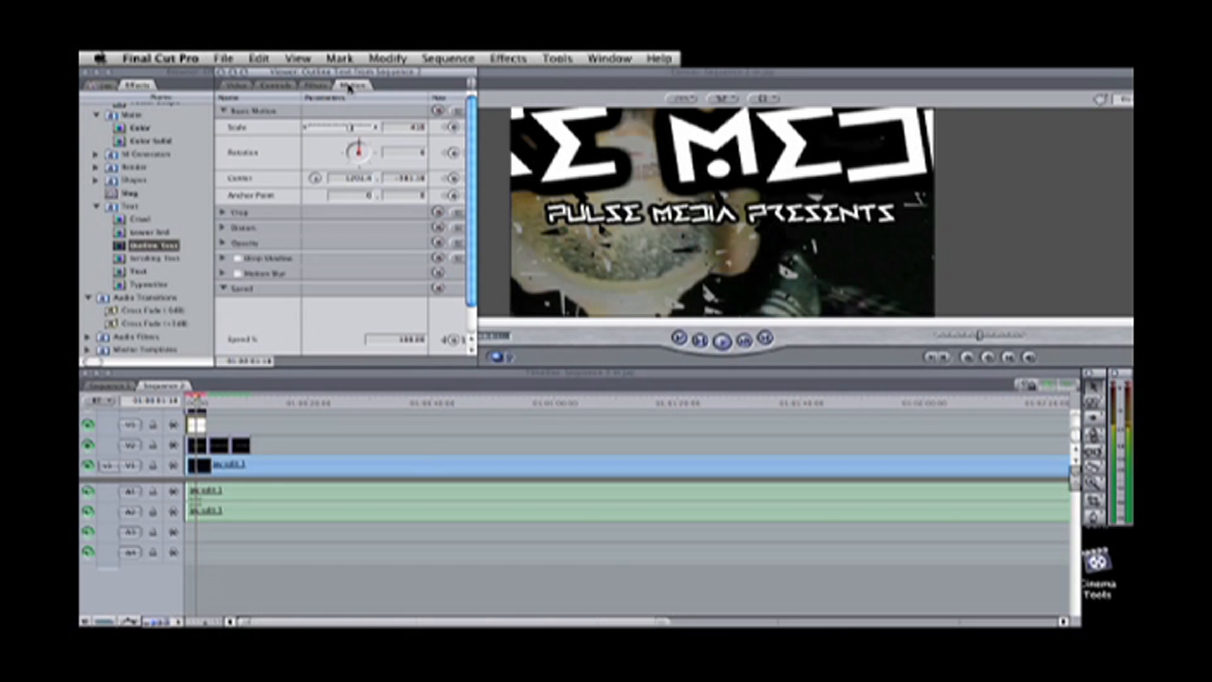
# - Lower the enlarged V3 title's opacity to about 44
pyautogui.click(221, 243)
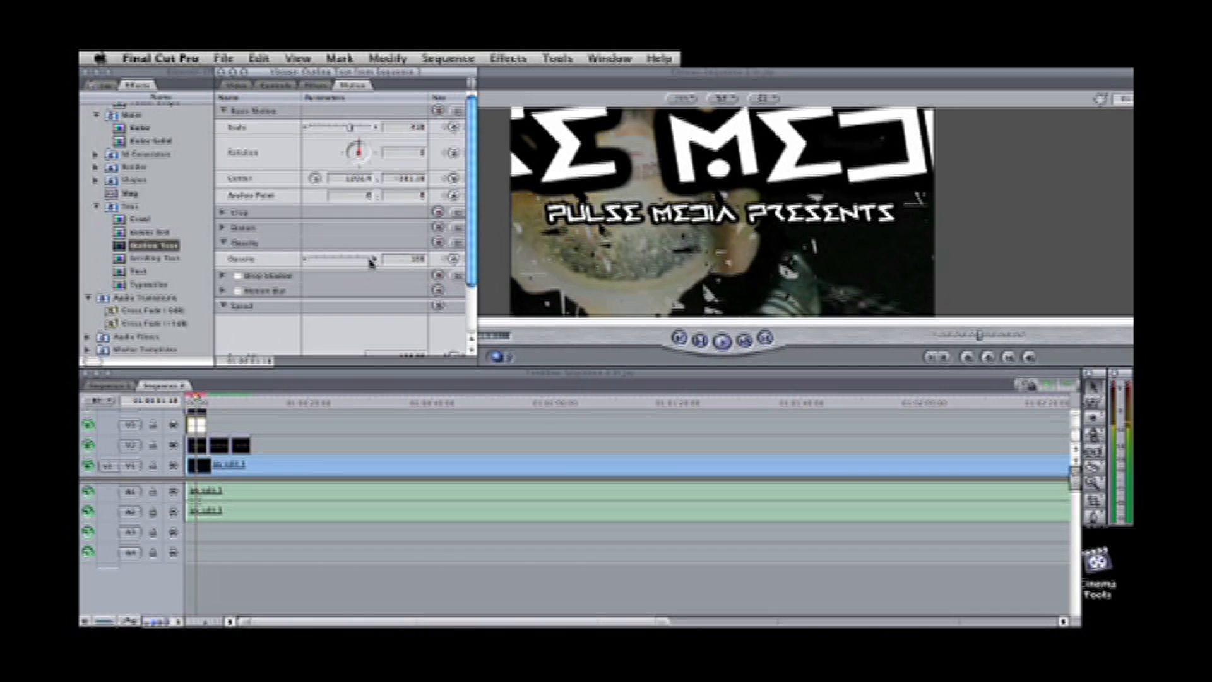
pyautogui.moveTo(361, 259); pyautogui.dragTo(336, 260)
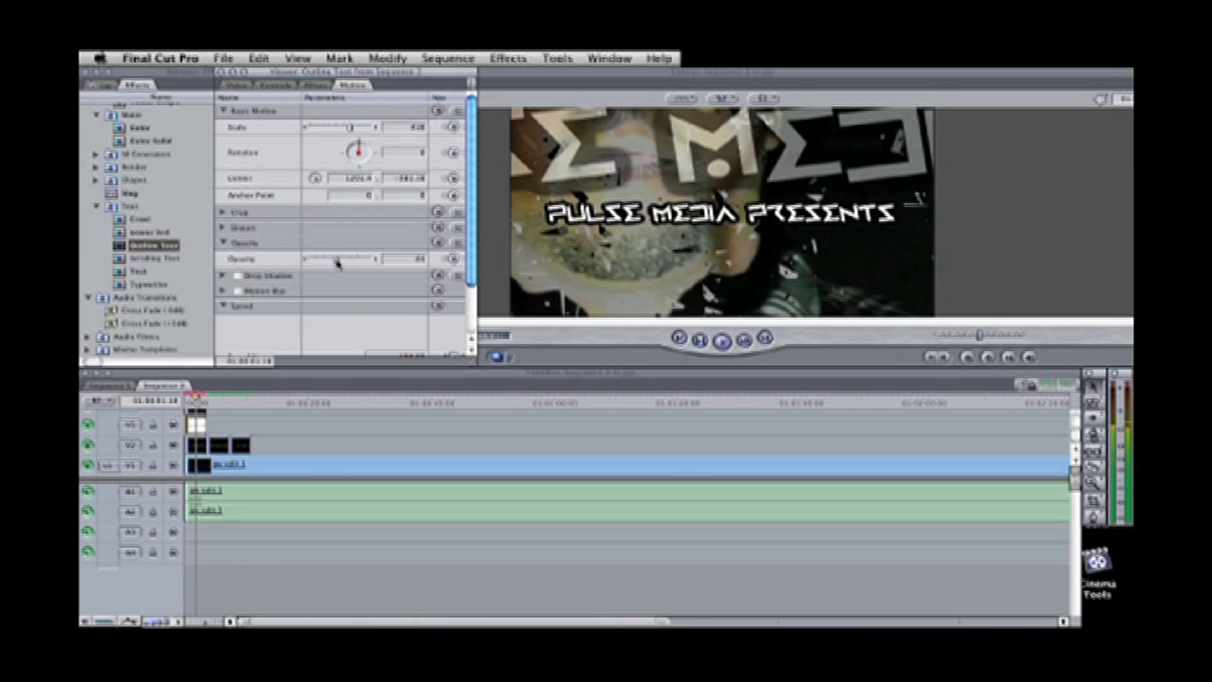
pyautogui.click(263, 431)
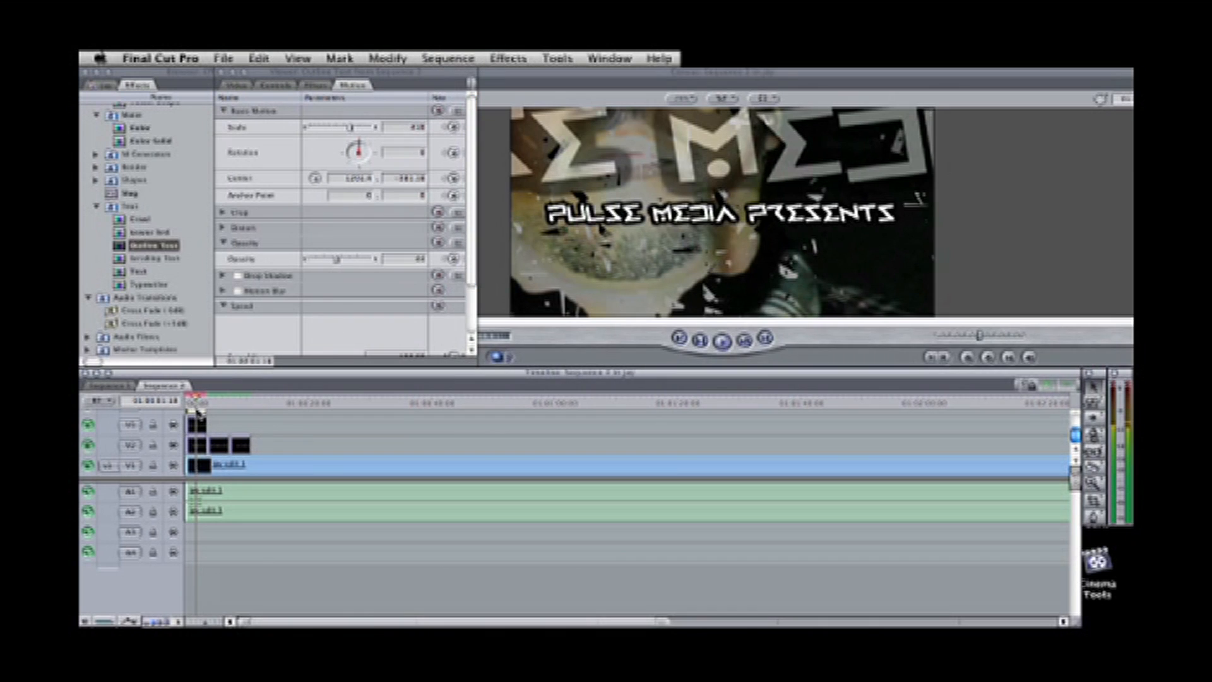
# - Enlarge the V4 copy of Pulse Media Presents to a similar size and shift it toward the lower part of the frame with slightly reduced opacity
pyautogui.doubleClick(198, 420)
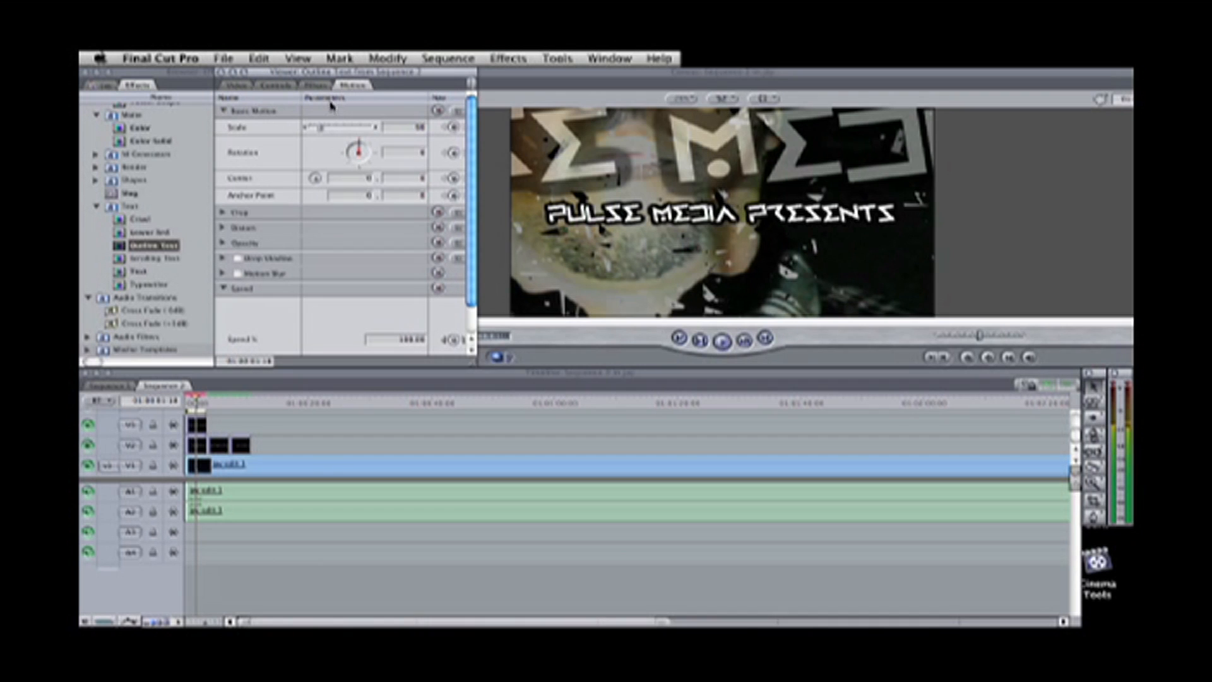
pyautogui.moveTo(321, 127); pyautogui.dragTo(348, 126)
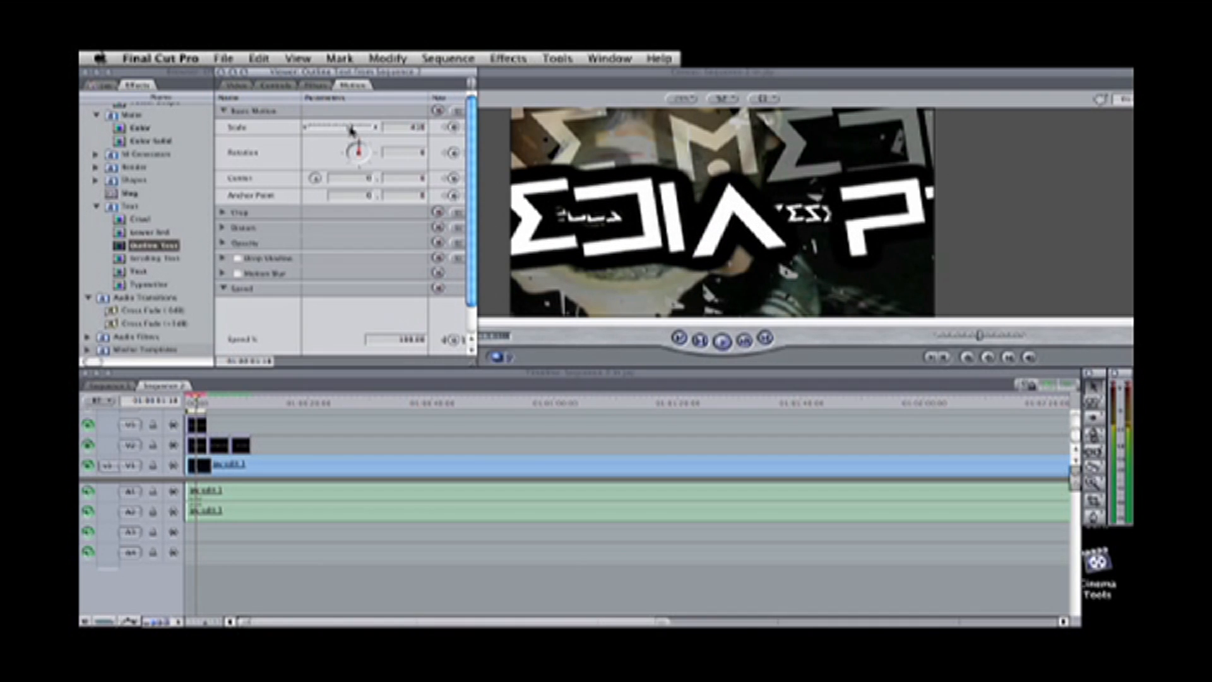
pyautogui.moveTo(348, 127); pyautogui.dragTo(351, 129)
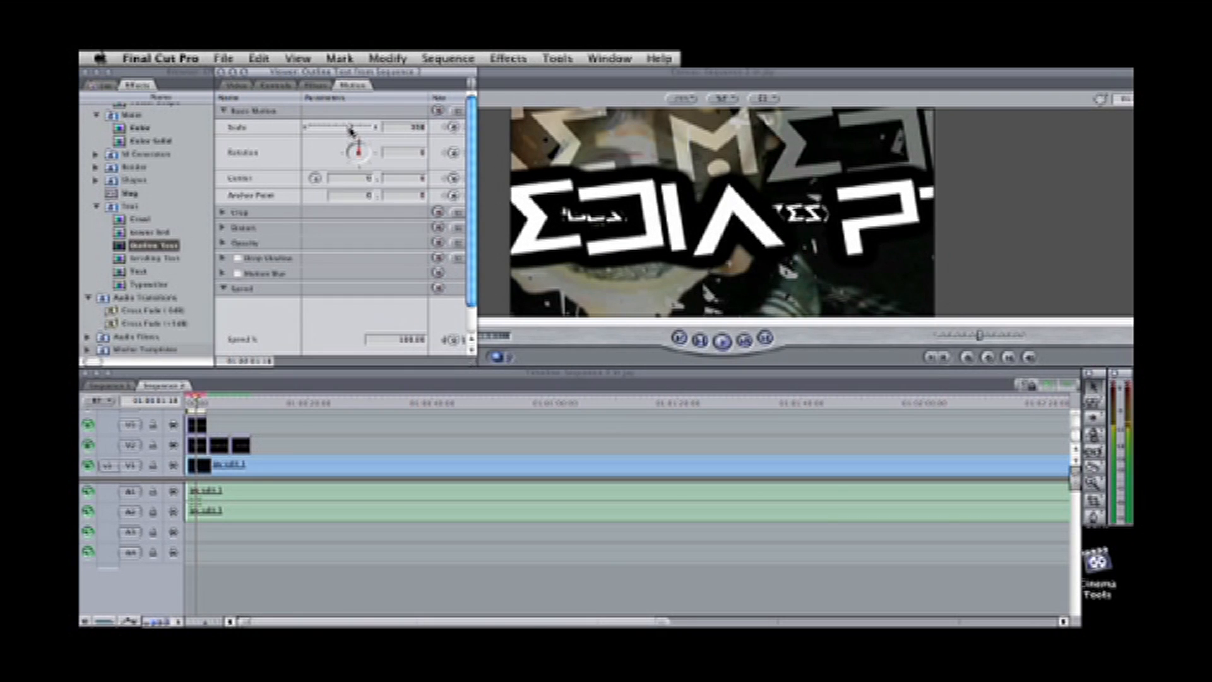
pyautogui.click(315, 178)
pyautogui.click(719, 215)
pyautogui.moveTo(1030, 290); pyautogui.dragTo(1089, 276)
pyautogui.moveTo(781, 301); pyautogui.dragTo(265, 290)
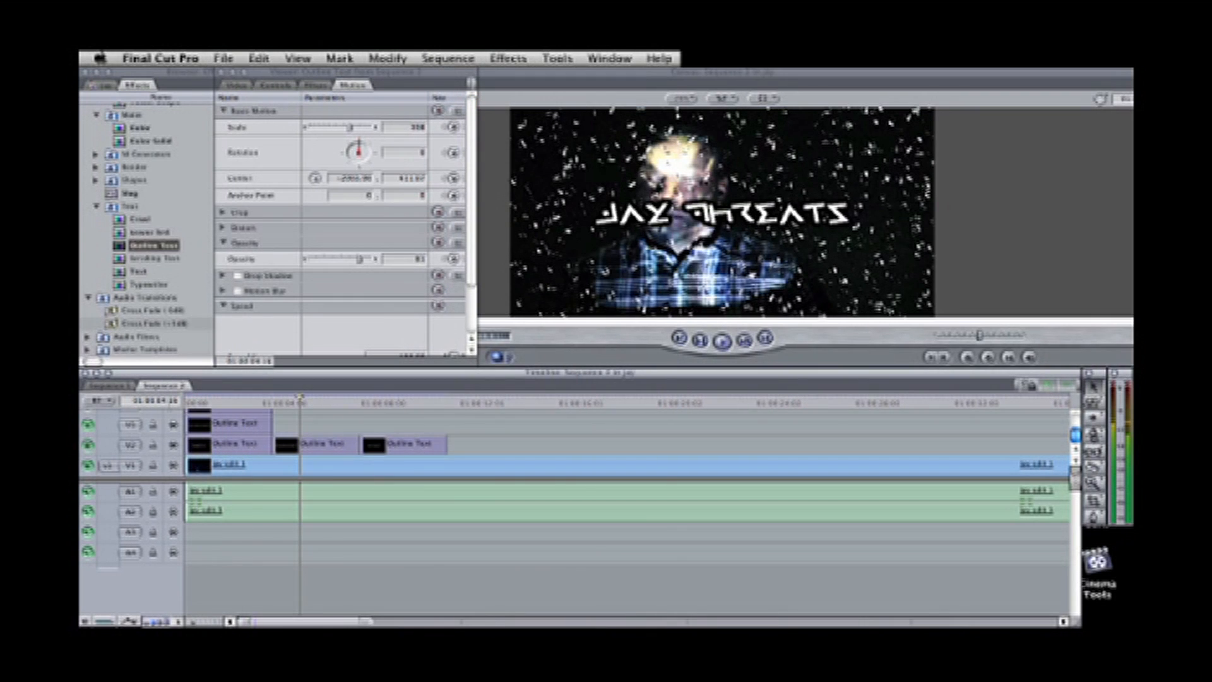
# - Cut the stacked title copies above V2 into short, irregular segments with the Razor Blade
pyautogui.press('super+equal')
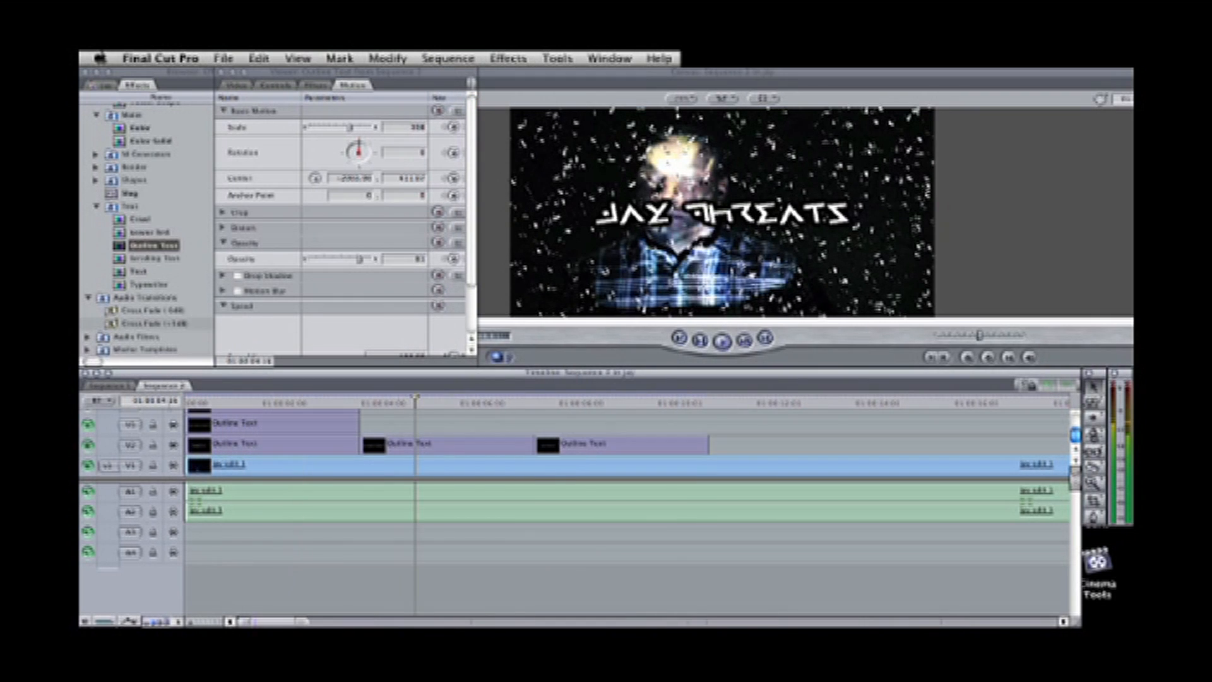
pyautogui.click(1093, 472)
pyautogui.click(204, 429)
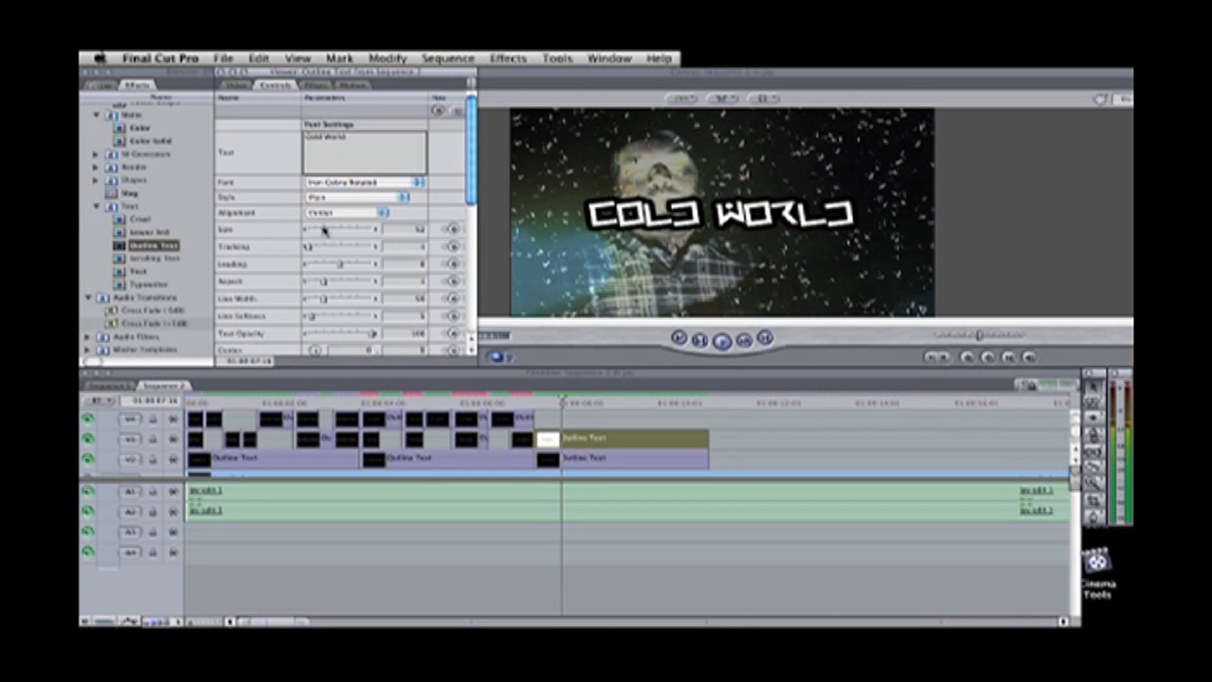
# - Enlarge the motion scale of the Cold World title copy on V3
pyautogui.click(358, 85)
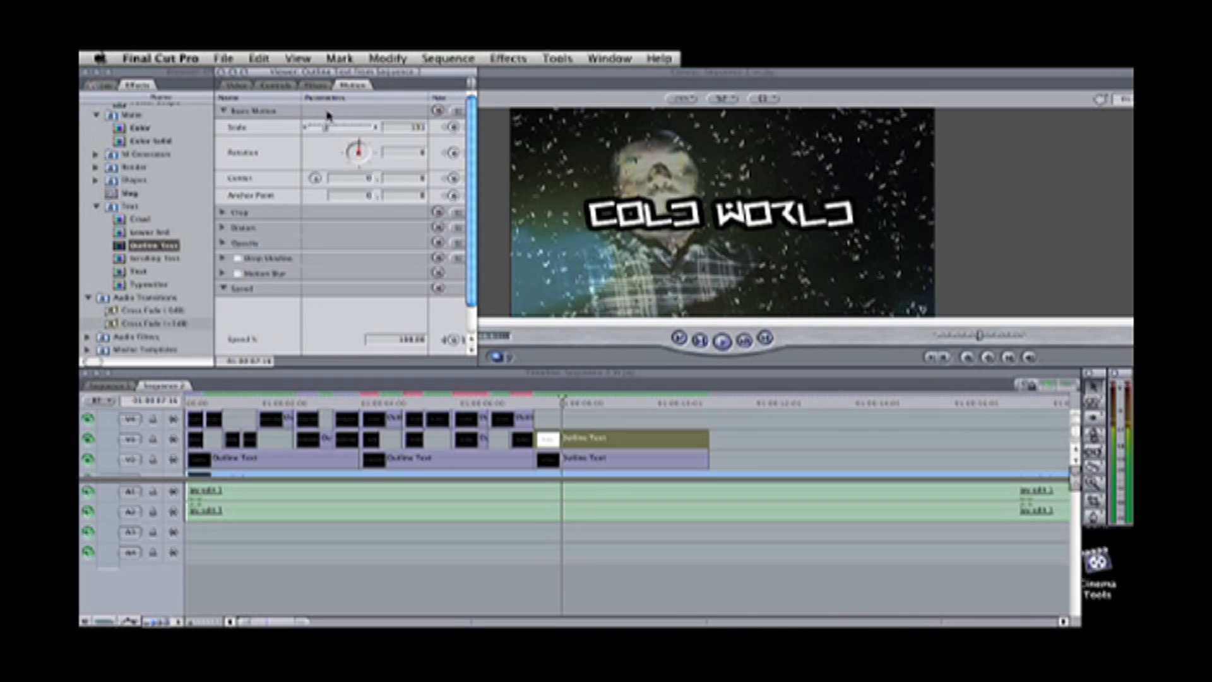
pyautogui.moveTo(357, 132); pyautogui.dragTo(357, 131)
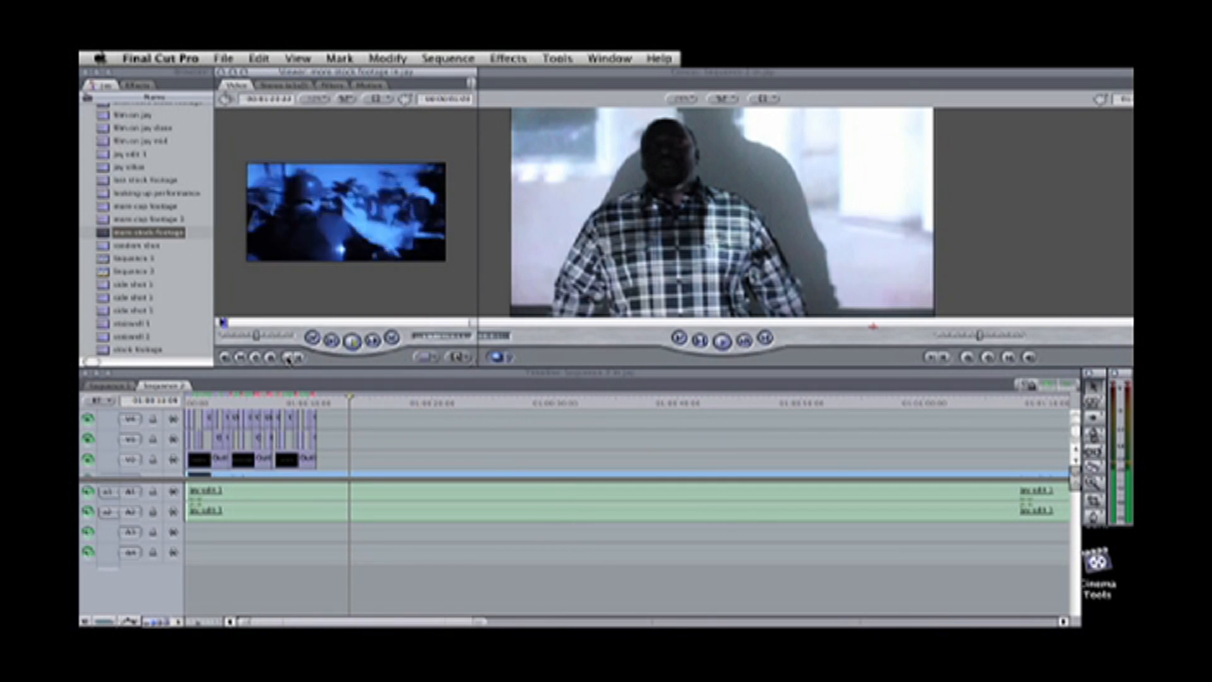
# - Mark a short section of more stock footage, place it on V3 past the titles, and delete its audio
pyautogui.click(298, 358)
pyautogui.moveTo(330, 232); pyautogui.dragTo(475, 441)
pyautogui.click(528, 568)
pyautogui.click(481, 572)
pyautogui.press('Delete')
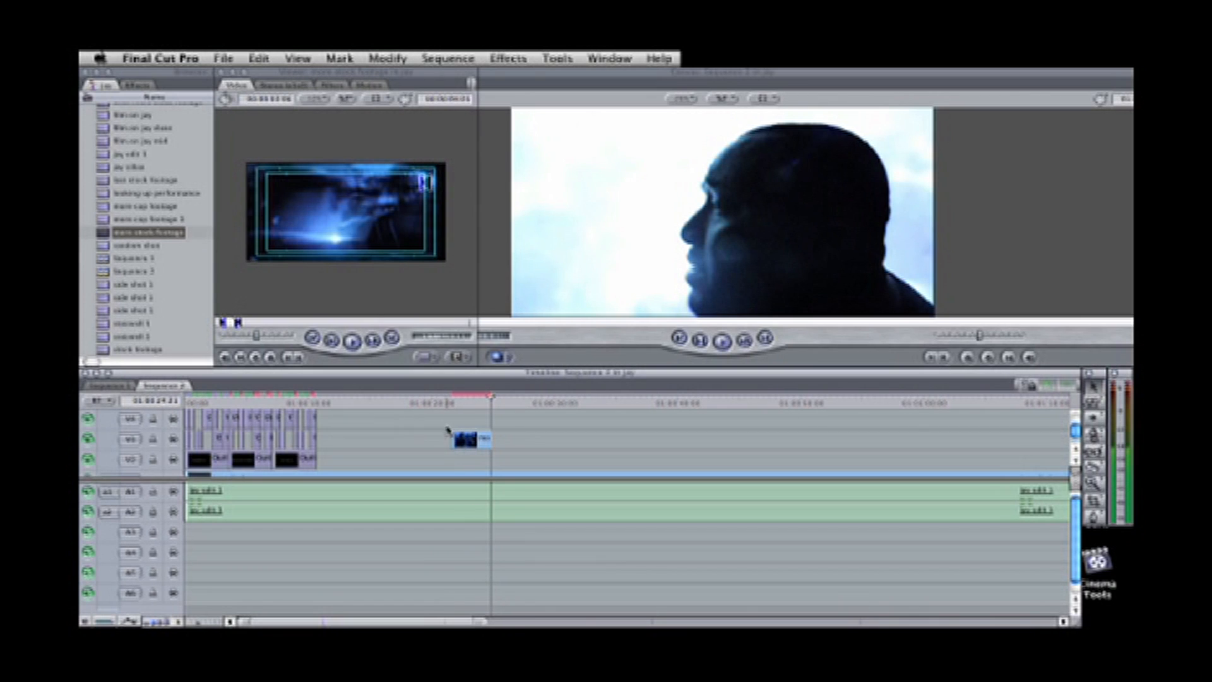
# - Play the footage after the titles to find a spot and move the stock clip there on V2
pyautogui.click(320, 405)
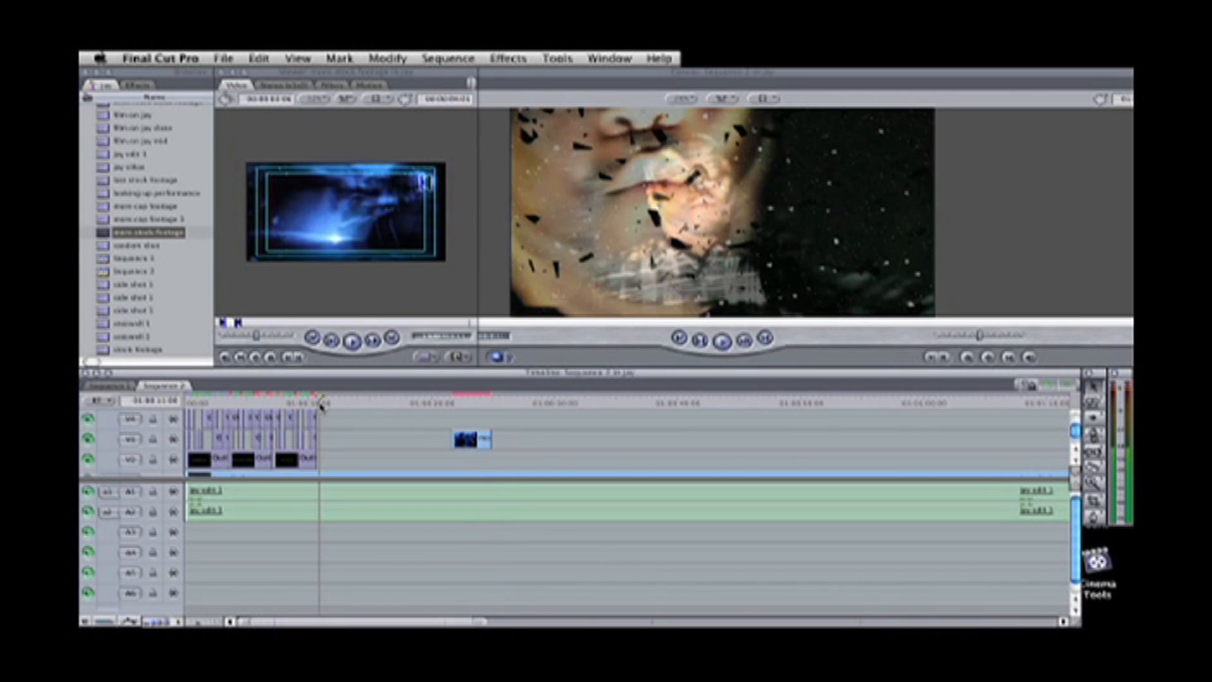
pyautogui.press('space')
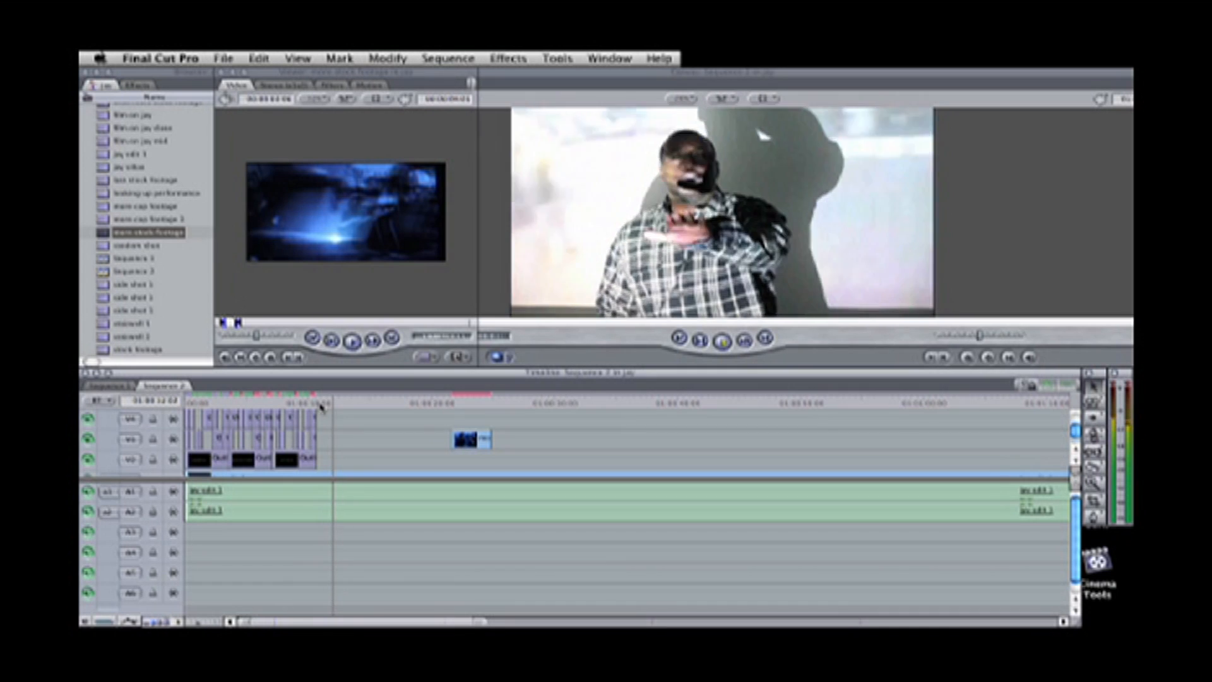
pyautogui.moveTo(478, 446); pyautogui.dragTo(361, 461)
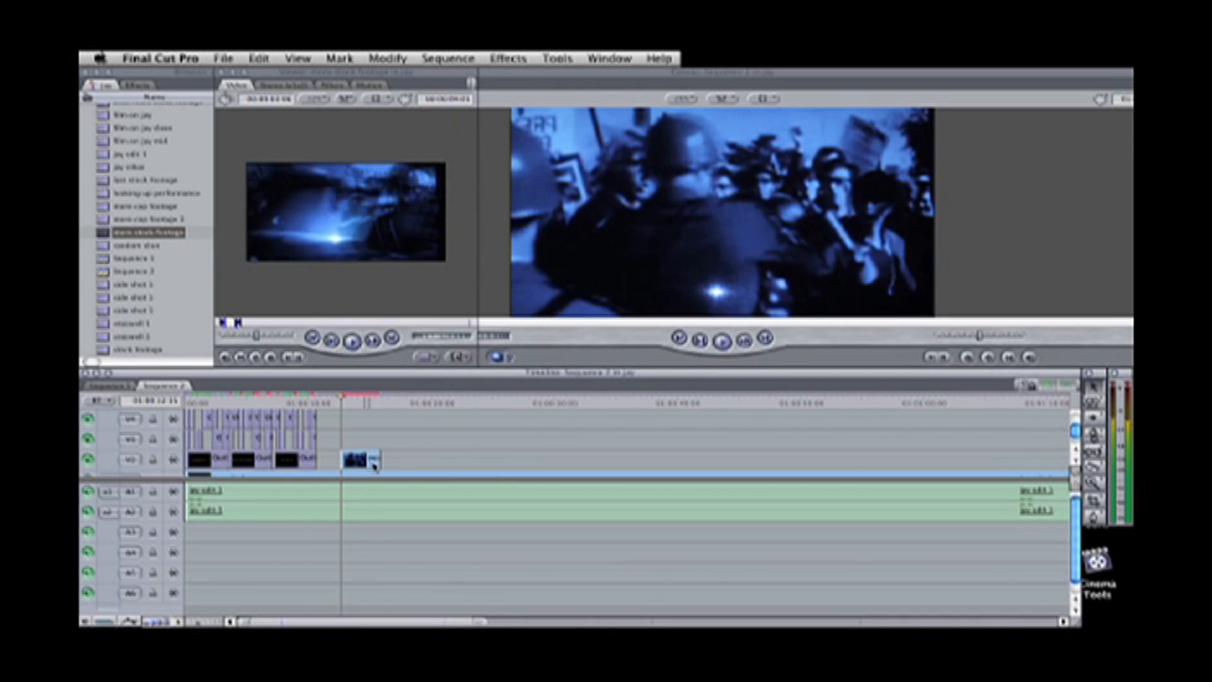
# - Lower the stock footage clip's opacity to about 58 so it blends over the performance shot
pyautogui.doubleClick(360, 460)
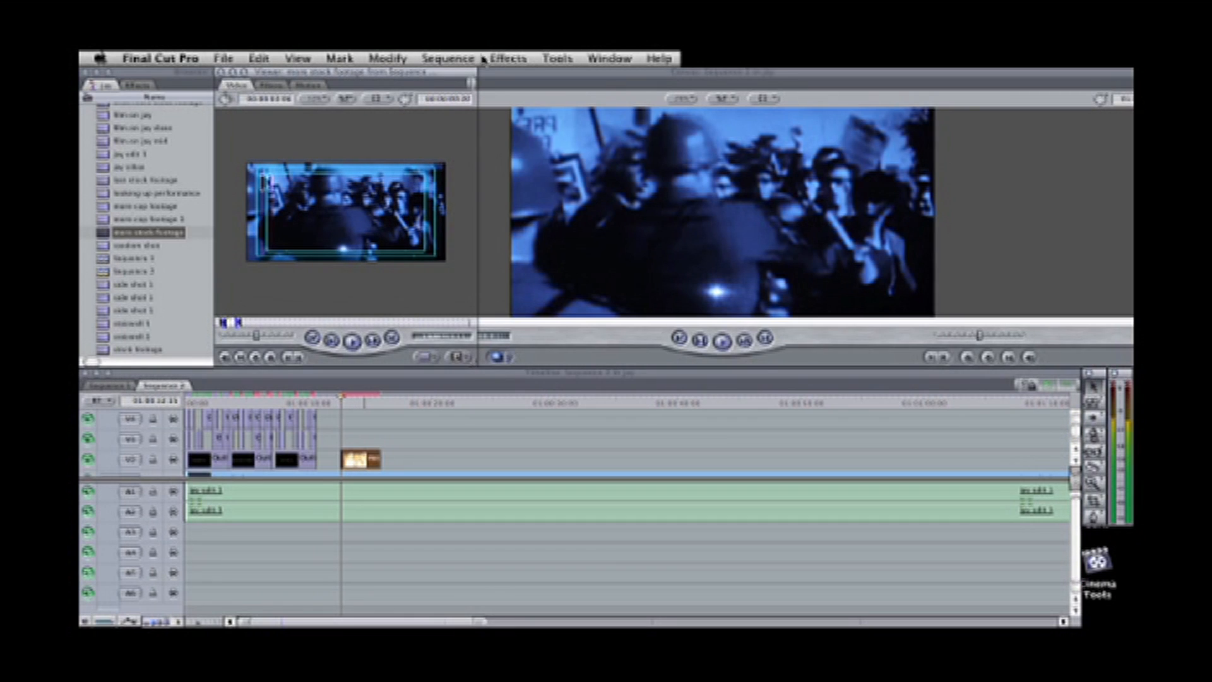
pyautogui.click(330, 87)
pyautogui.click(223, 243)
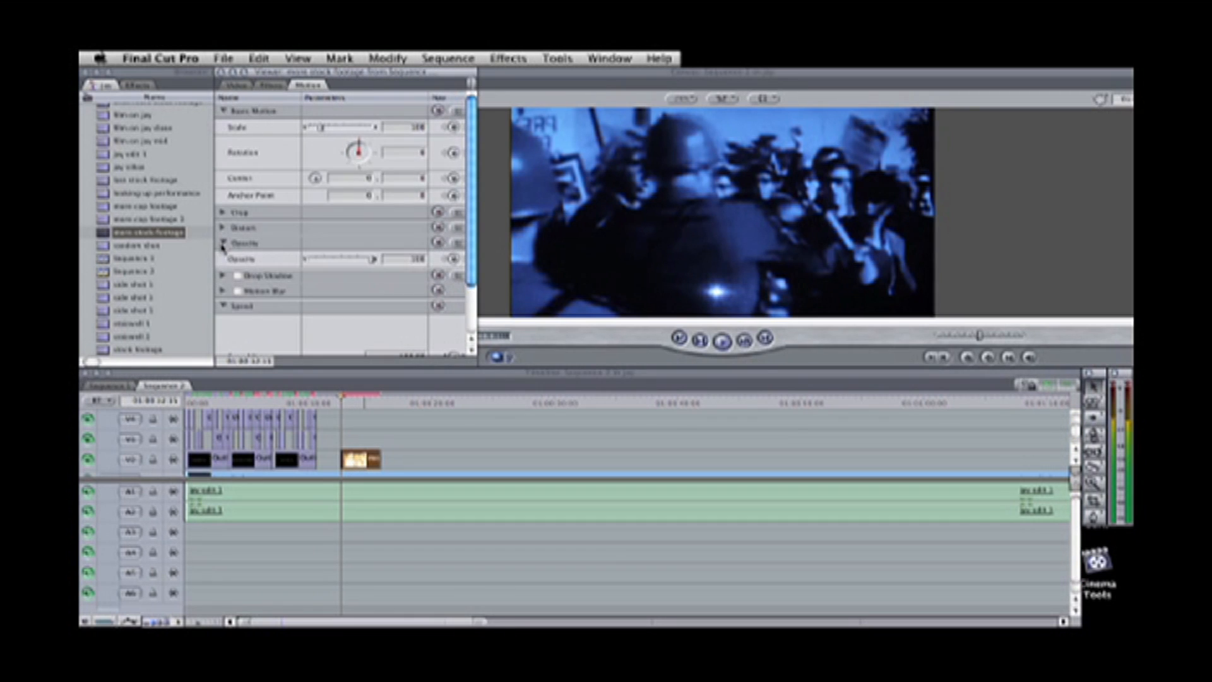
pyautogui.moveTo(371, 259); pyautogui.dragTo(346, 263)
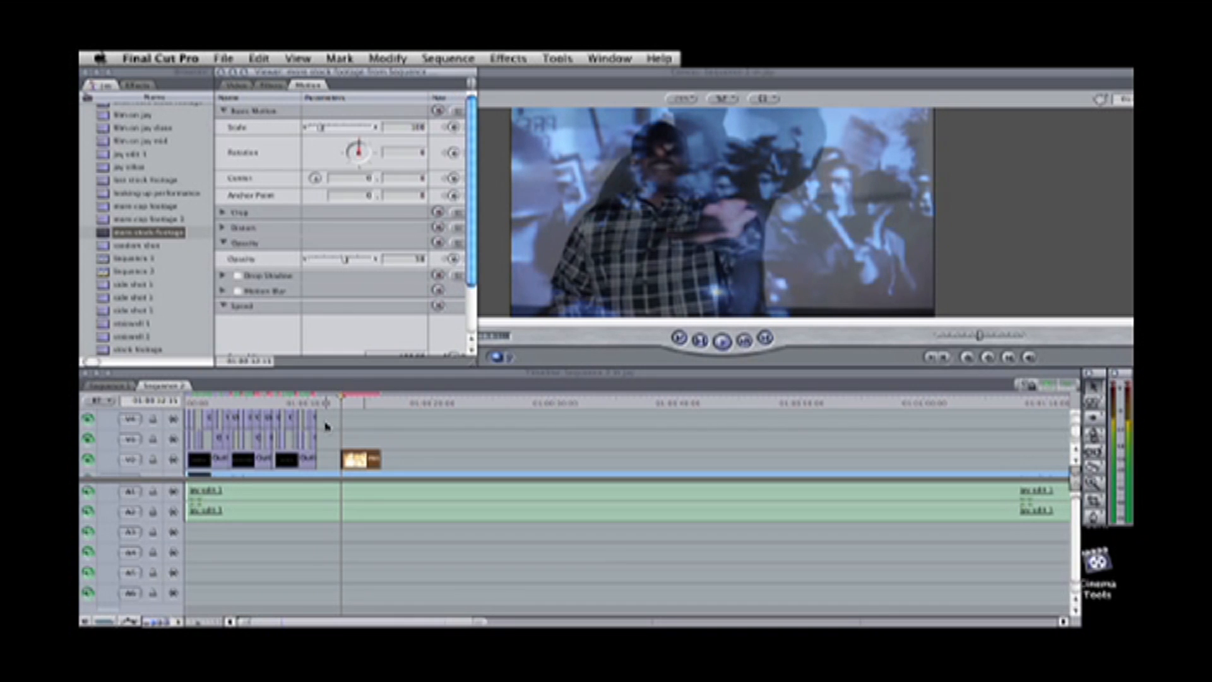
# - Render all video and audio in the sequence
pyautogui.click(451, 57)
pyautogui.moveTo(544, 90)
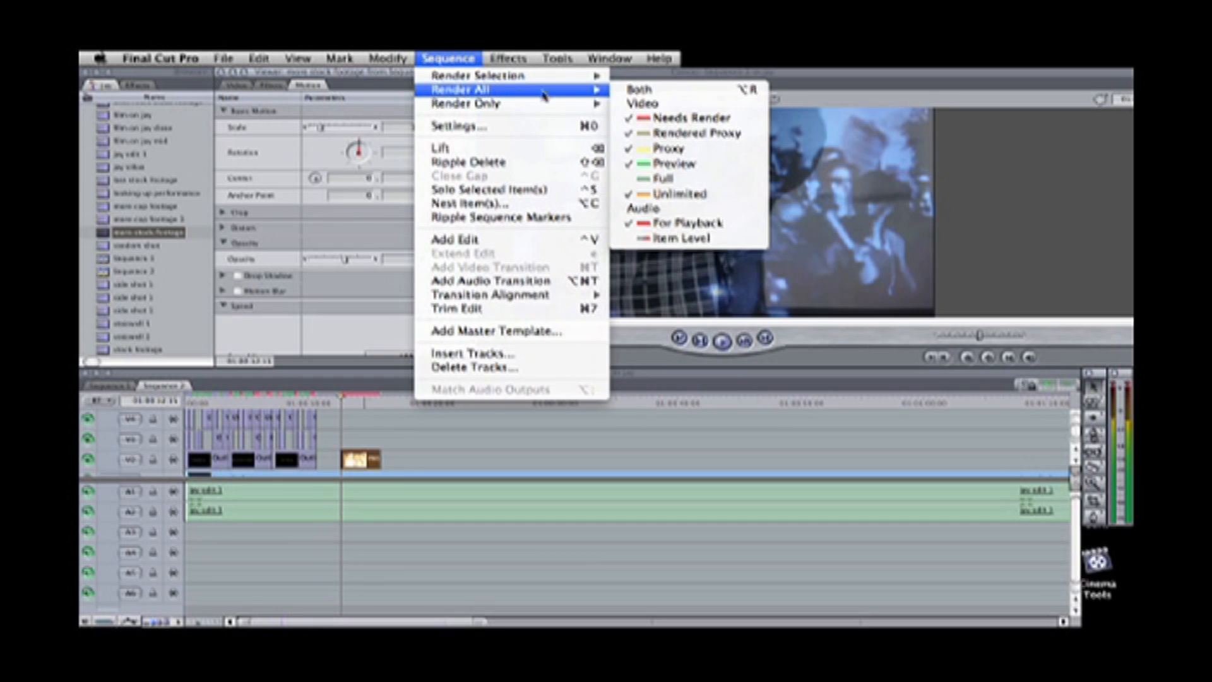
pyautogui.click(627, 93)
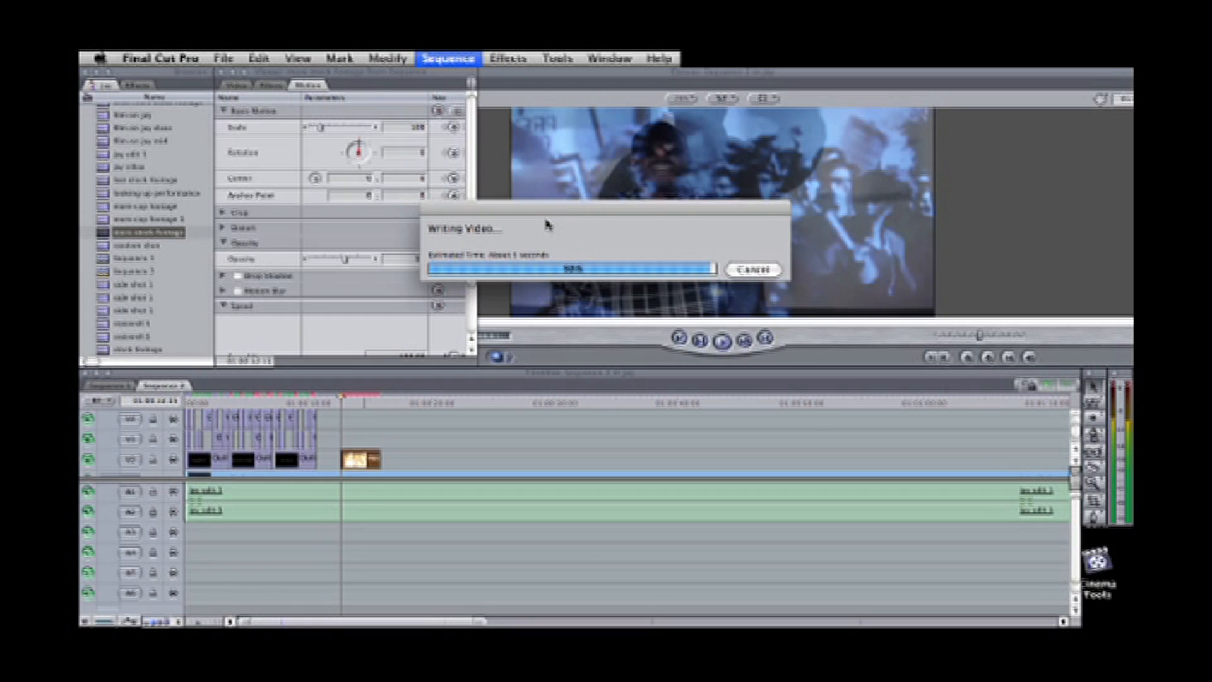
# - Play back the rendered stock footage overlay and extend the end of the V2 clip to just past the playhead
pyautogui.click(337, 403)
pyautogui.press('space')
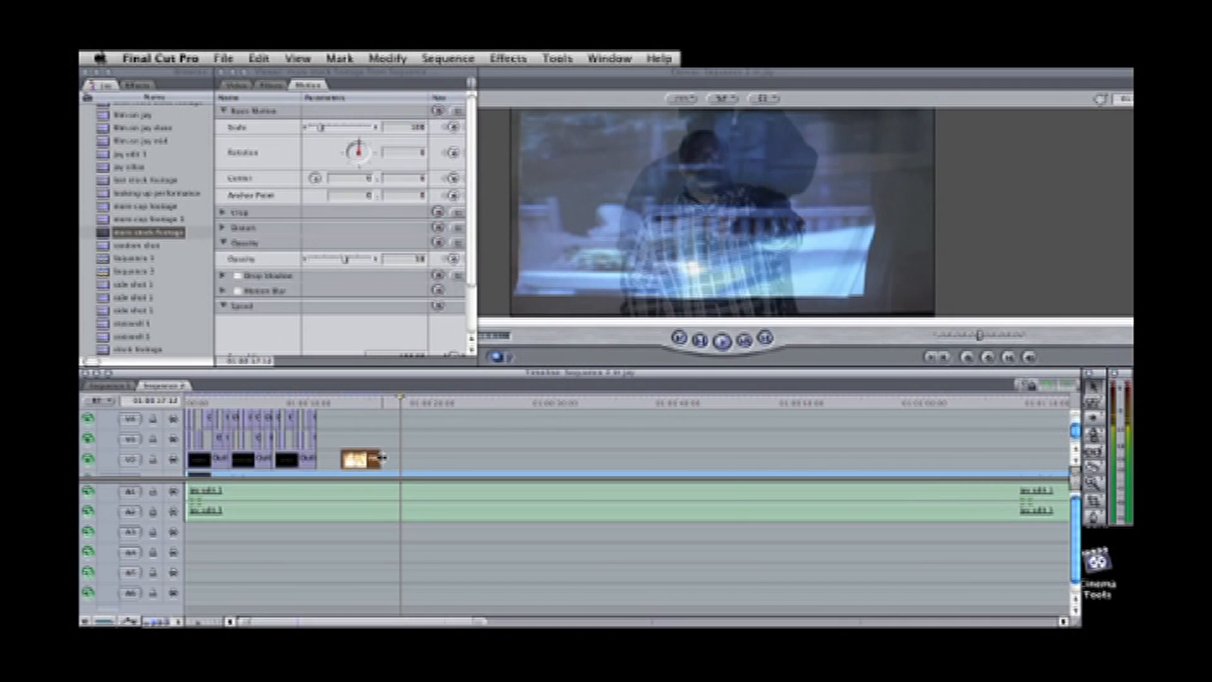
pyautogui.moveTo(381, 458); pyautogui.dragTo(423, 463)
pyautogui.click(438, 74)
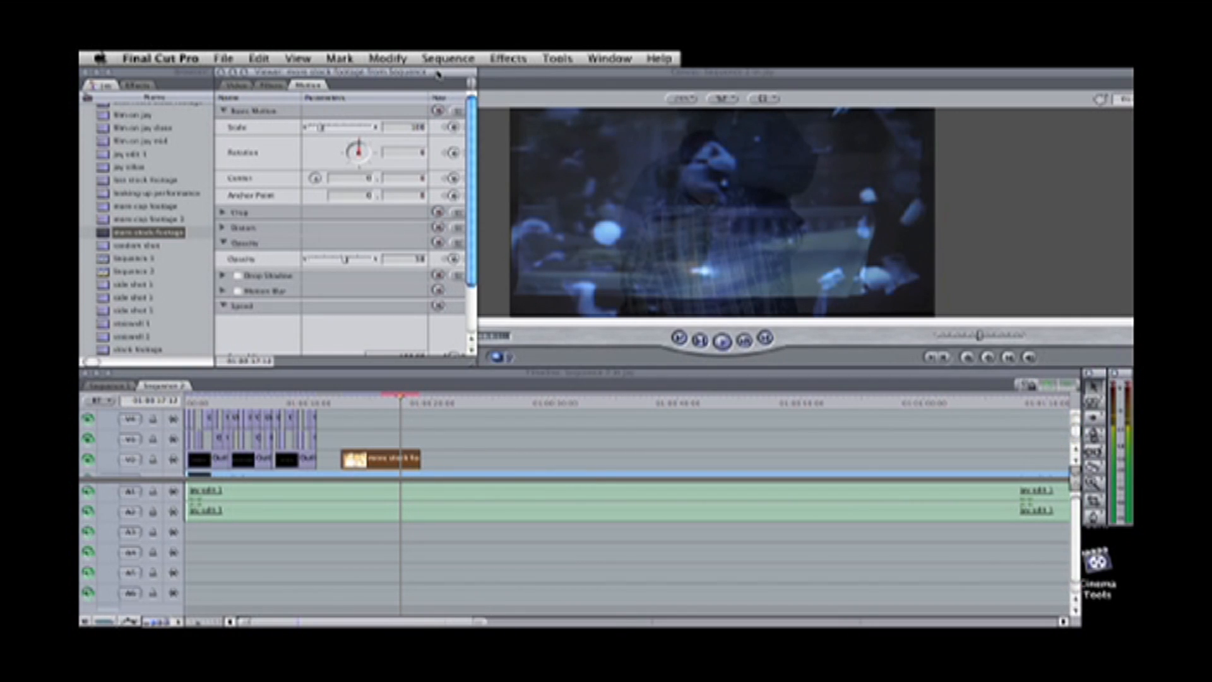
# - Render all video and audio in the sequence, and play the lengthened overlay from its start
pyautogui.click(447, 58)
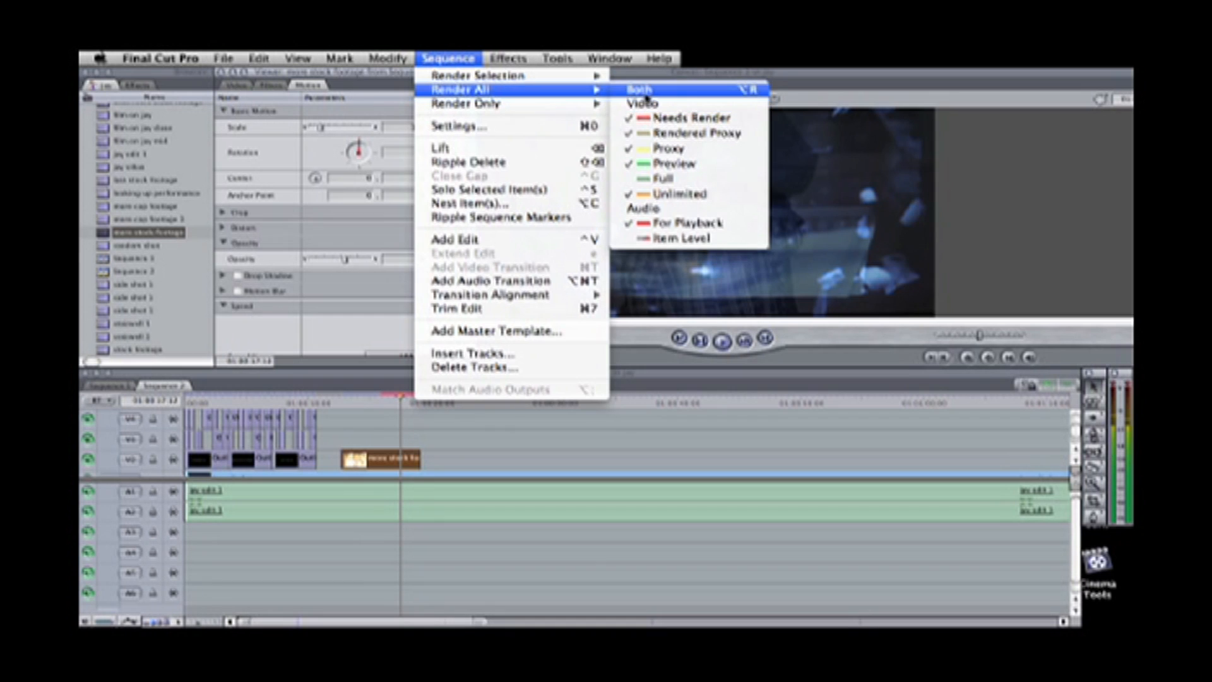
pyautogui.click(644, 92)
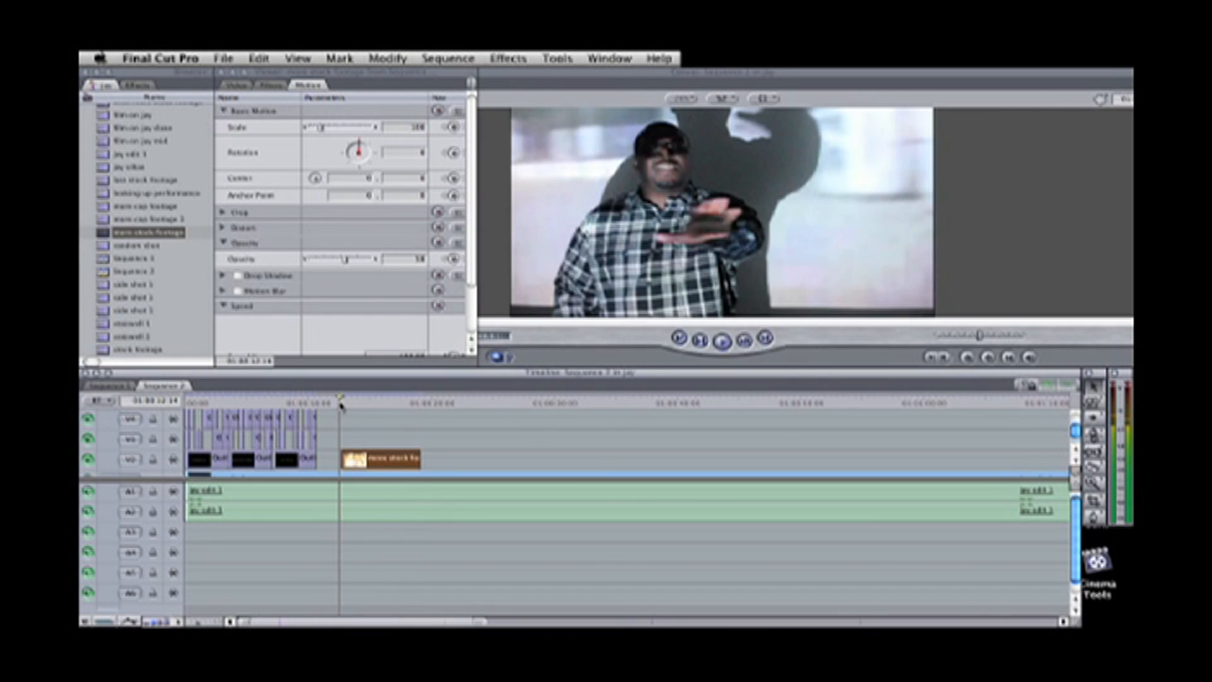
pyautogui.press('space')
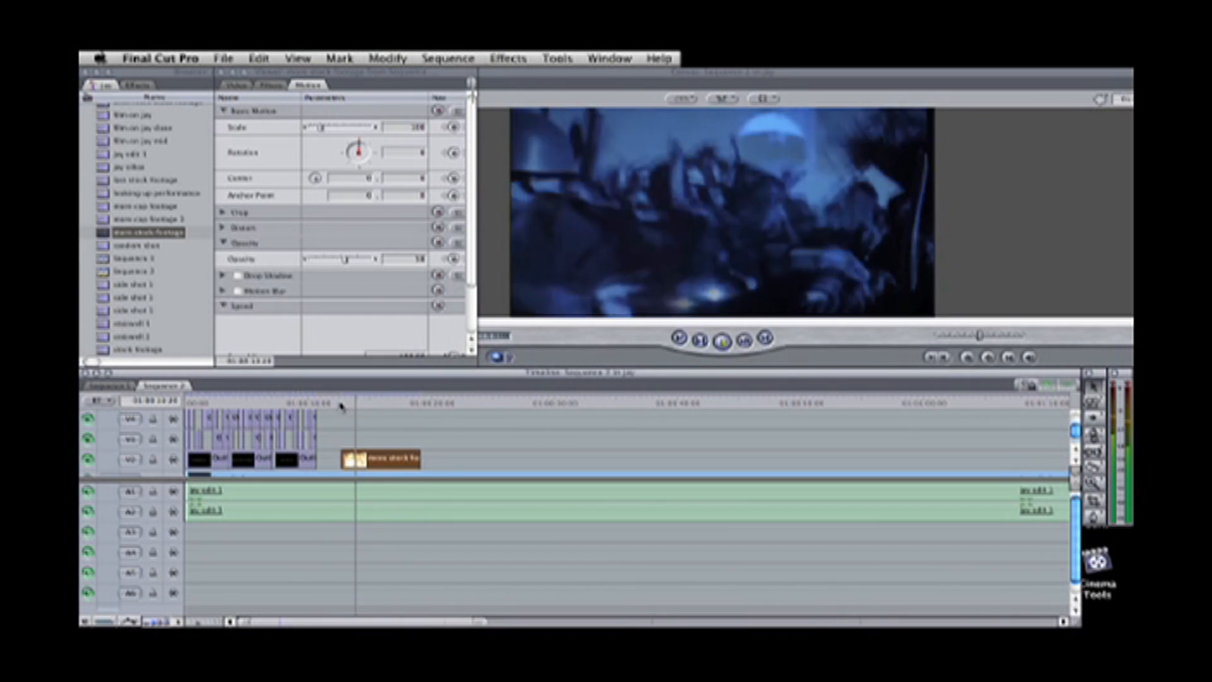
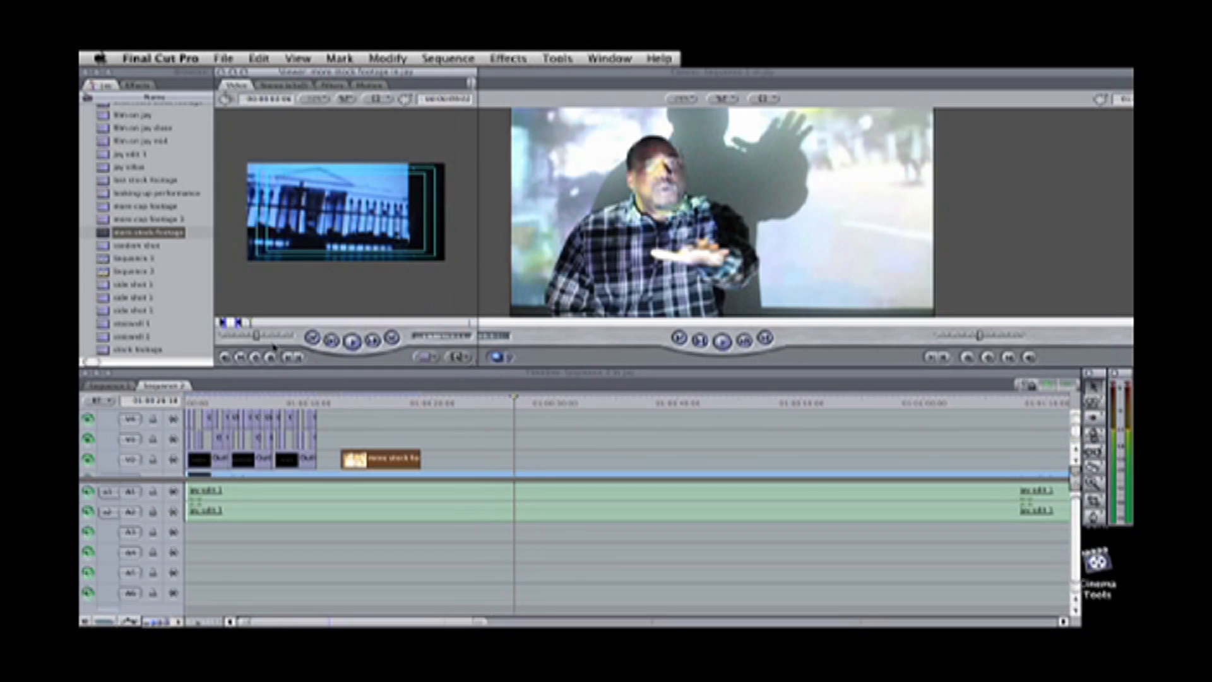
# - Mark another section of more stock footage, place it on V3 near the 30-second mark, and delete its audio
pyautogui.press('space')
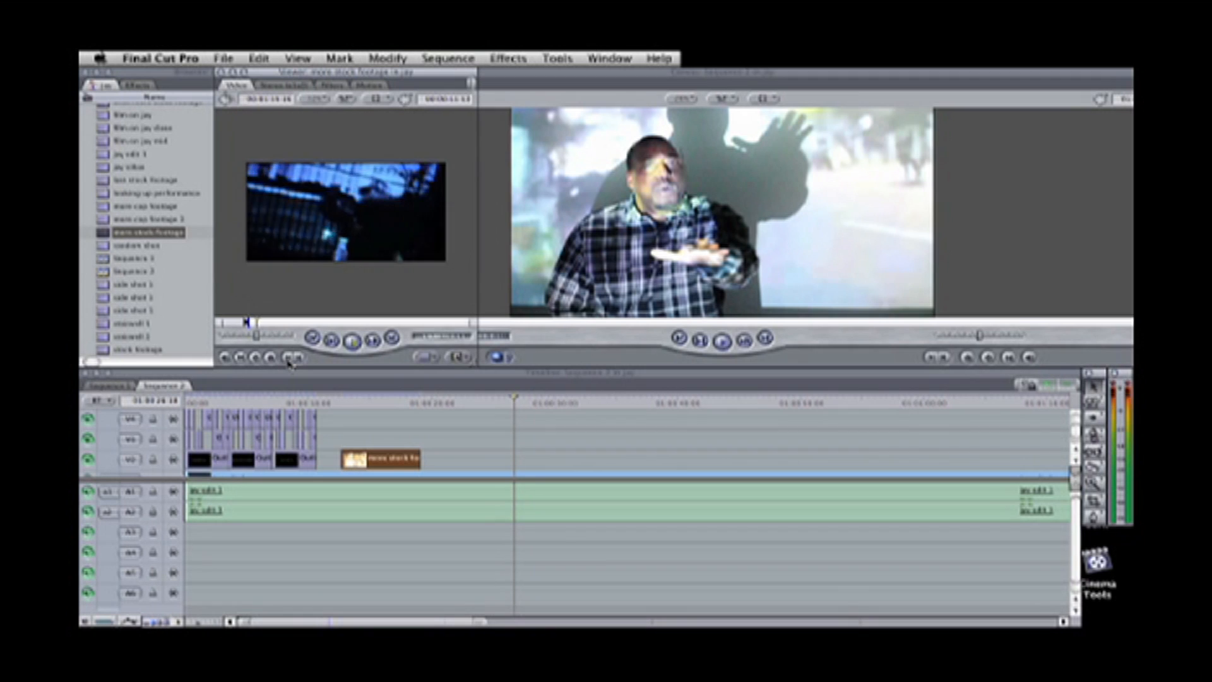
pyautogui.press('space')
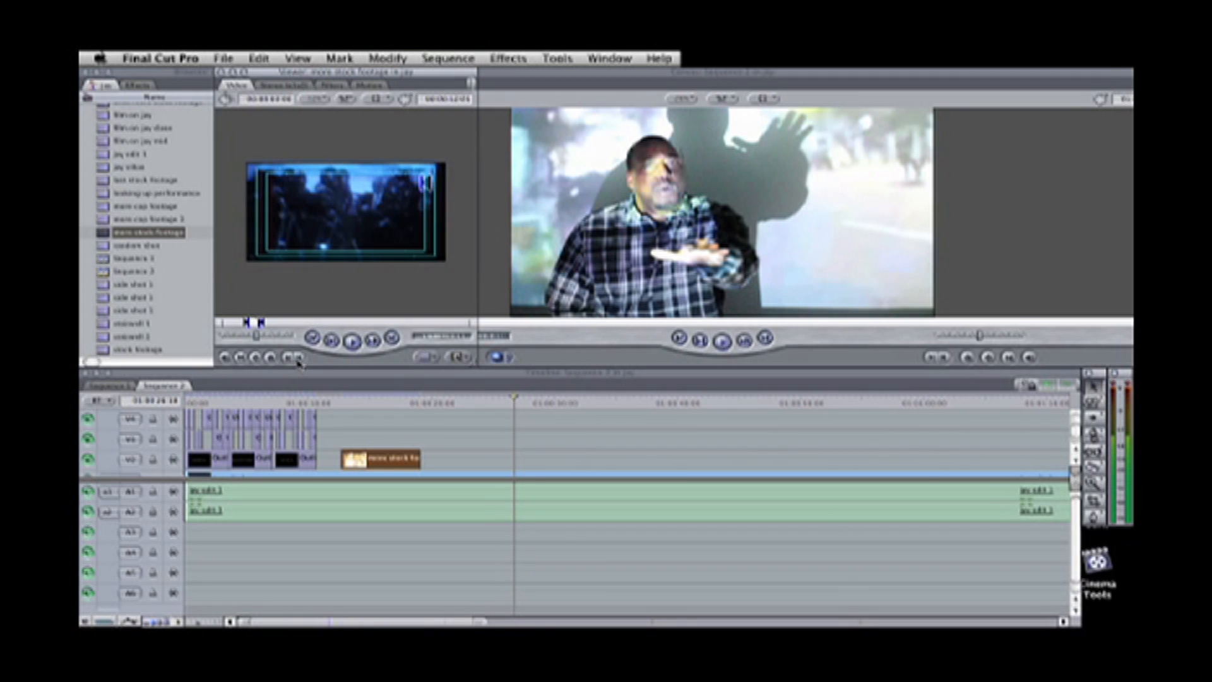
pyautogui.moveTo(351, 218); pyautogui.dragTo(547, 446)
pyautogui.click(558, 441)
pyautogui.press('super+l')
pyautogui.click(610, 556)
pyautogui.click(560, 577)
pyautogui.press('Delete')
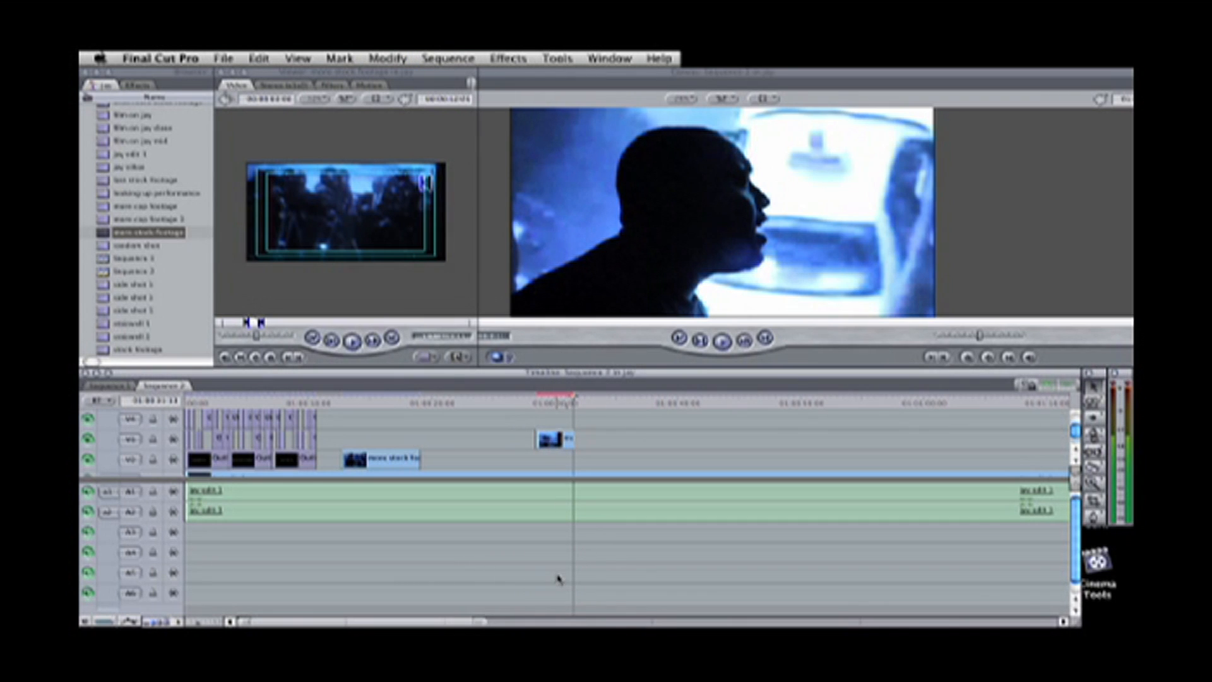
# - Move the new stock clip to V2, play the performance before it, and reposition it earlier as a brief overlay
pyautogui.moveTo(558, 450); pyautogui.dragTo(542, 469)
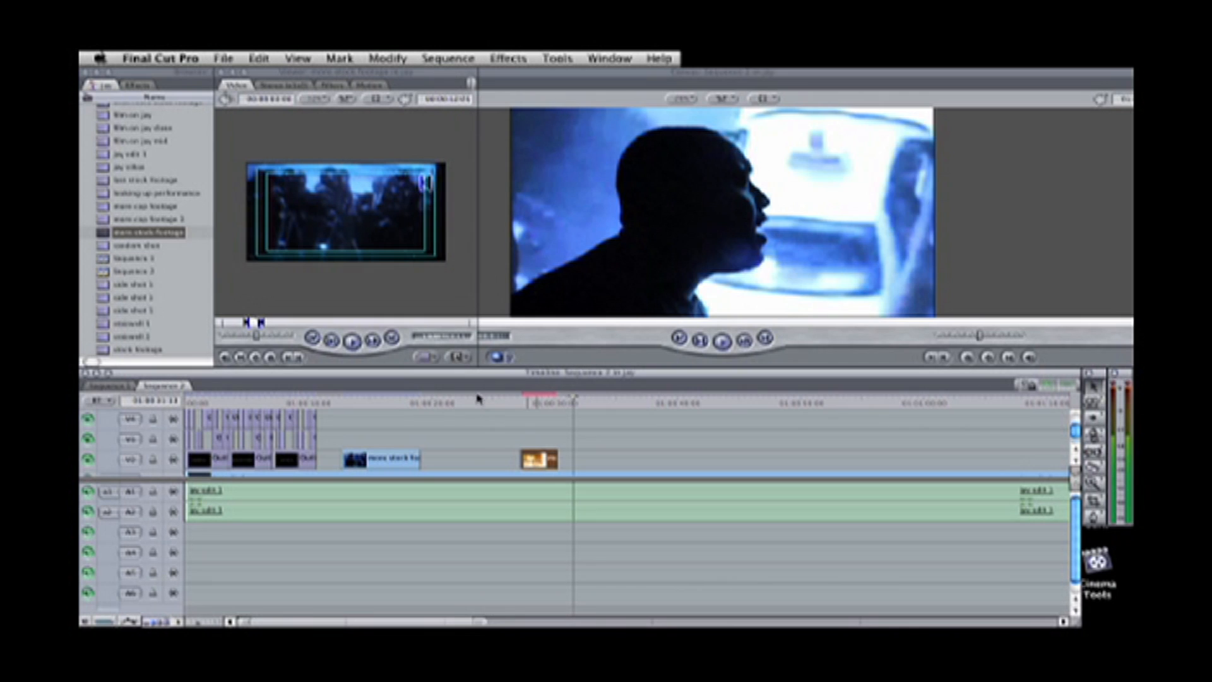
pyautogui.click(470, 401)
pyautogui.press('space')
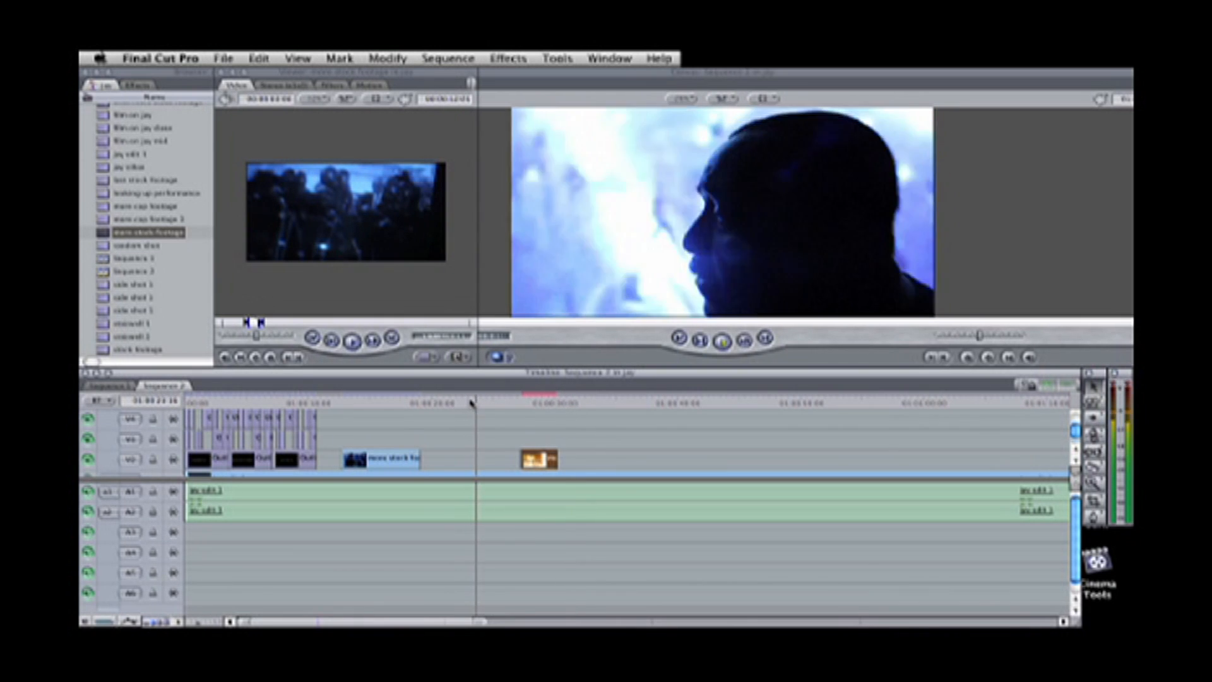
pyautogui.click(423, 404)
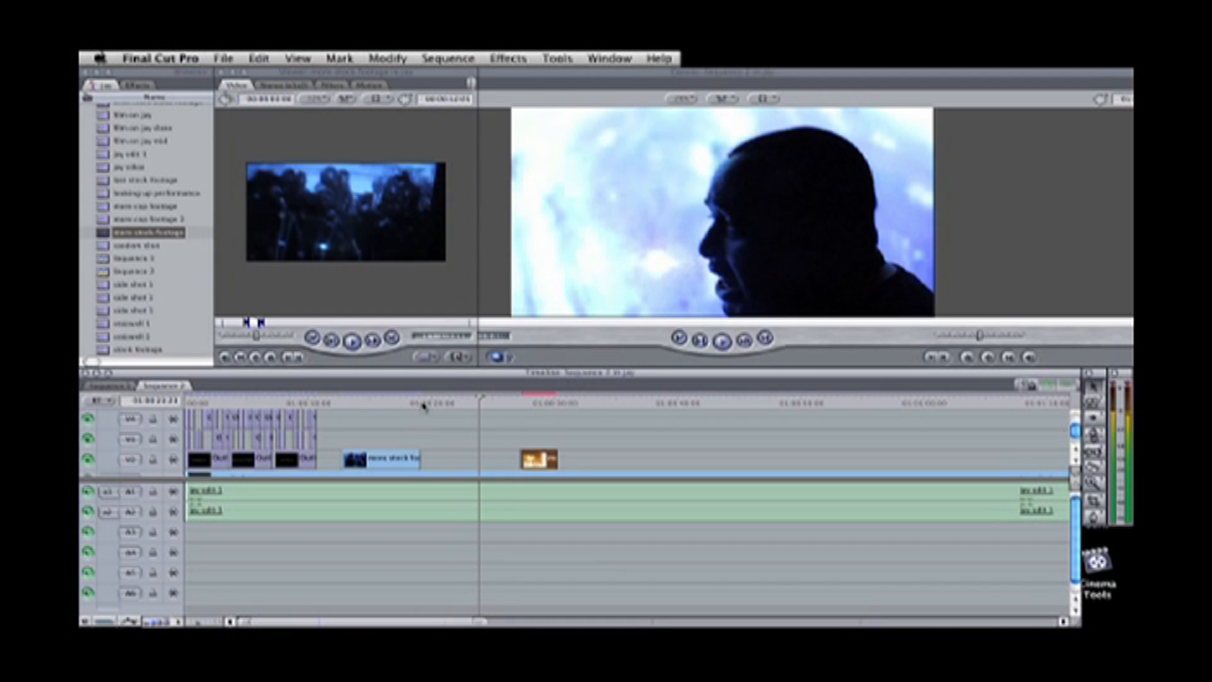
pyautogui.moveTo(534, 458); pyautogui.dragTo(496, 459)
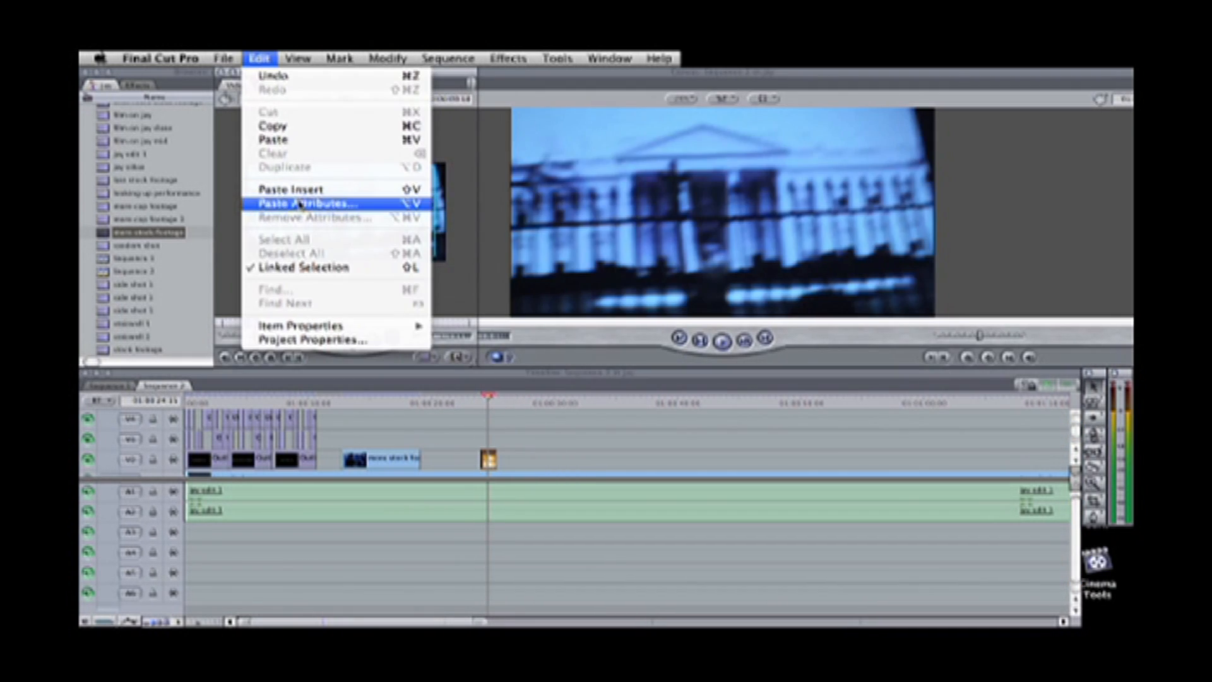
# - Paste the first stock clip's basic motion, crop, distort and opacity onto the brief V2 clip, with Scale Attribute Times off
pyautogui.click(300, 203)
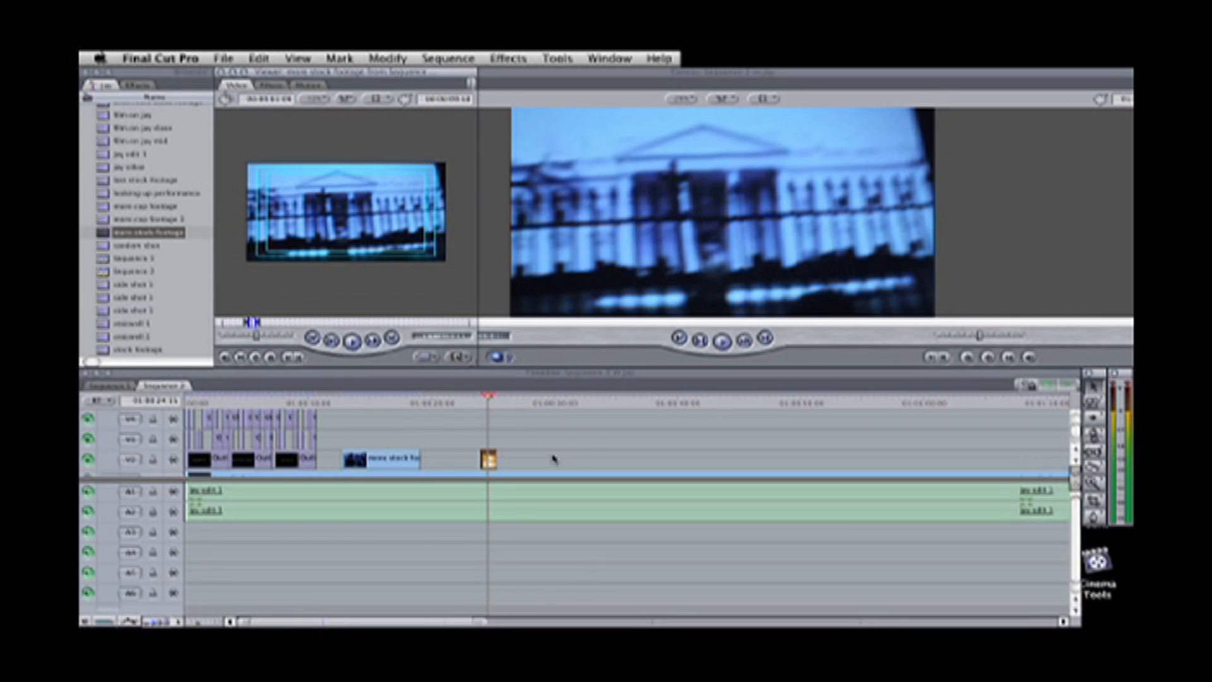
pyautogui.click(486, 405)
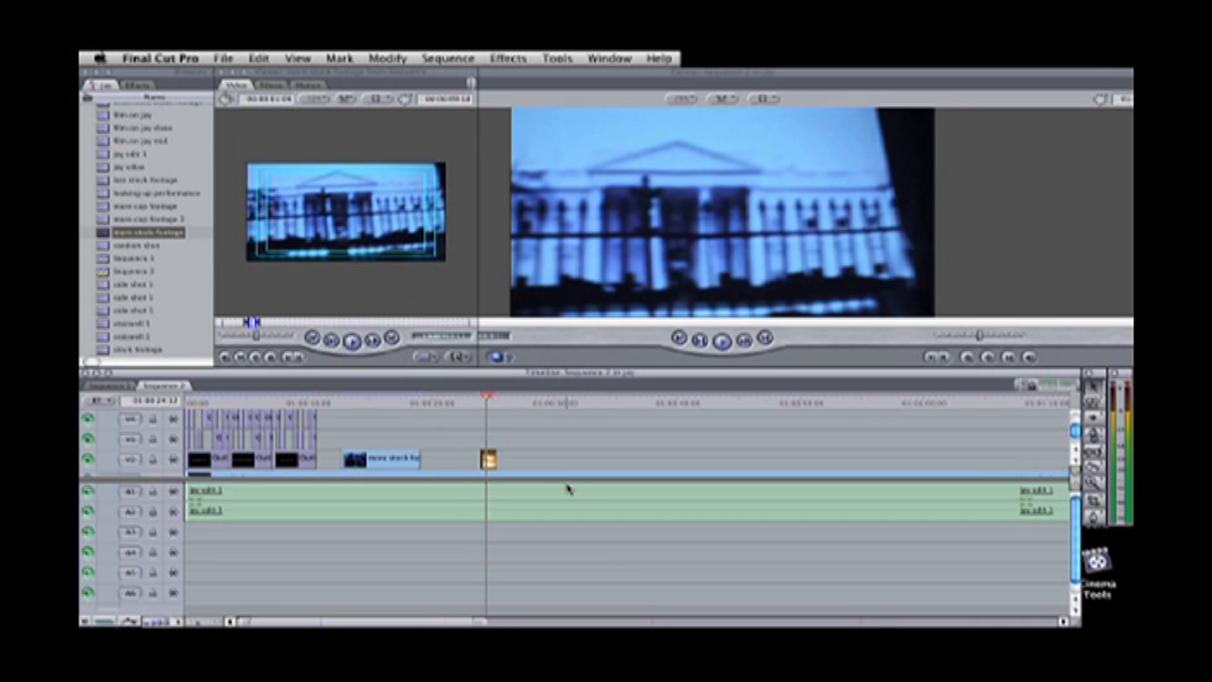
pyautogui.doubleClick(490, 463)
pyautogui.rightClick(491, 463)
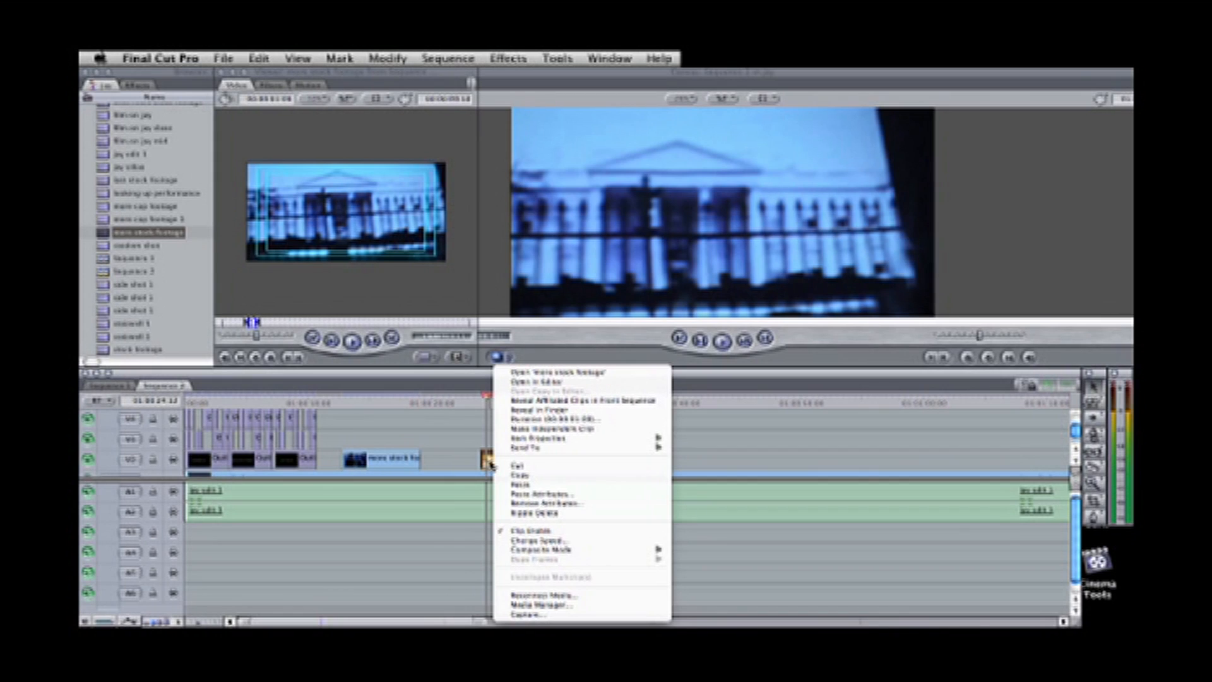
pyautogui.click(534, 494)
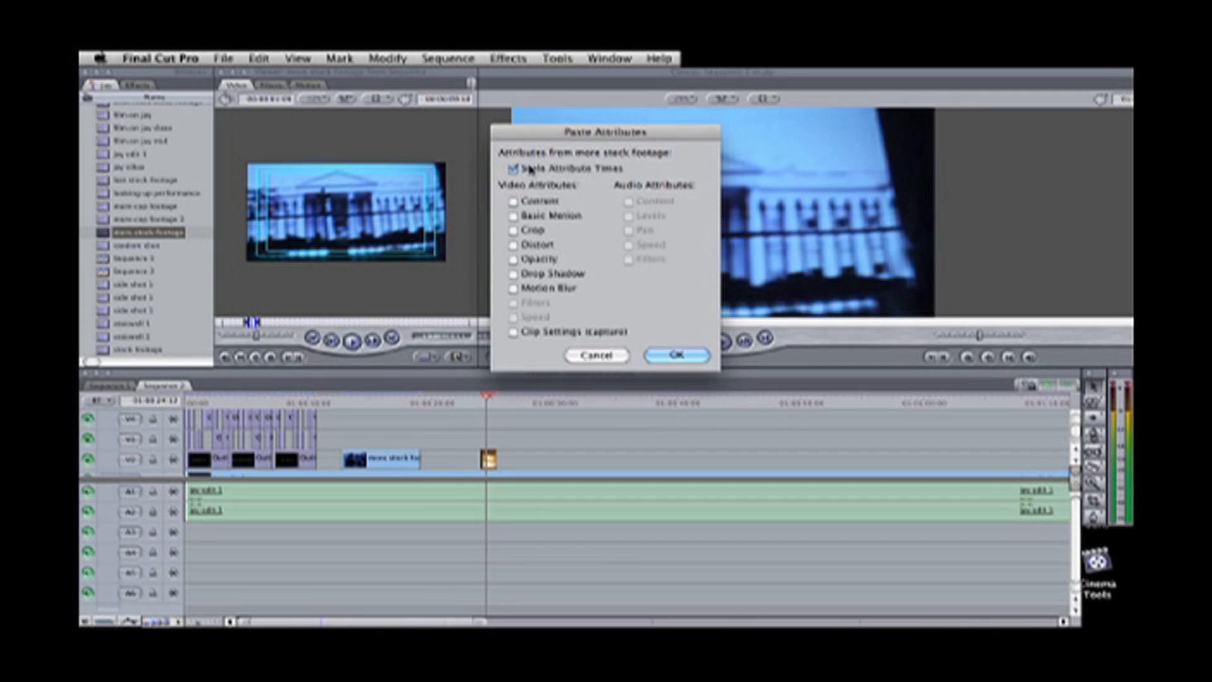
pyautogui.click(515, 169)
pyautogui.click(513, 201)
pyautogui.click(513, 202)
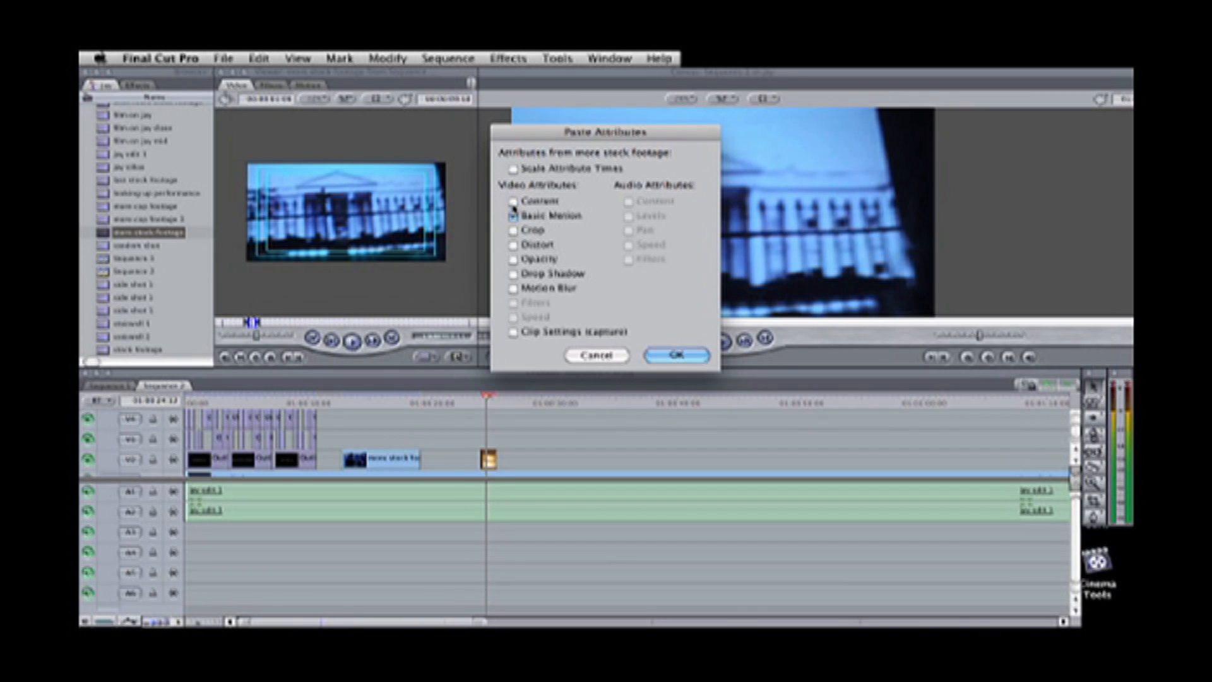
pyautogui.click(513, 230)
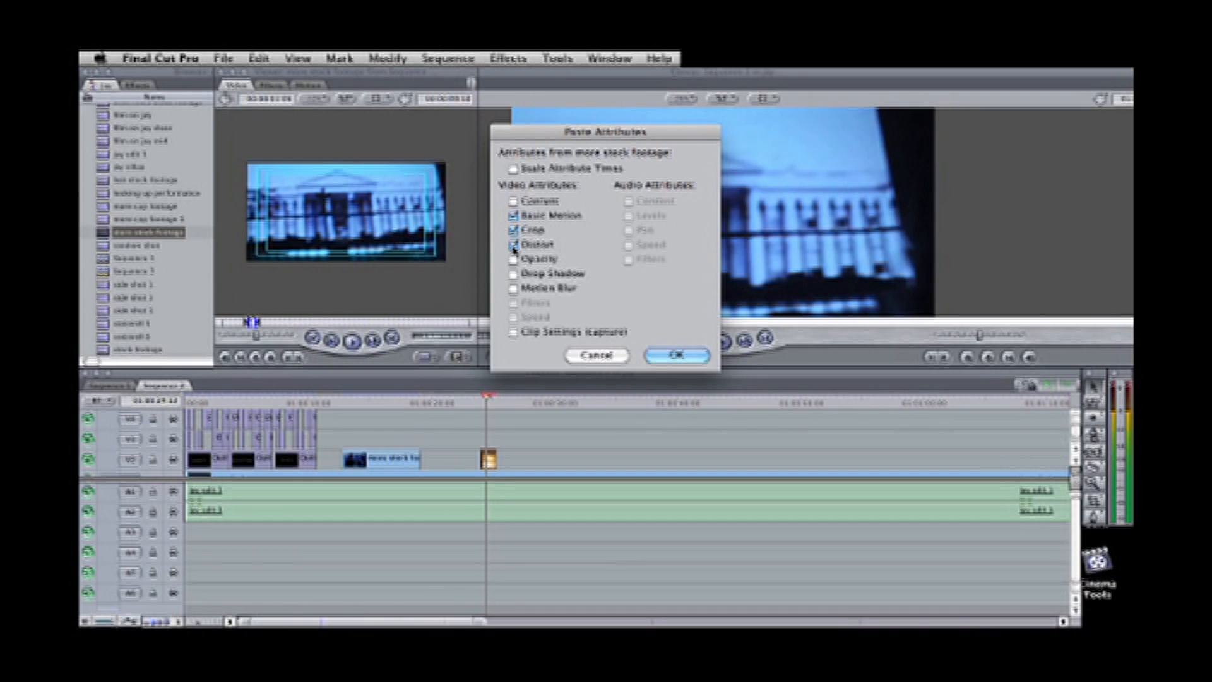
pyautogui.click(677, 356)
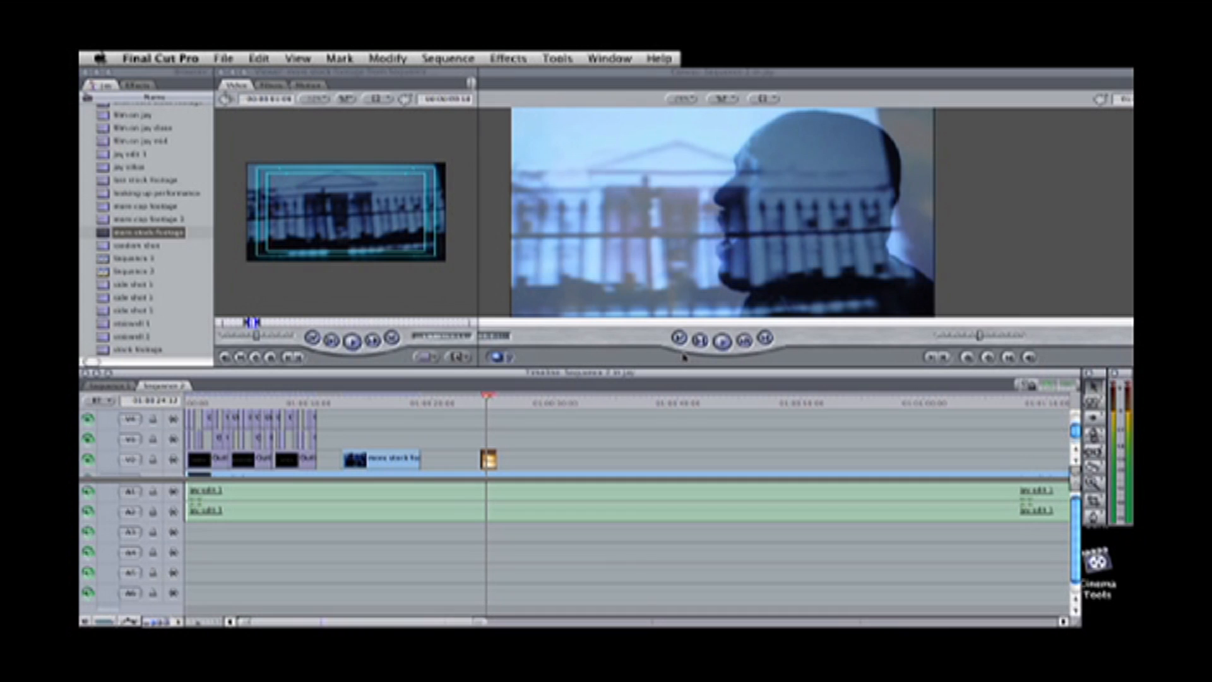
# - Render all video and audio in the sequence to include the second semi-transparent stock clip
pyautogui.click(446, 56)
pyautogui.moveTo(568, 88)
pyautogui.click(633, 93)
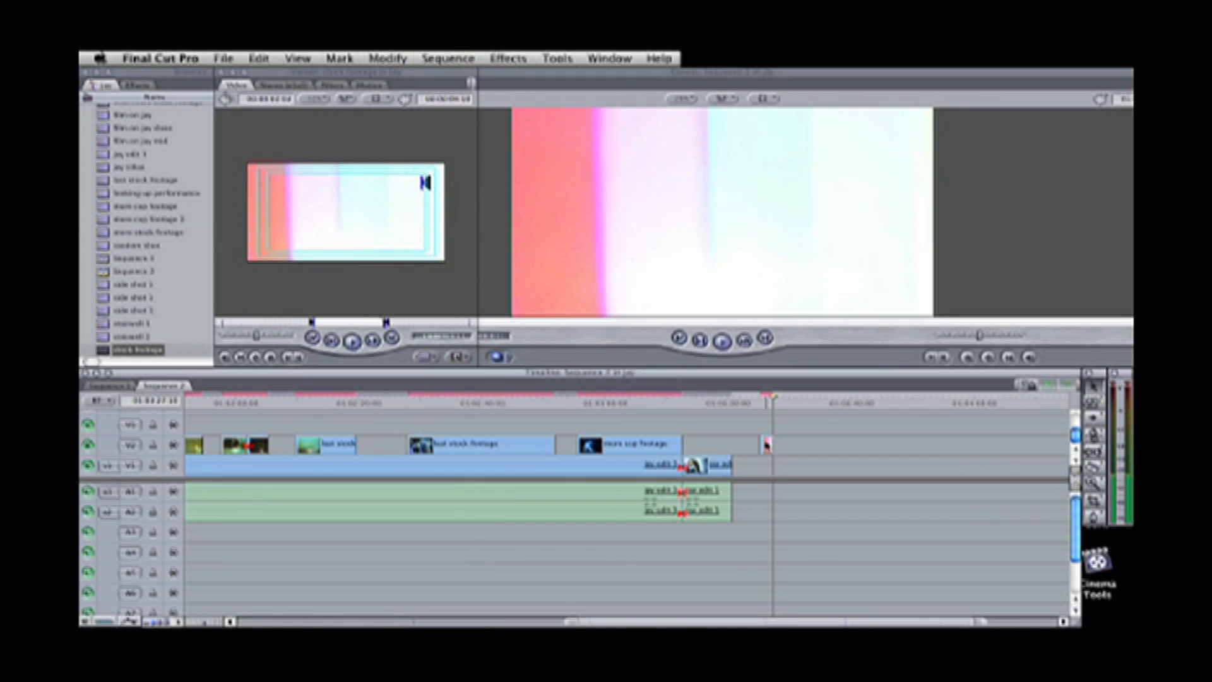
# - Place the stock footage clip on V2 over the final shots and stretch it from the preceding cop footage nearly to the end
pyautogui.moveTo(725, 442); pyautogui.dragTo(721, 416)
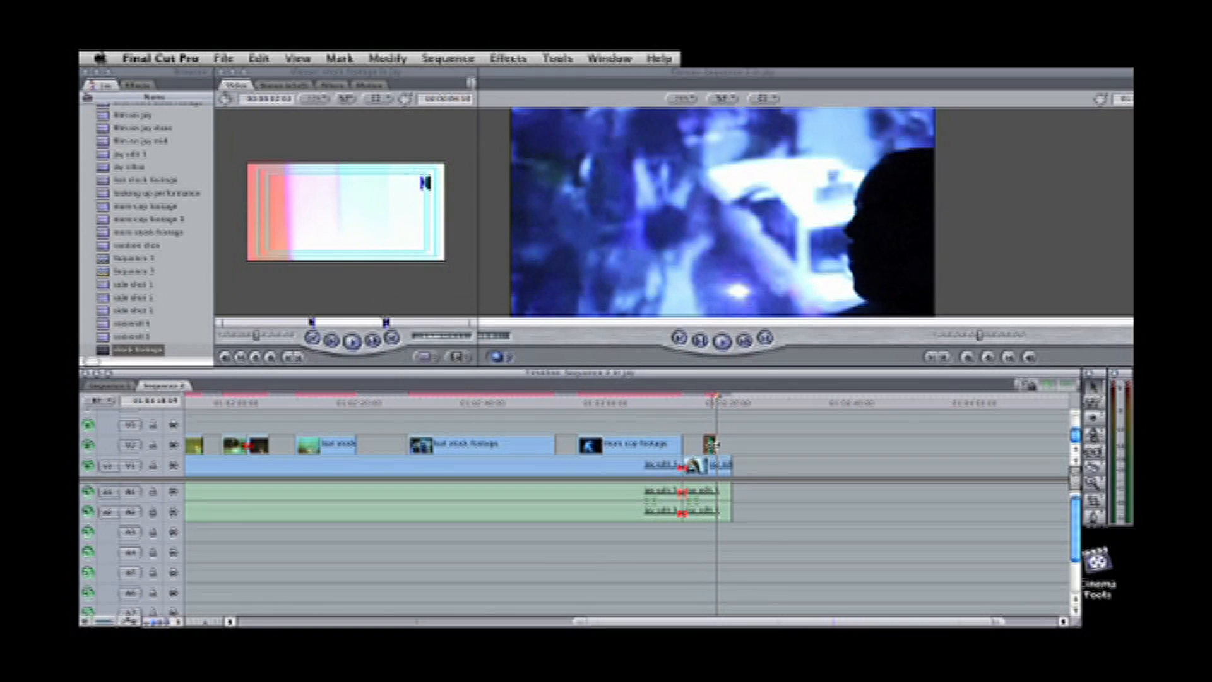
pyautogui.moveTo(702, 445); pyautogui.dragTo(751, 447)
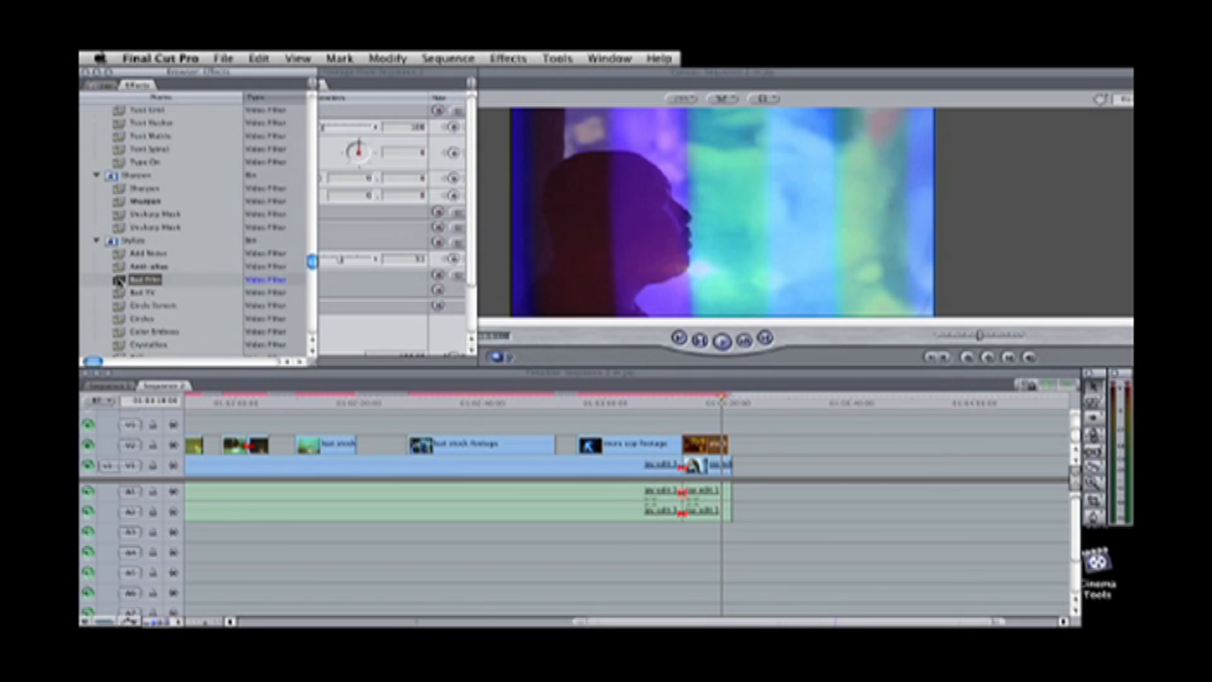
# - Apply the Bad Film video filter to the last stock footage clip on V2 and open its filter settings
pyautogui.moveTo(125, 281); pyautogui.dragTo(699, 446)
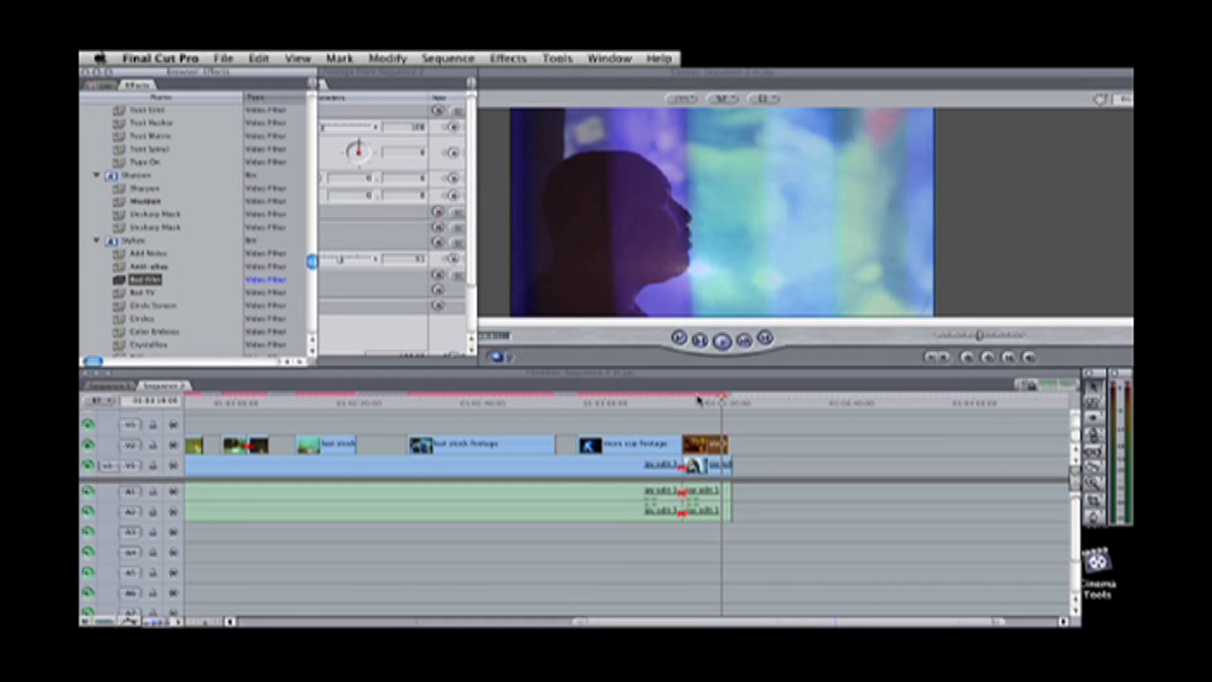
pyautogui.click(714, 444)
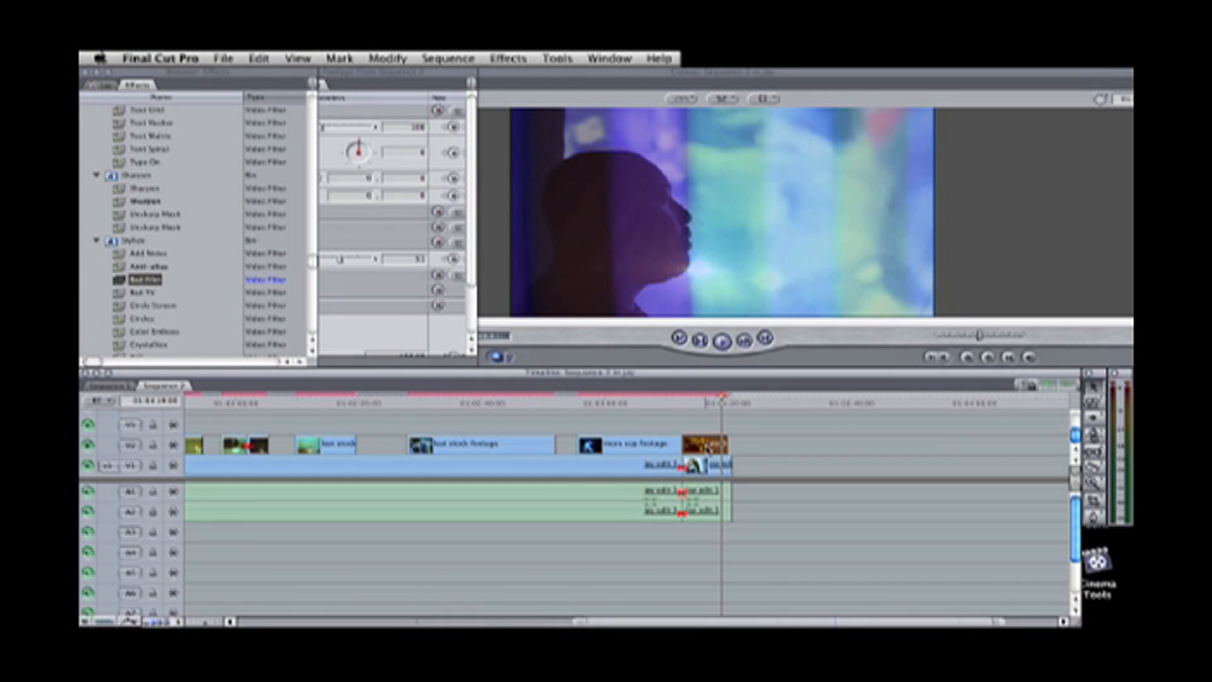
pyautogui.doubleClick(707, 447)
pyautogui.click(272, 85)
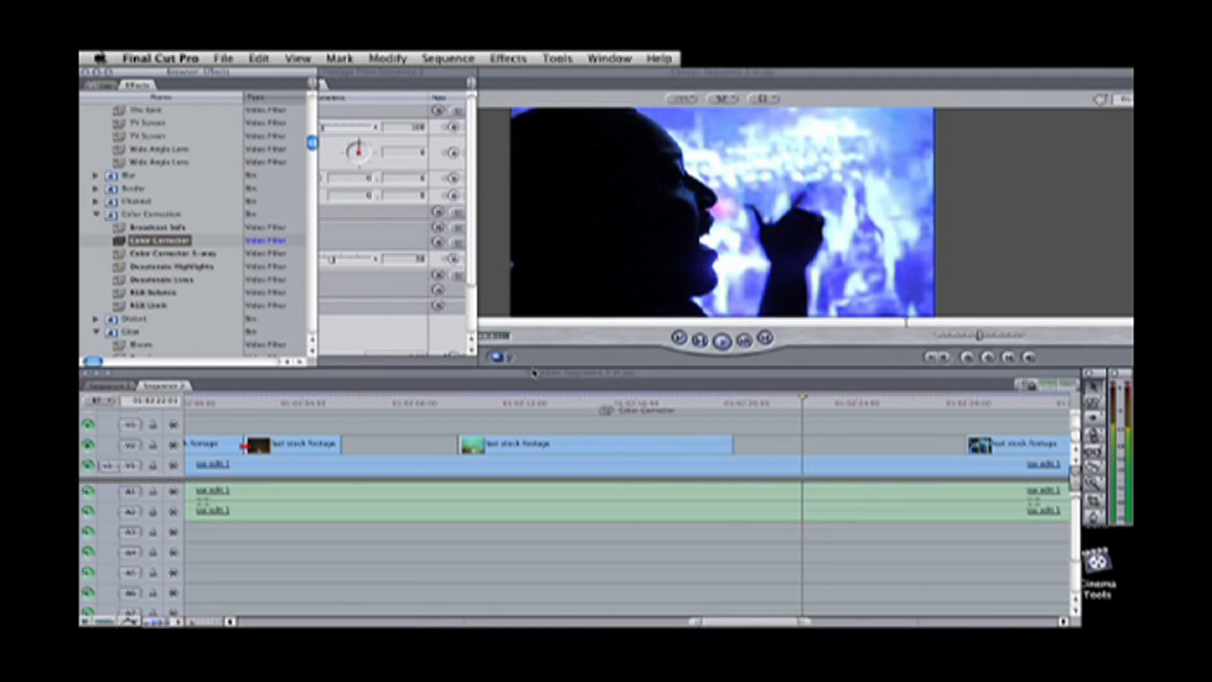
# - Apply the Color Corrector to the exported edit on V1, lower its whites slightly, and check the look on several shots
pyautogui.moveTo(616, 408); pyautogui.dragTo(783, 466)
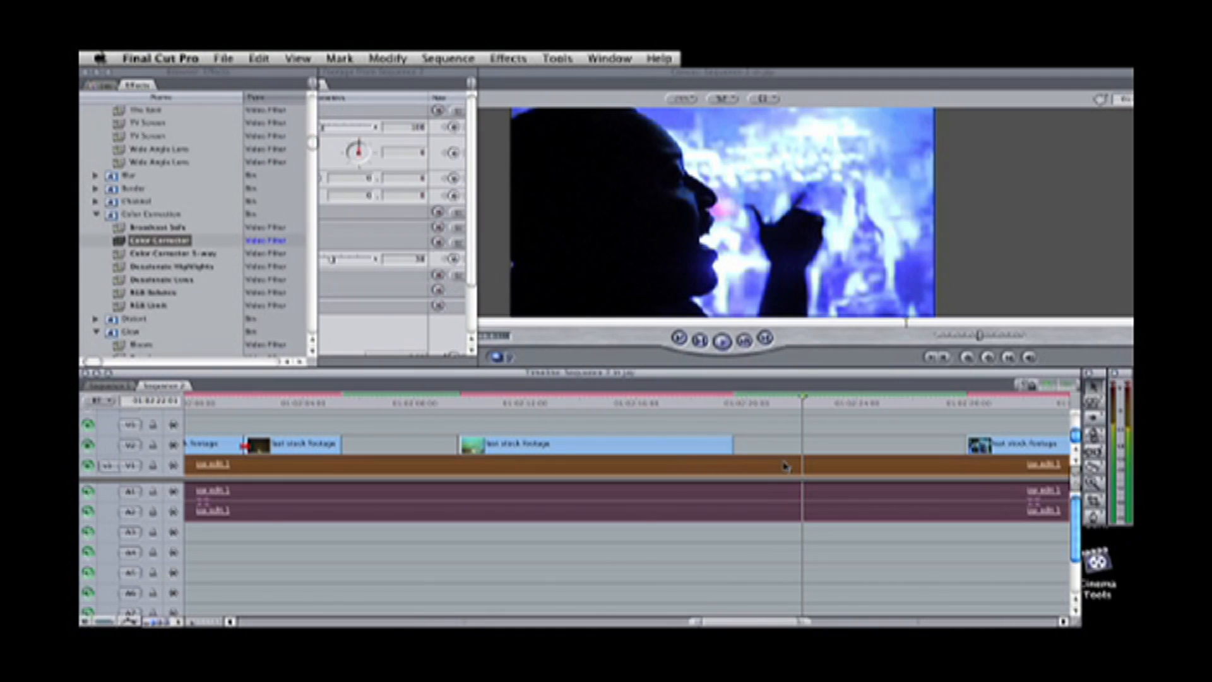
pyautogui.click(381, 86)
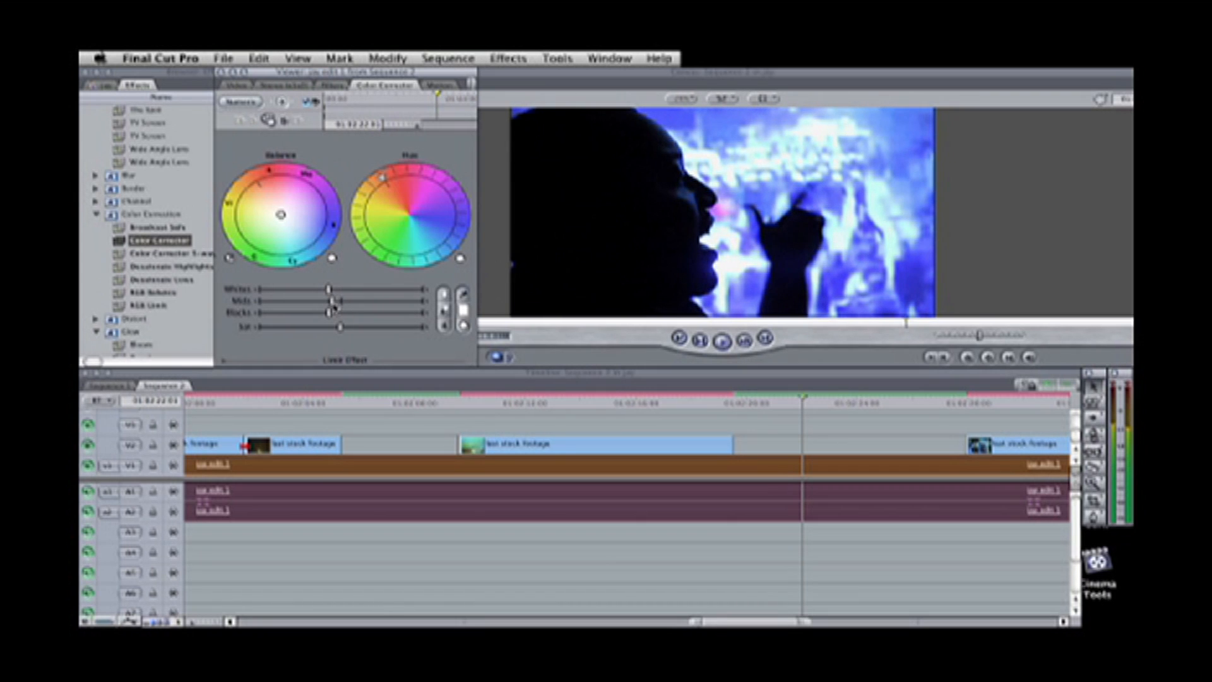
pyautogui.moveTo(334, 307); pyautogui.dragTo(326, 318)
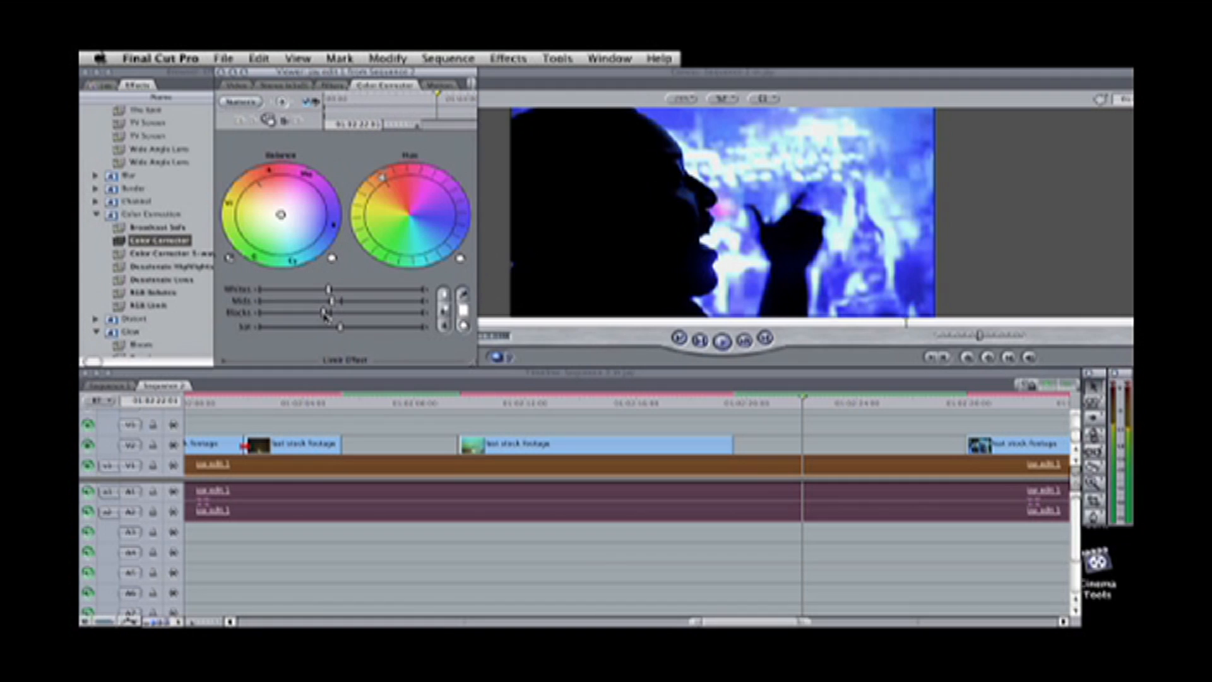
pyautogui.moveTo(325, 317)
pyautogui.mouseDown()
pyautogui.moveTo(333, 291)
pyautogui.moveTo(352, 293)
pyautogui.moveTo(305, 293)
pyautogui.moveTo(324, 295)
pyautogui.mouseUp()
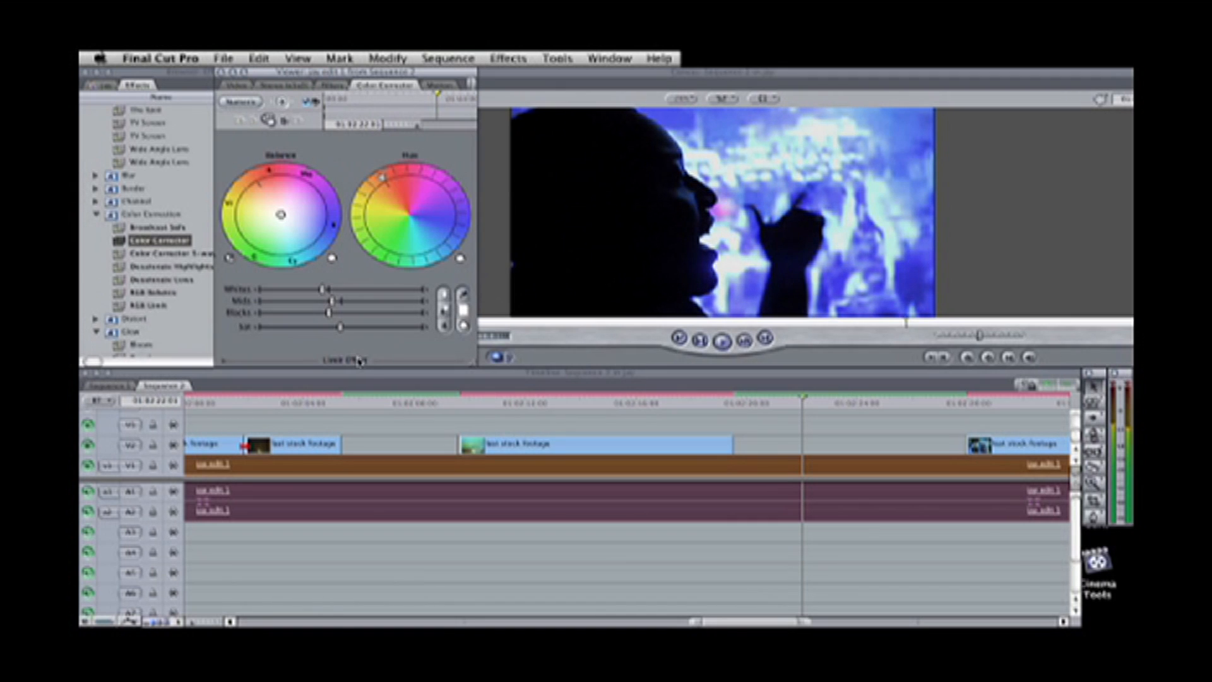
pyautogui.click(386, 404)
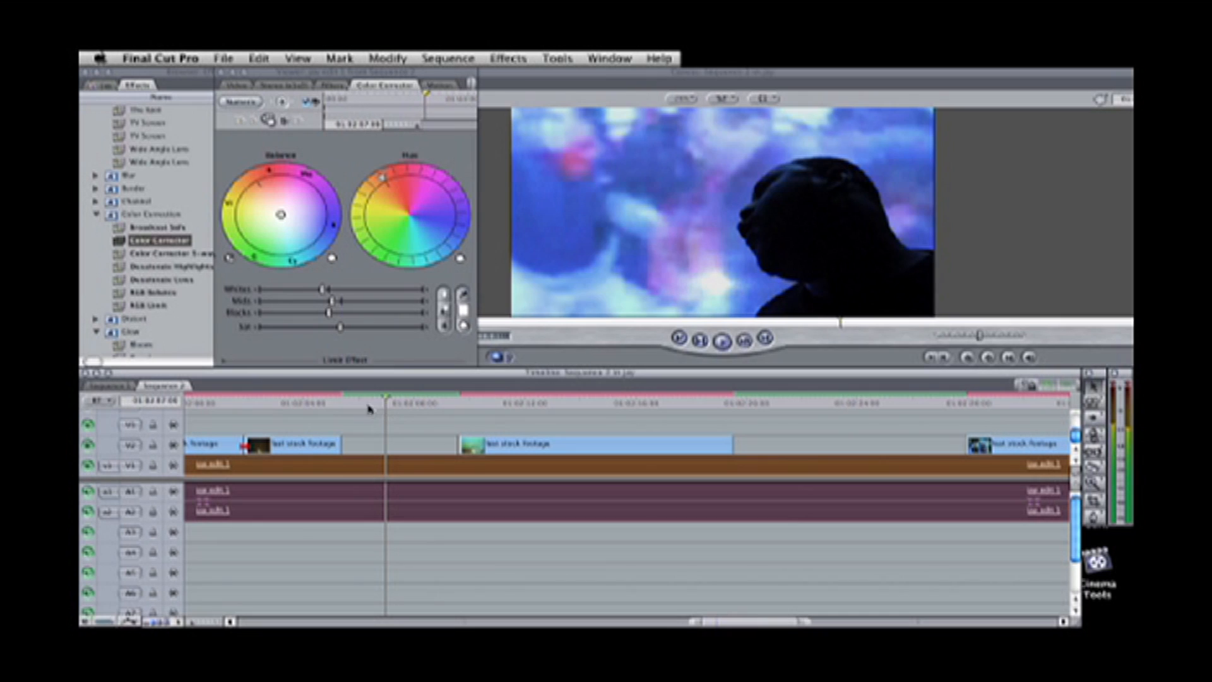
pyautogui.click(301, 404)
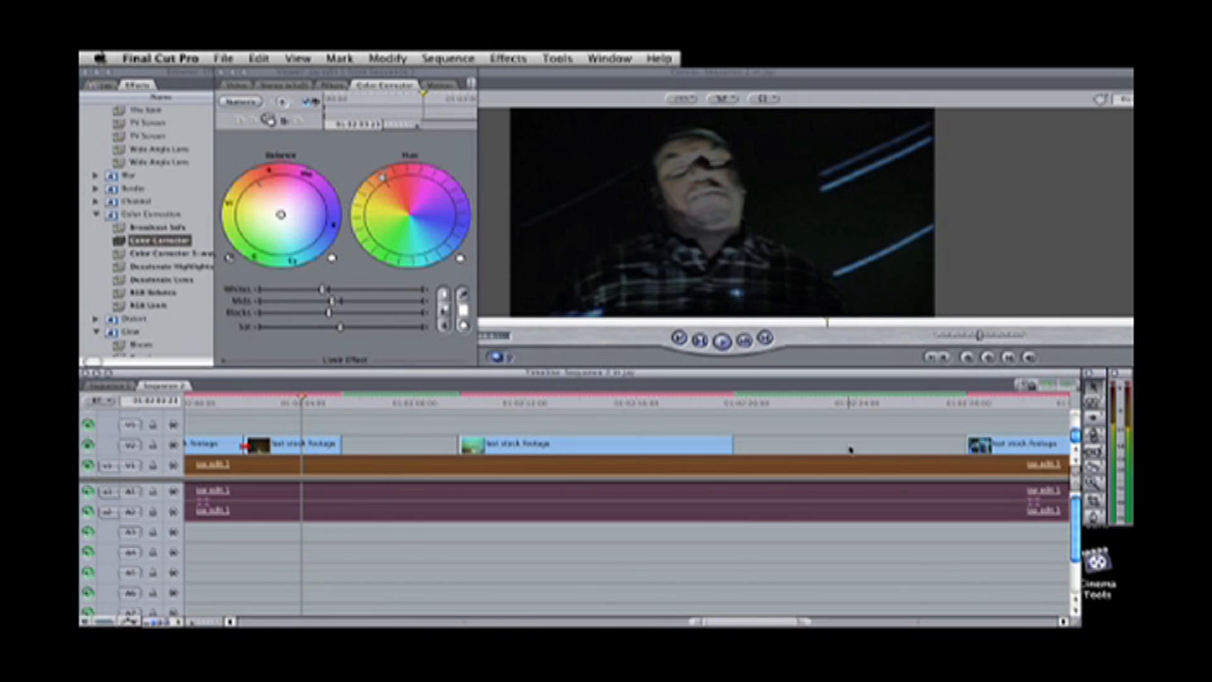
pyautogui.click(872, 404)
pyautogui.click(927, 407)
pyautogui.click(844, 404)
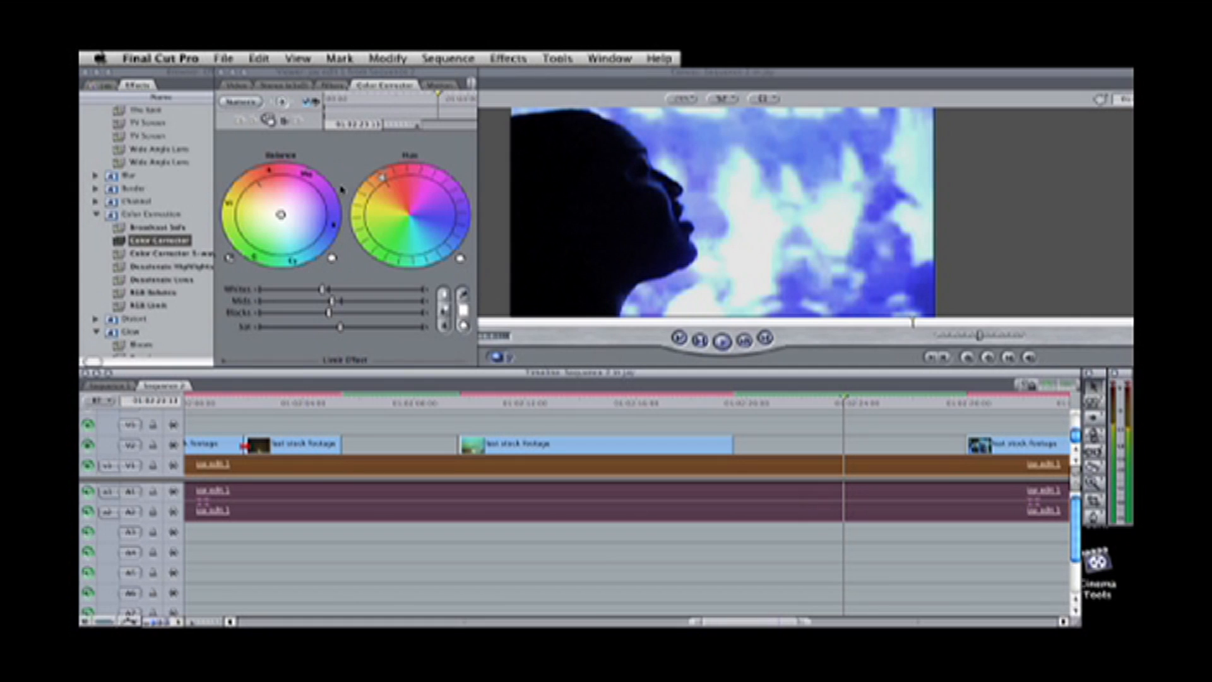
# - Add the Sharpen filter to the exported edit on V1 and check the effect at other points in the sequence
pyautogui.click(187, 79)
pyautogui.moveTo(311, 144); pyautogui.dragTo(315, 265)
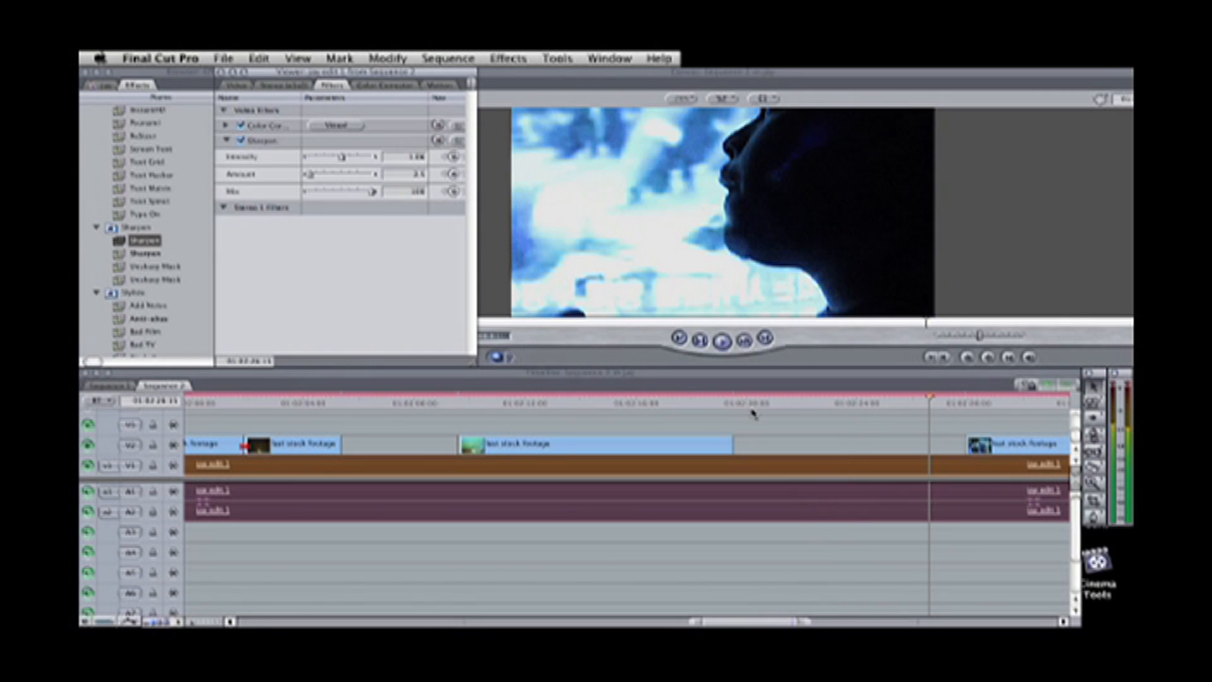
pyautogui.click(751, 416)
pyautogui.click(867, 404)
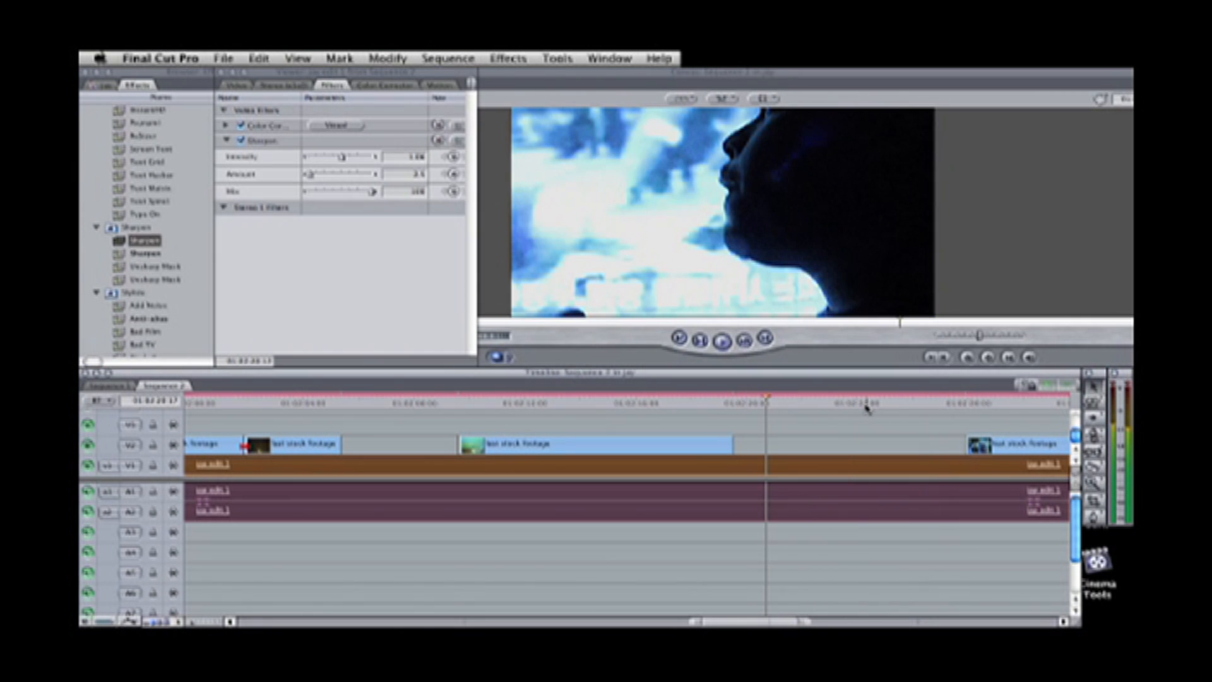
pyautogui.press('super+minus')
pyautogui.press('super+minus')
pyautogui.press('super+minus')
pyautogui.press('super+minus')
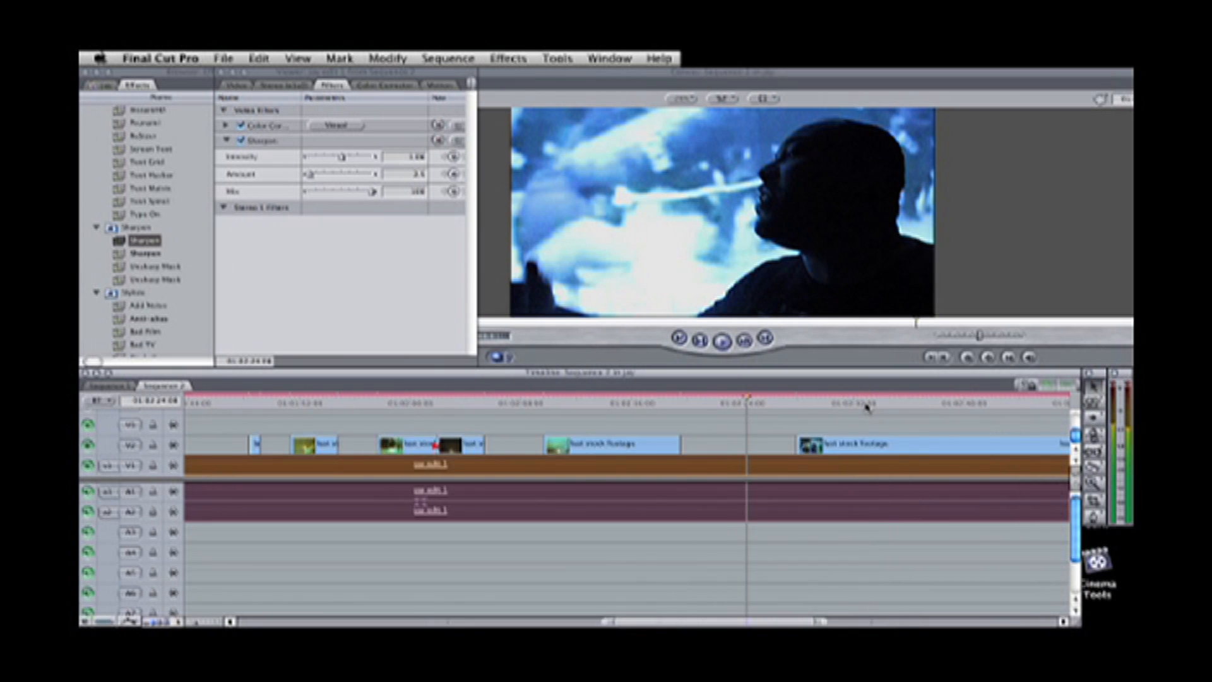